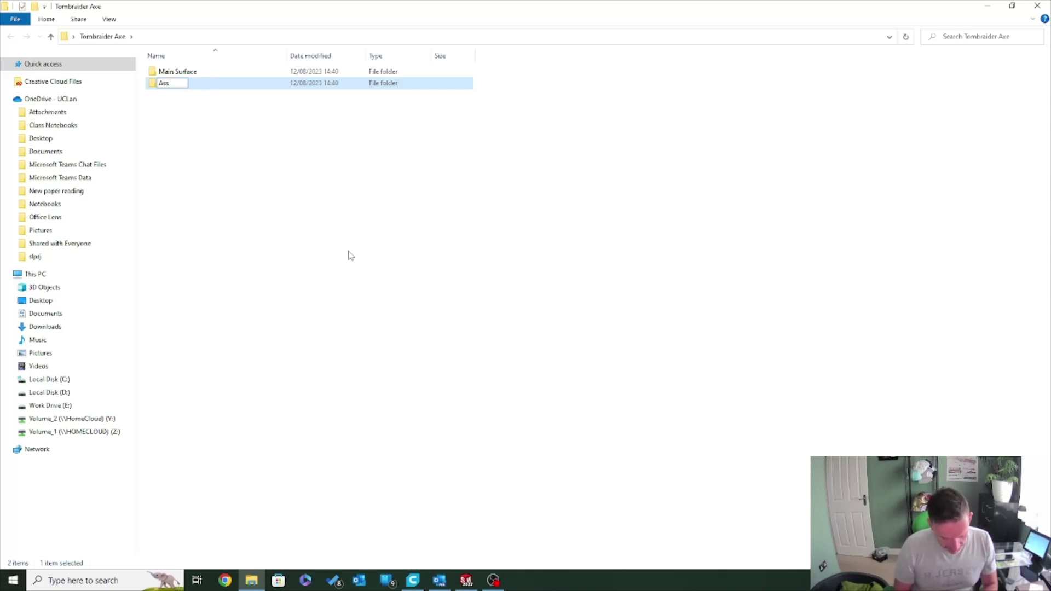
Name the new folder inside Tombraider Axe "Ass Build".
{"action": "type", "text": "E"}
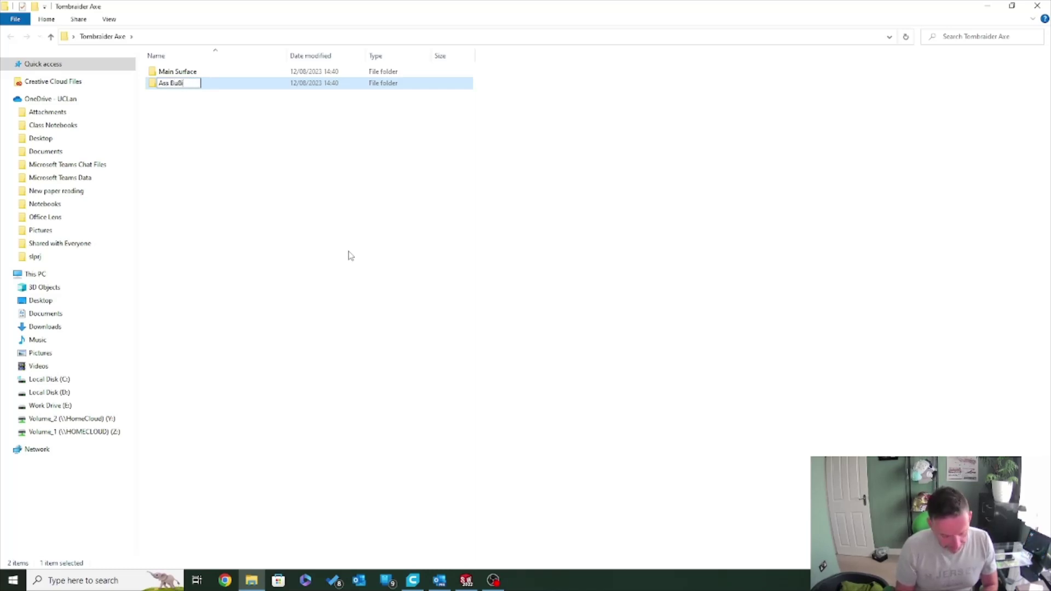
{"action": "key", "text": "BackSpace"}
{"action": "key", "text": "BackSpace"}
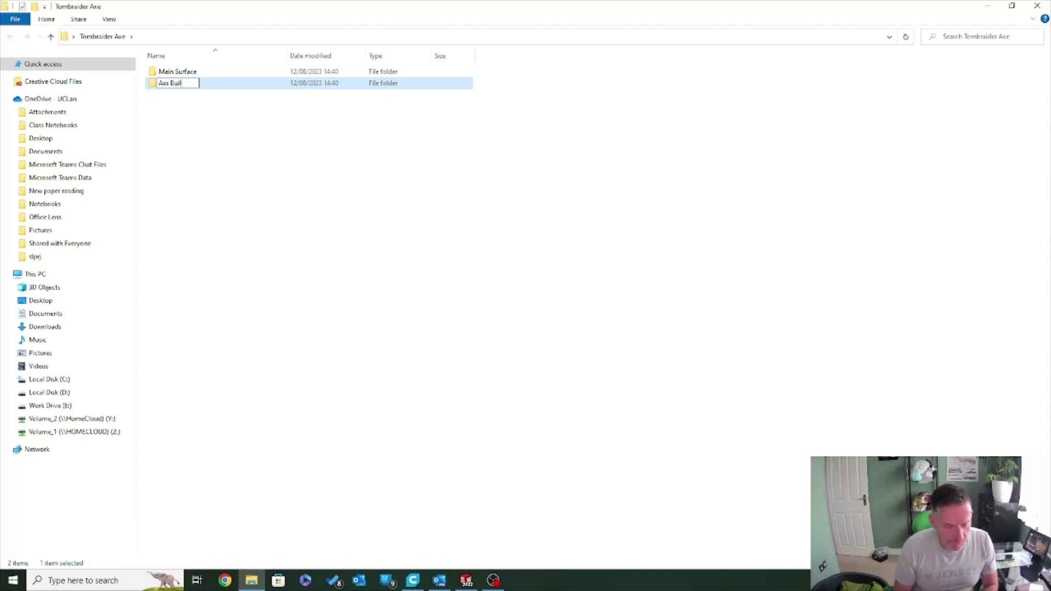
{"action": "key", "text": "Return"}
{"action": "left_click", "coordinate": [325, 235]}
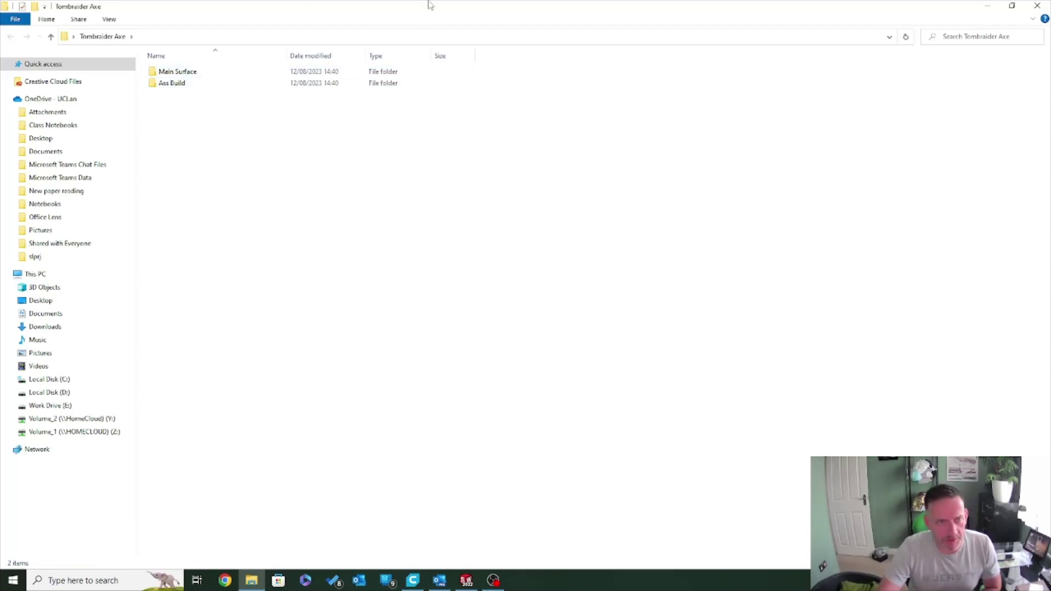
Switch to SOLIDWORKS, maximise it and open the Tomb Raider Axe part from the recent documents.
{"action": "left_click_drag", "start_coordinate": [431, 5], "coordinate": [0, 176]}
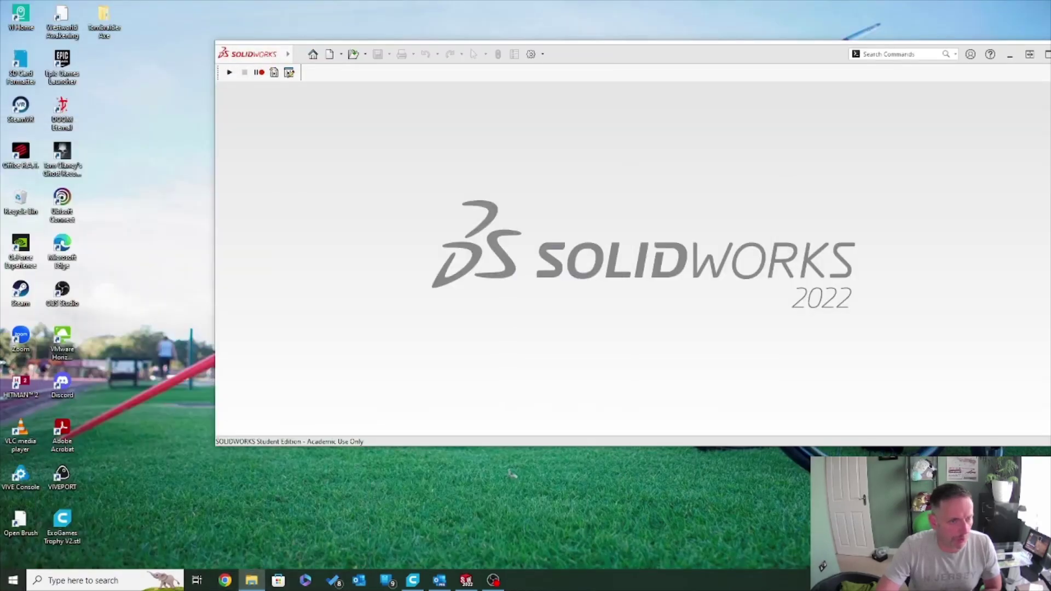
{"action": "double_click", "coordinate": [769, 53]}
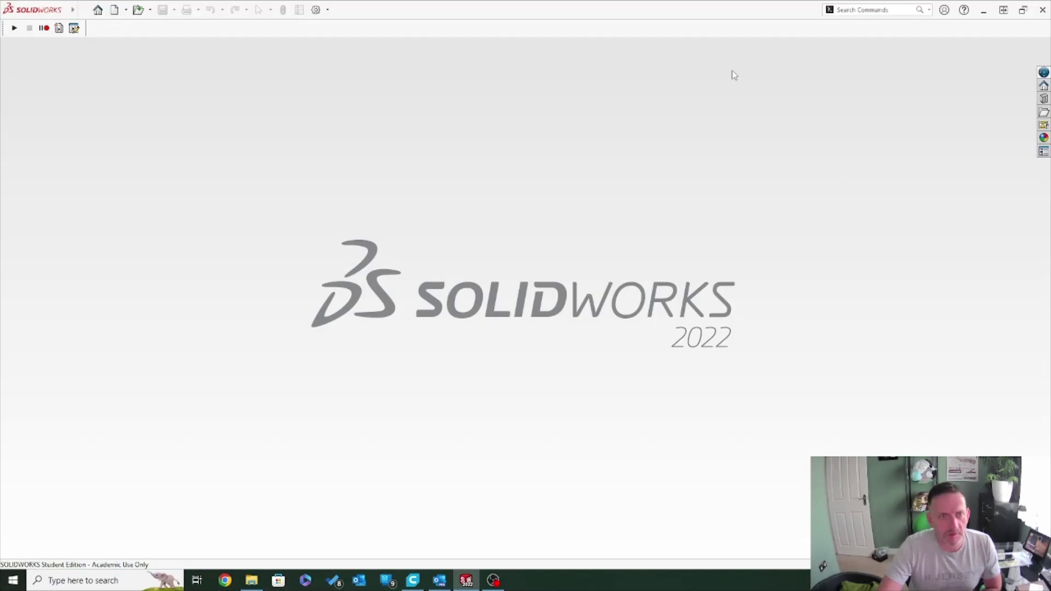
{"action": "left_click", "coordinate": [151, 10]}
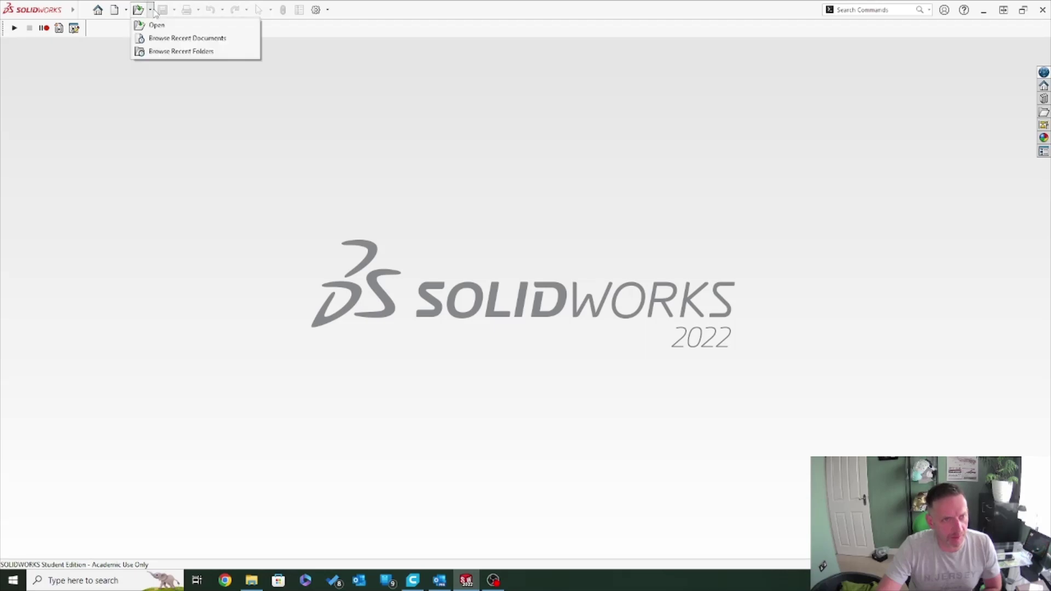
{"action": "left_click", "coordinate": [181, 36]}
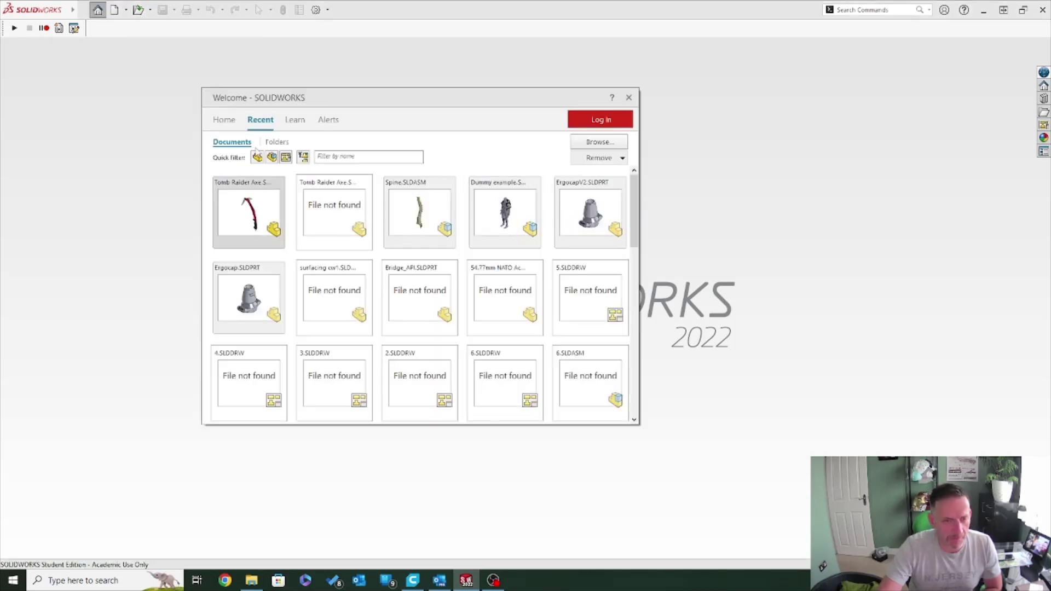
{"action": "left_click", "coordinate": [237, 220]}
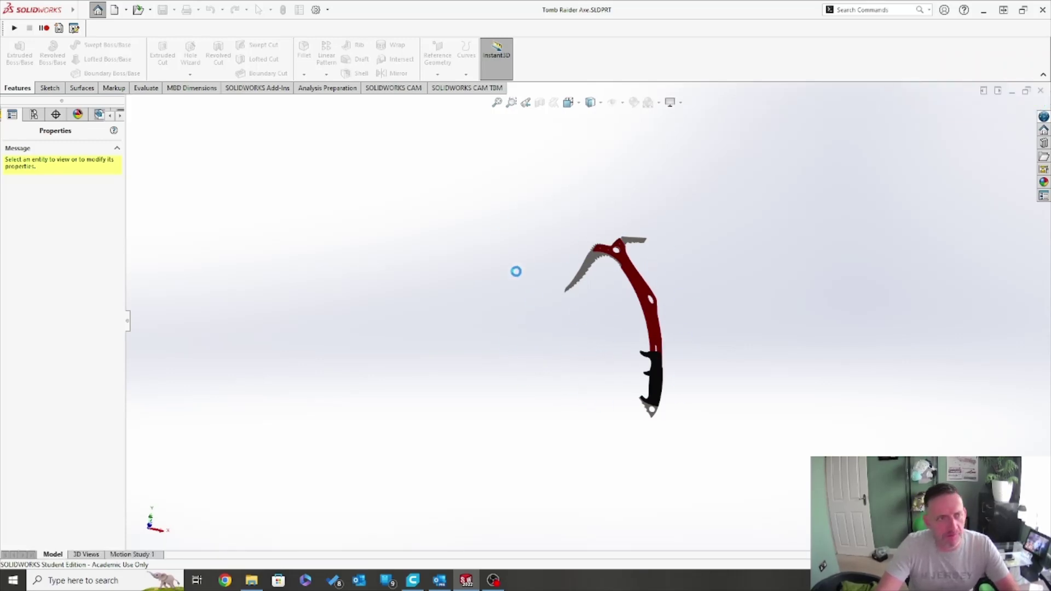
{"action": "scroll", "coordinate": [685, 289], "scroll_direction": "down", "scroll_amount": 3}
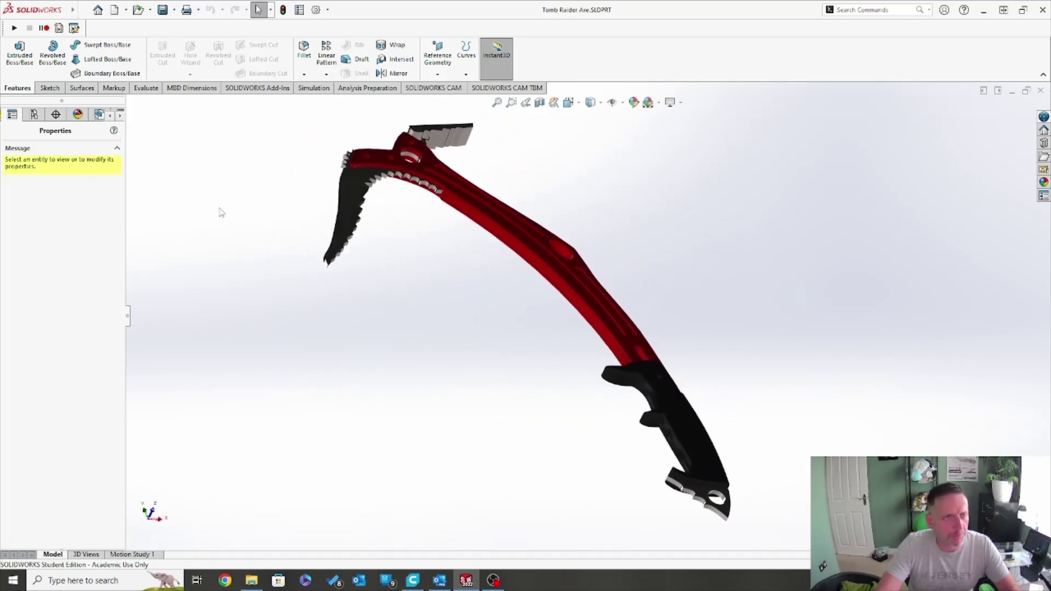
Save the part as Tomb Raider Axe.SLDPRT in the Main Surface folder of Tombraider Axe on the Desktop.
{"action": "left_click", "coordinate": [79, 12]}
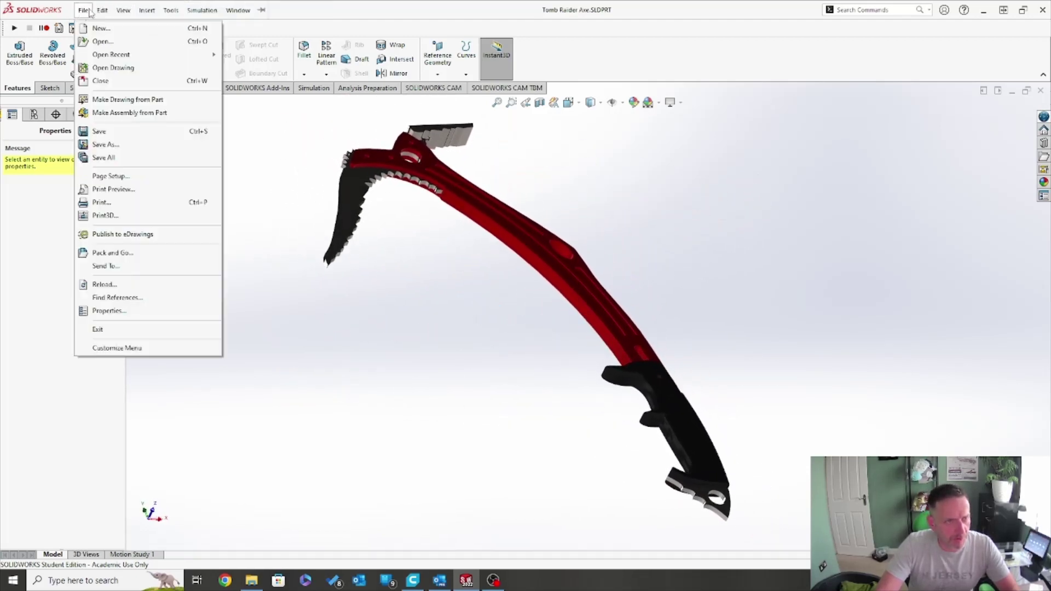
{"action": "left_click", "coordinate": [113, 144]}
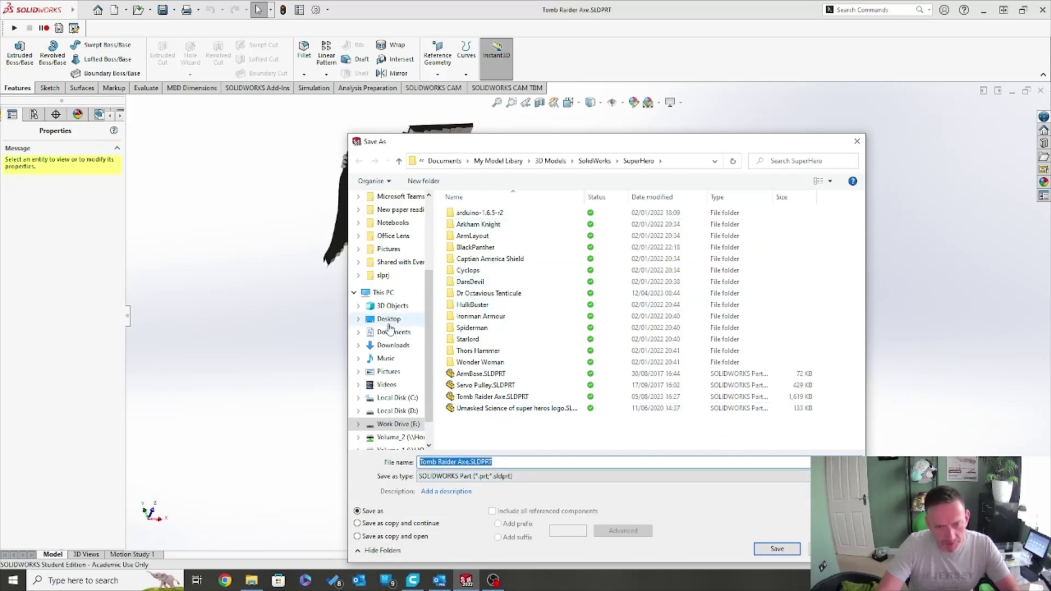
{"action": "left_click", "coordinate": [389, 321]}
{"action": "left_click", "coordinate": [495, 224]}
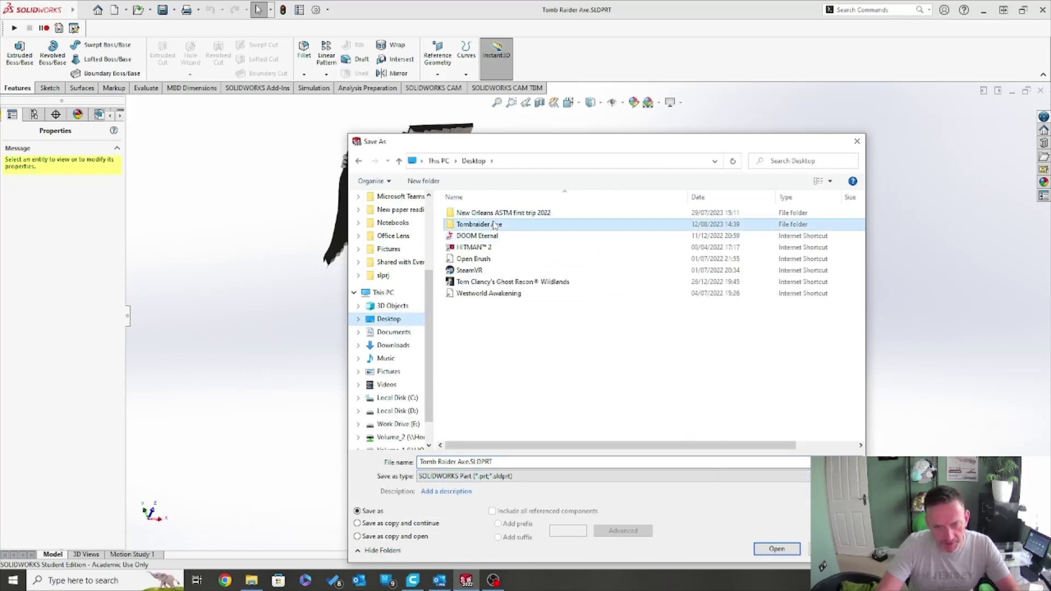
{"action": "double_click", "coordinate": [495, 224]}
{"action": "double_click", "coordinate": [482, 225]}
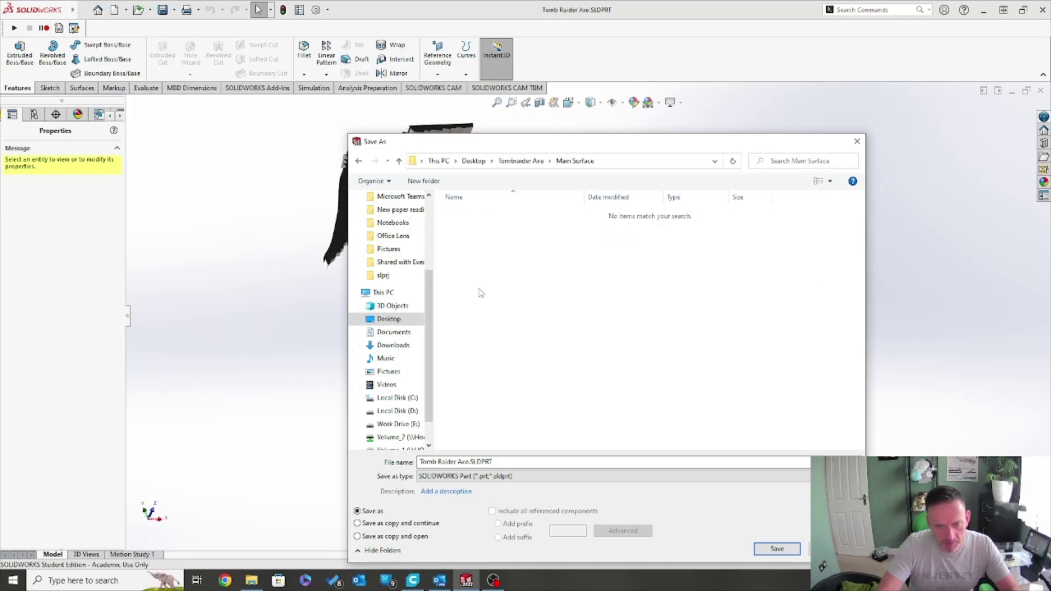
{"action": "left_click", "coordinate": [786, 551]}
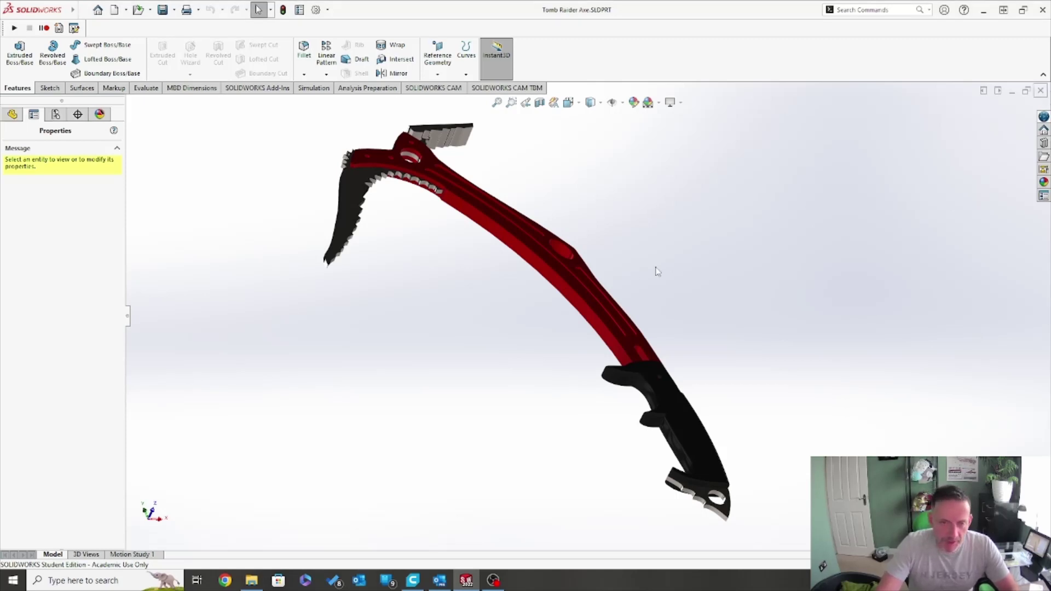
Close the part and reopen Tomb Raider Axe.SLDPRT from the Main Surface folder.
{"action": "key", "text": "ctrl+w"}
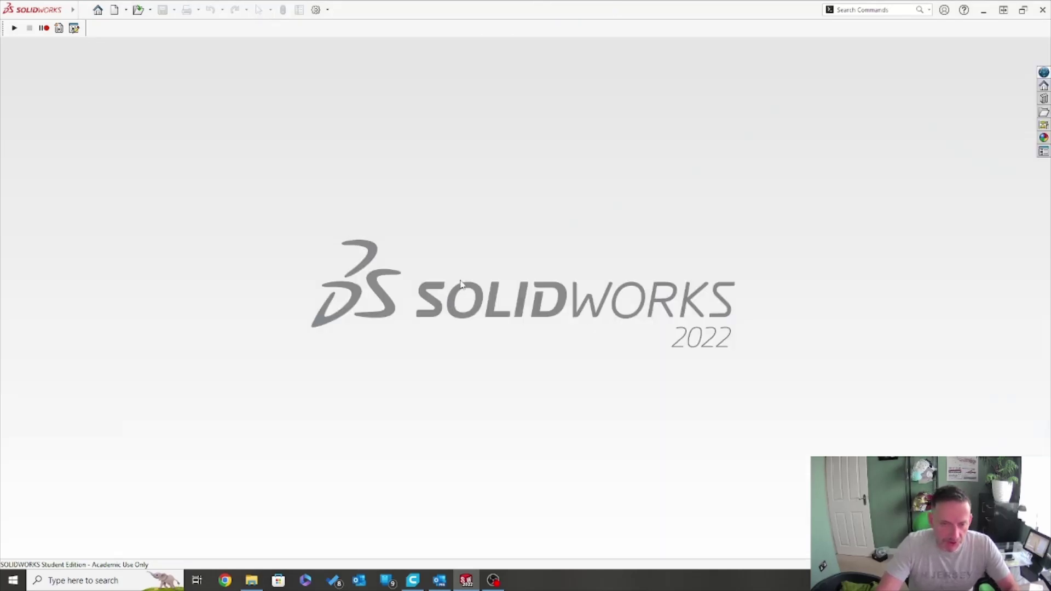
{"action": "left_click", "coordinate": [140, 14]}
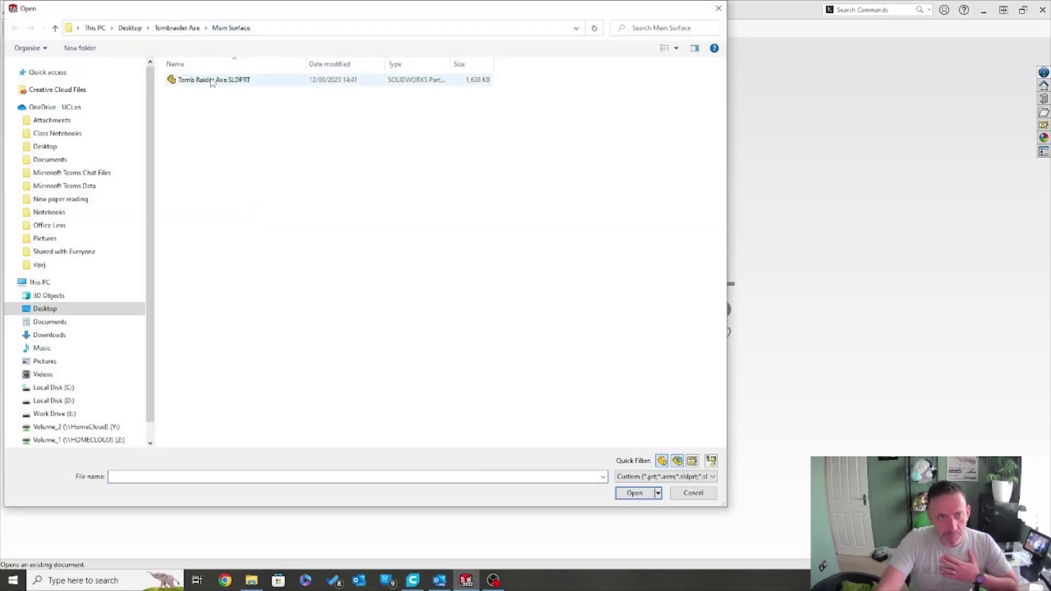
{"action": "left_click", "coordinate": [625, 494]}
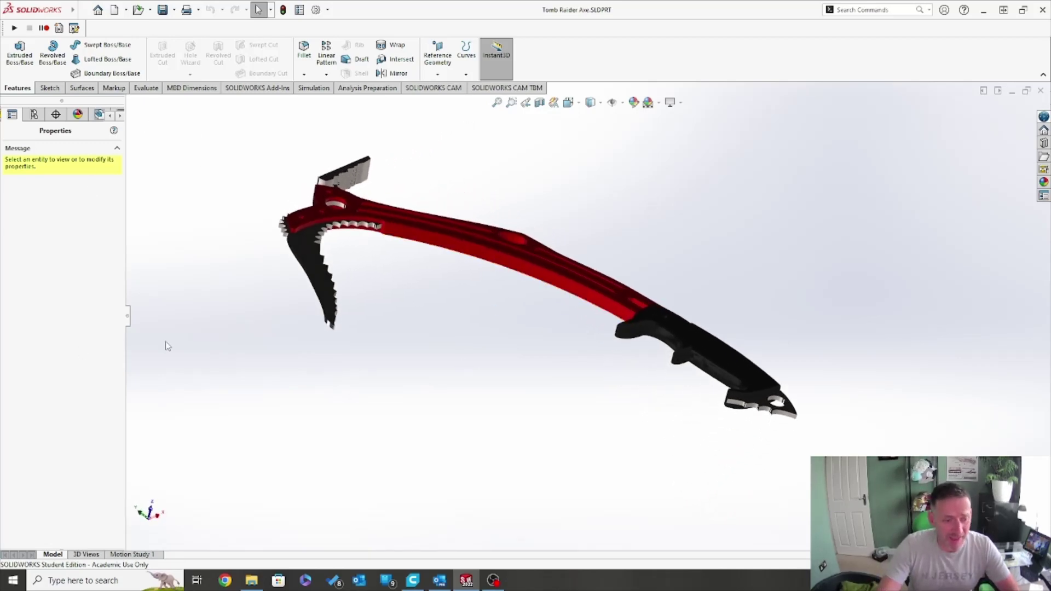
Show the axe's feature tree and expand Surface Bodies to examine the bodies it contains.
{"action": "left_click", "coordinate": [12, 114]}
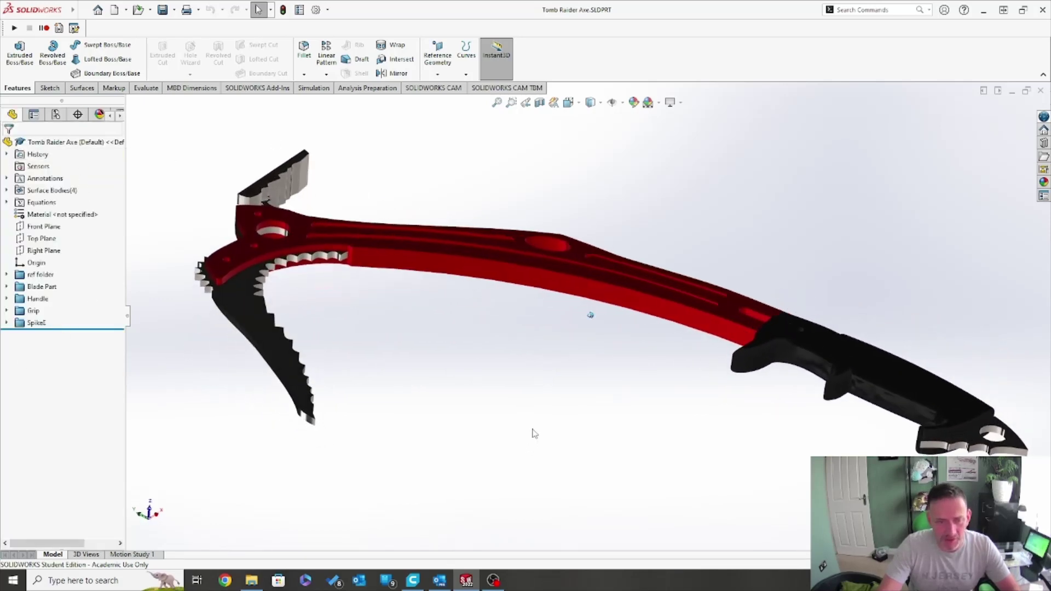
{"action": "middle_click_drag", "start_coordinate": [535, 435], "coordinate": [529, 416]}
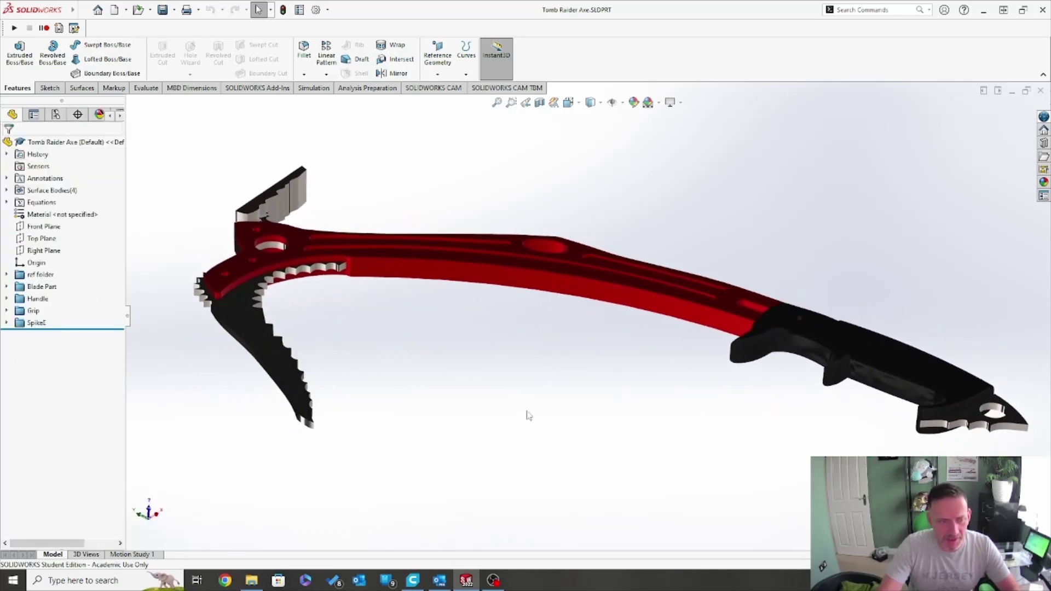
{"action": "left_click", "coordinate": [6, 190]}
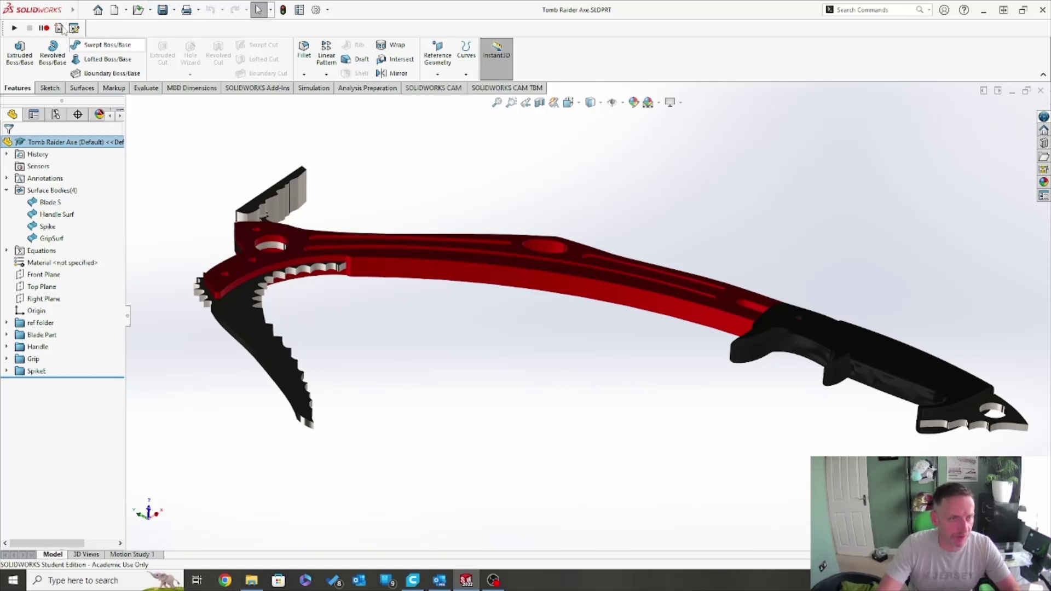
Create a new part document and insert the open Tomb Raider Axe part with its solid and surface bodies.
{"action": "left_click", "coordinate": [114, 9]}
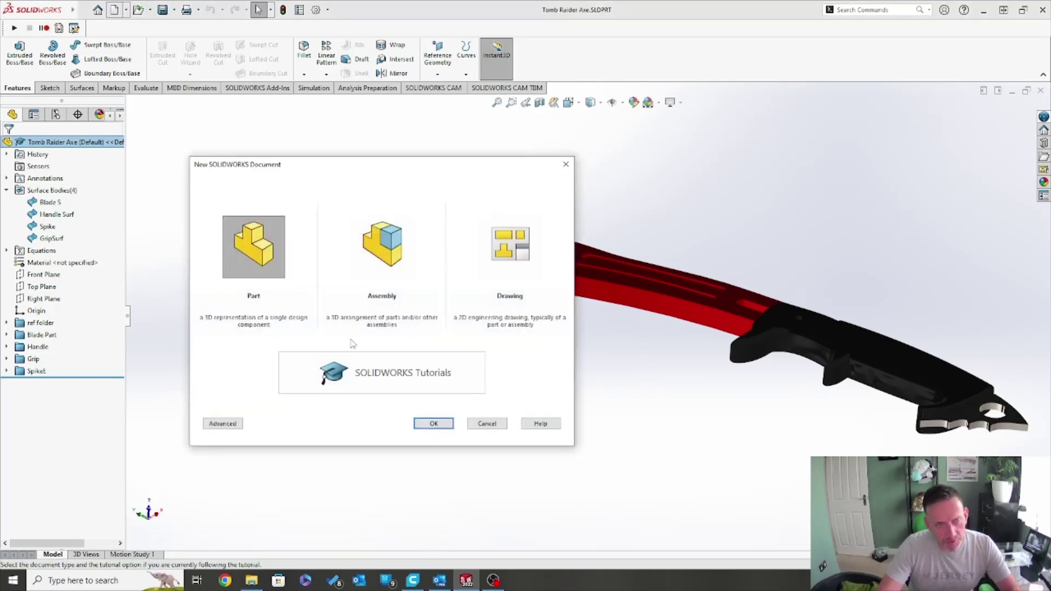
{"action": "left_click", "coordinate": [434, 424]}
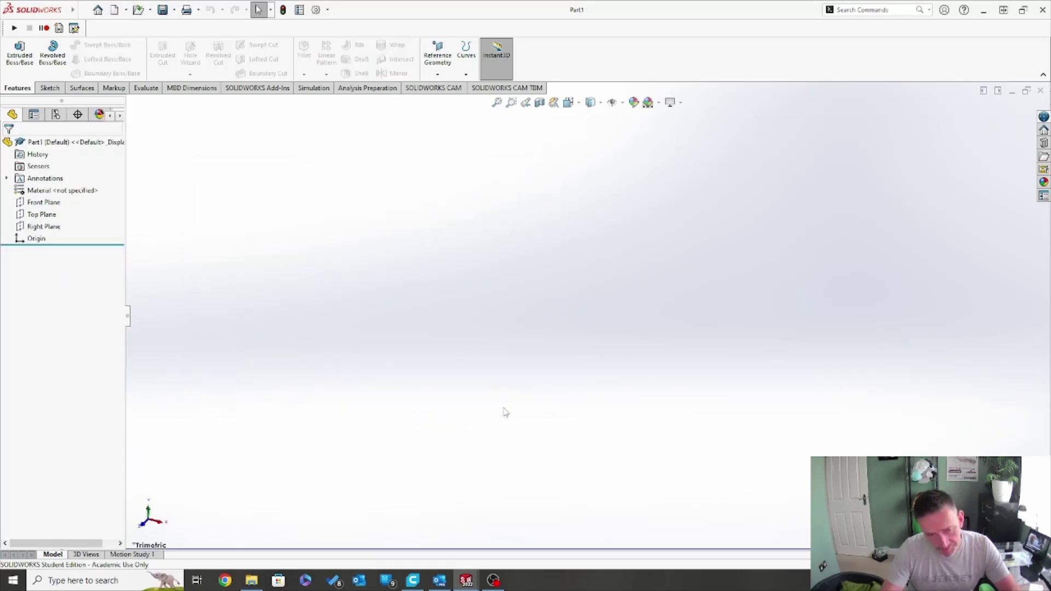
{"action": "left_click", "coordinate": [123, 10]}
{"action": "left_click", "coordinate": [241, 192]}
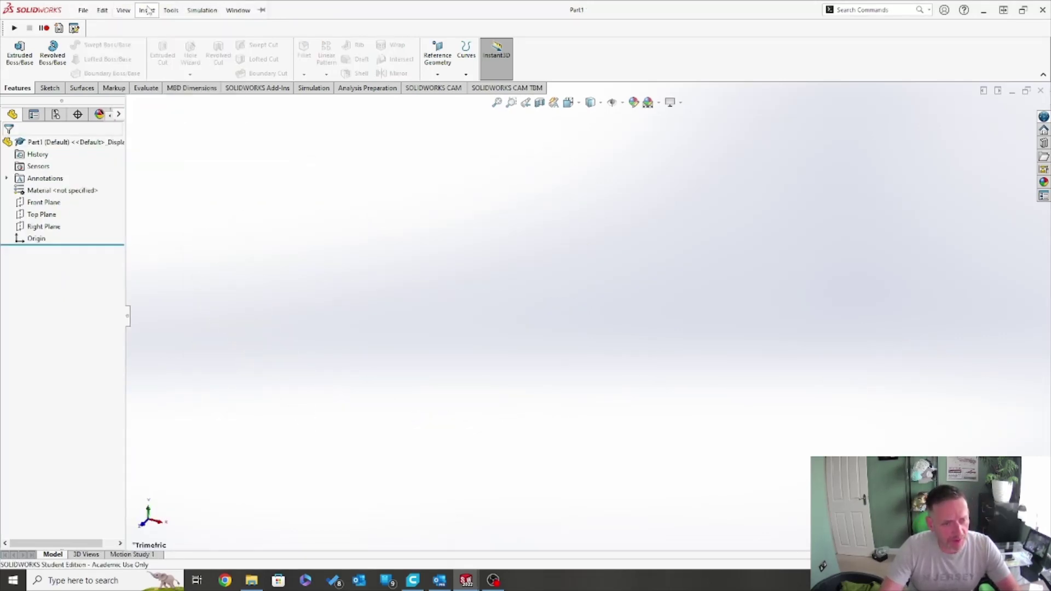
{"action": "left_click", "coordinate": [148, 11]}
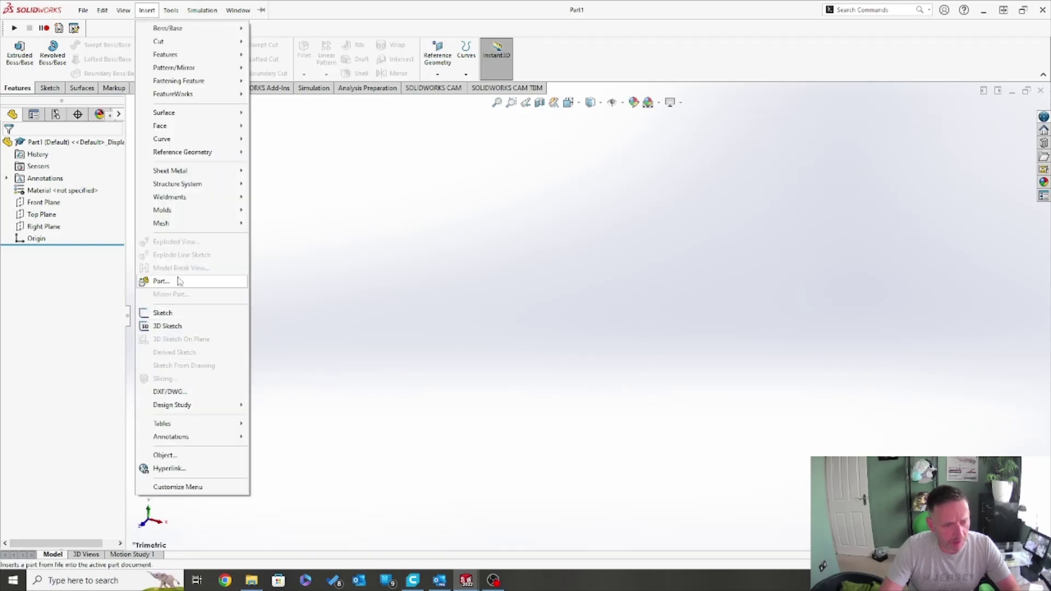
{"action": "left_click", "coordinate": [160, 282]}
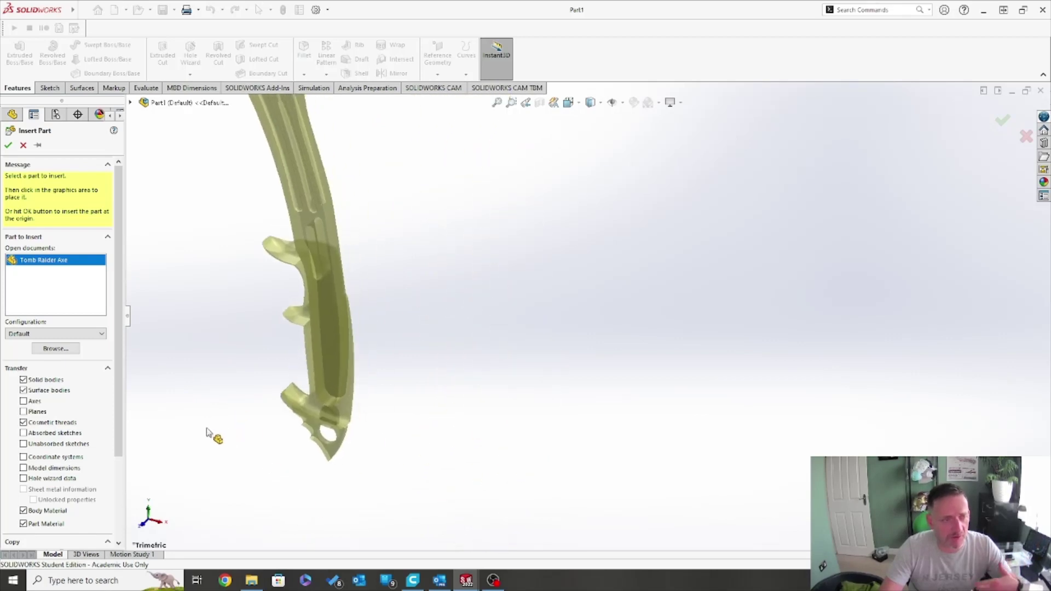
{"action": "left_click", "coordinate": [490, 284]}
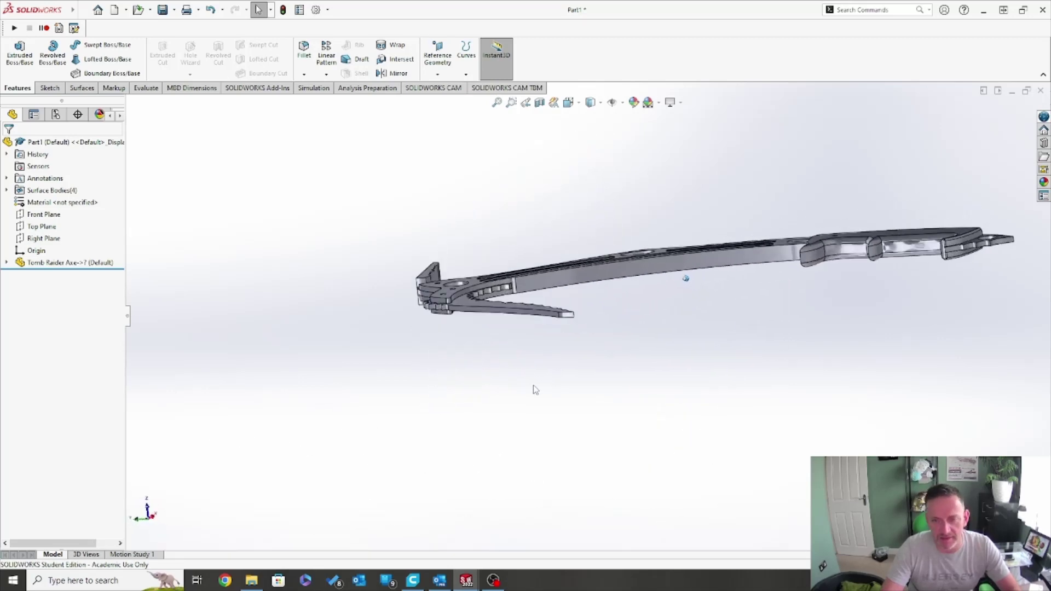
Delete the handle, grip and spike surface bodies from the new part with Delete/Keep Body, leaving only the blade.
{"action": "middle_click_drag", "start_coordinate": [535, 386], "coordinate": [520, 221]}
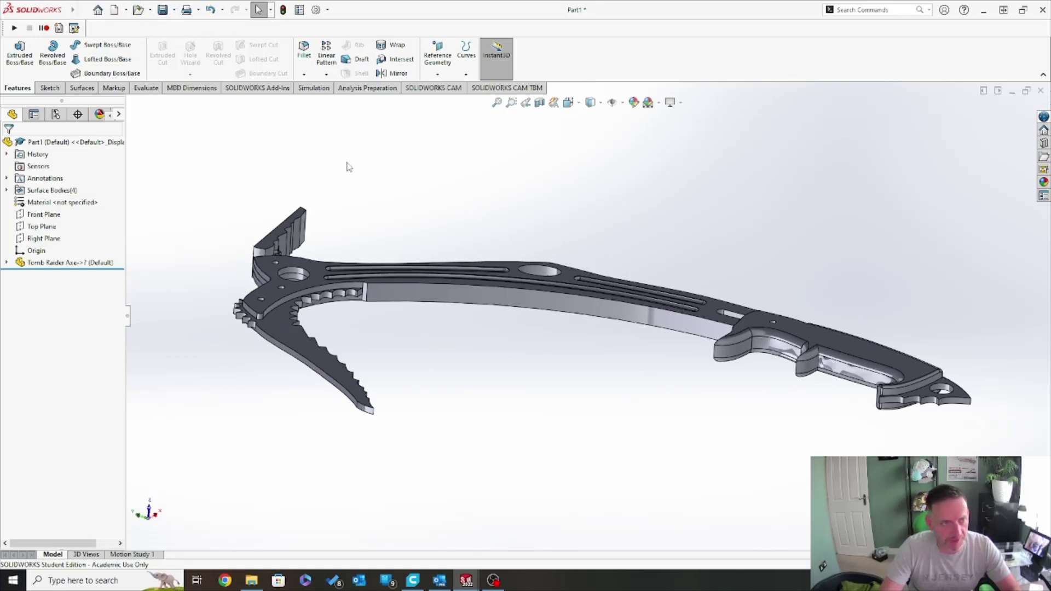
{"action": "left_click", "coordinate": [163, 10]}
{"action": "mouse_move", "coordinate": [146, 11]}
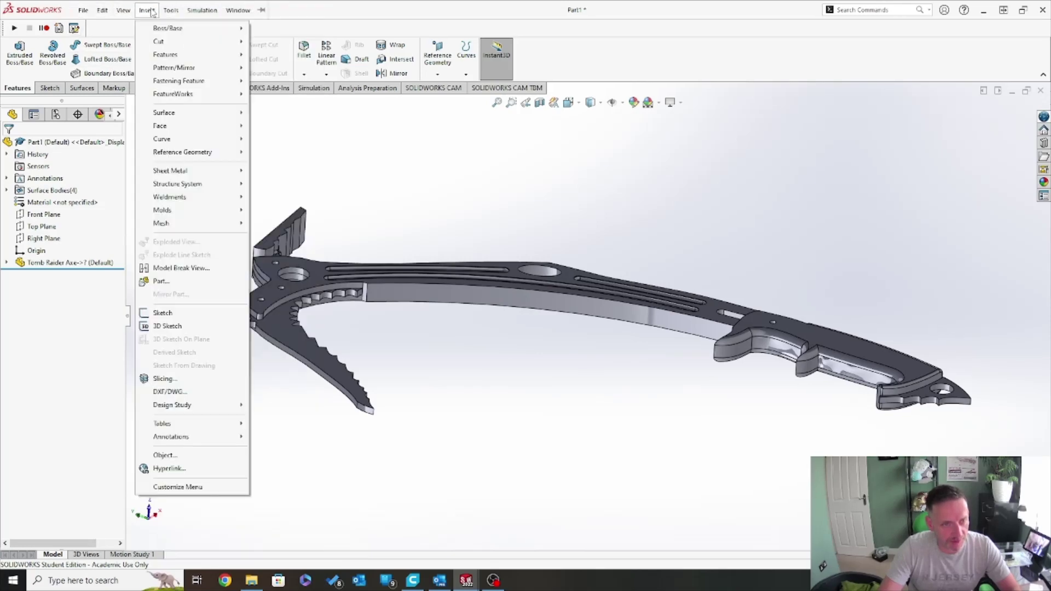
{"action": "mouse_move", "coordinate": [197, 57]}
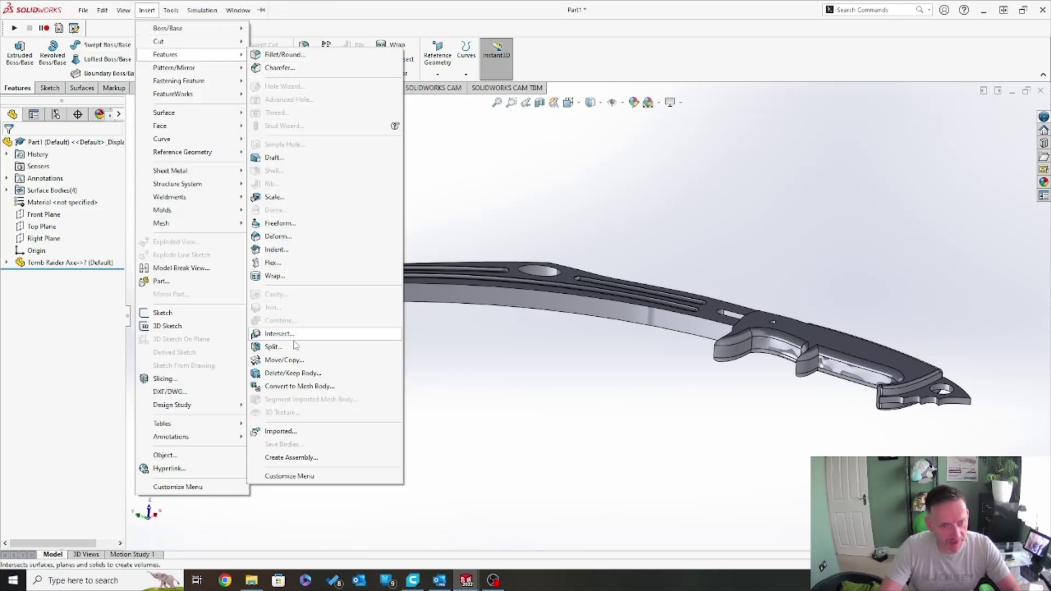
{"action": "left_click", "coordinate": [309, 377]}
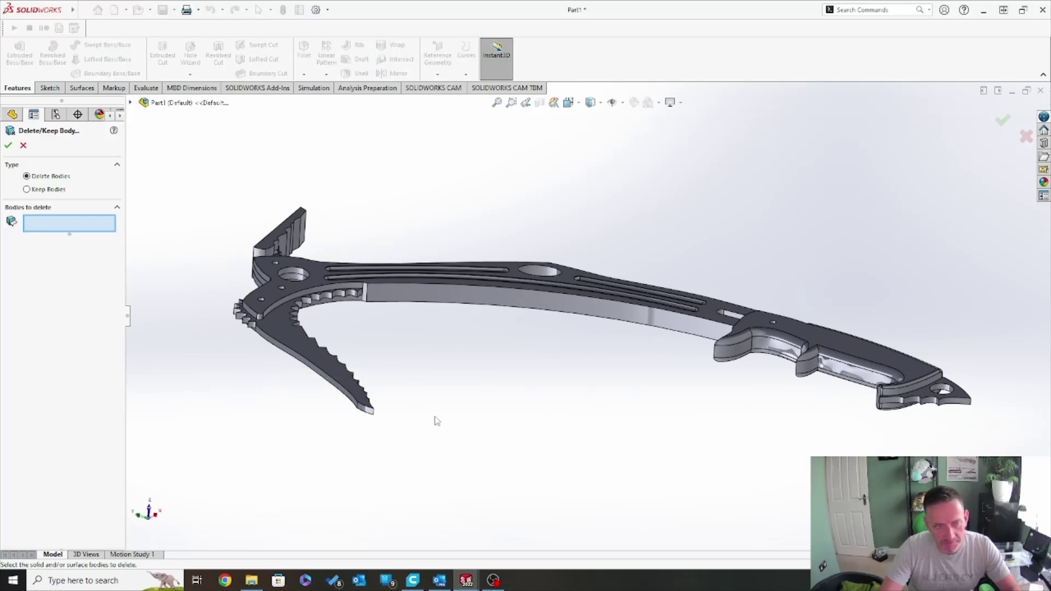
{"action": "middle_click_drag", "start_coordinate": [524, 218], "coordinate": [570, 230]}
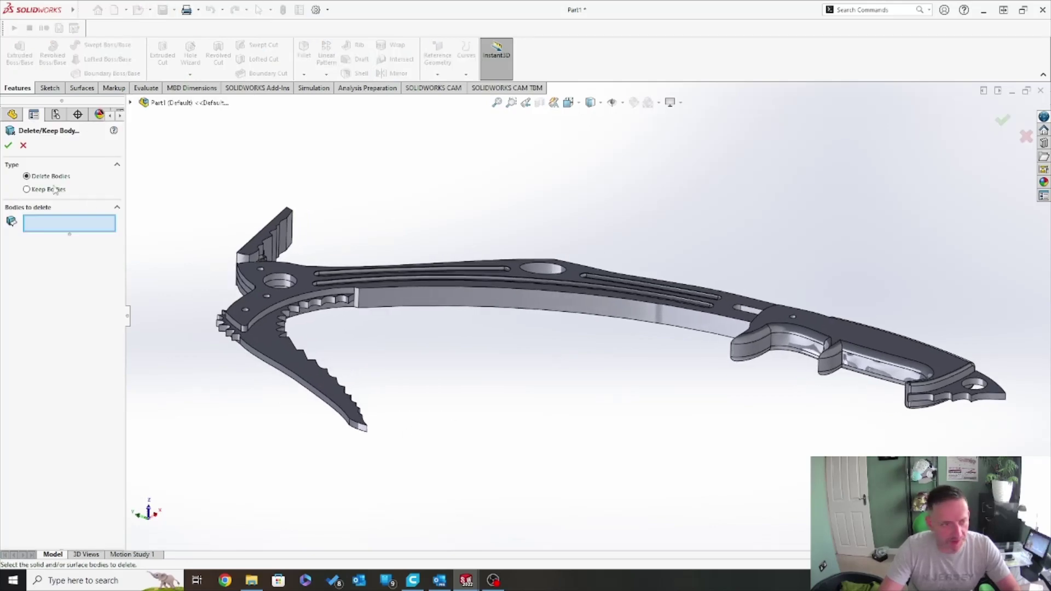
{"action": "left_click", "coordinate": [266, 348]}
{"action": "left_click", "coordinate": [290, 368]}
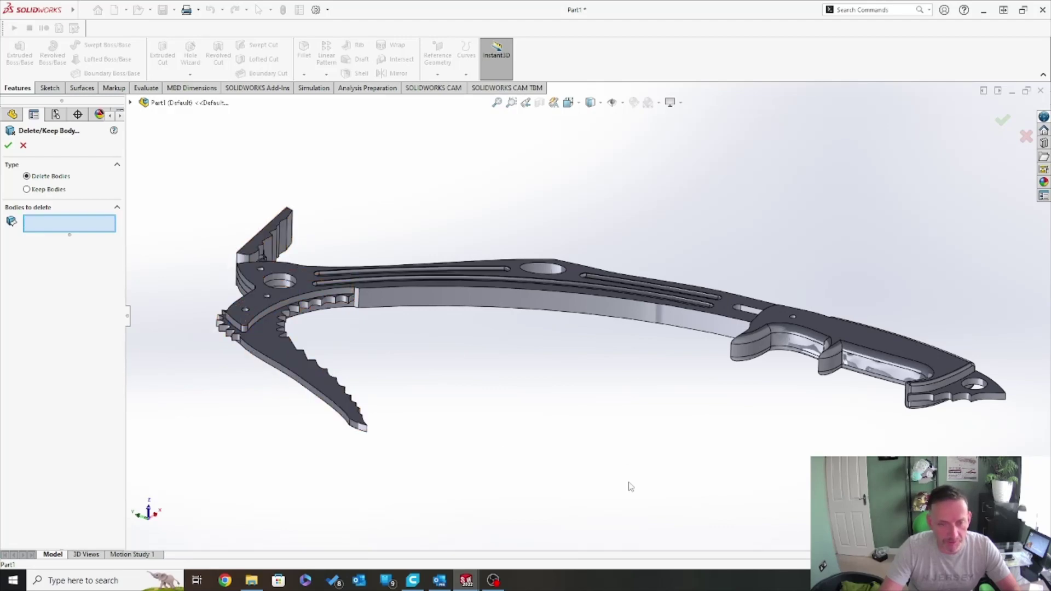
{"action": "left_click", "coordinate": [495, 274]}
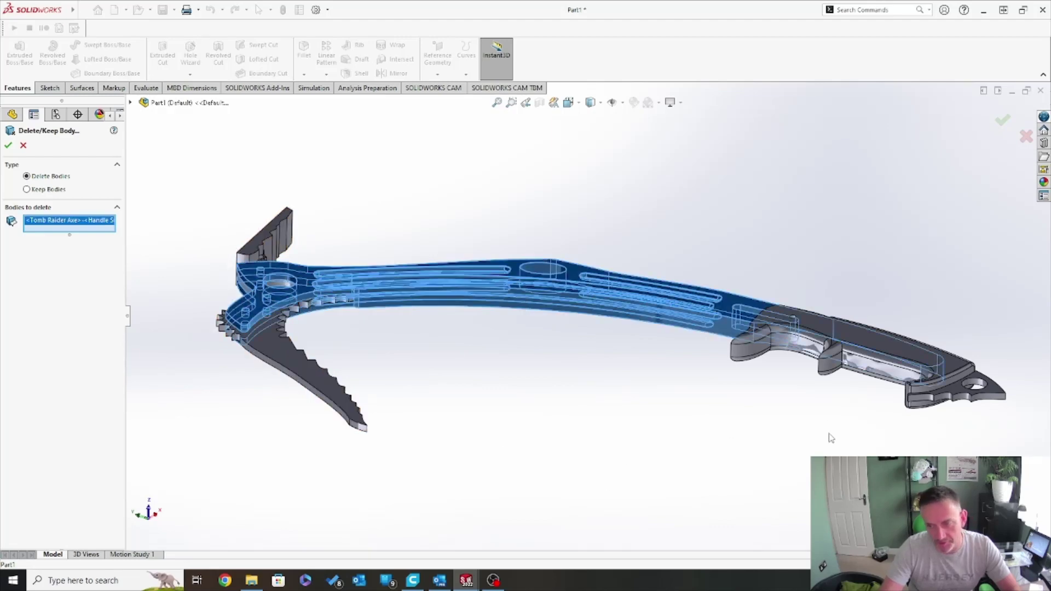
{"action": "left_click", "coordinate": [799, 348]}
{"action": "left_click", "coordinate": [993, 399]}
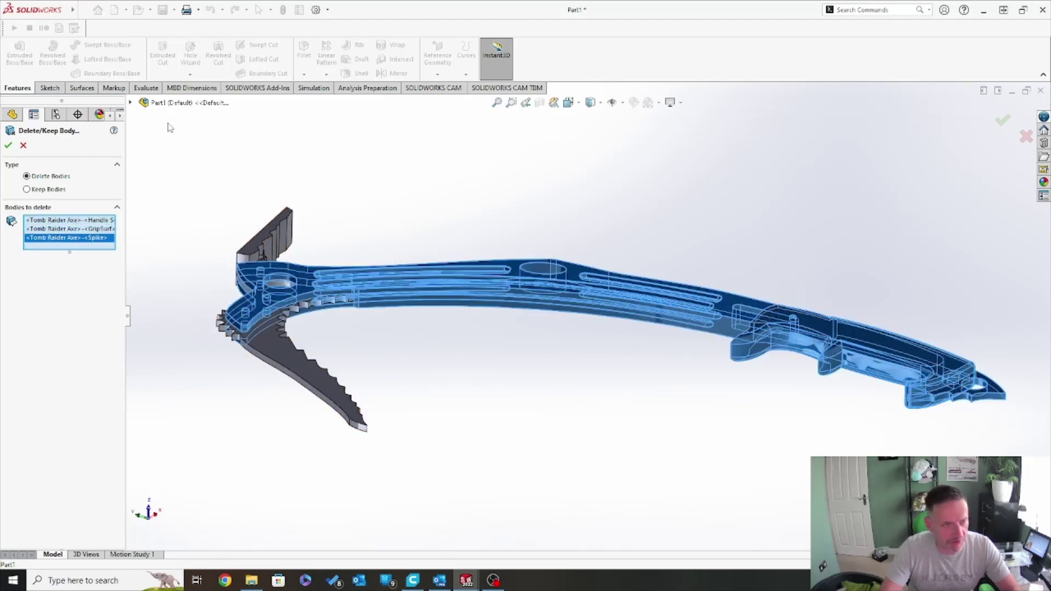
{"action": "left_click", "coordinate": [8, 146]}
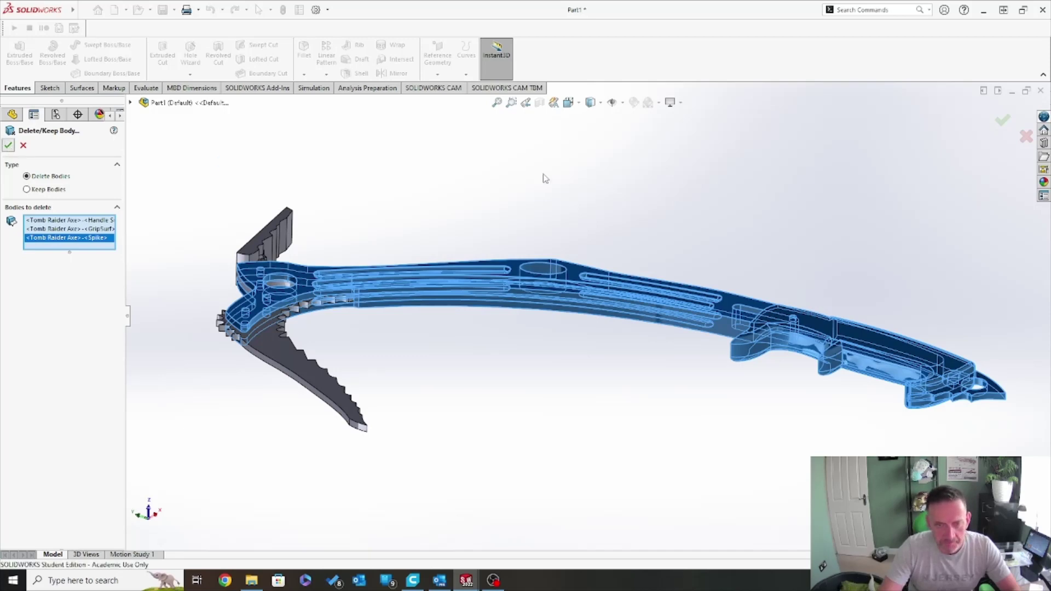
Start saving the blade part under a new name and browse to the Ass Build folder within Tombraider Axe.
{"action": "left_click", "coordinate": [469, 206]}
{"action": "mouse_move", "coordinate": [502, 228]}
{"action": "middle_mouse_down"}
{"action": "mouse_move", "coordinate": [488, 232]}
{"action": "mouse_move", "coordinate": [394, 169]}
{"action": "mouse_move", "coordinate": [436, 198]}
{"action": "middle_mouse_up"}
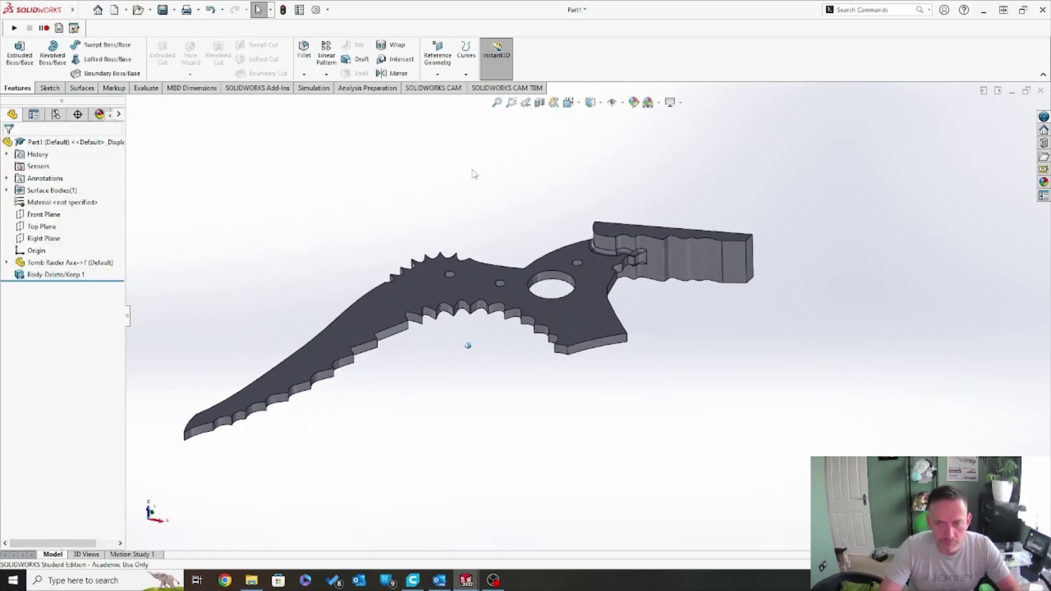
{"action": "left_click", "coordinate": [175, 10]}
{"action": "left_click", "coordinate": [186, 35]}
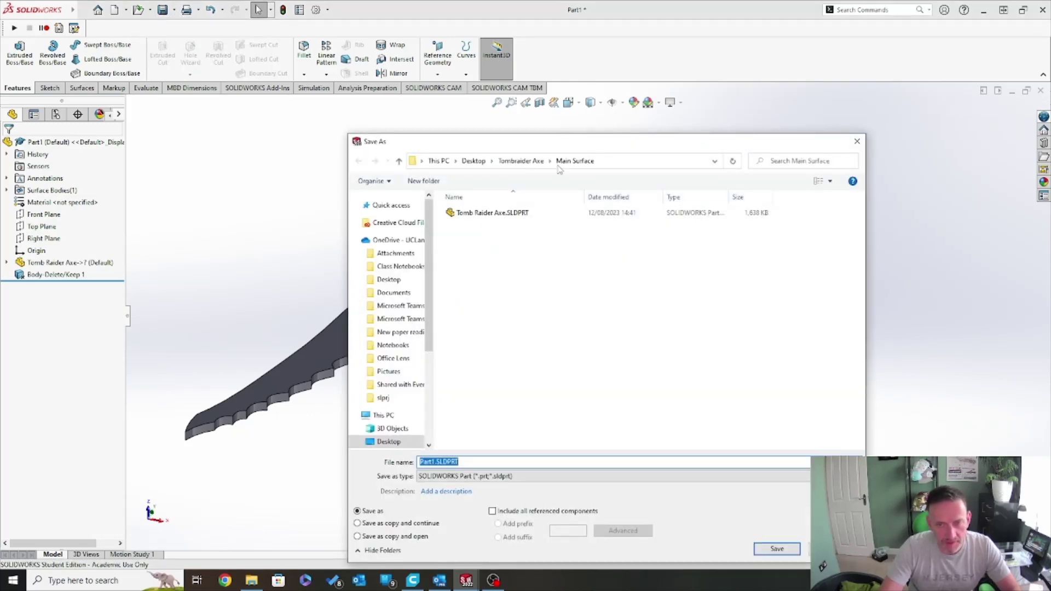
{"action": "left_click", "coordinate": [521, 161]}
{"action": "left_click", "coordinate": [485, 225]}
{"action": "double_click", "coordinate": [485, 225]}
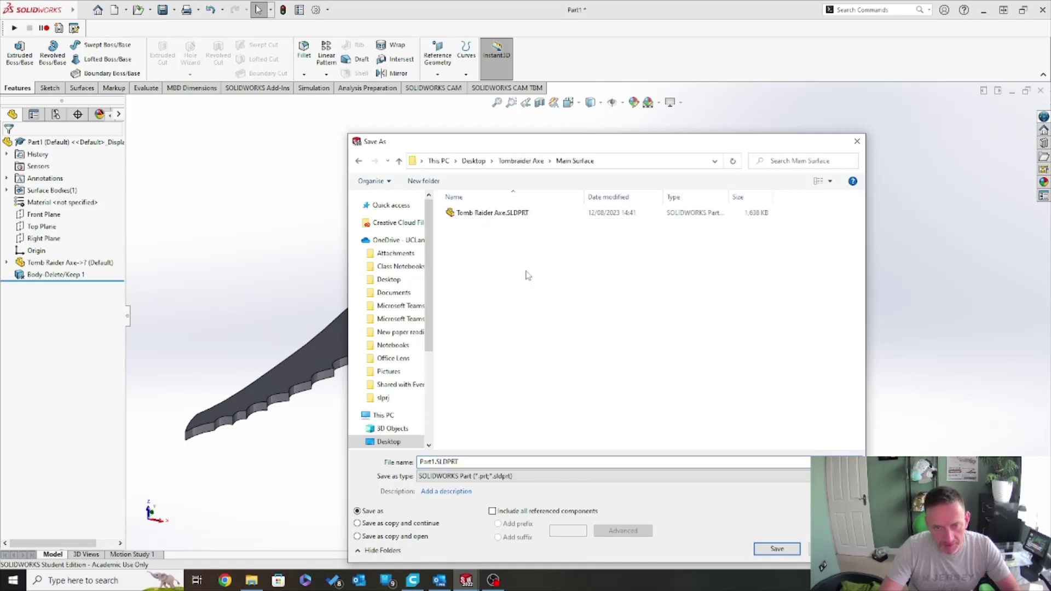
{"action": "left_click", "coordinate": [520, 161]}
{"action": "double_click", "coordinate": [466, 214]}
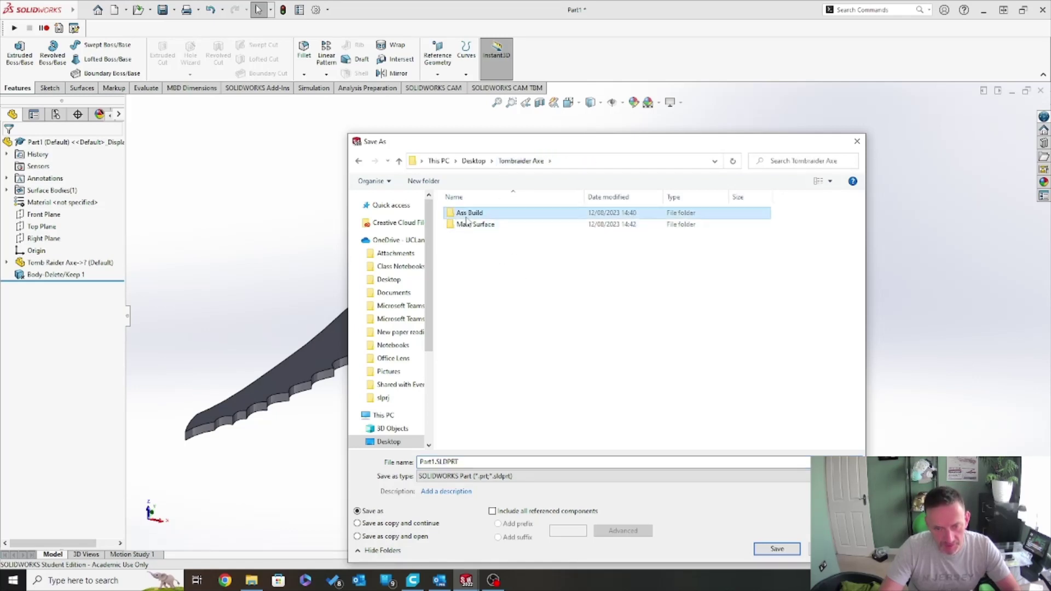
Save the part as blade in the Ass Build folder and close it.
{"action": "left_click", "coordinate": [489, 461]}
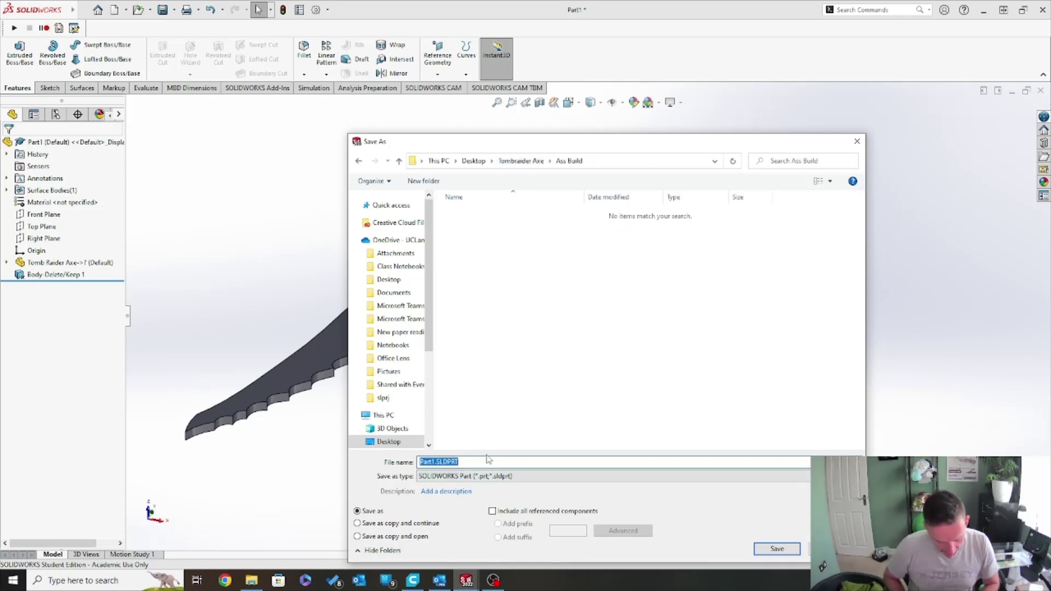
{"action": "type", "text": "bla"}
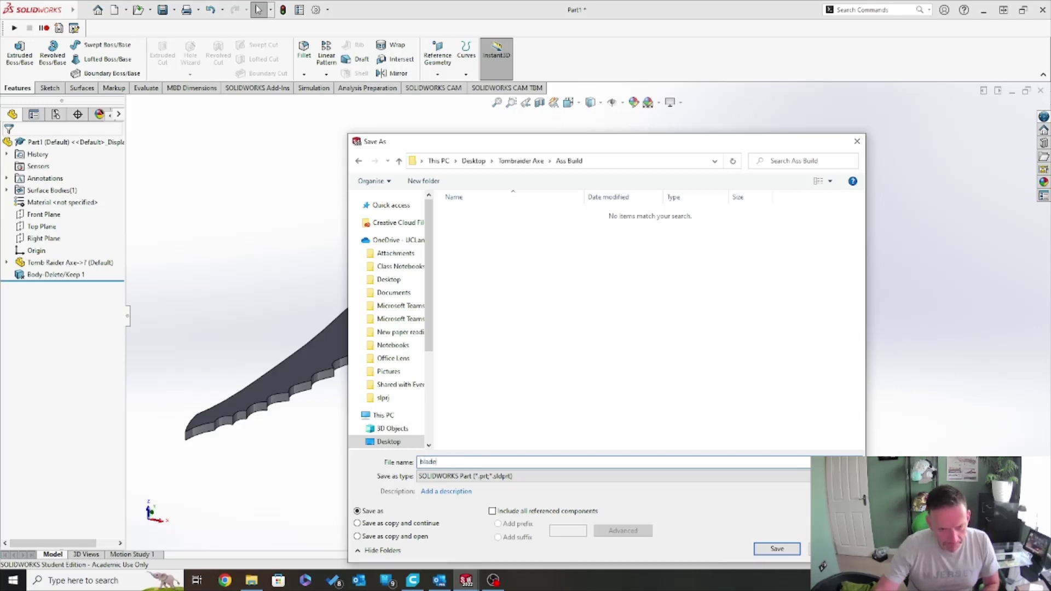
{"action": "type", "text": "de"}
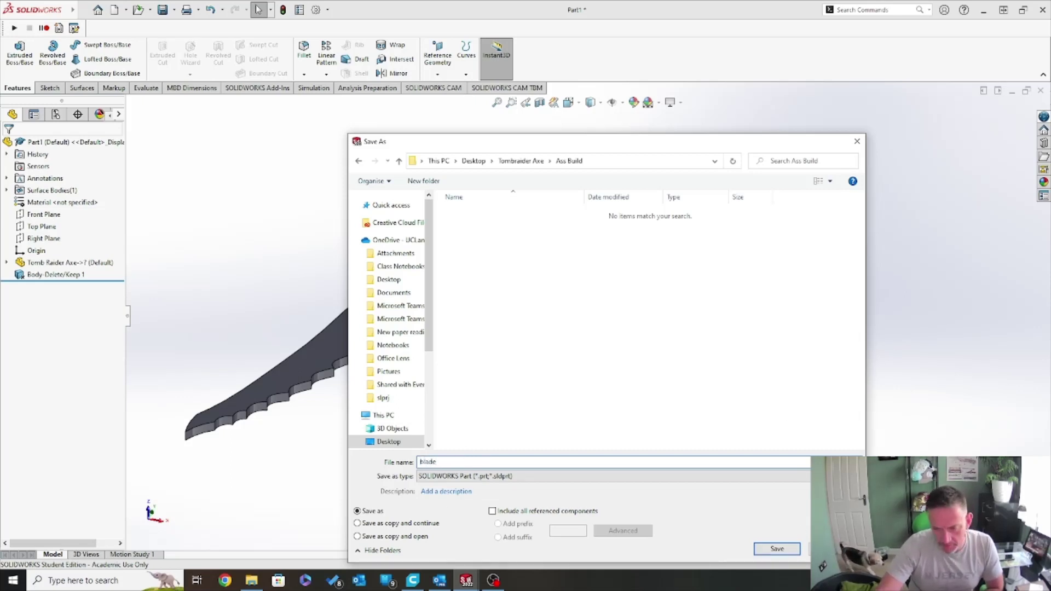
{"action": "left_click", "coordinate": [778, 548]}
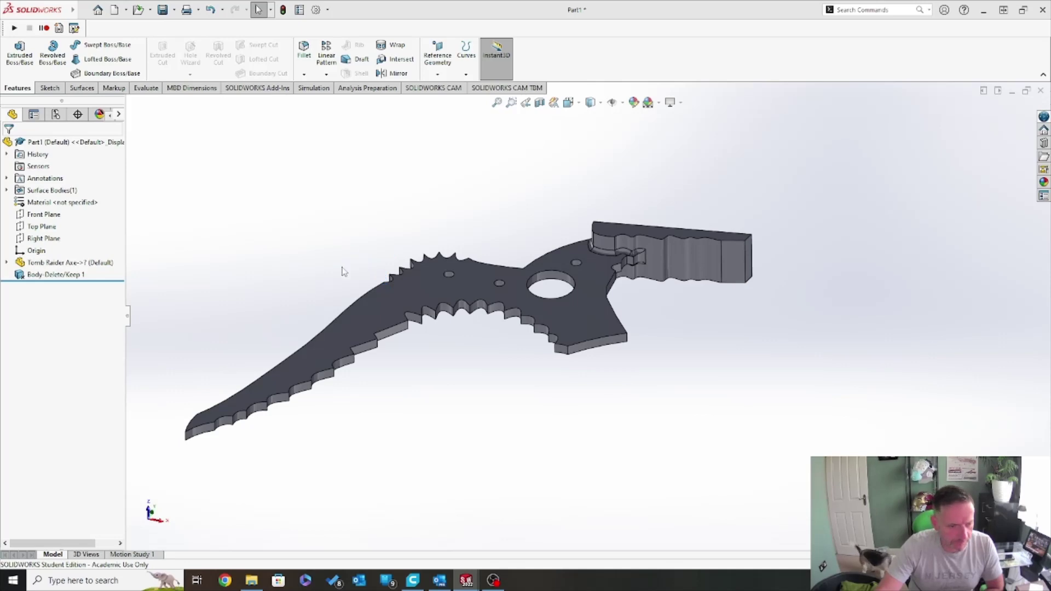
{"action": "left_click", "coordinate": [1040, 90]}
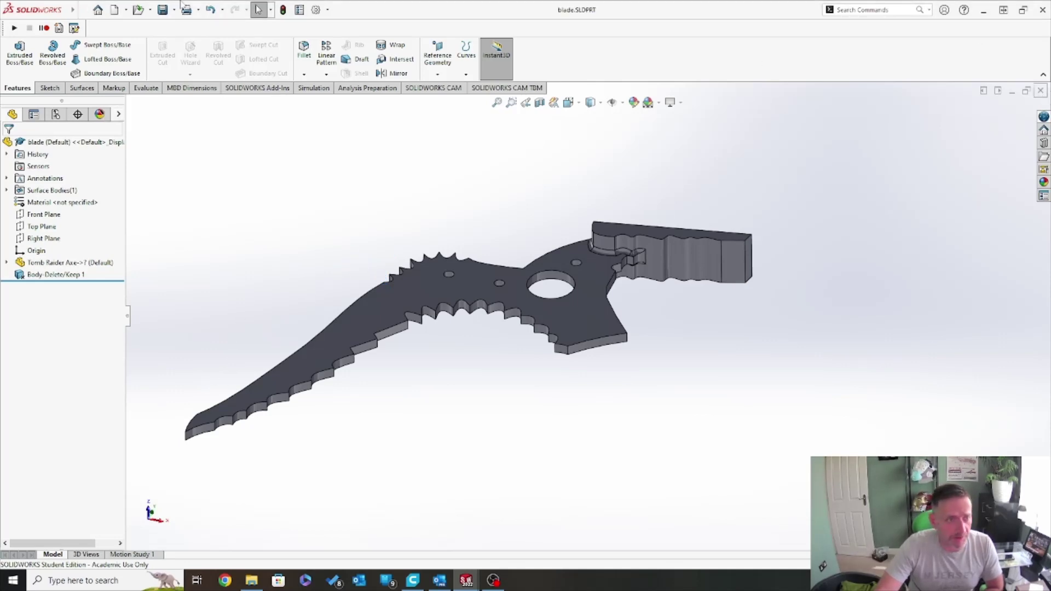
Create a new part document and insert the open Tomb Raider Axe part with its solid and surface bodies.
{"action": "left_click", "coordinate": [114, 9]}
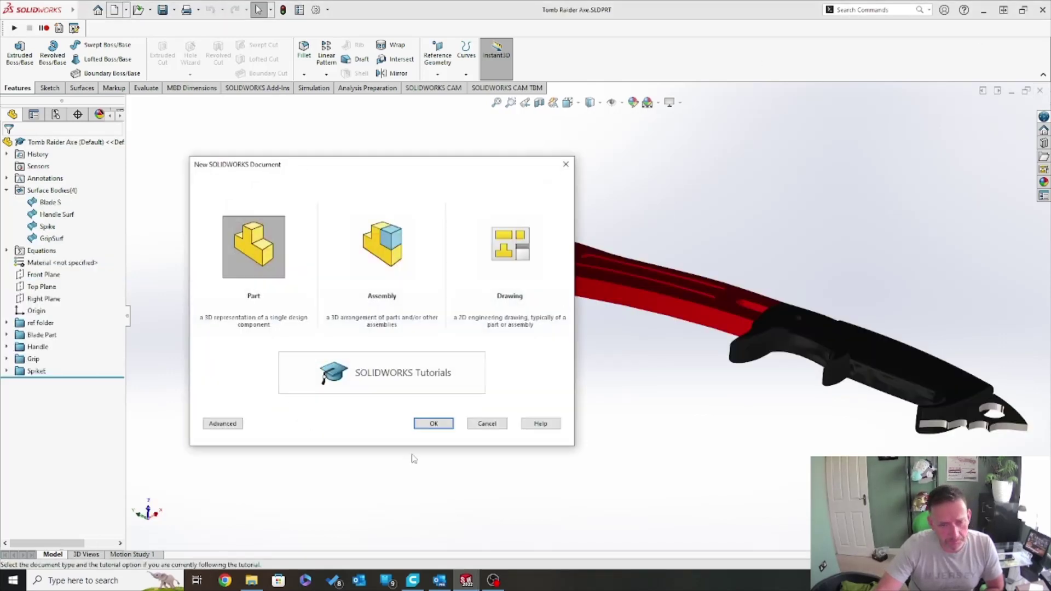
{"action": "left_click", "coordinate": [435, 424]}
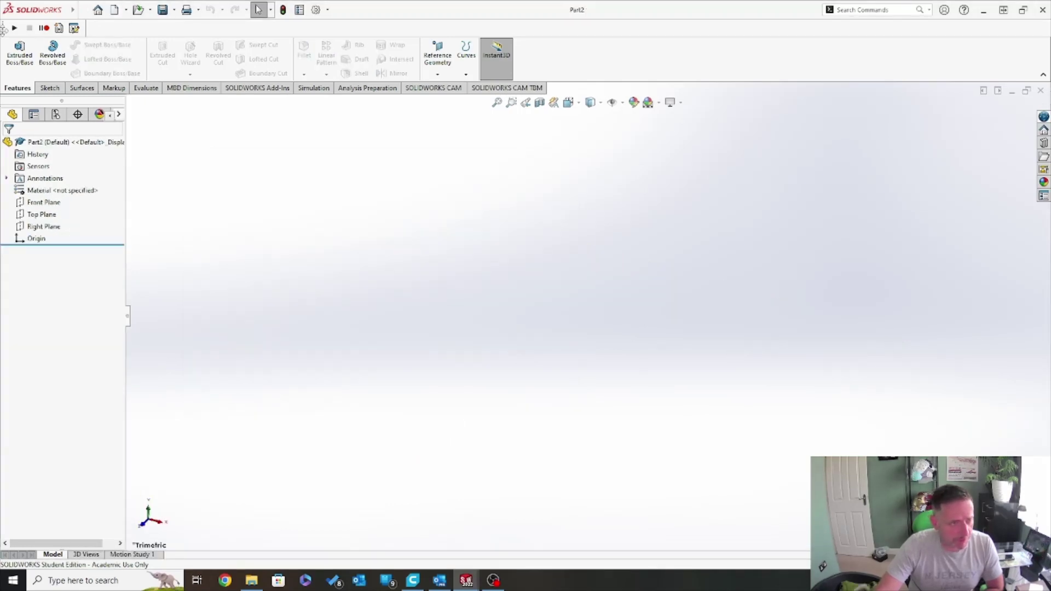
{"action": "left_click", "coordinate": [83, 11]}
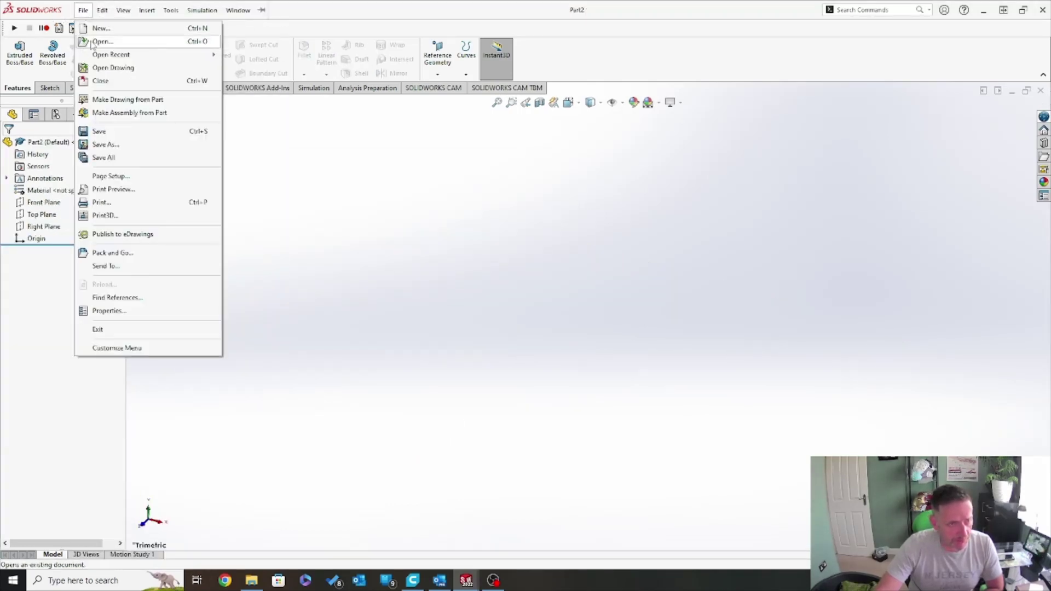
{"action": "left_click", "coordinate": [152, 15]}
{"action": "left_click", "coordinate": [152, 14]}
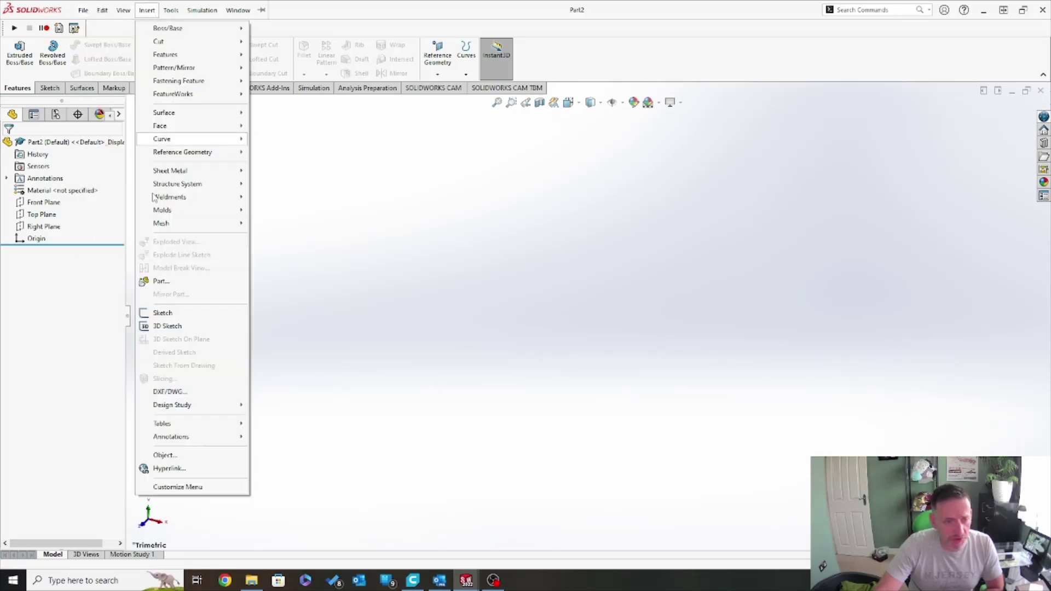
{"action": "left_click", "coordinate": [193, 285]}
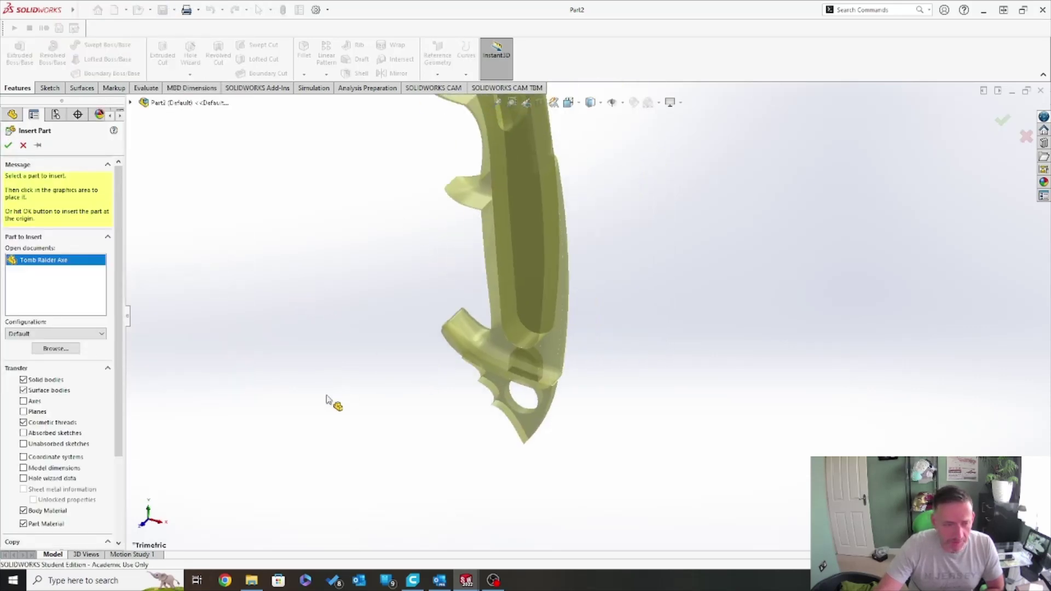
{"action": "left_click", "coordinate": [363, 248]}
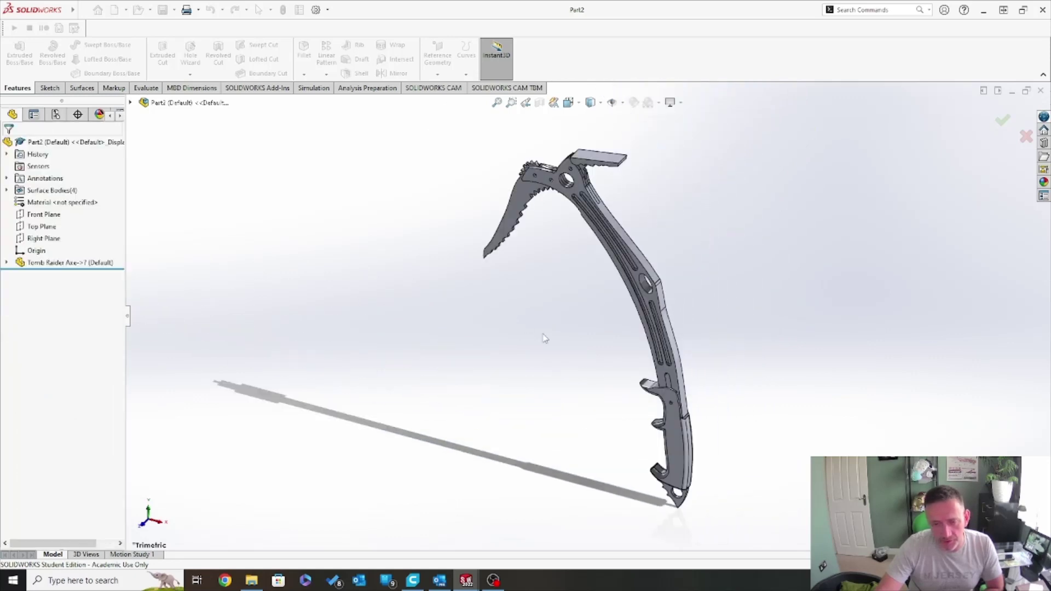
Delete the blade, grip and spike surface bodies from the new part with Delete/Keep Body, leaving only the handle.
{"action": "mouse_move", "coordinate": [72, 10]}
{"action": "left_click", "coordinate": [147, 10]}
{"action": "mouse_move", "coordinate": [204, 59]}
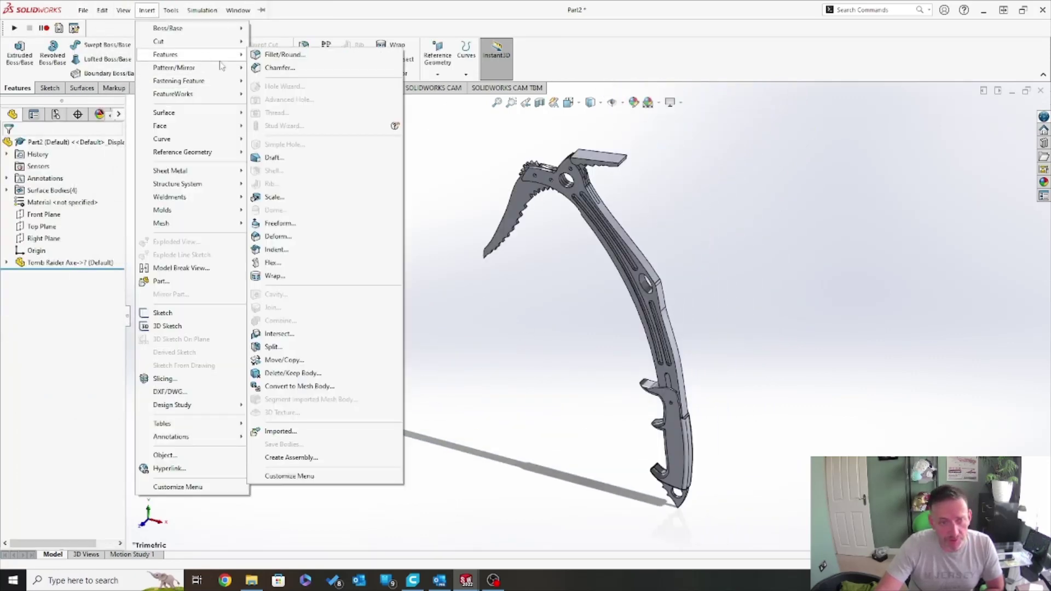
{"action": "left_click", "coordinate": [367, 374]}
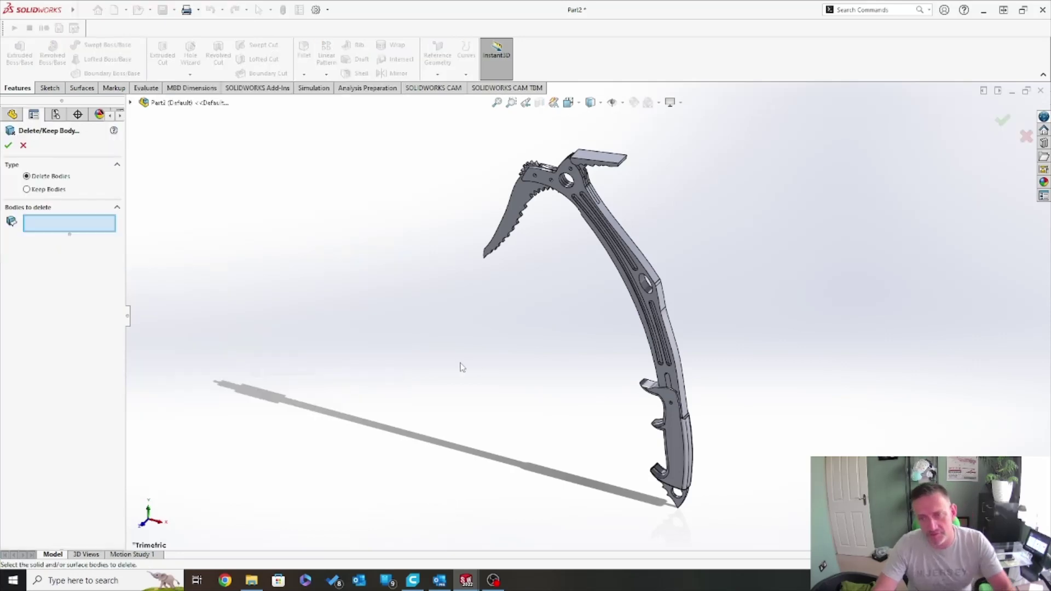
{"action": "left_click", "coordinate": [506, 211]}
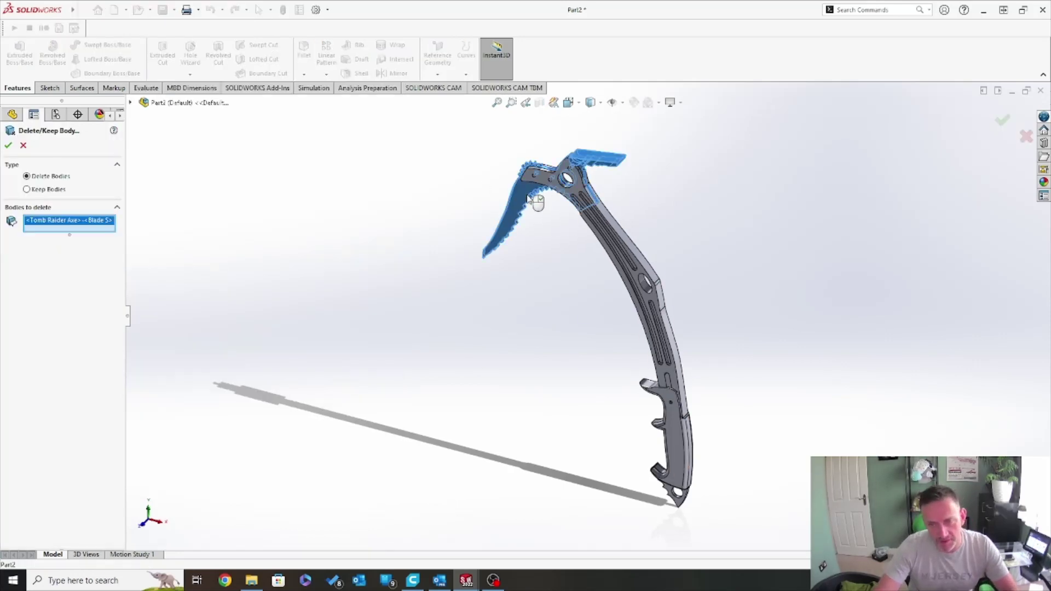
{"action": "left_click", "coordinate": [678, 471]}
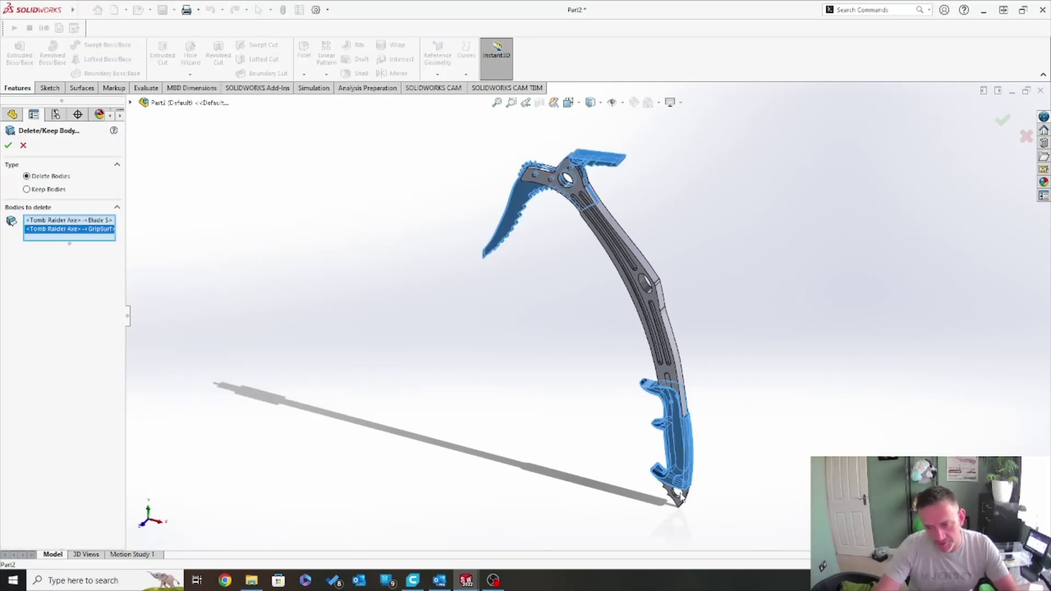
{"action": "left_click", "coordinate": [684, 501]}
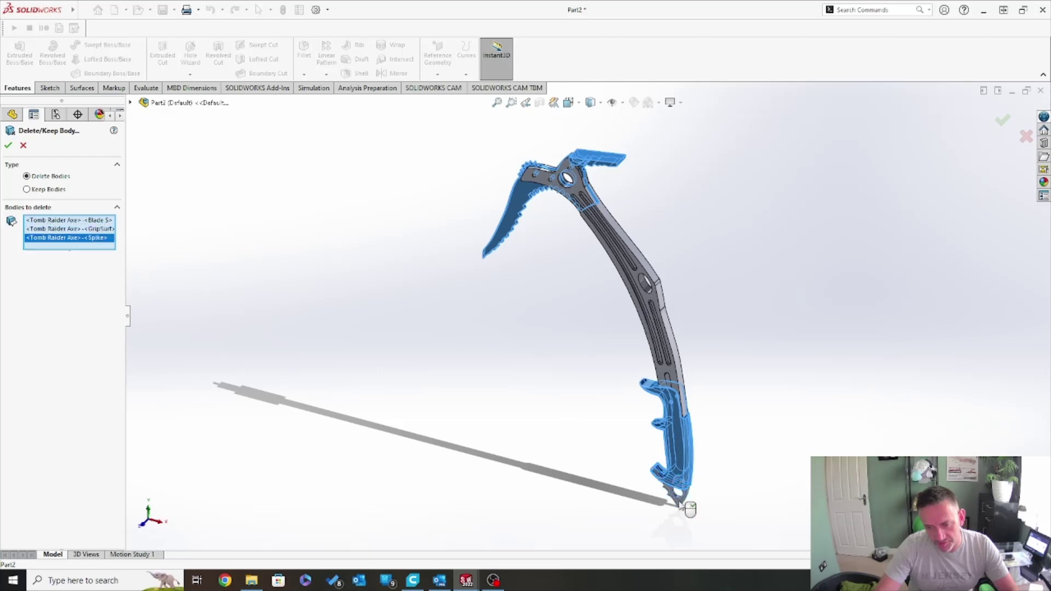
{"action": "left_click", "coordinate": [9, 145]}
{"action": "middle_click_drag", "start_coordinate": [460, 359], "coordinate": [322, 343]}
{"action": "scroll", "coordinate": [616, 288], "scroll_direction": "down", "scroll_amount": 5}
{"action": "middle_click_drag", "start_coordinate": [616, 288], "coordinate": [580, 181]}
{"action": "scroll", "coordinate": [580, 181], "scroll_direction": "up", "scroll_amount": 1}
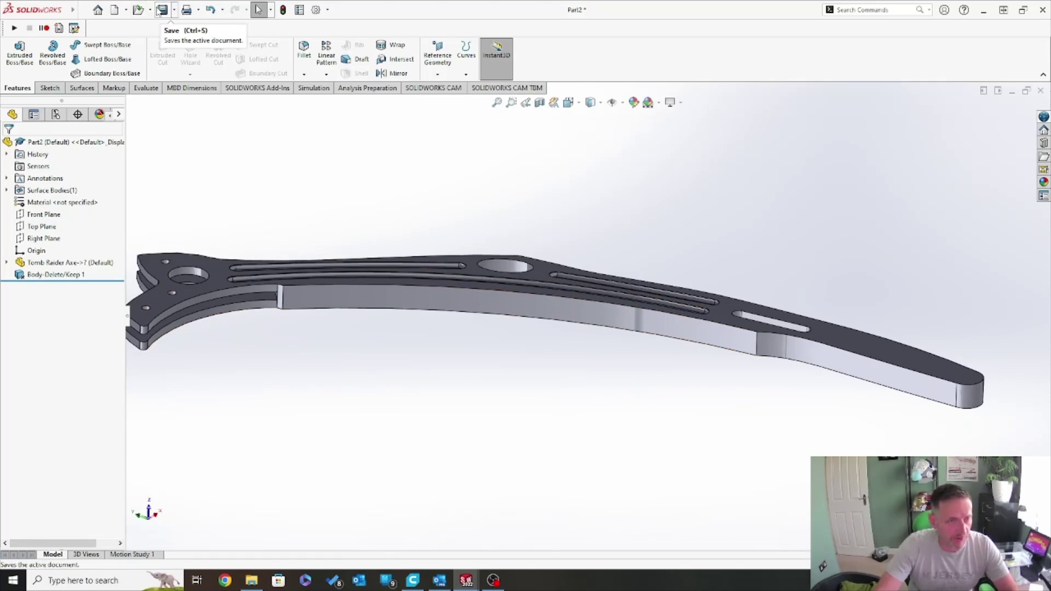
Save the handle part as stem in the Ass Build folder and return to the Tomb Raider Axe part.
{"action": "left_click", "coordinate": [173, 11]}
{"action": "left_click", "coordinate": [177, 39]}
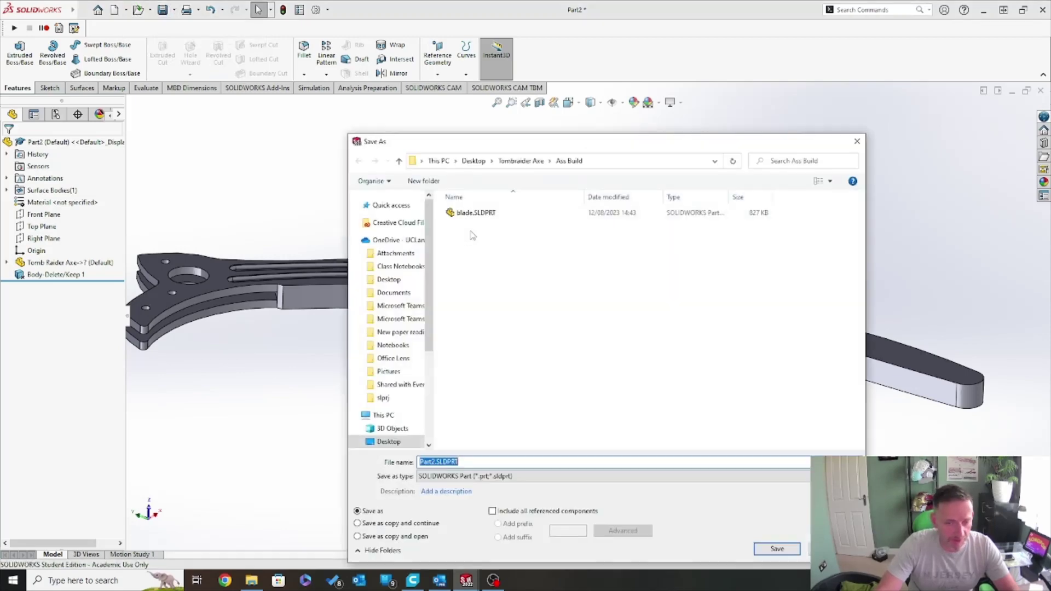
{"action": "type", "text": "stem"}
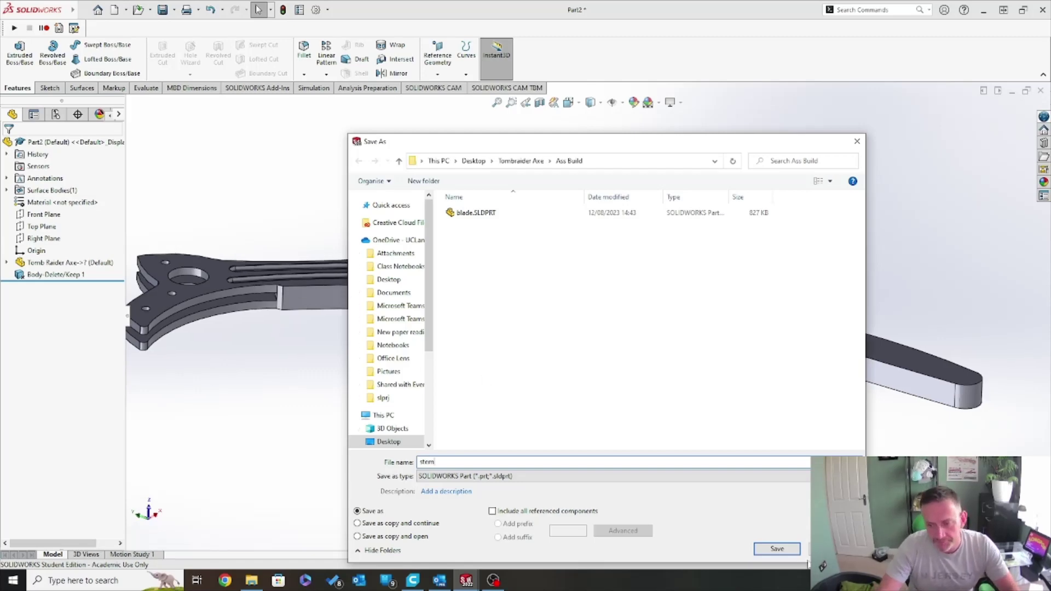
{"action": "left_click", "coordinate": [787, 554]}
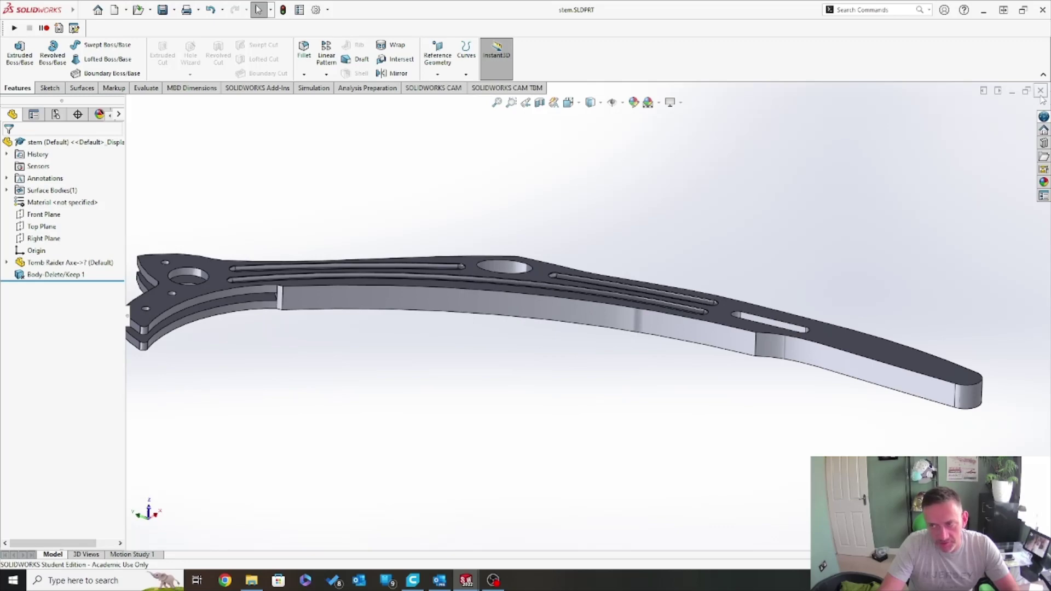
{"action": "key", "text": "ctrl+Tab"}
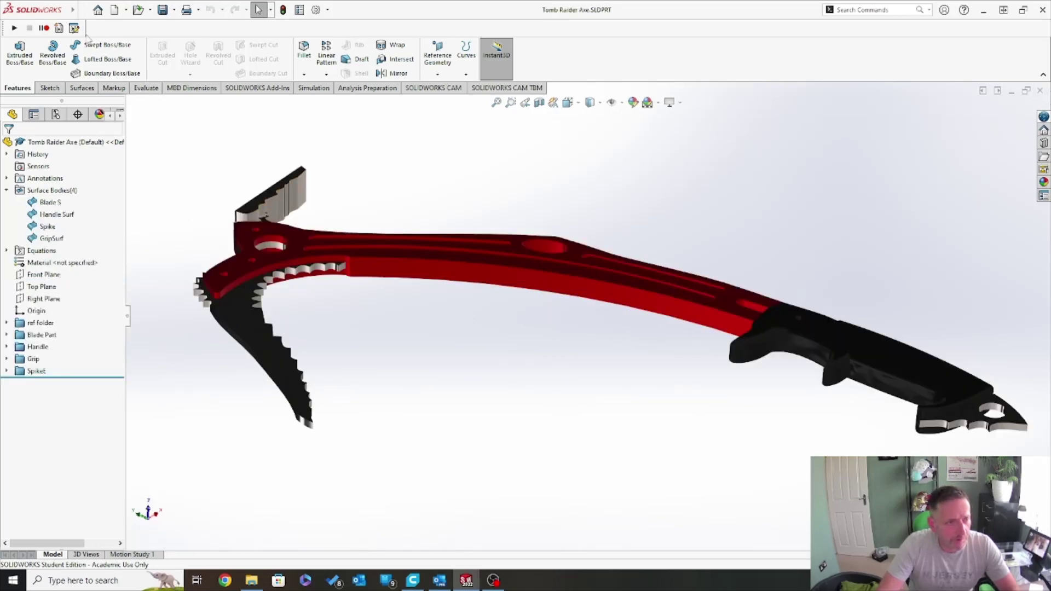
Create another new part document and insert the Tomb Raider Axe part at the origin with its surface bodies.
{"action": "left_click", "coordinate": [113, 11]}
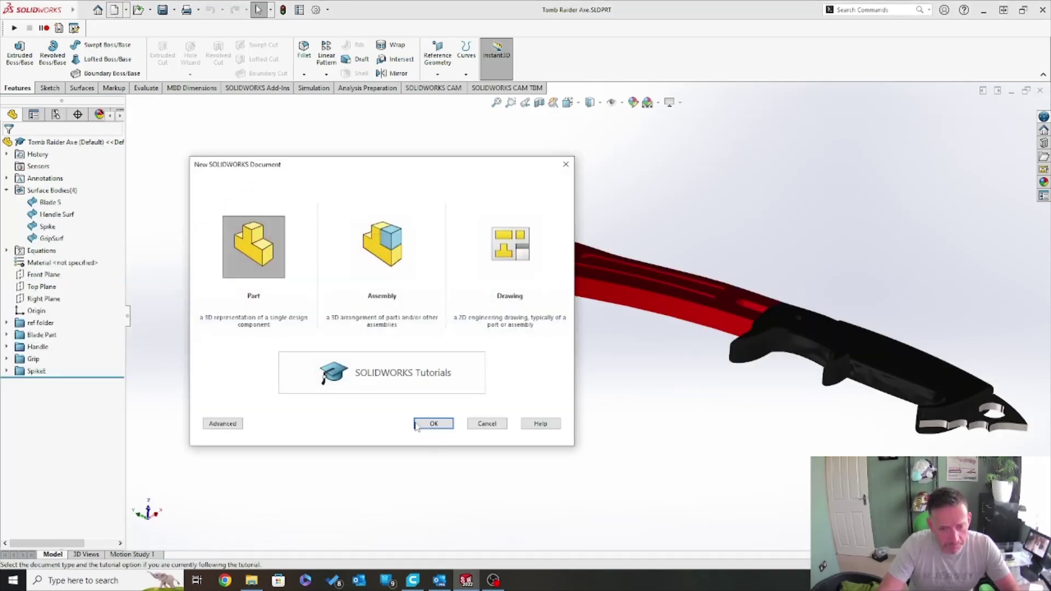
{"action": "left_click", "coordinate": [432, 424]}
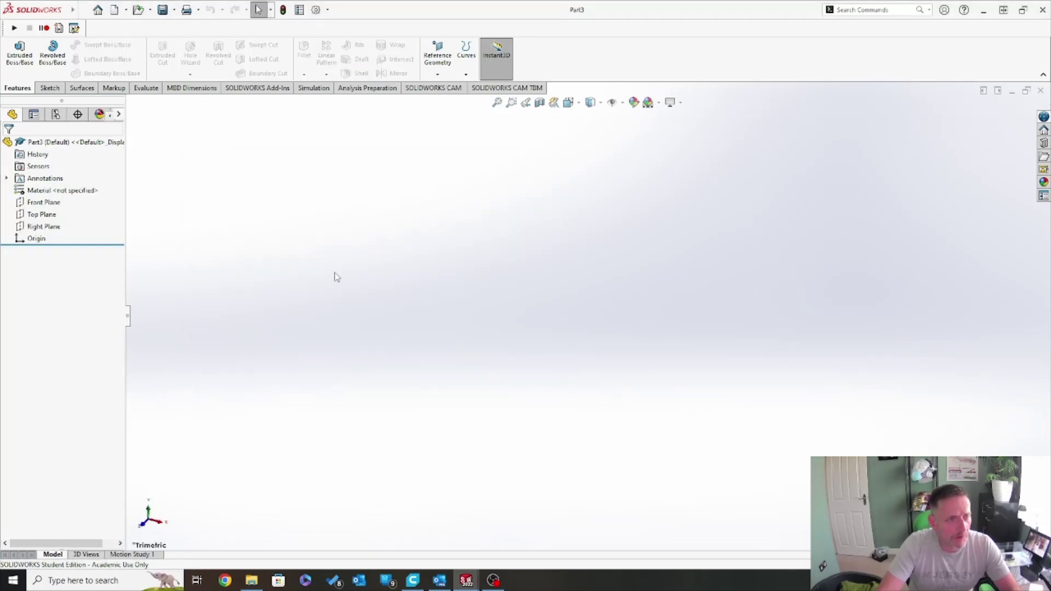
{"action": "mouse_move", "coordinate": [73, 10]}
{"action": "left_click", "coordinate": [123, 10]}
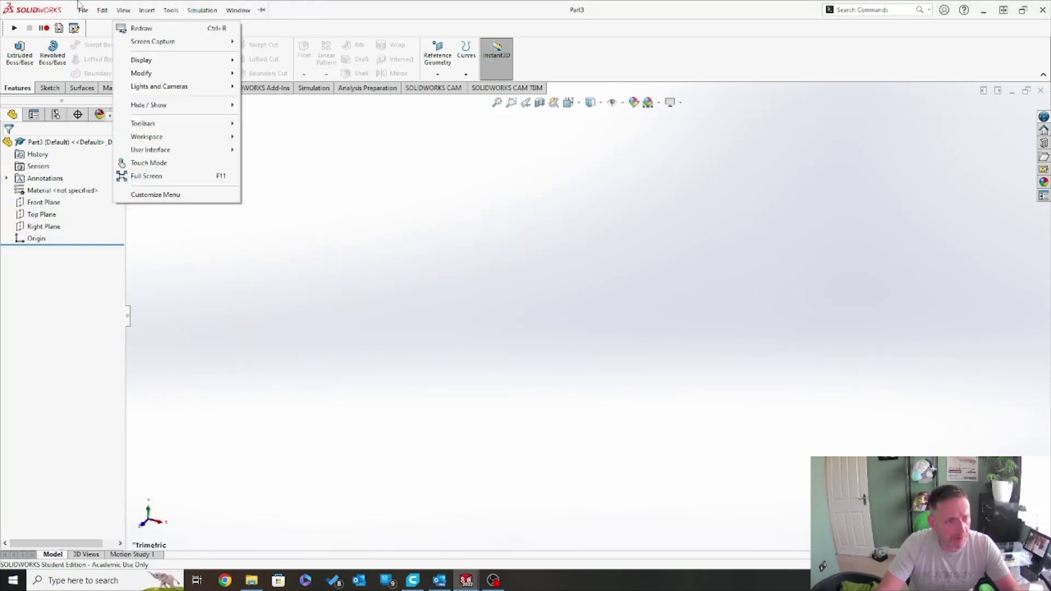
{"action": "left_click", "coordinate": [50, 300]}
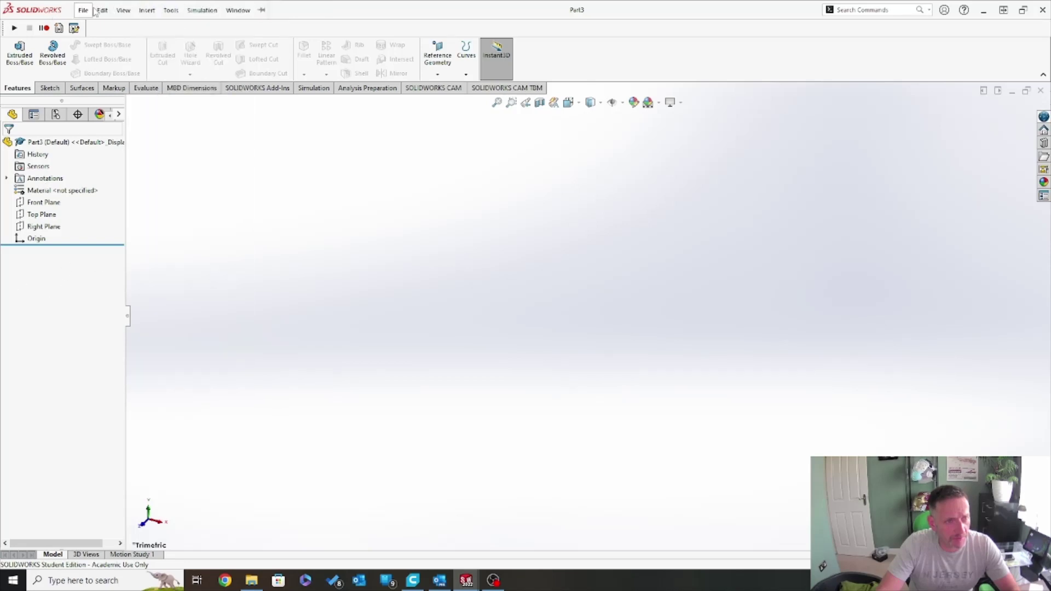
{"action": "left_click", "coordinate": [146, 9]}
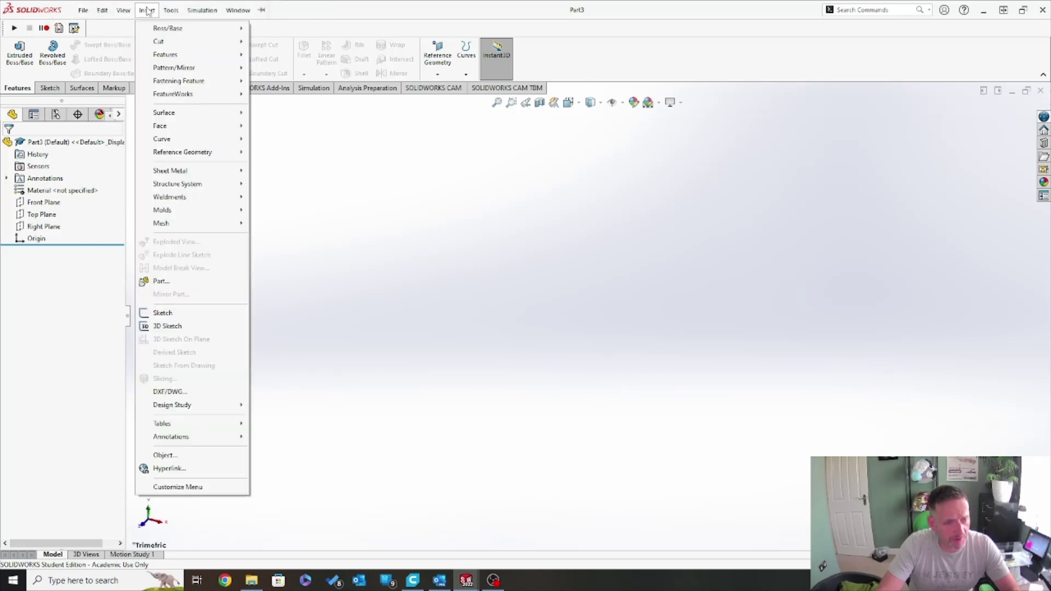
{"action": "left_click", "coordinate": [181, 281]}
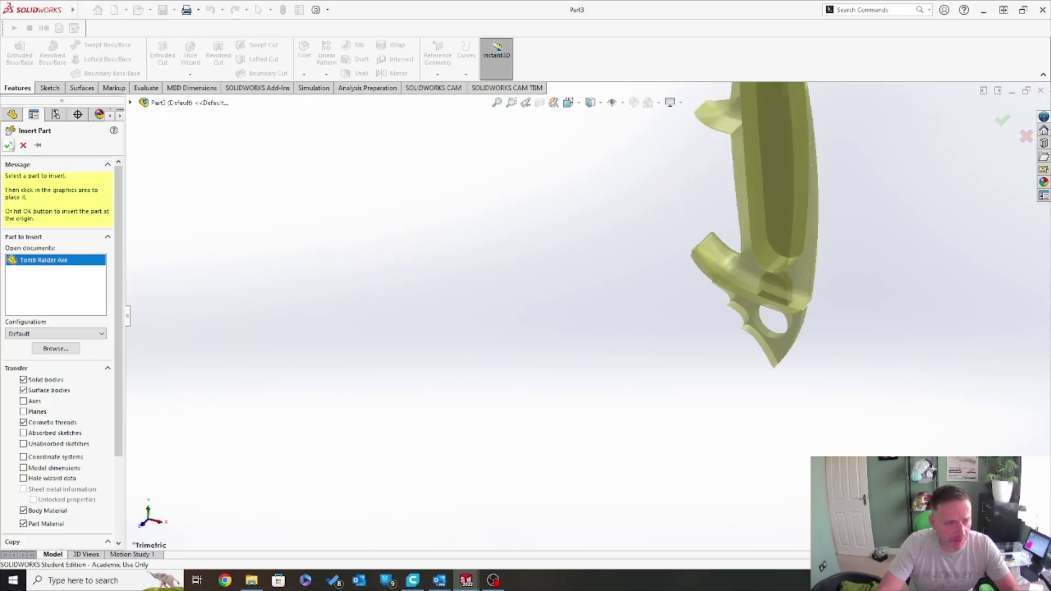
{"action": "left_click", "coordinate": [8, 145]}
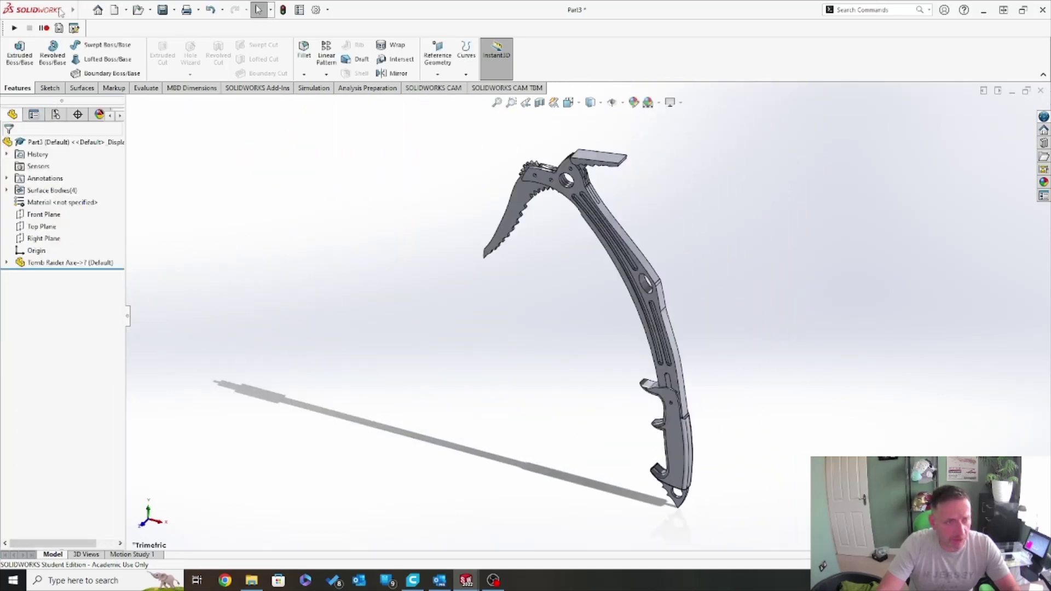
Delete the blade, handle and spike surface bodies from the new part with Delete/Keep Body, leaving only the grip.
{"action": "left_click", "coordinate": [123, 10]}
{"action": "mouse_move", "coordinate": [154, 11]}
{"action": "mouse_move", "coordinate": [180, 55]}
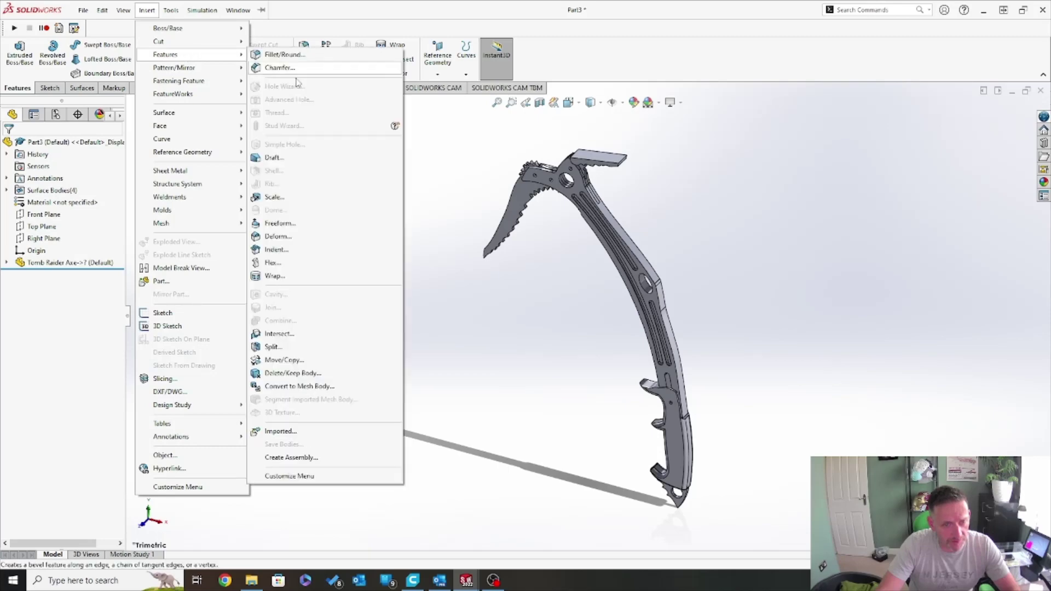
{"action": "left_click", "coordinate": [312, 375]}
{"action": "left_click", "coordinate": [515, 167]}
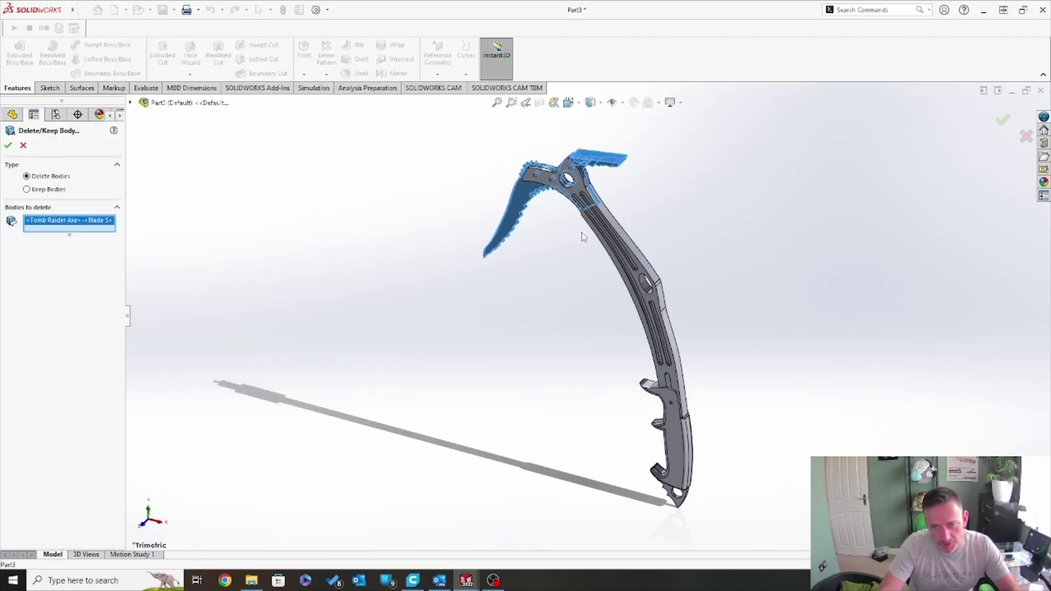
{"action": "left_click", "coordinate": [617, 258]}
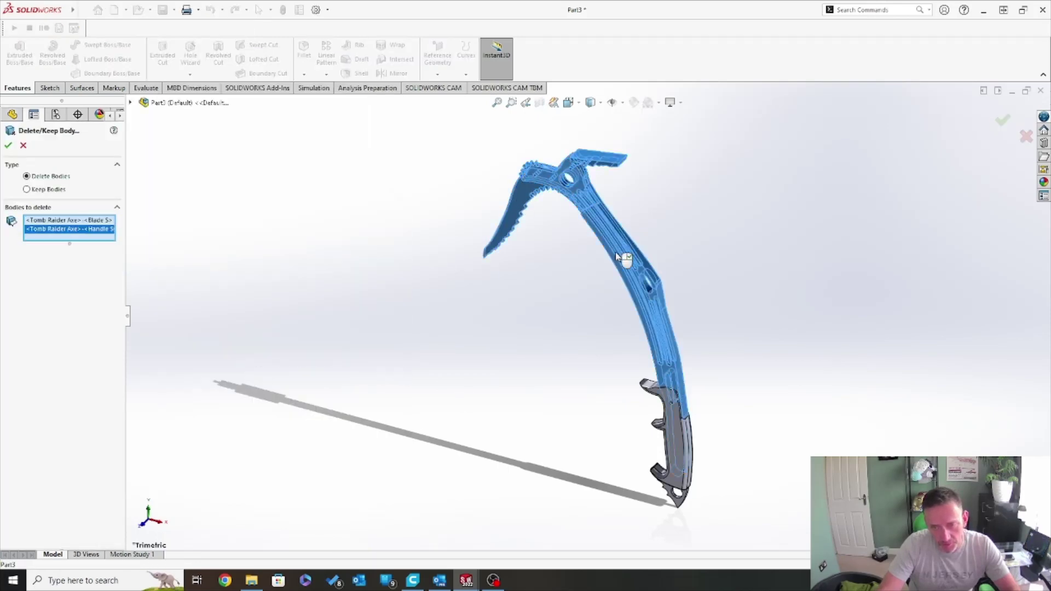
{"action": "left_click", "coordinate": [677, 513]}
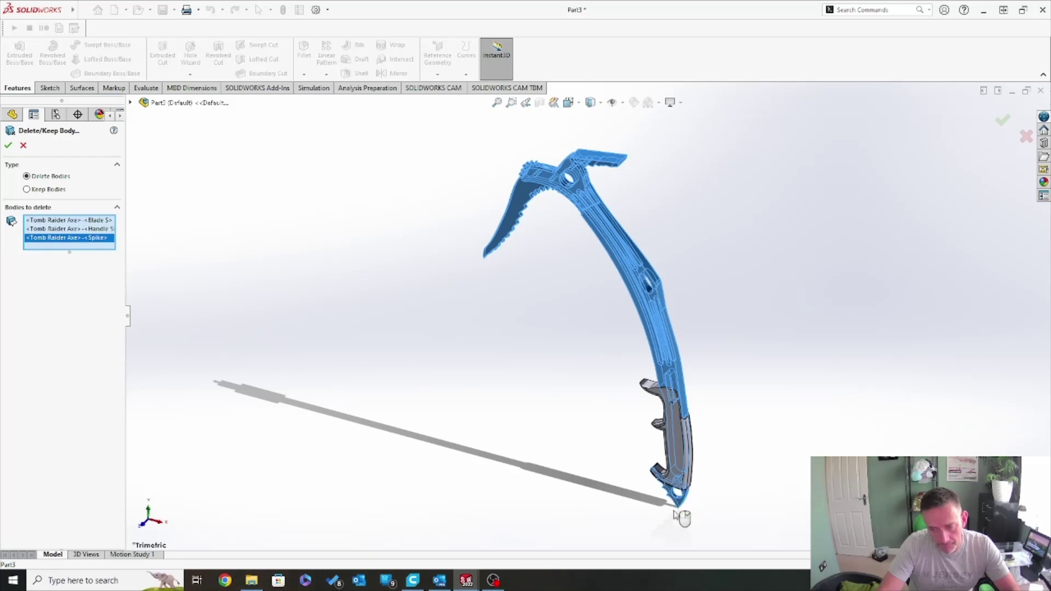
{"action": "left_click", "coordinate": [9, 144]}
Save the grip part as grip in the Ass Build folder and return to the Tomb Raider Axe part.
{"action": "left_click", "coordinate": [789, 433]}
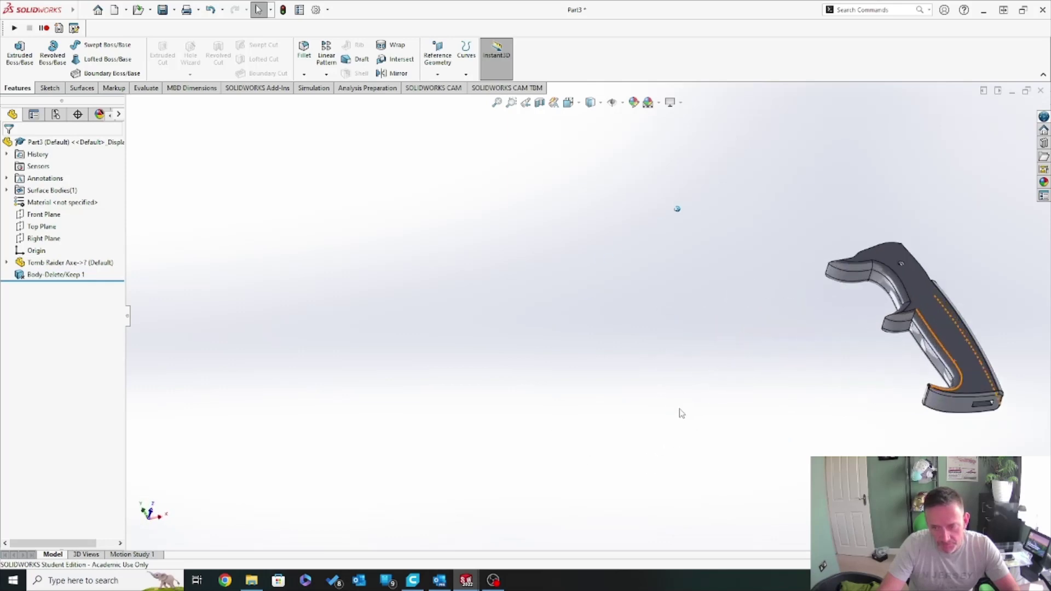
{"action": "middle_click_drag", "start_coordinate": [527, 345], "coordinate": [482, 453]}
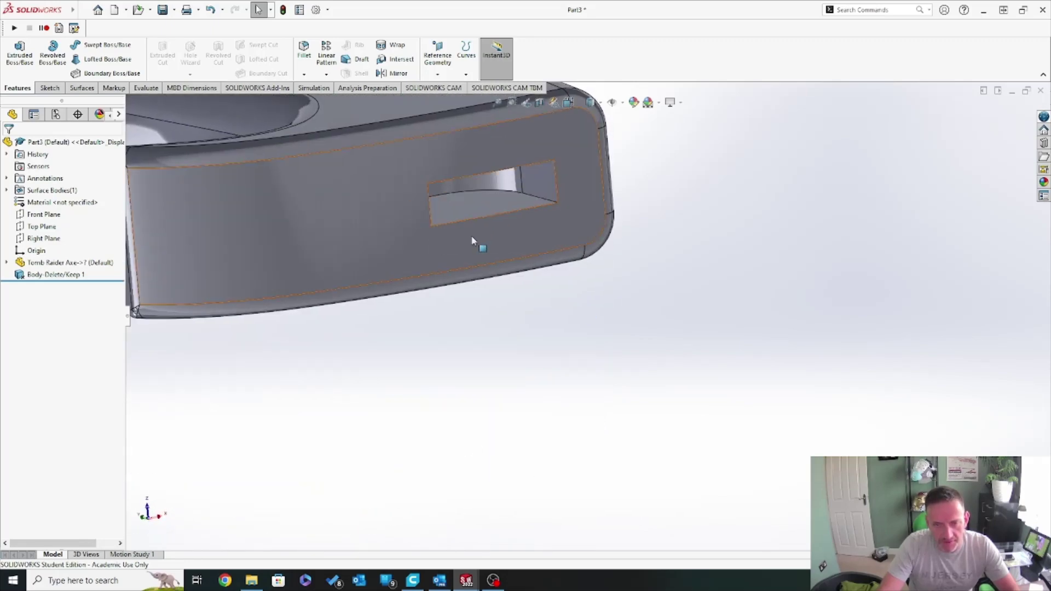
{"action": "left_click", "coordinate": [448, 202]}
{"action": "left_click", "coordinate": [465, 432]}
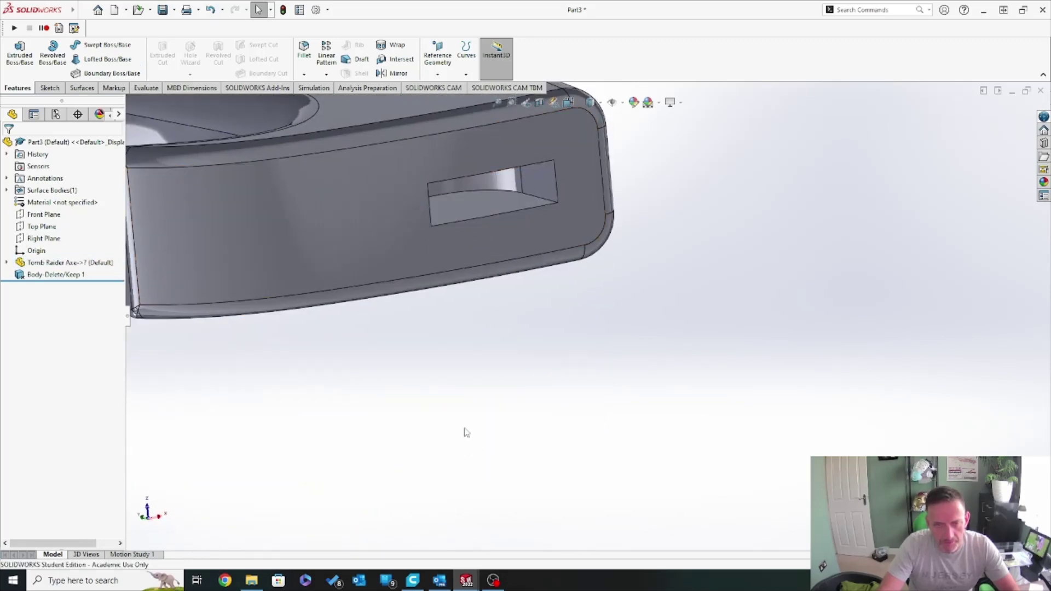
{"action": "scroll", "coordinate": [467, 432], "scroll_direction": "down", "scroll_amount": 6}
{"action": "middle_click_drag", "start_coordinate": [483, 415], "coordinate": [434, 388]}
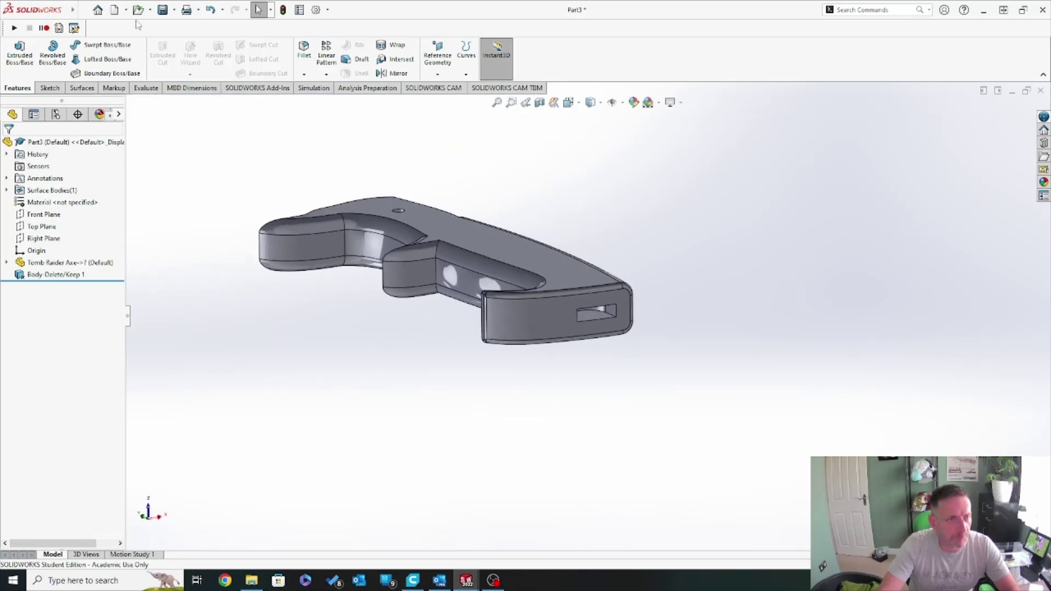
{"action": "left_click", "coordinate": [175, 10]}
{"action": "left_click", "coordinate": [175, 10]}
{"action": "left_click", "coordinate": [176, 10]}
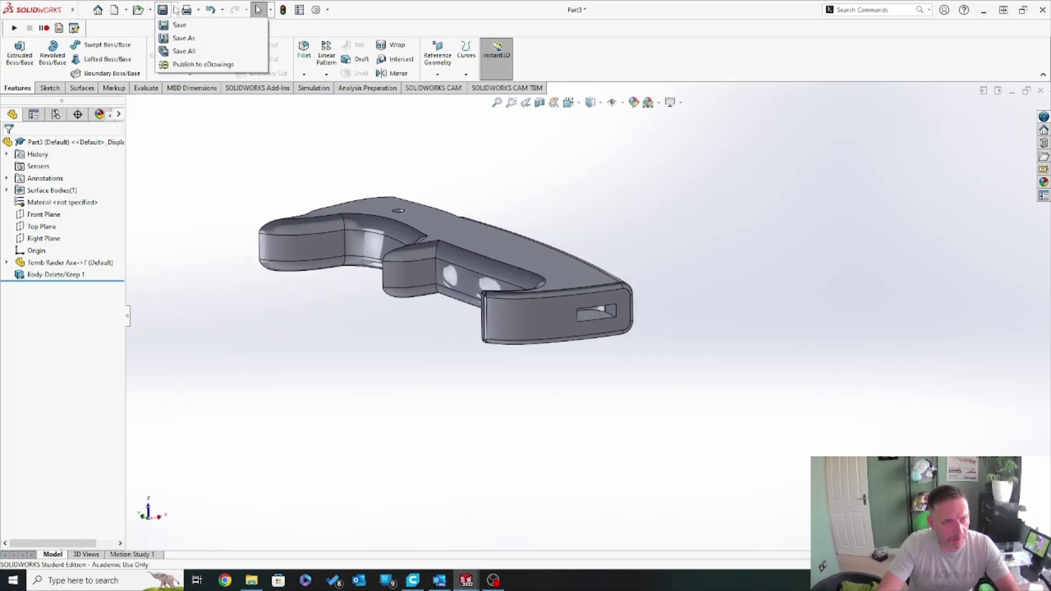
{"action": "left_click", "coordinate": [181, 39]}
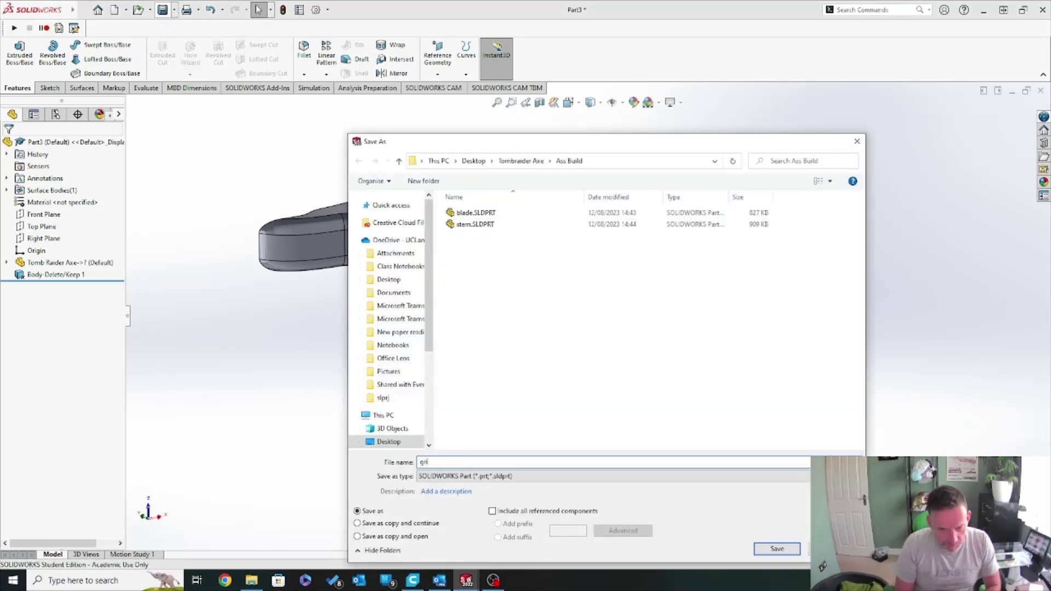
{"action": "left_click", "coordinate": [777, 549]}
{"action": "middle_click_drag", "start_coordinate": [425, 287], "coordinate": [492, 359]}
{"action": "middle_click_drag", "start_coordinate": [605, 401], "coordinate": [920, 109]}
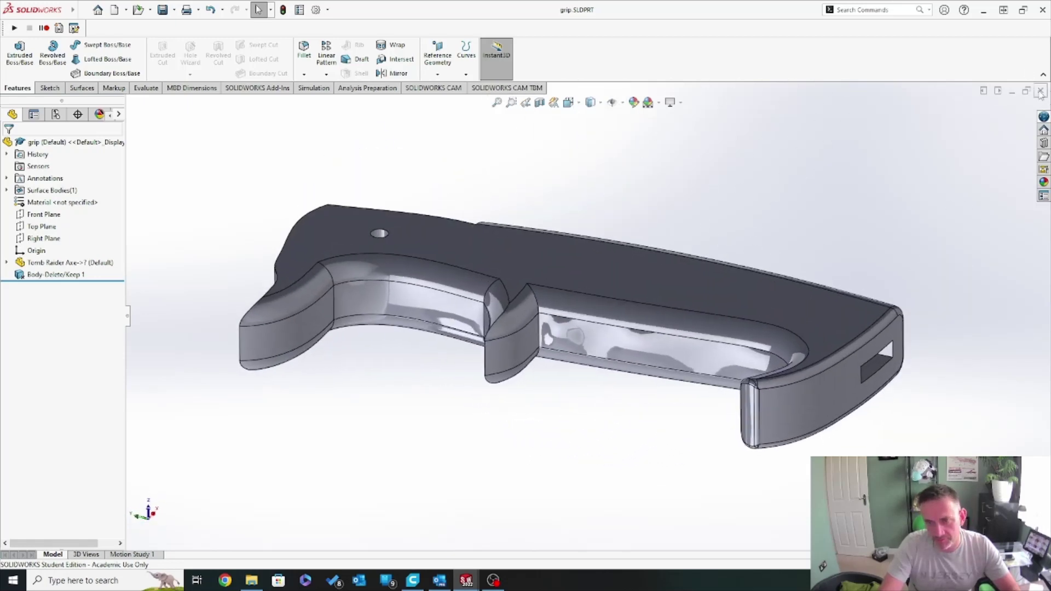
{"action": "key", "text": "ctrl+Tab"}
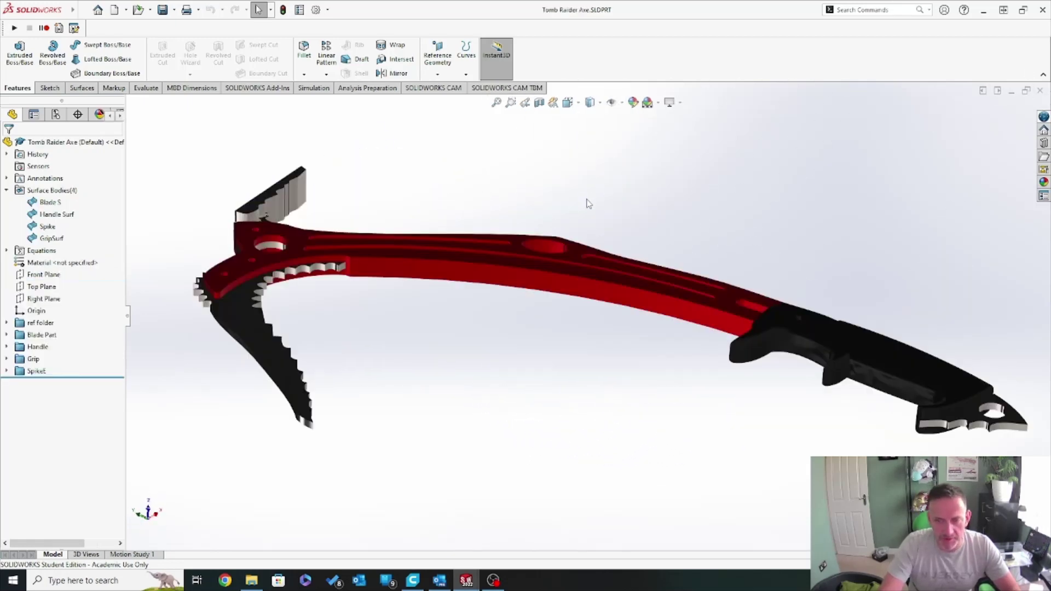
Create a fourth part document and insert the Tomb Raider Axe part with its solid and surface bodies.
{"action": "left_click", "coordinate": [116, 11]}
{"action": "left_click", "coordinate": [428, 426]}
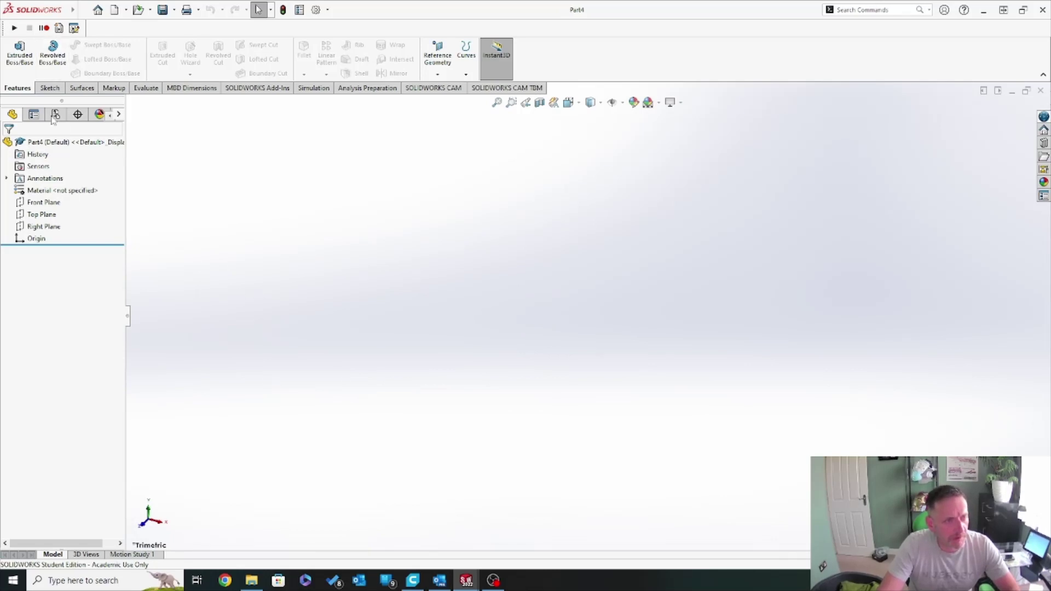
{"action": "left_click", "coordinate": [83, 10]}
{"action": "mouse_move", "coordinate": [147, 10]}
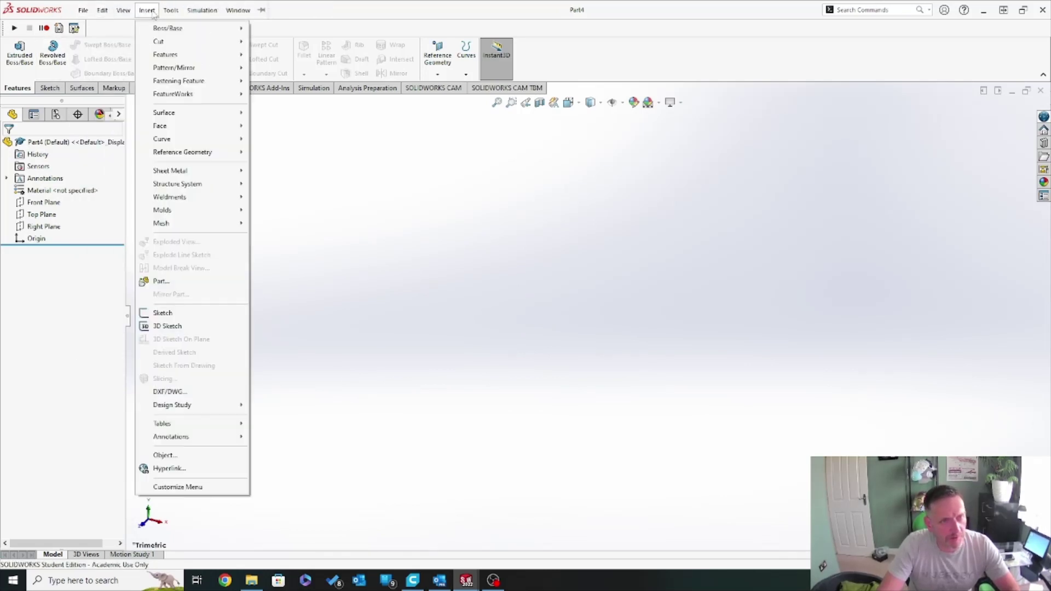
{"action": "left_click", "coordinate": [193, 283]}
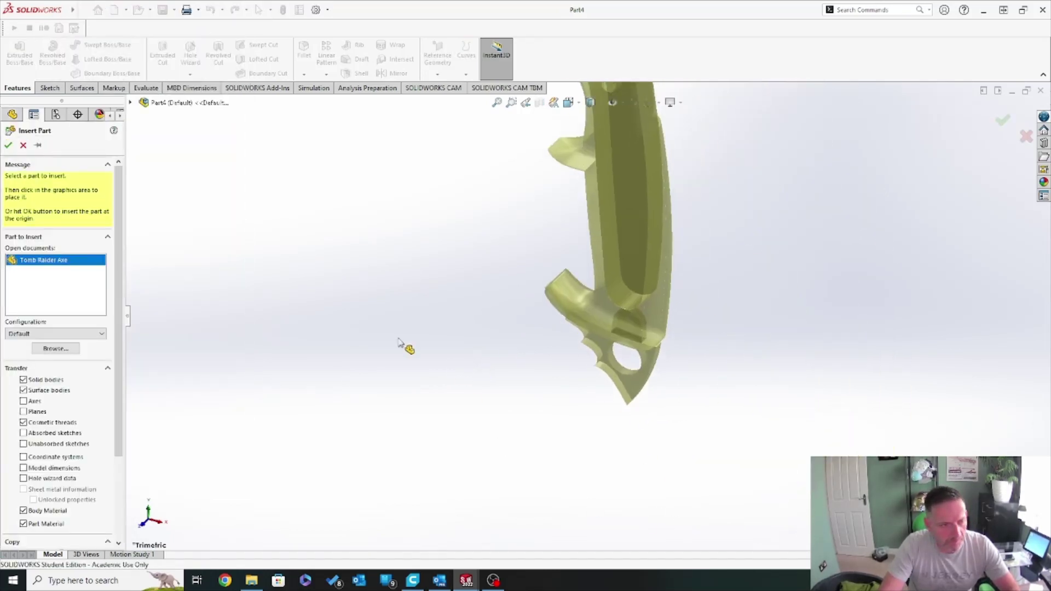
{"action": "left_click", "coordinate": [230, 251]}
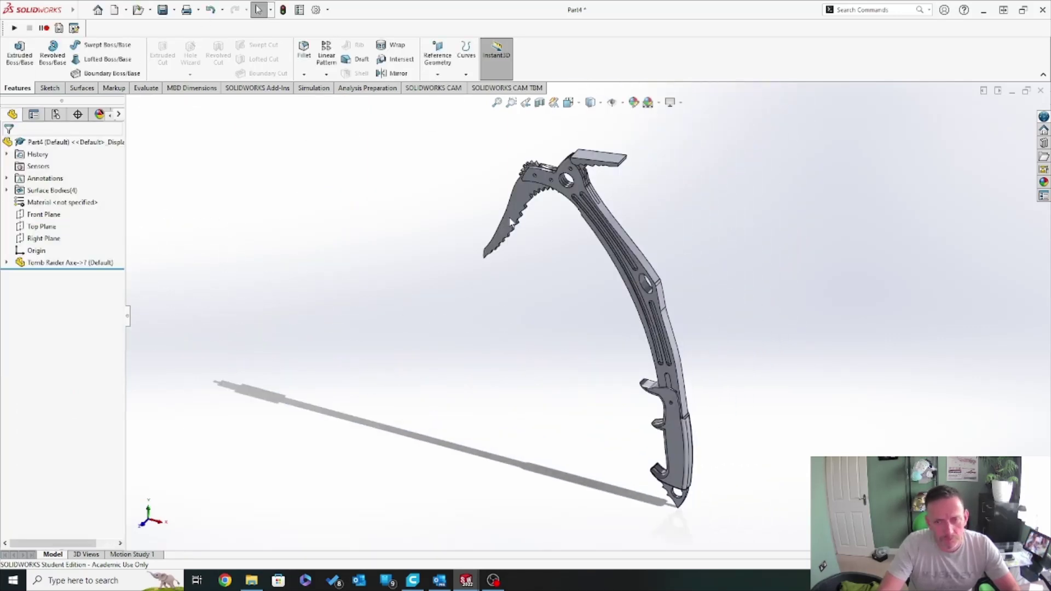
Delete the blade, handle and grip surface bodies from the new part with Delete/Keep Body, leaving only the spike.
{"action": "mouse_move", "coordinate": [73, 10]}
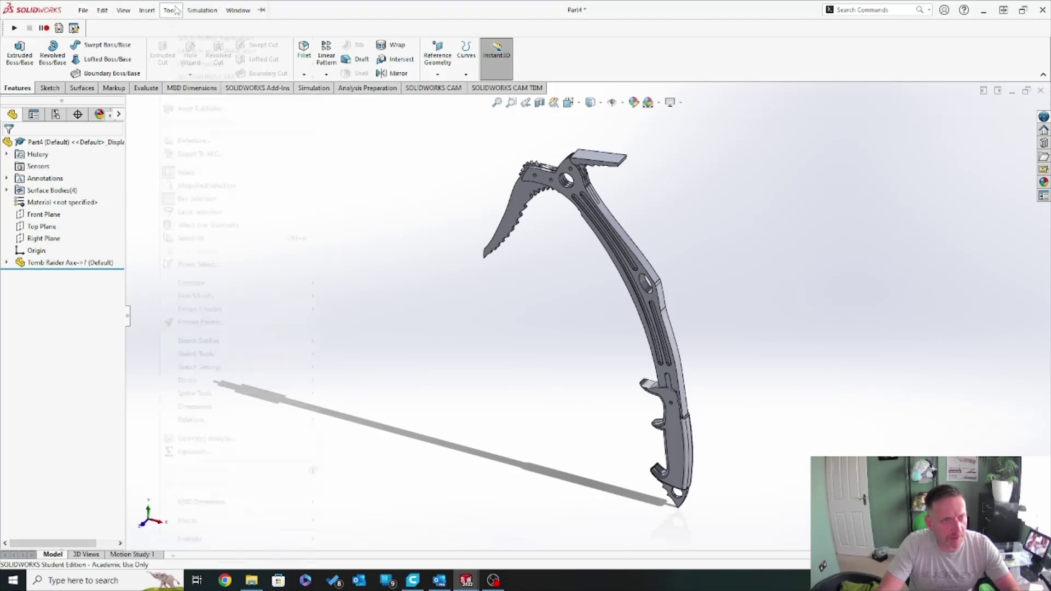
{"action": "left_click", "coordinate": [147, 10]}
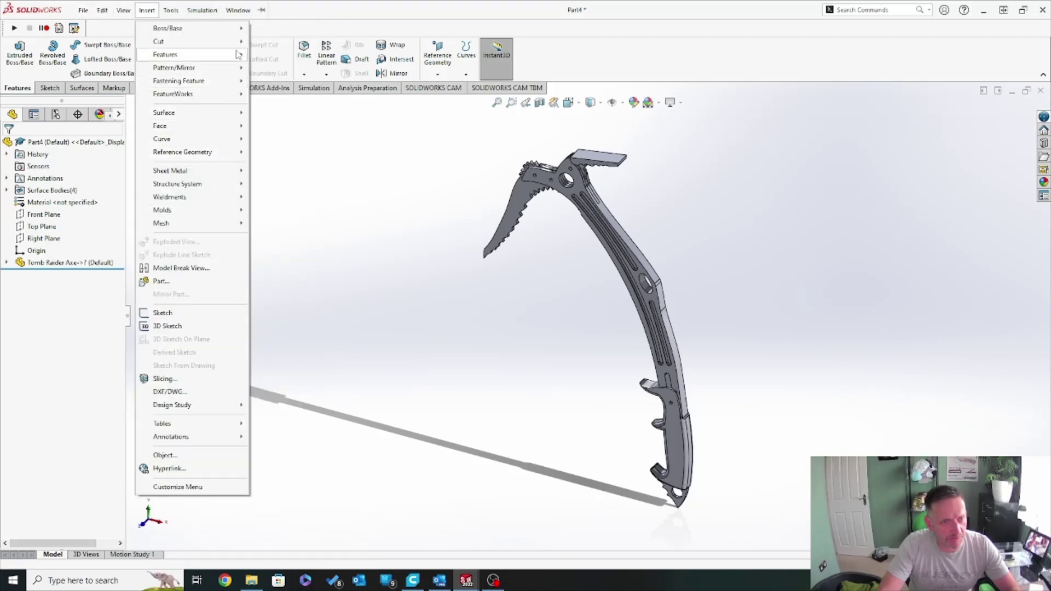
{"action": "mouse_move", "coordinate": [242, 55]}
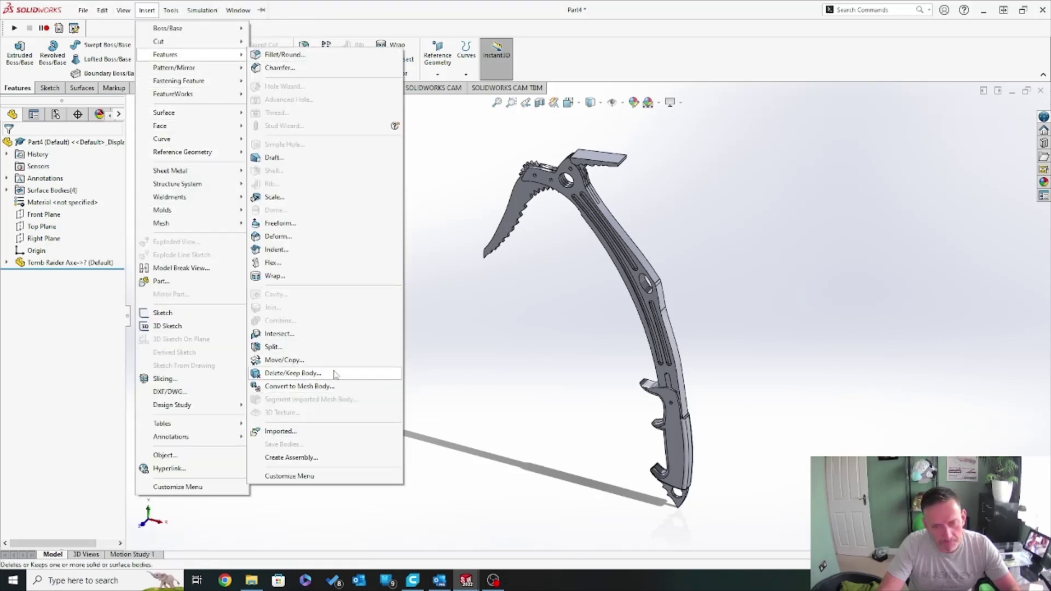
{"action": "left_click", "coordinate": [361, 375]}
{"action": "left_click", "coordinate": [509, 196]}
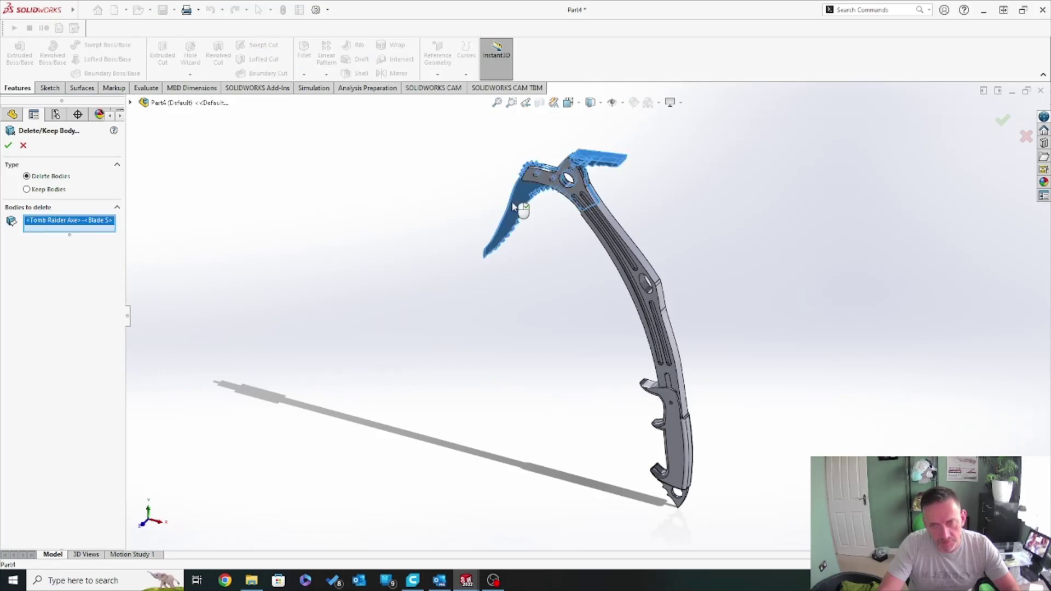
{"action": "left_click", "coordinate": [619, 253]}
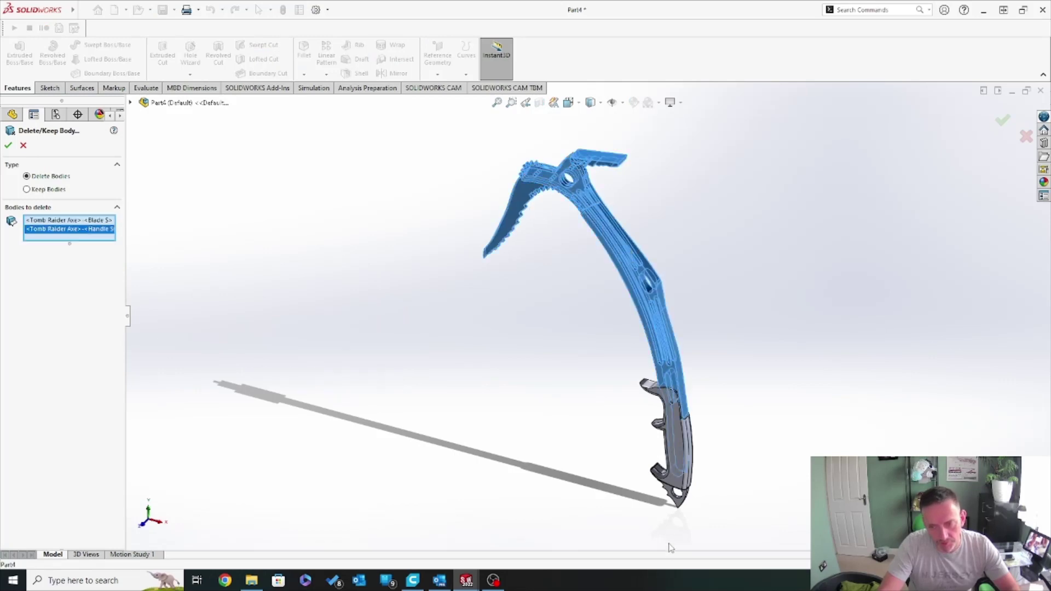
{"action": "left_click", "coordinate": [685, 457]}
{"action": "left_click", "coordinate": [10, 144]}
Save the spike part as Spike in the Ass Build folder.
{"action": "middle_click_drag", "start_coordinate": [606, 485], "coordinate": [534, 476]}
{"action": "scroll", "coordinate": [714, 487], "scroll_direction": "down", "scroll_amount": 4}
{"action": "scroll", "coordinate": [534, 475], "scroll_direction": "down", "scroll_amount": 6}
{"action": "middle_click_drag", "start_coordinate": [645, 455], "coordinate": [633, 257]}
{"action": "middle_click_drag", "start_coordinate": [599, 327], "coordinate": [810, 280]}
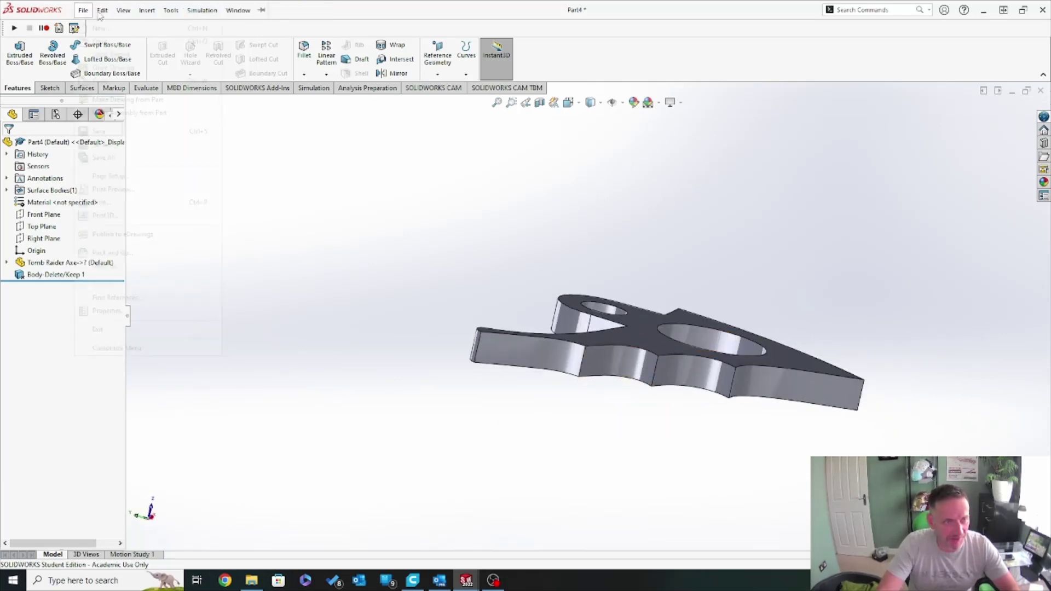
{"action": "left_click", "coordinate": [83, 10]}
{"action": "left_click", "coordinate": [157, 143]}
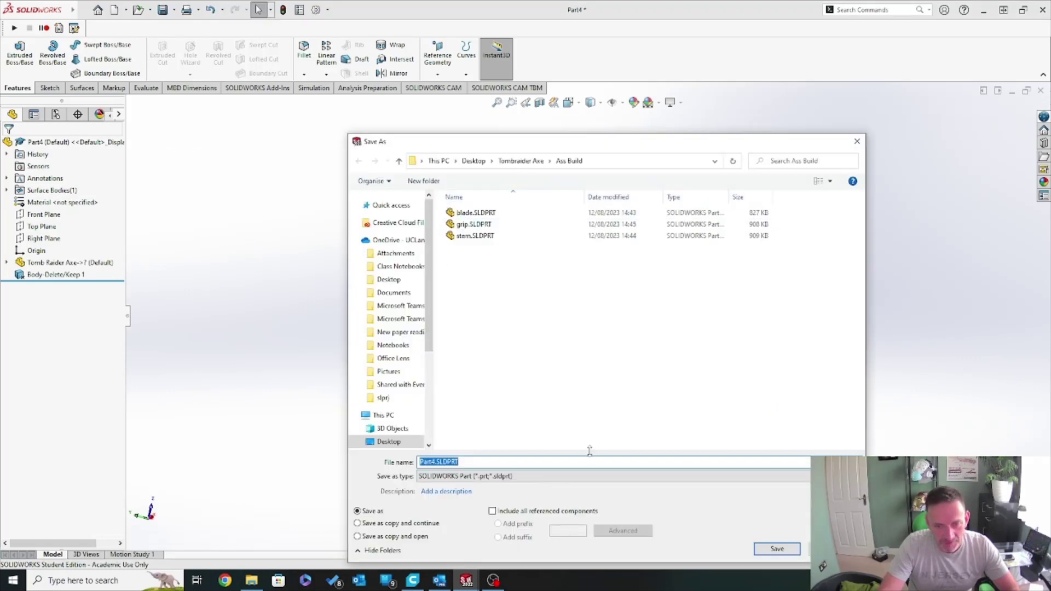
{"action": "type", "text": "Spike"}
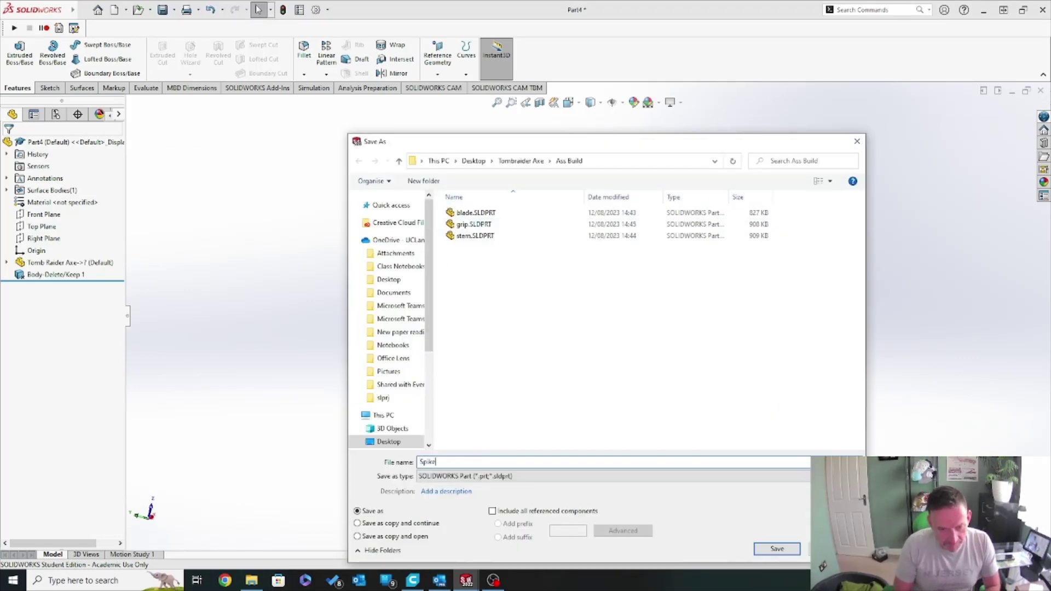
{"action": "left_click", "coordinate": [779, 549]}
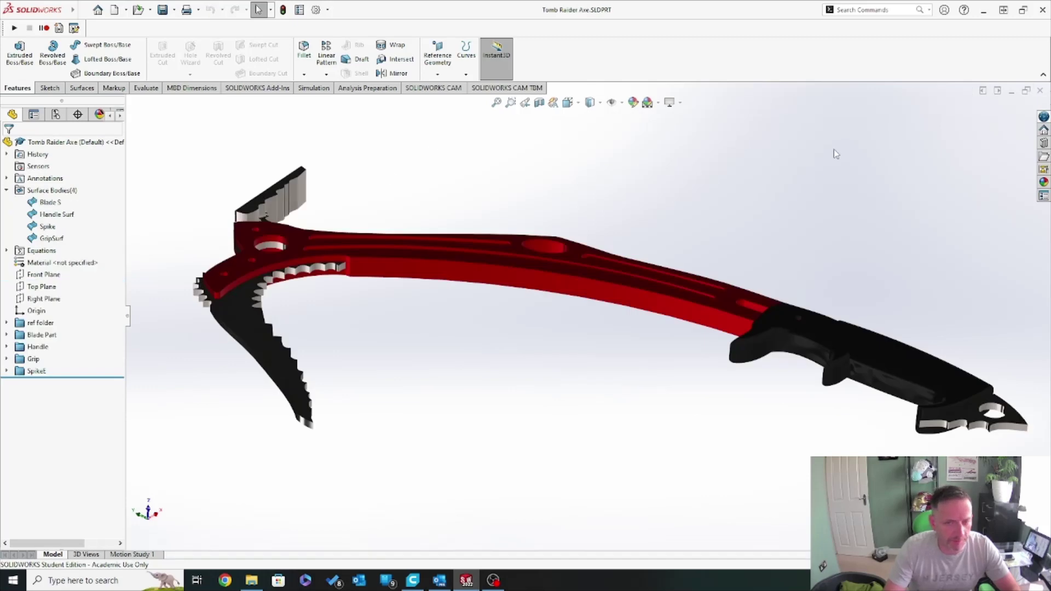
Close the Tomb Raider Axe part and create a new assembly document.
{"action": "left_click", "coordinate": [1041, 91]}
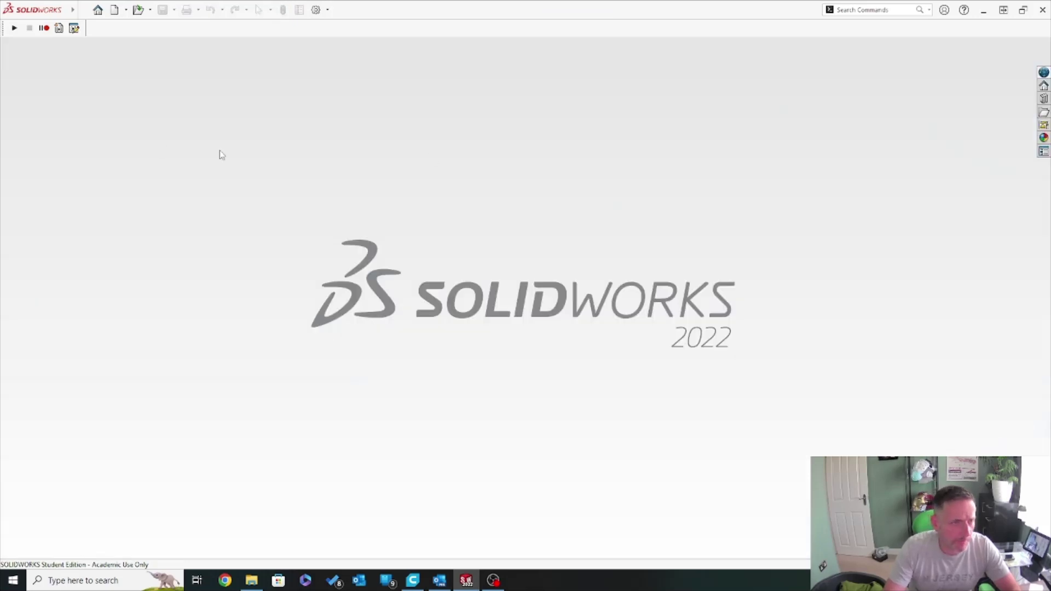
{"action": "left_click", "coordinate": [115, 10]}
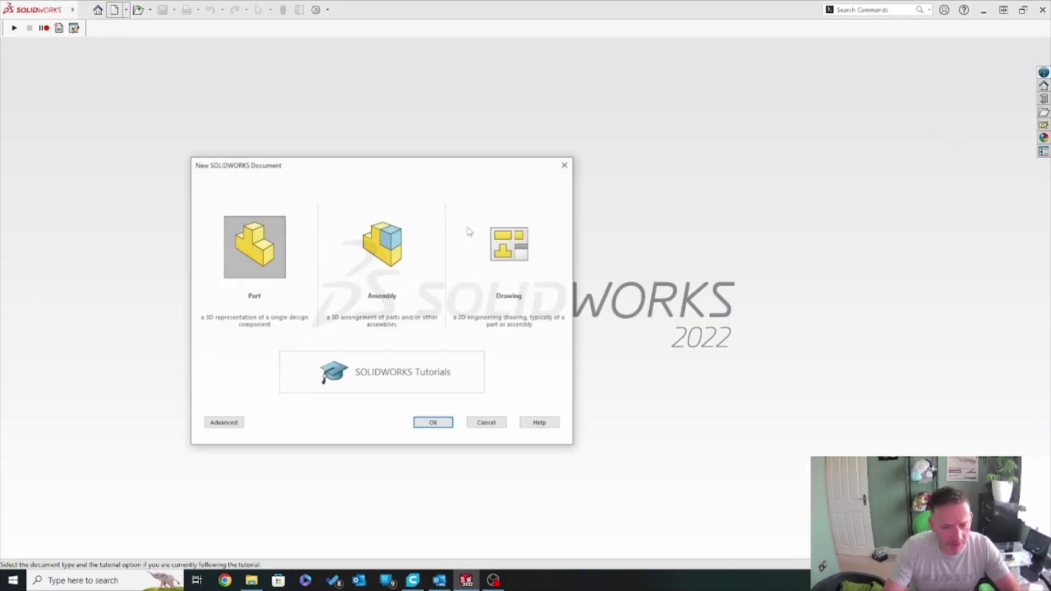
{"action": "left_click", "coordinate": [405, 252]}
{"action": "left_click", "coordinate": [444, 424]}
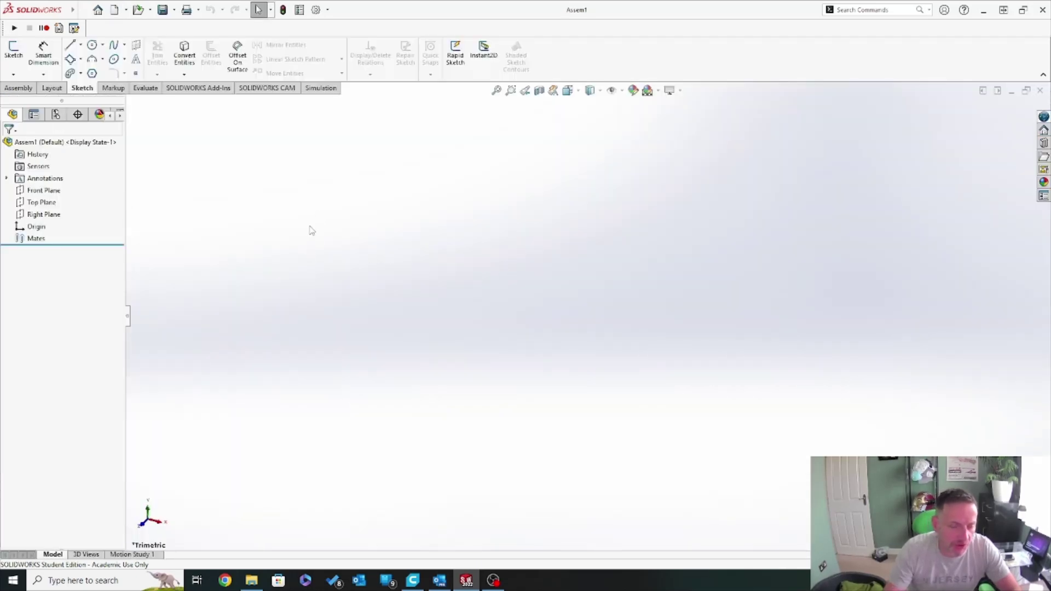
Load the blade, grip, Spike and stem part files from the Ass Build folder as components to insert.
{"action": "left_click", "coordinate": [57, 343]}
{"action": "left_click", "coordinate": [55, 337]}
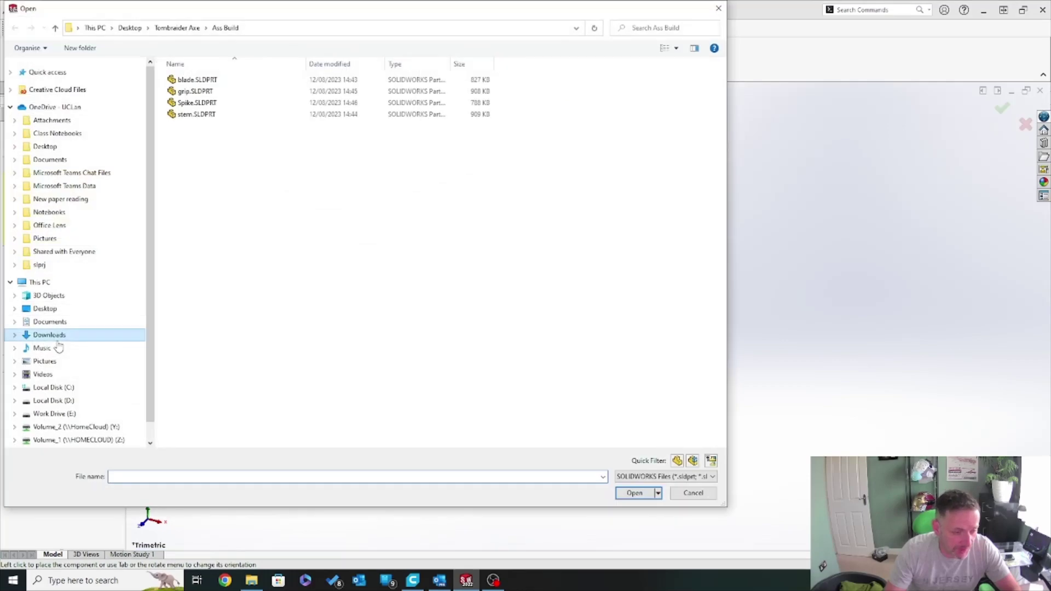
{"action": "left_click", "coordinate": [693, 493]}
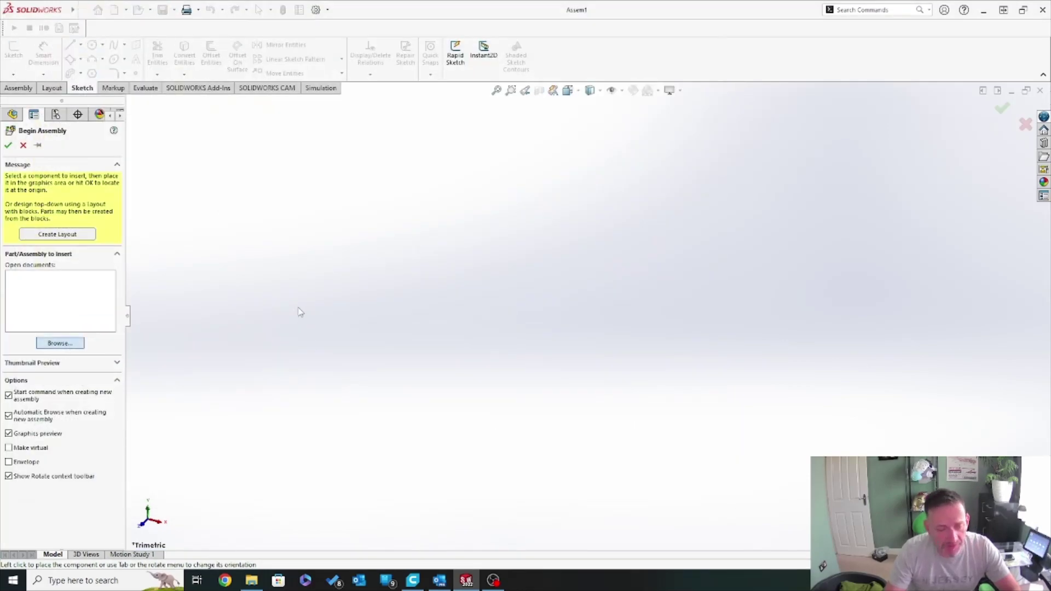
{"action": "left_click_drag", "start_coordinate": [344, 219], "coordinate": [185, 73]}
{"action": "left_click", "coordinate": [635, 493]}
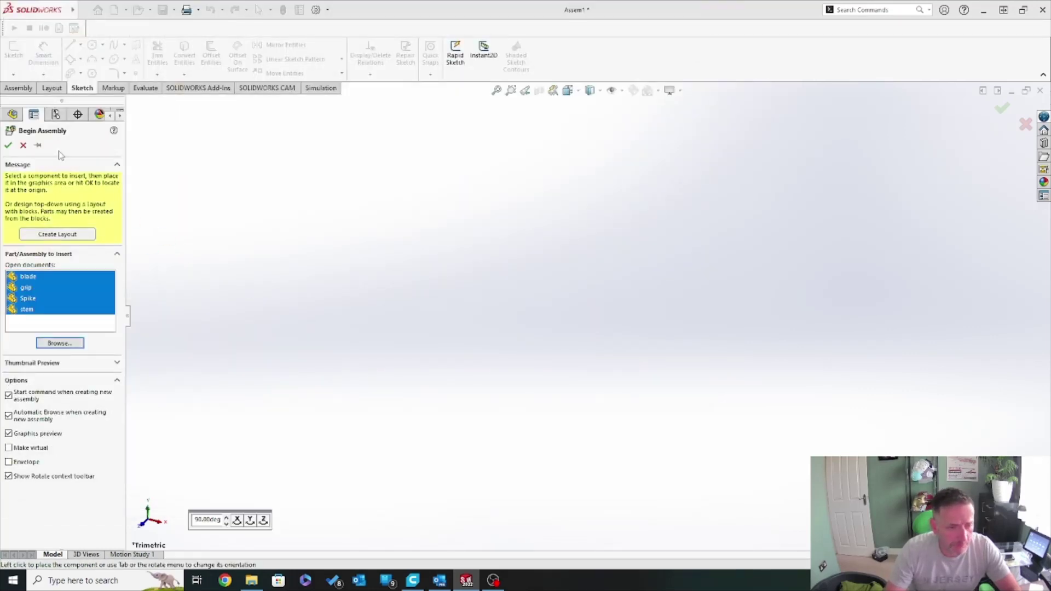
Place the blade in the assembly as the first component and the grip freely just below it.
{"action": "left_click", "coordinate": [8, 145]}
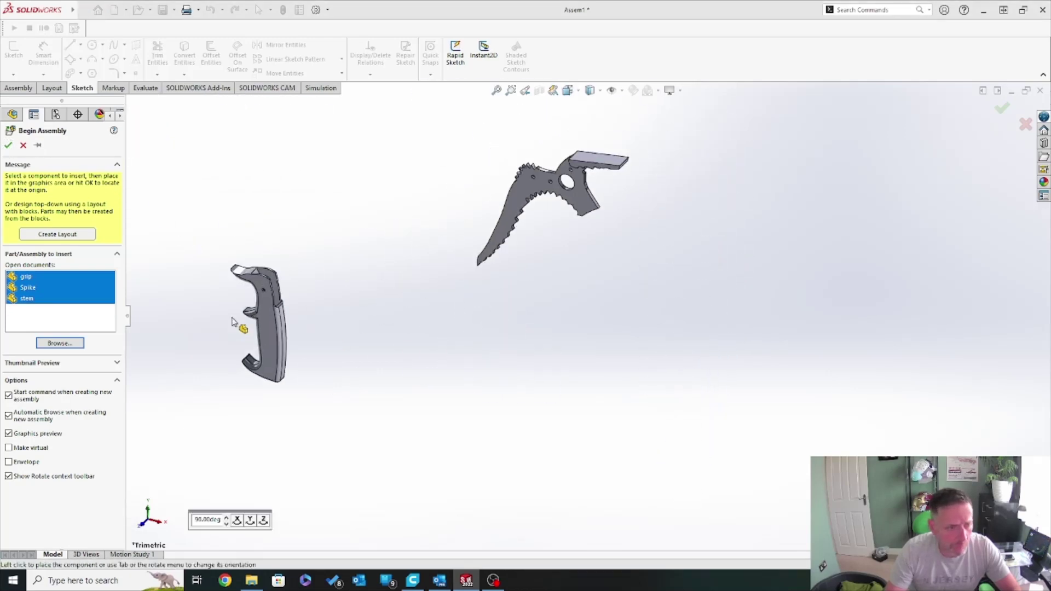
{"action": "scroll", "coordinate": [569, 359], "scroll_direction": "up", "scroll_amount": 6}
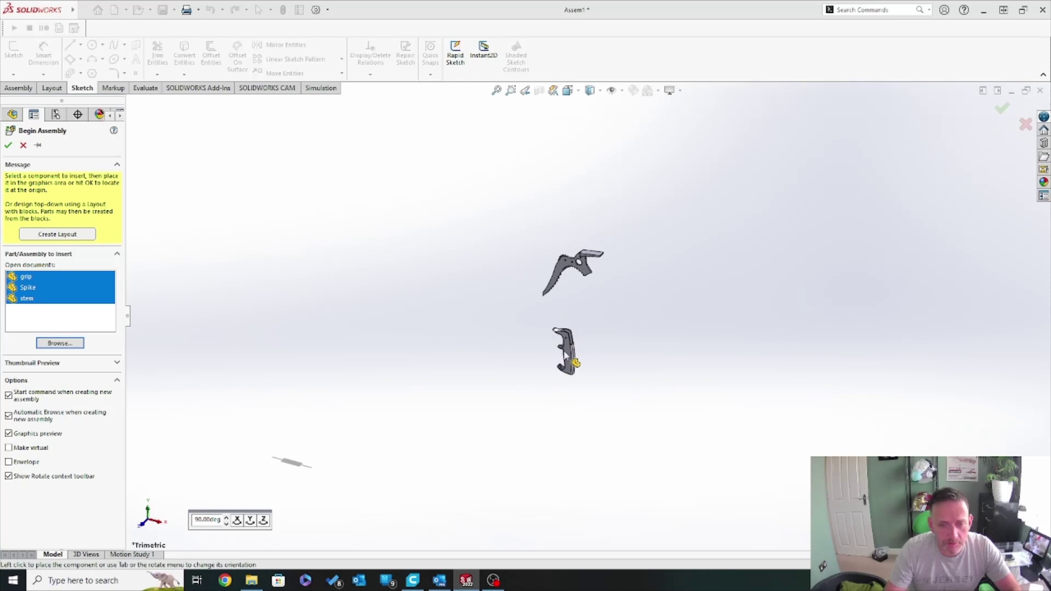
{"action": "scroll", "coordinate": [568, 356], "scroll_direction": "down", "scroll_amount": 4}
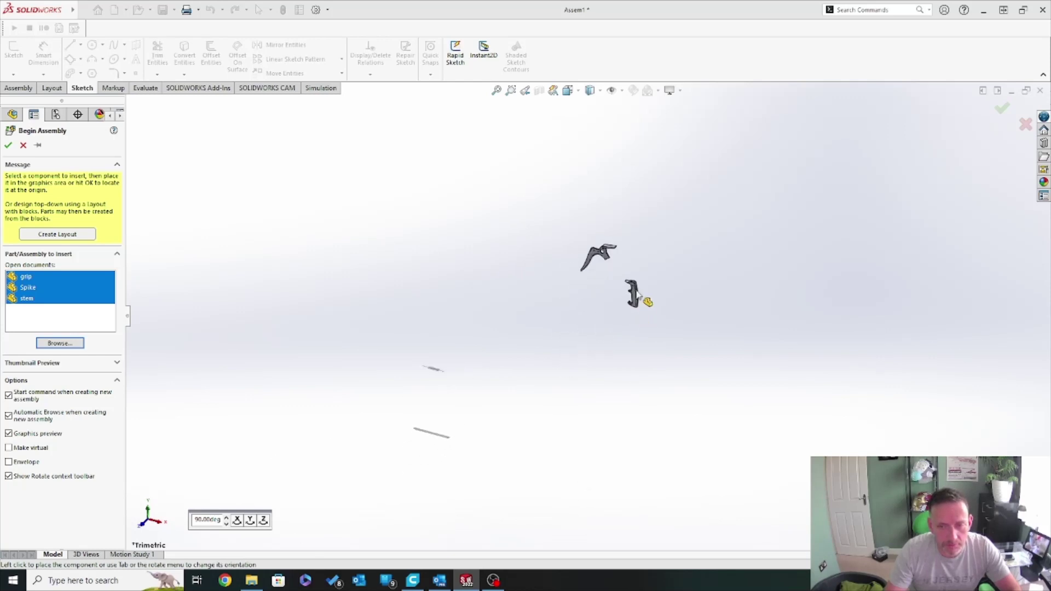
{"action": "left_click", "coordinate": [616, 288]}
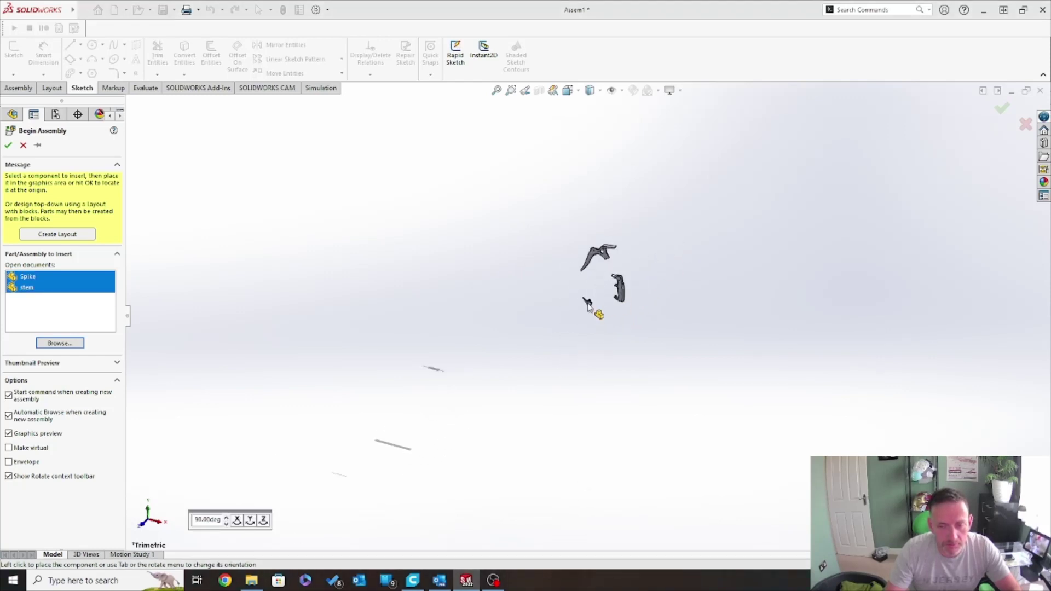
Place the Spike freely below the blade and the stem freely further out to finish inserting the four components.
{"action": "left_click", "coordinate": [616, 291]}
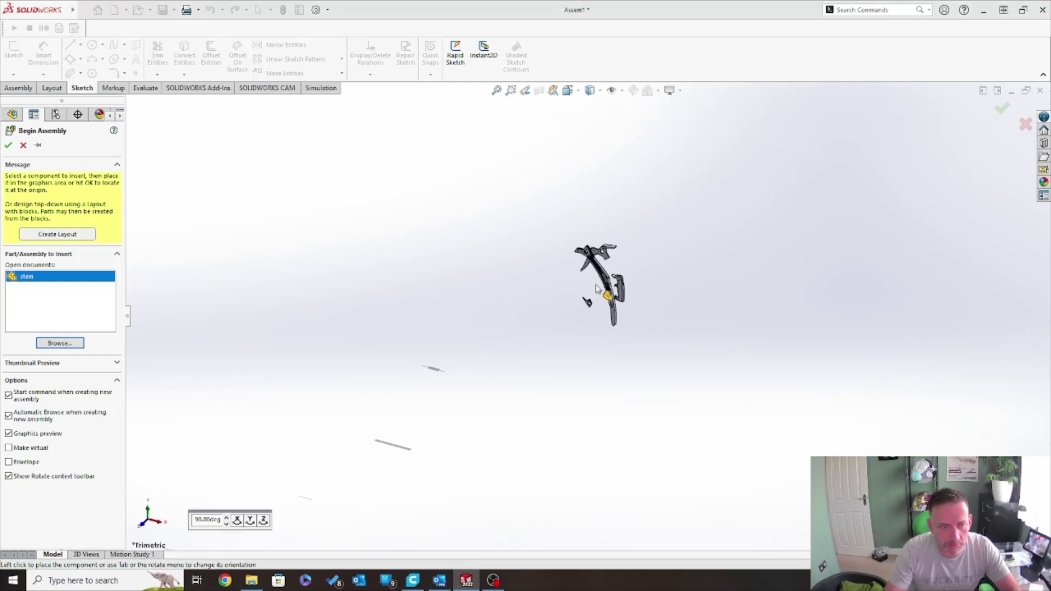
{"action": "left_click", "coordinate": [685, 356]}
{"action": "middle_click_drag", "start_coordinate": [606, 276], "coordinate": [577, 276]}
{"action": "scroll", "coordinate": [597, 320], "scroll_direction": "up", "scroll_amount": 2}
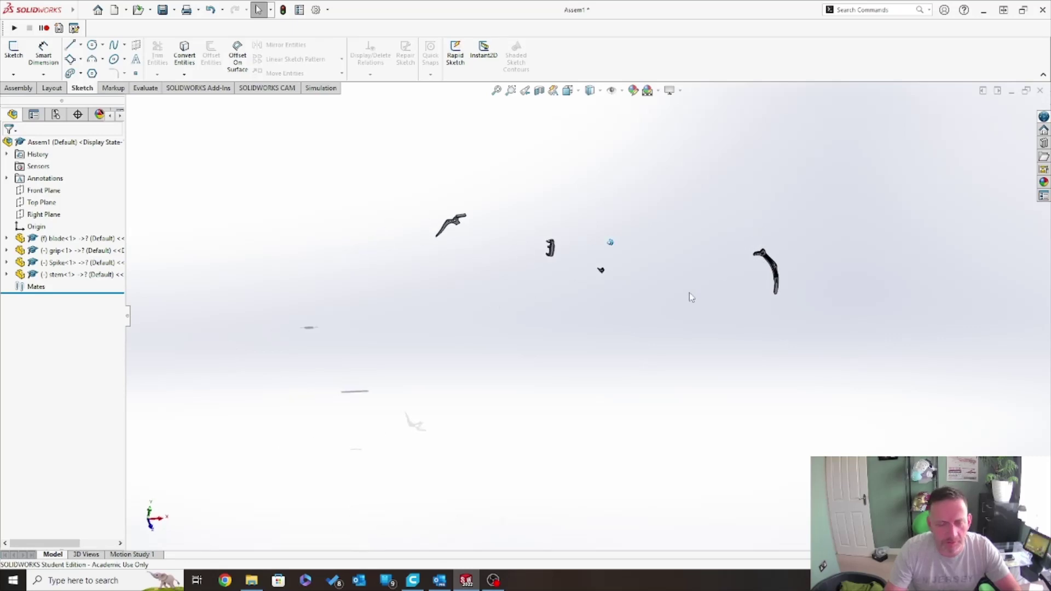
Add a coincident mate between the assembly's Front Plane and the flat side face of the stem.
{"action": "left_click", "coordinate": [44, 214]}
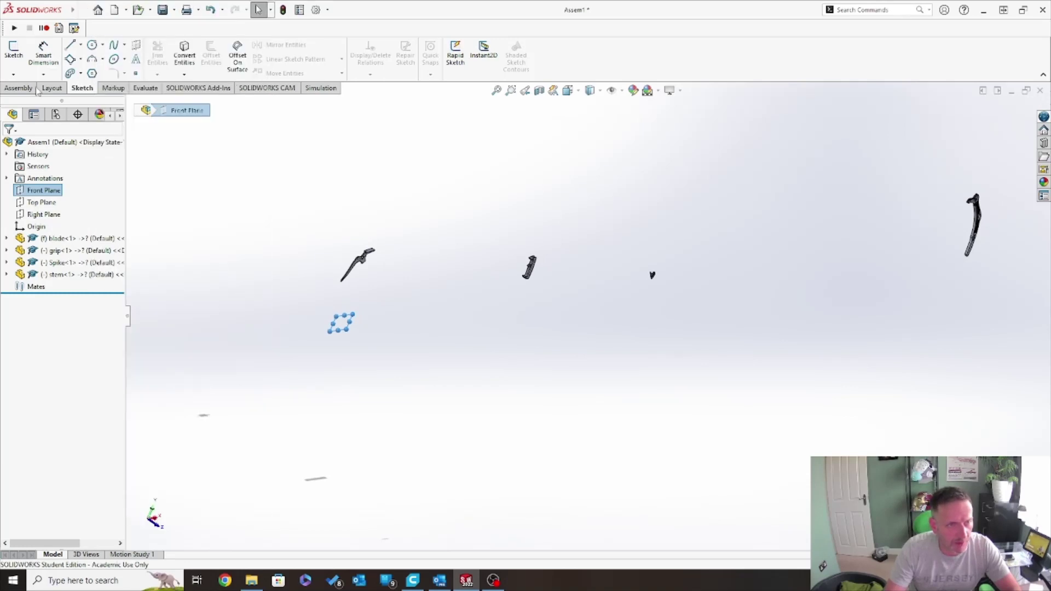
{"action": "left_click", "coordinate": [10, 89]}
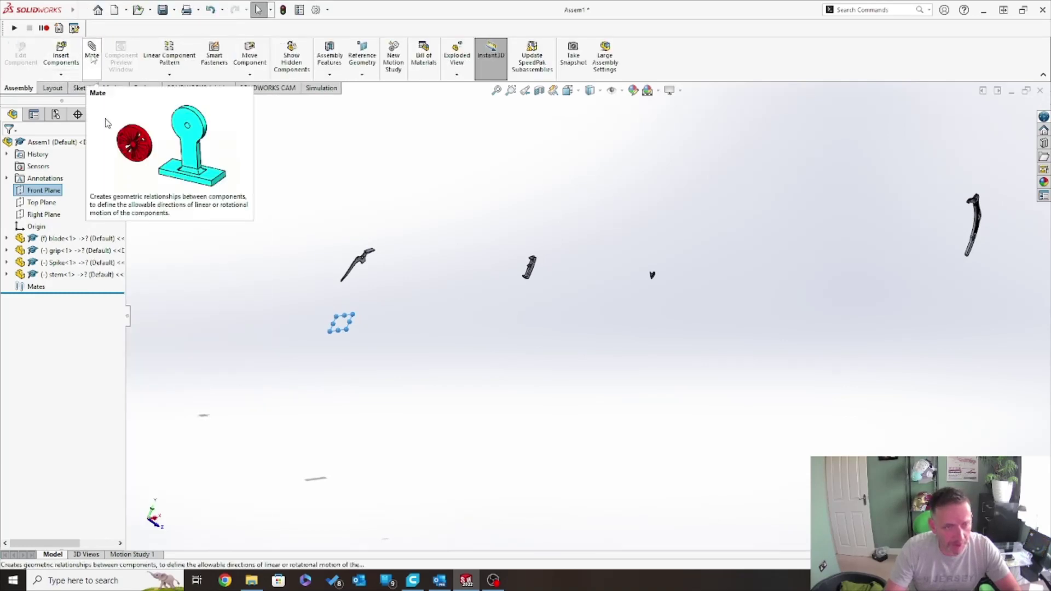
{"action": "left_click", "coordinate": [92, 55]}
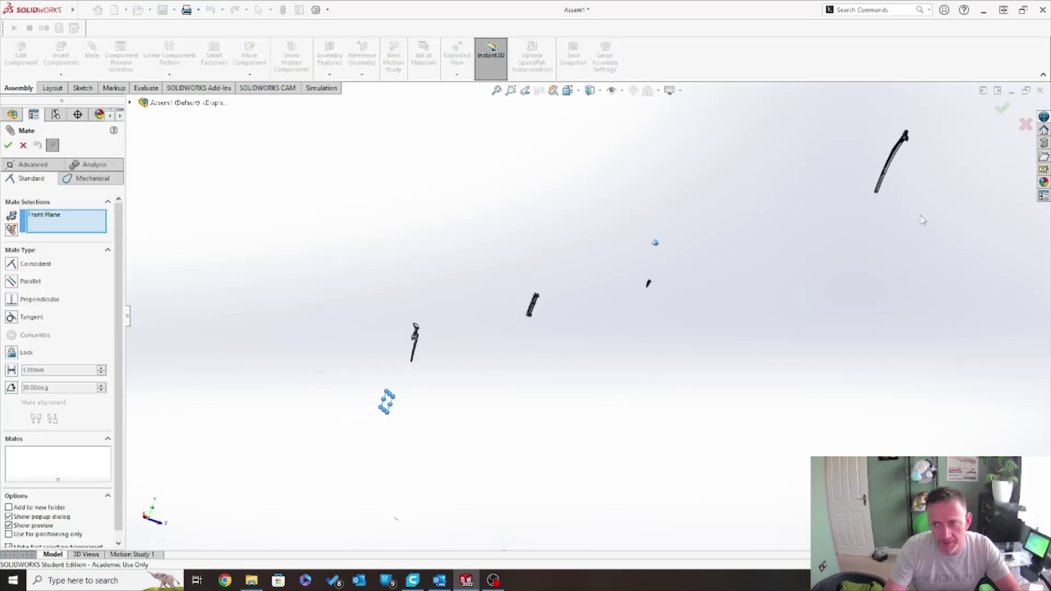
{"action": "scroll", "coordinate": [848, 189], "scroll_direction": "down", "scroll_amount": 10}
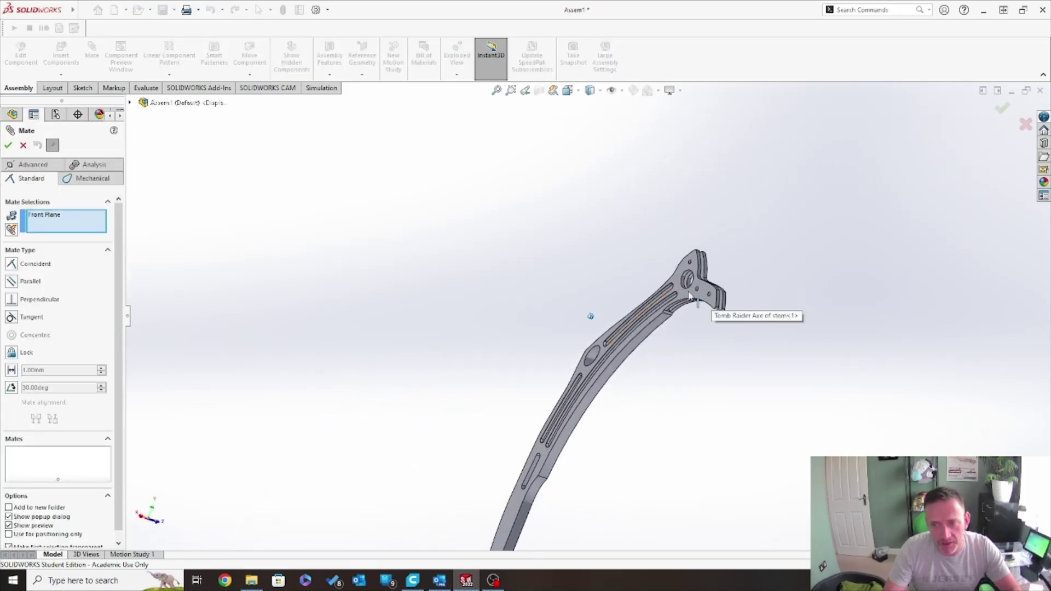
{"action": "left_click", "coordinate": [676, 294]}
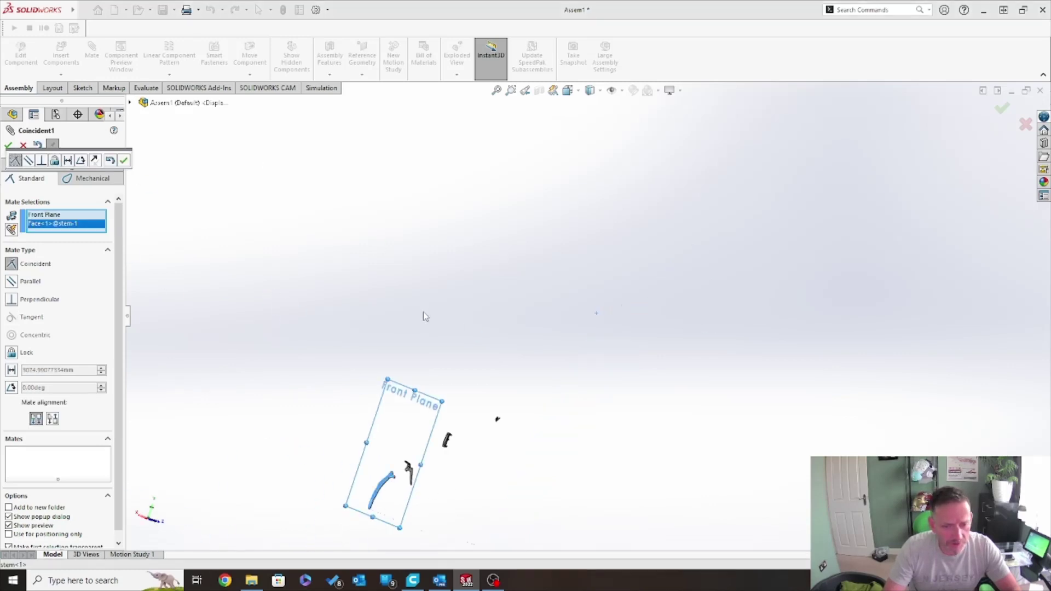
{"action": "middle_click_drag", "start_coordinate": [497, 438], "coordinate": [464, 471]}
{"action": "scroll", "coordinate": [422, 455], "scroll_direction": "down", "scroll_amount": 6}
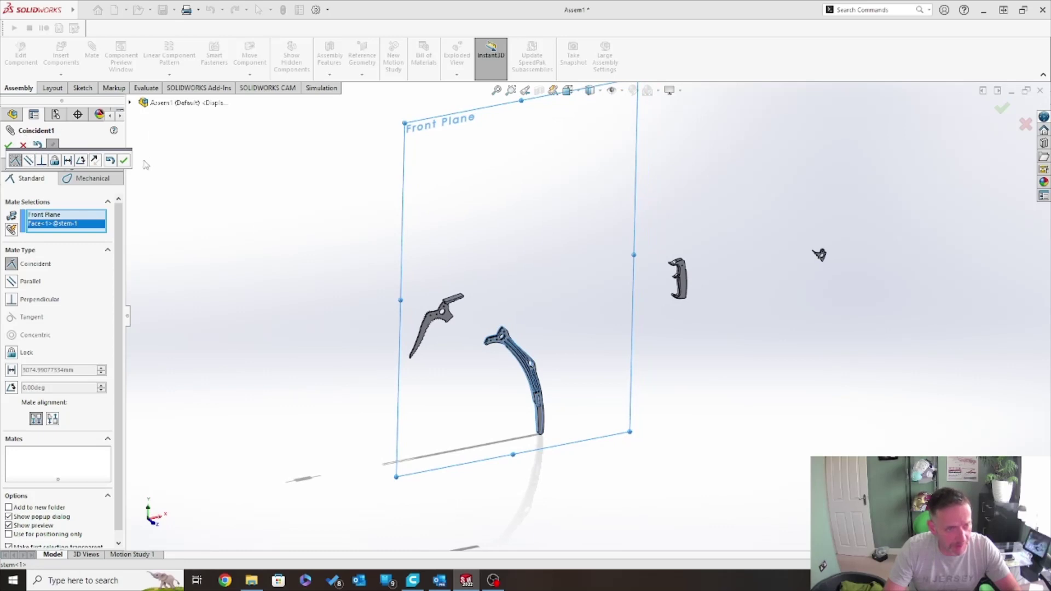
{"action": "left_click", "coordinate": [124, 160]}
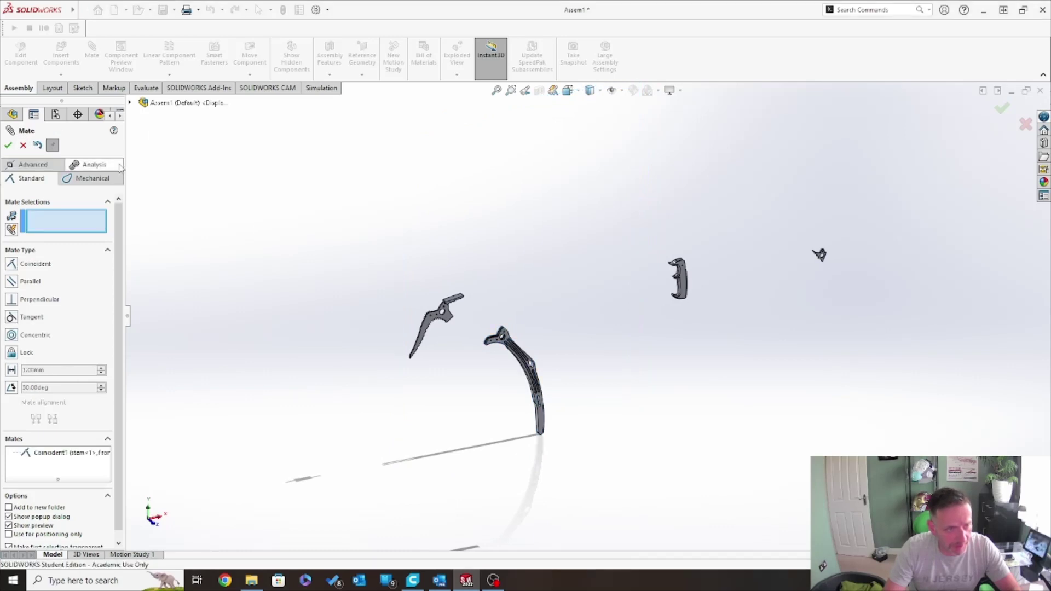
{"action": "left_click", "coordinate": [7, 146]}
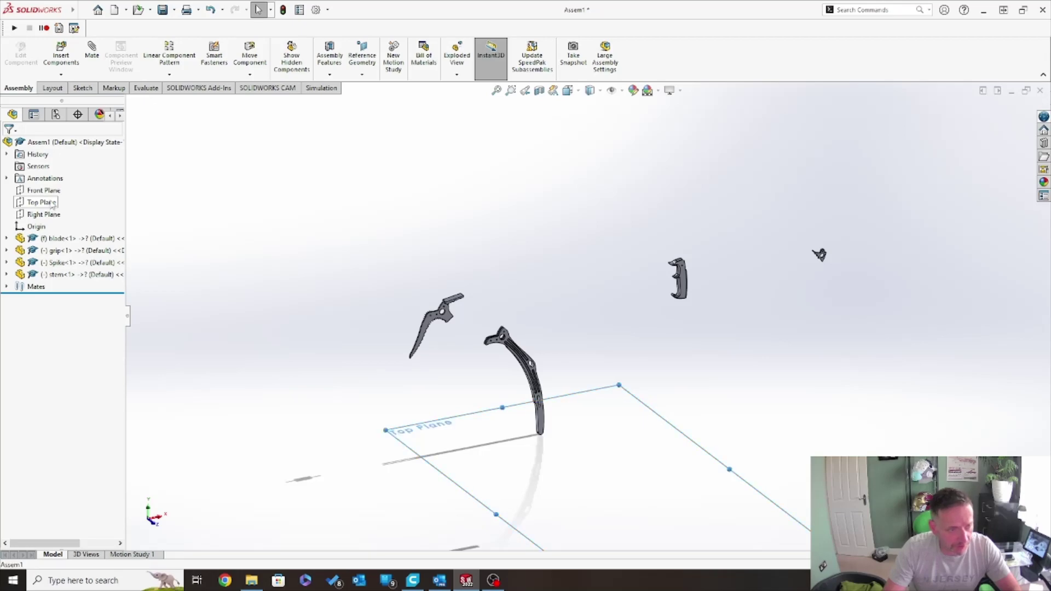
Add a coincident mate between the Top Plane and the edge at the lower end of the stem's narrow slot.
{"action": "scroll", "coordinate": [610, 329], "scroll_direction": "down", "scroll_amount": 10}
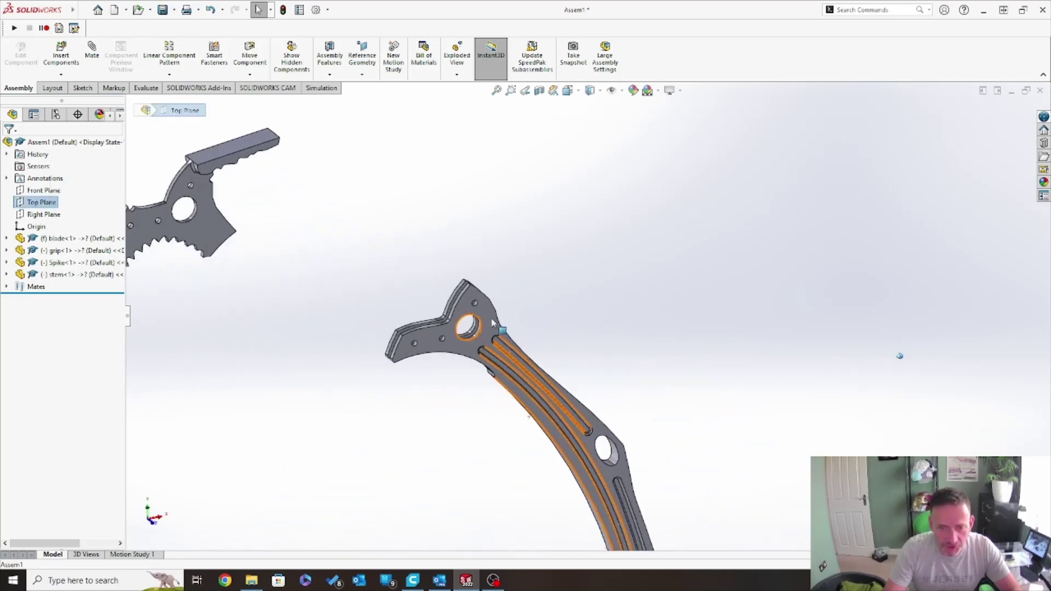
{"action": "scroll", "coordinate": [626, 223], "scroll_direction": "down", "scroll_amount": 2}
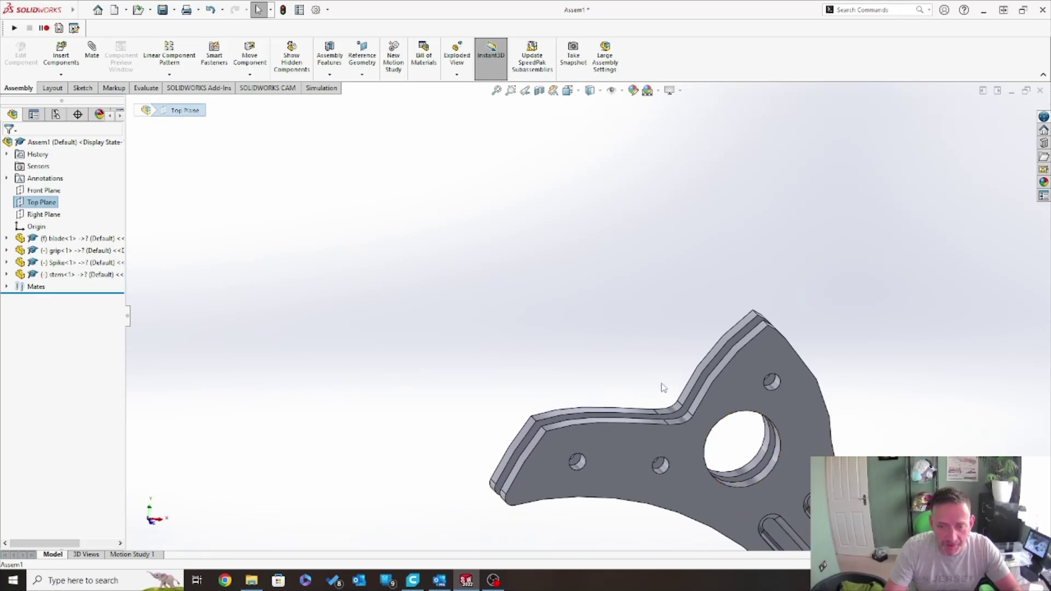
{"action": "scroll", "coordinate": [662, 388], "scroll_direction": "up", "scroll_amount": 3}
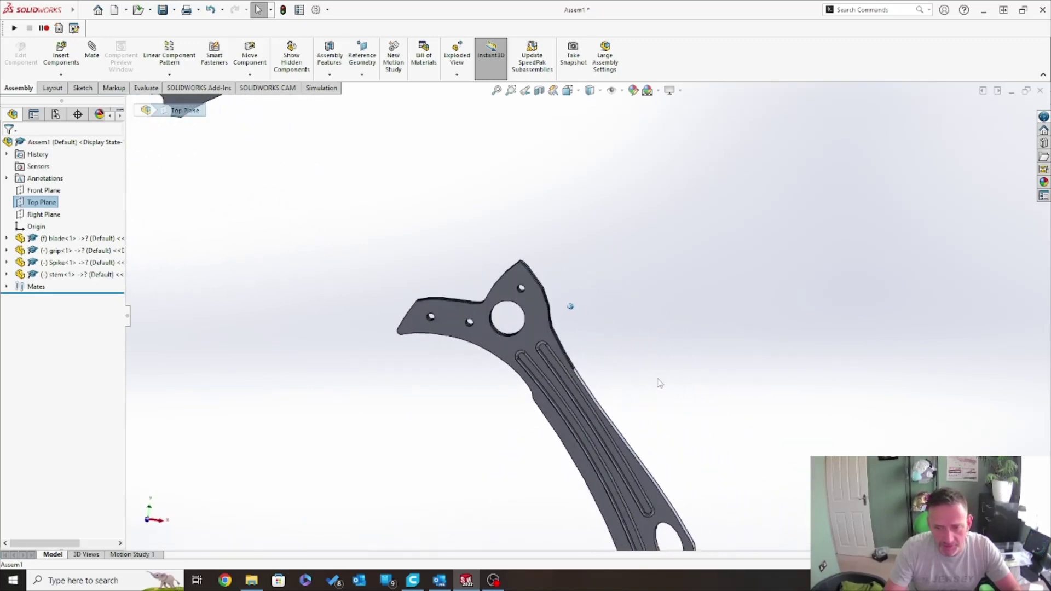
{"action": "middle_click_drag", "start_coordinate": [593, 361], "coordinate": [511, 406]}
{"action": "scroll", "coordinate": [560, 348], "scroll_direction": "down", "scroll_amount": 5}
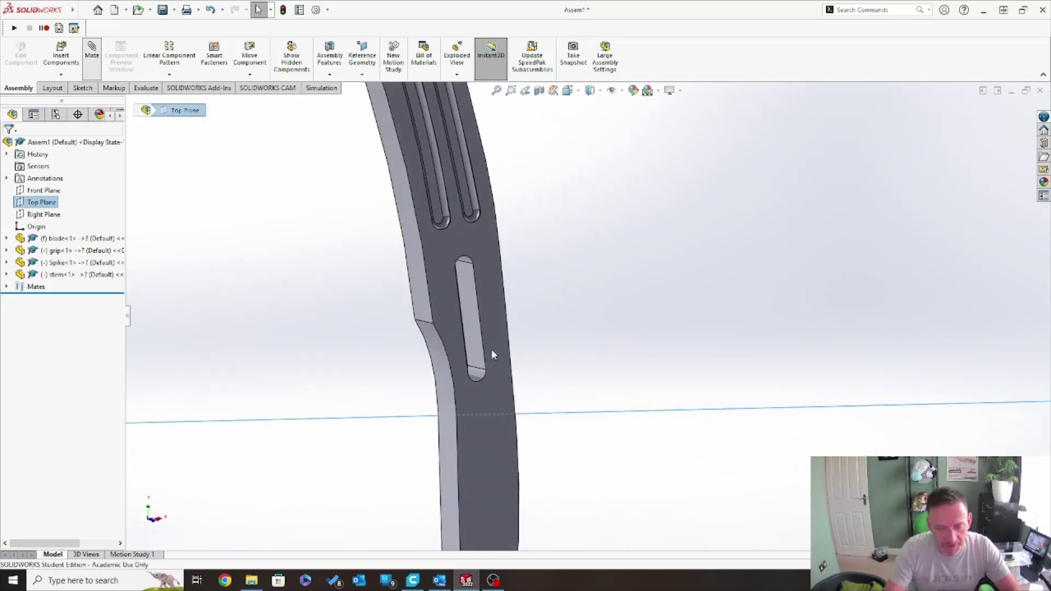
{"action": "middle_click_drag", "start_coordinate": [386, 375], "coordinate": [509, 396]}
{"action": "scroll", "coordinate": [510, 396], "scroll_direction": "down", "scroll_amount": 3}
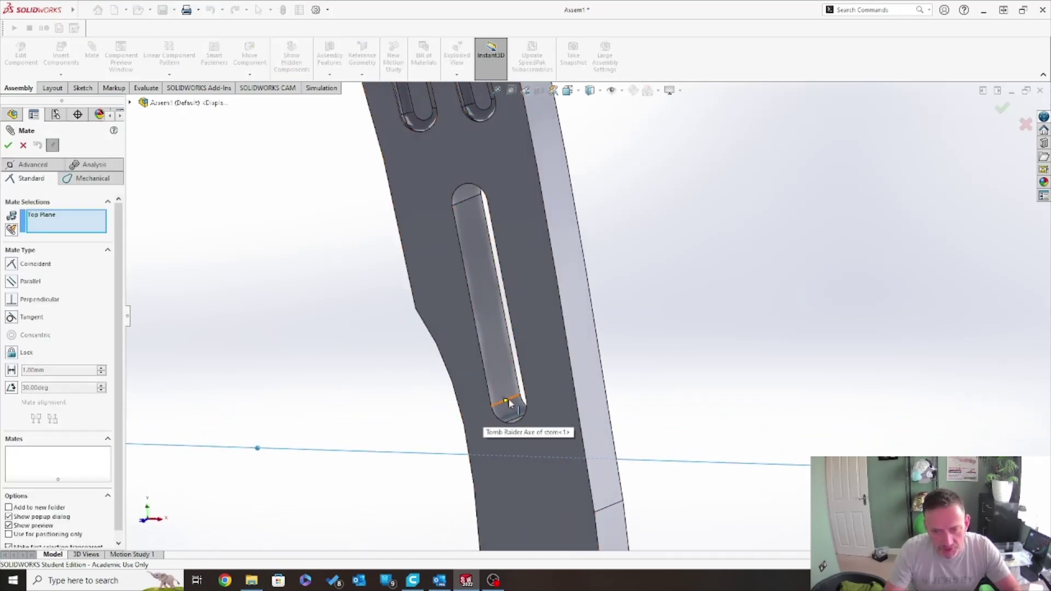
{"action": "left_click", "coordinate": [514, 405]}
{"action": "middle_click_drag", "start_coordinate": [551, 433], "coordinate": [537, 441]}
{"action": "scroll", "coordinate": [537, 442], "scroll_direction": "up", "scroll_amount": 2}
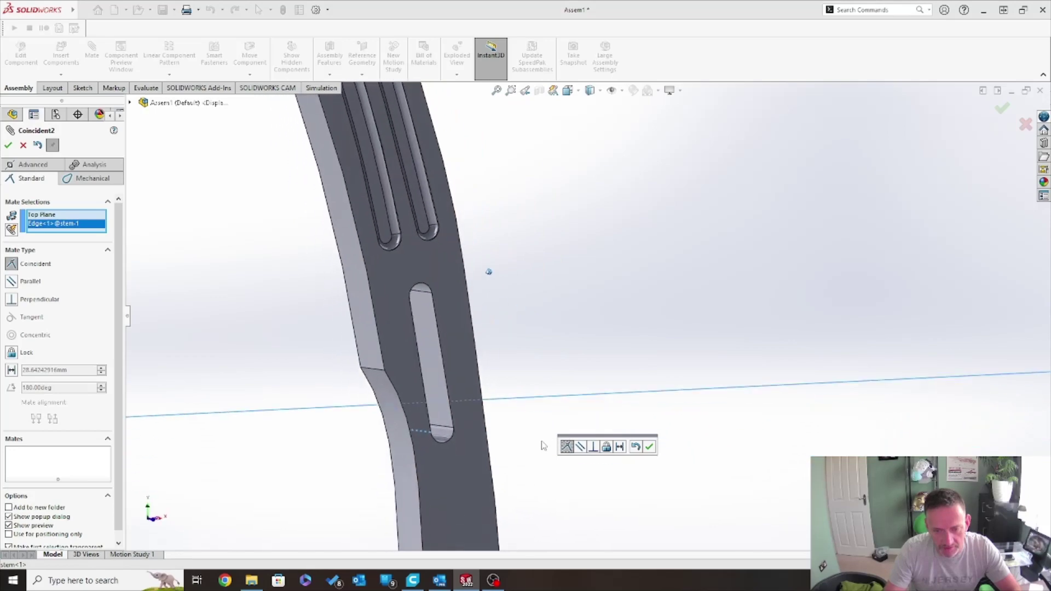
{"action": "scroll", "coordinate": [641, 458], "scroll_direction": "up", "scroll_amount": 2}
{"action": "mouse_move", "coordinate": [642, 458]}
{"action": "middle_mouse_down"}
{"action": "mouse_move", "coordinate": [657, 461]}
{"action": "mouse_move", "coordinate": [629, 458]}
{"action": "middle_mouse_up"}
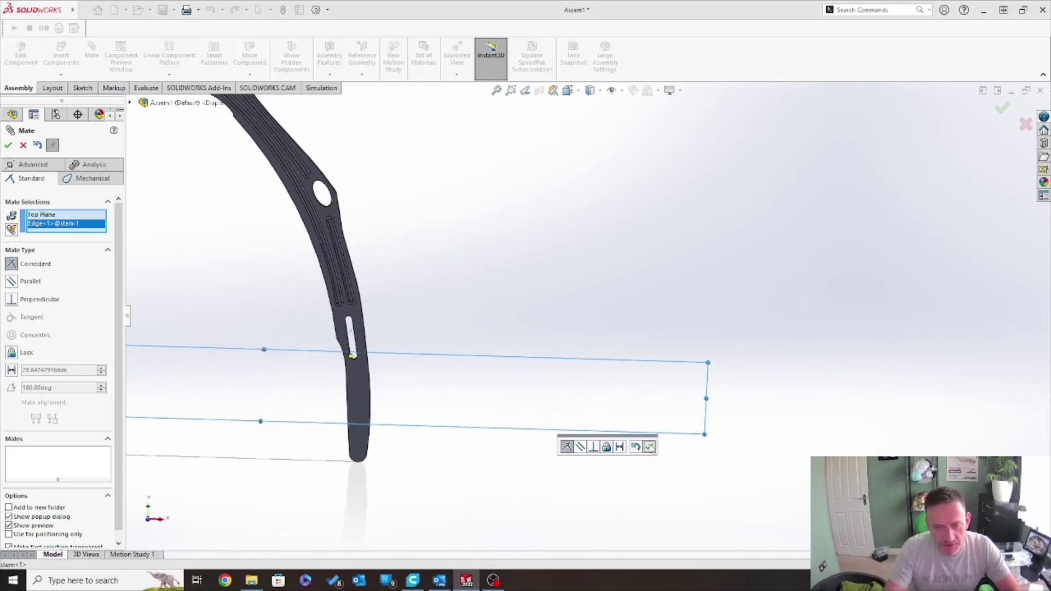
{"action": "left_click", "coordinate": [650, 448]}
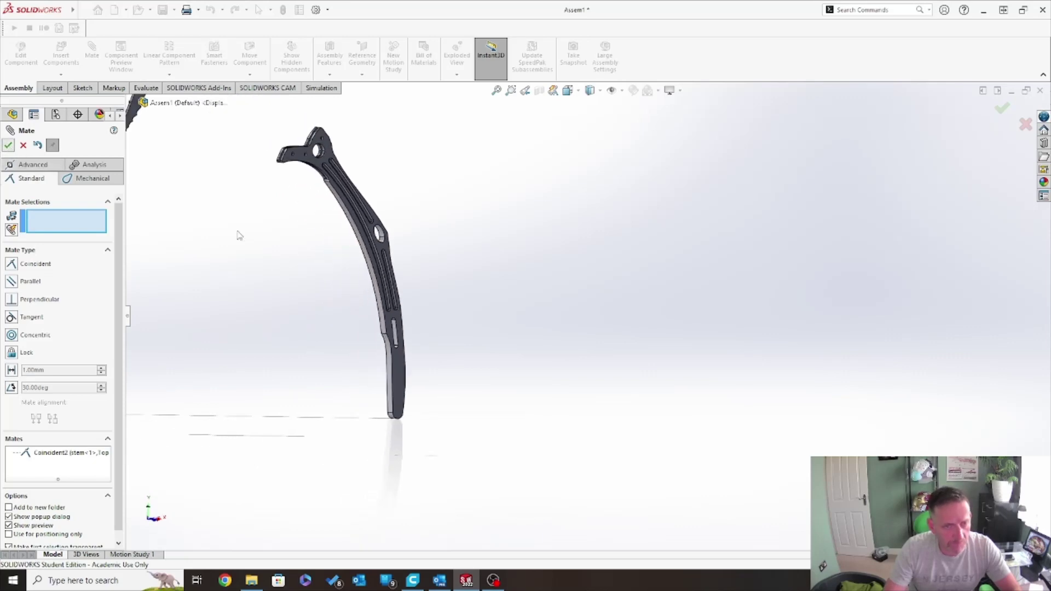
{"action": "key", "text": "Escape"}
Fix the stem component in its current position in the assembly.
{"action": "scroll", "coordinate": [455, 383], "scroll_direction": "up", "scroll_amount": 4}
{"action": "middle_click_drag", "start_coordinate": [455, 383], "coordinate": [446, 325]}
{"action": "scroll", "coordinate": [446, 325], "scroll_direction": "down", "scroll_amount": 4}
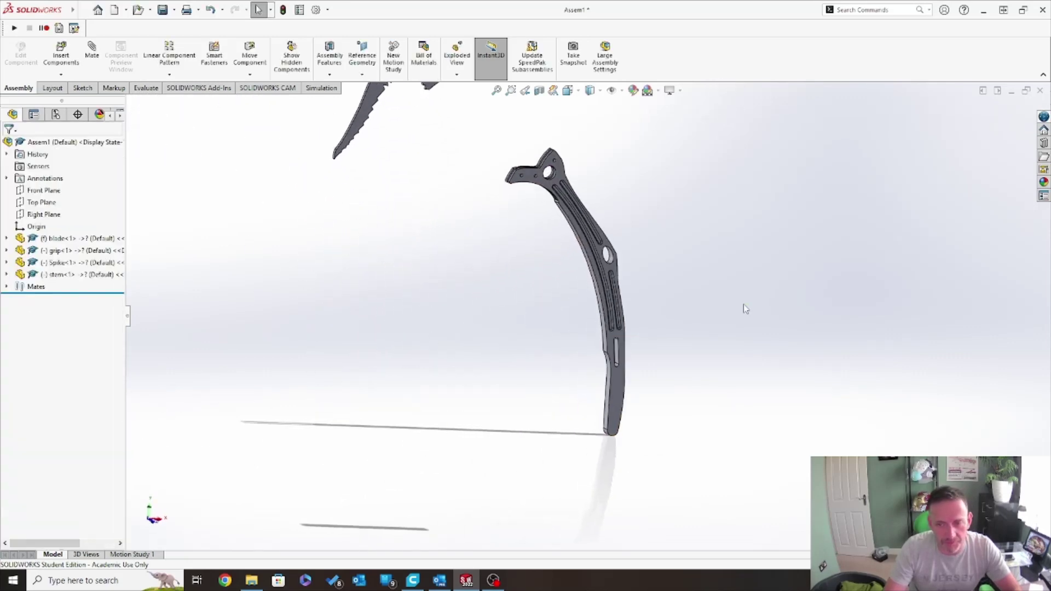
{"action": "middle_click_drag", "start_coordinate": [438, 287], "coordinate": [633, 394]}
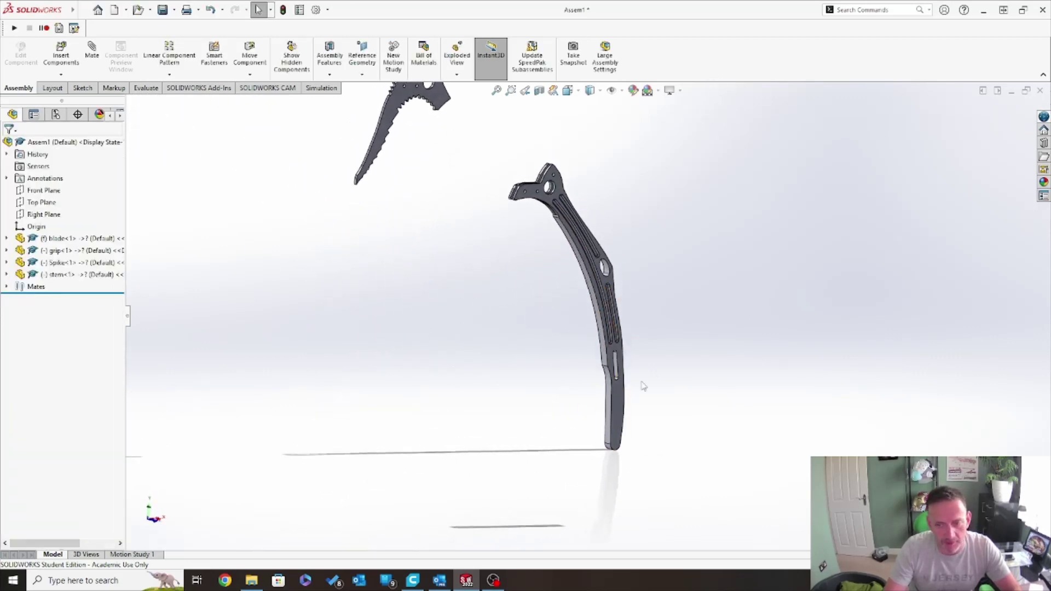
{"action": "scroll", "coordinate": [636, 391], "scroll_direction": "down", "scroll_amount": 2}
{"action": "left_click", "coordinate": [612, 407]}
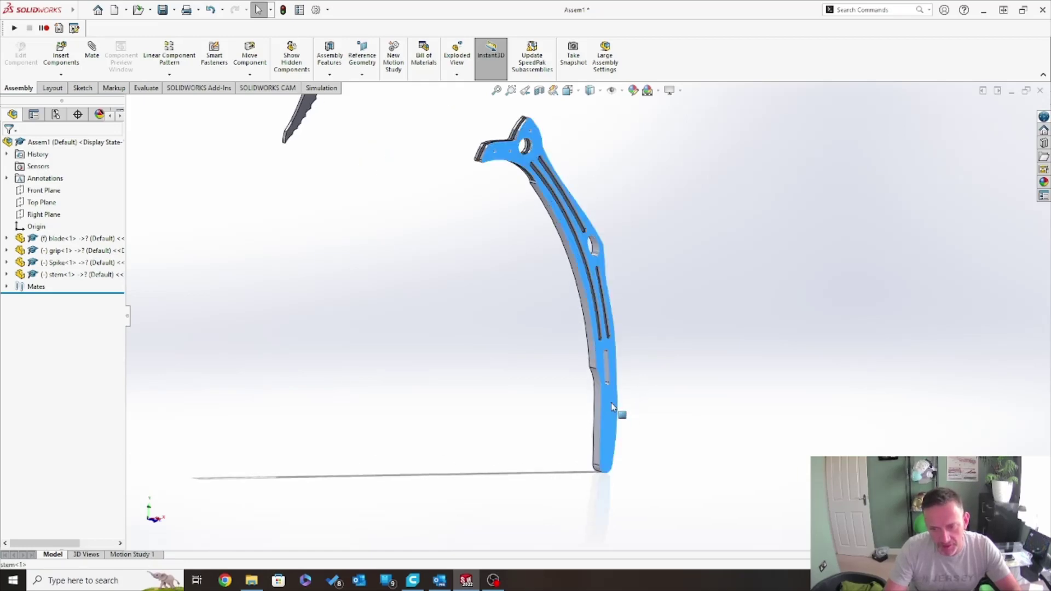
{"action": "right_click", "coordinate": [612, 408]}
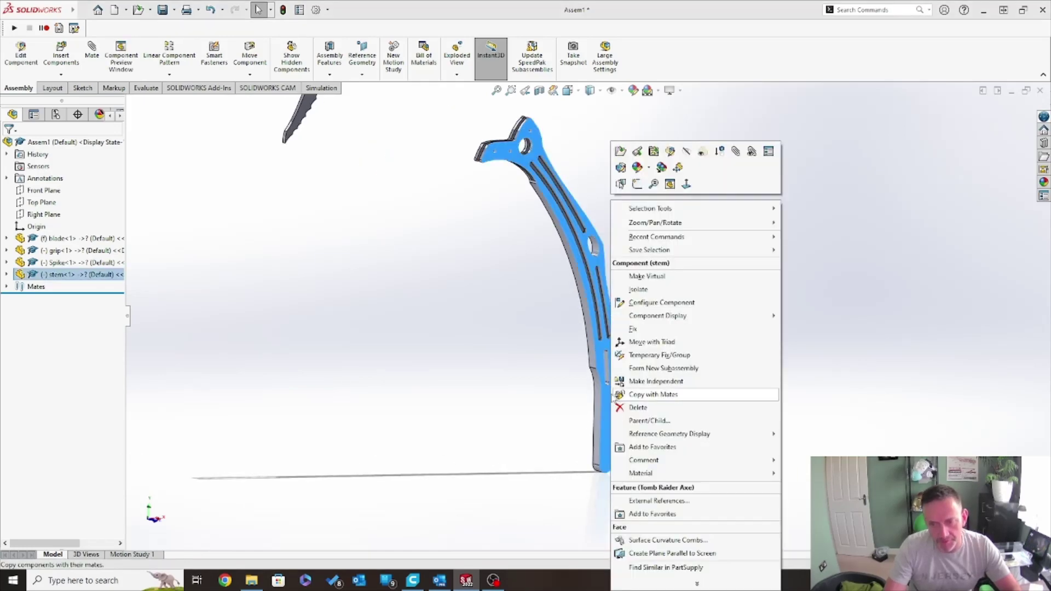
{"action": "left_click", "coordinate": [667, 333]}
{"action": "left_click", "coordinate": [438, 332]}
{"action": "scroll", "coordinate": [340, 233], "scroll_direction": "up", "scroll_amount": 2}
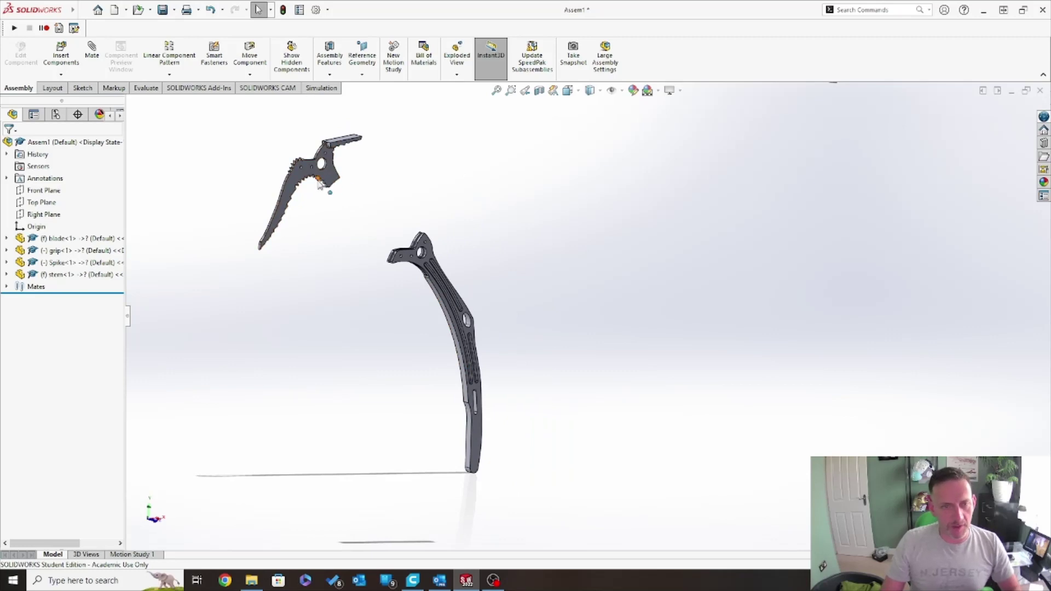
Set the fixed blade component to float so that it can be moved.
{"action": "left_click_drag", "start_coordinate": [329, 178], "coordinate": [293, 268]}
{"action": "mouse_move", "coordinate": [335, 178]}
{"action": "left_mouse_down"}
{"action": "mouse_move", "coordinate": [347, 196]}
{"action": "mouse_move", "coordinate": [327, 213]}
{"action": "mouse_move", "coordinate": [328, 192]}
{"action": "left_mouse_up"}
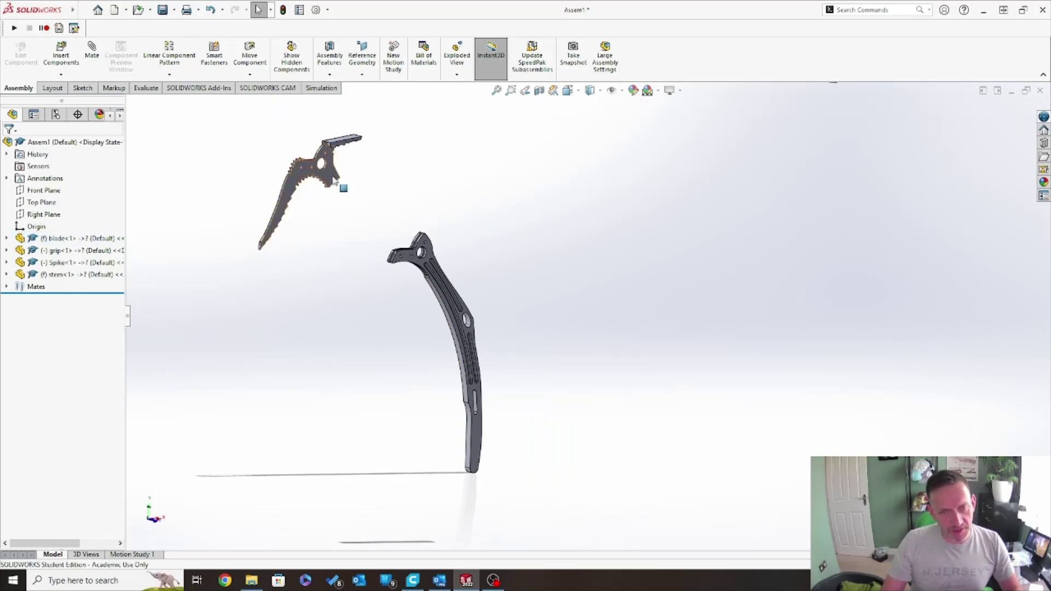
{"action": "right_click", "coordinate": [335, 179]}
{"action": "left_click", "coordinate": [365, 319]}
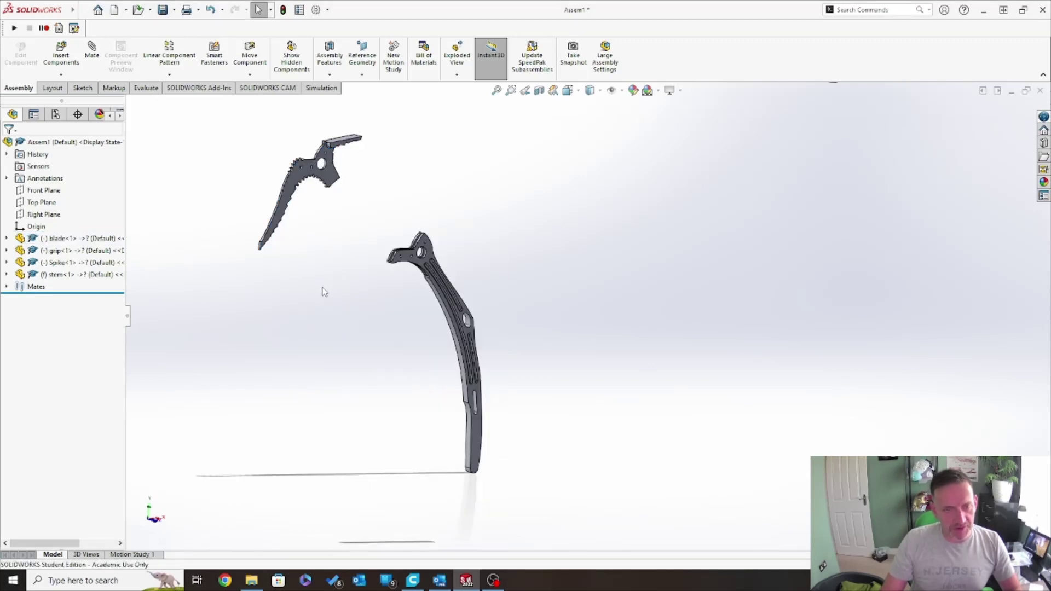
Add a concentric mate between the blade's small hole nearest the serrated edge and the outermost small hole in the stem's head.
{"action": "scroll", "coordinate": [132, 99], "scroll_direction": "down", "scroll_amount": 3}
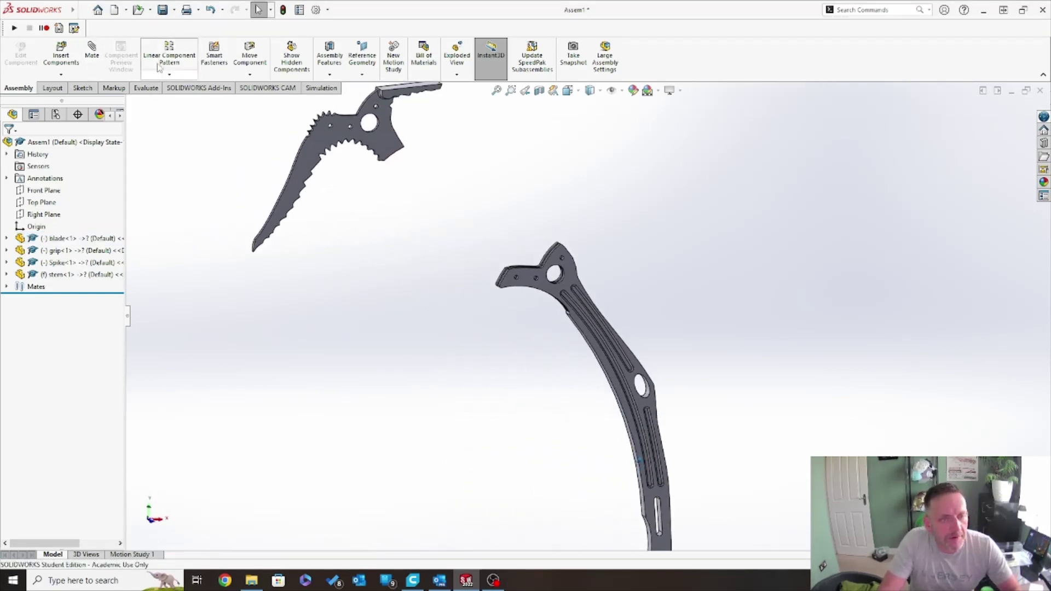
{"action": "scroll", "coordinate": [132, 98], "scroll_direction": "up", "scroll_amount": 1}
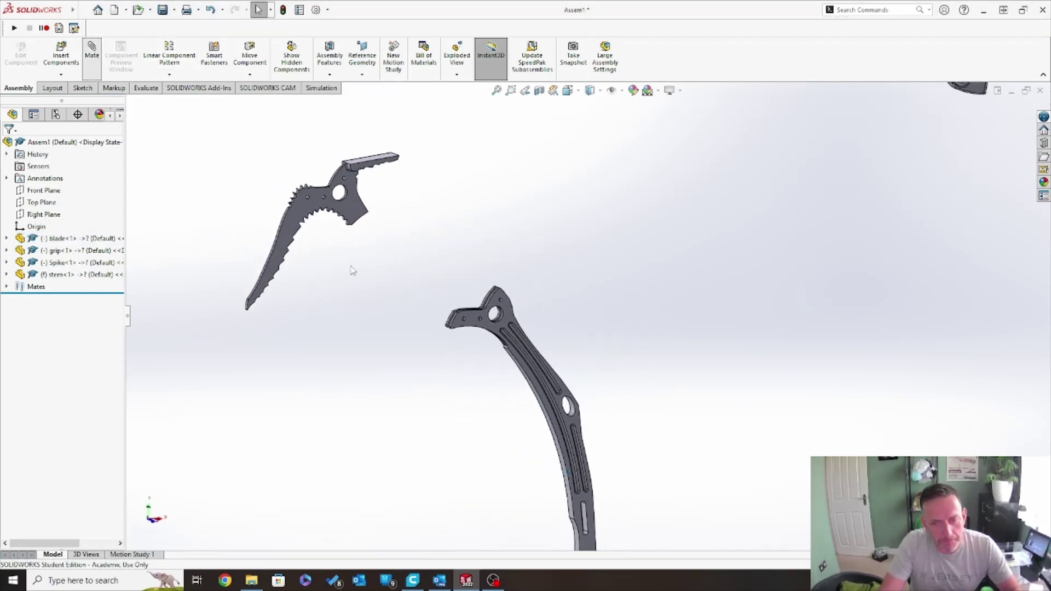
{"action": "scroll", "coordinate": [605, 326], "scroll_direction": "down", "scroll_amount": 5}
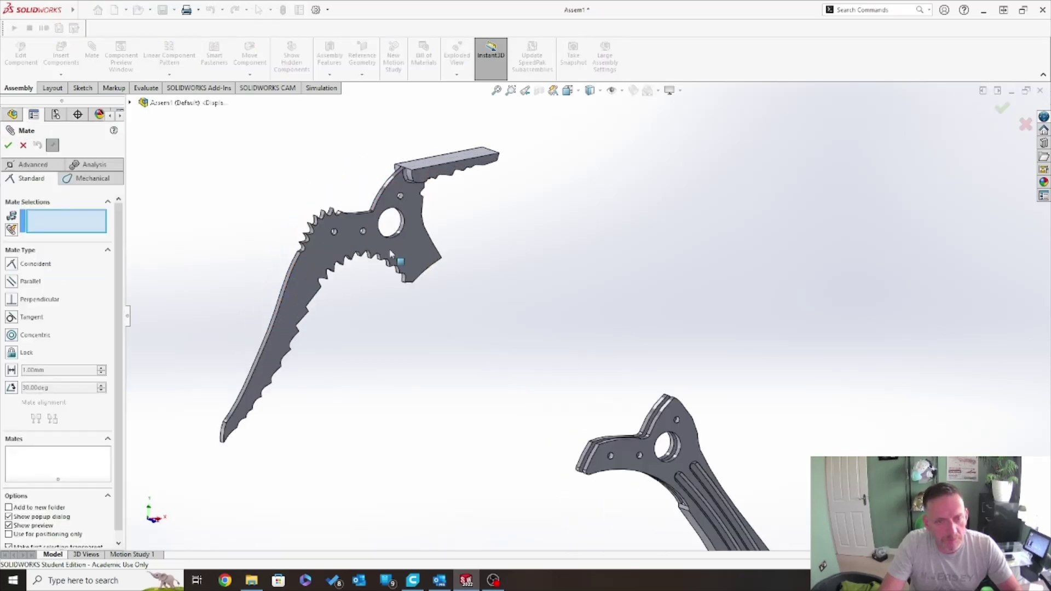
{"action": "scroll", "coordinate": [405, 318], "scroll_direction": "down", "scroll_amount": 3}
{"action": "left_click", "coordinate": [418, 325]}
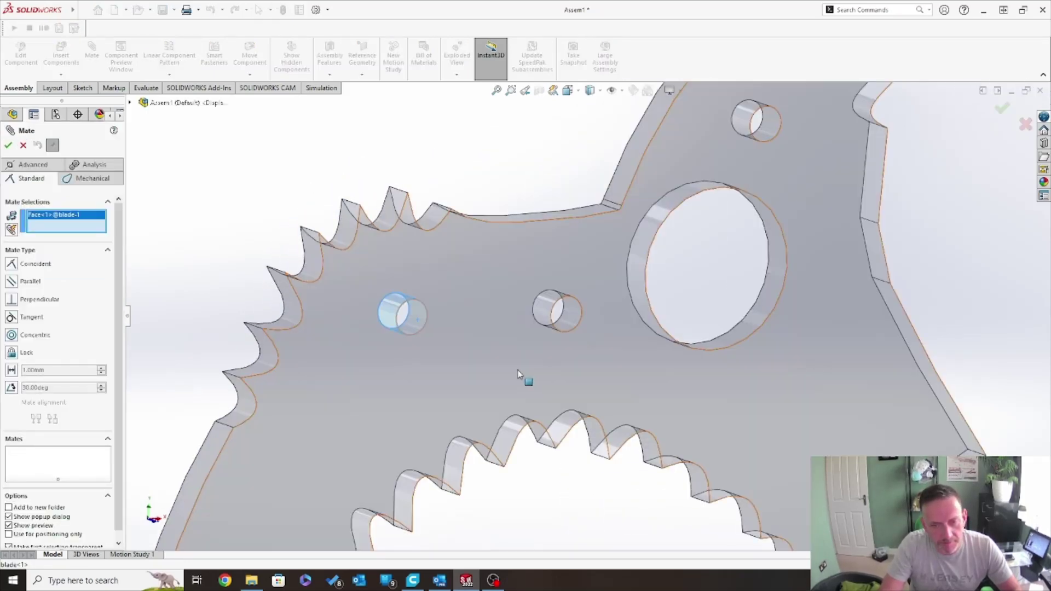
{"action": "scroll", "coordinate": [528, 376], "scroll_direction": "up", "scroll_amount": 6}
{"action": "scroll", "coordinate": [675, 363], "scroll_direction": "down", "scroll_amount": 5}
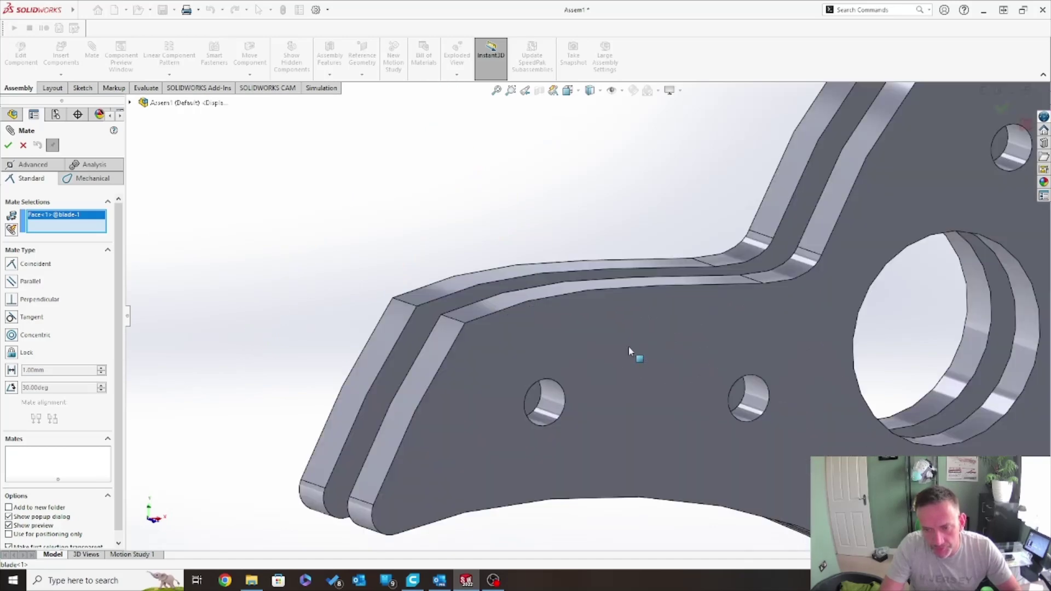
{"action": "left_click", "coordinate": [558, 408]}
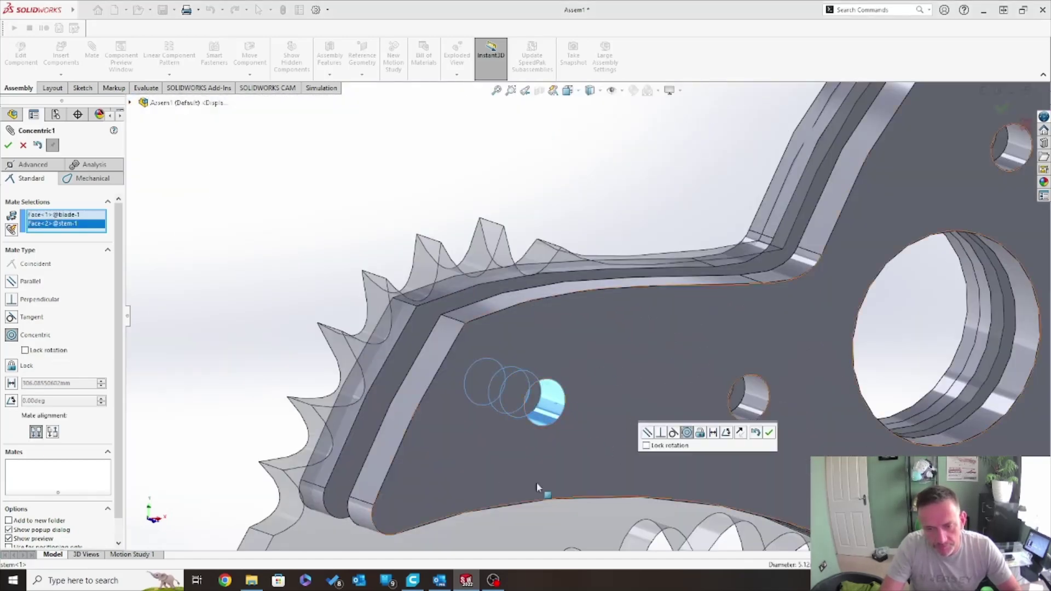
{"action": "left_click", "coordinate": [770, 433]}
Add a concentric mate between the large round holes of the stem and the blade.
{"action": "scroll", "coordinate": [772, 427], "scroll_direction": "down", "scroll_amount": 4}
{"action": "scroll", "coordinate": [752, 414], "scroll_direction": "down", "scroll_amount": 5}
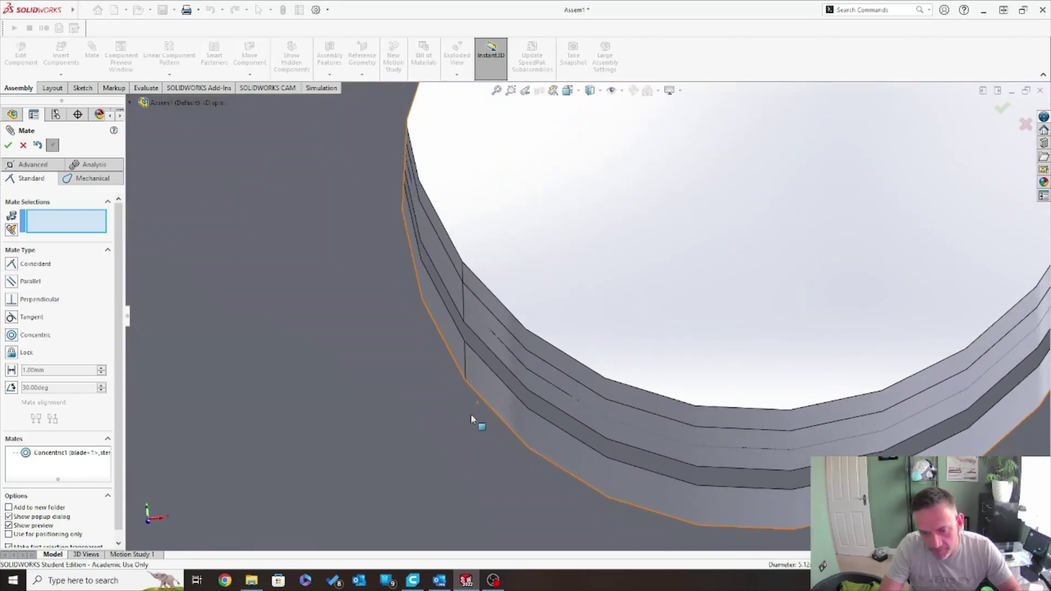
{"action": "scroll", "coordinate": [458, 412], "scroll_direction": "up", "scroll_amount": 9}
{"action": "scroll", "coordinate": [420, 387], "scroll_direction": "down", "scroll_amount": 3}
{"action": "middle_click_drag", "start_coordinate": [752, 324], "coordinate": [715, 380]}
{"action": "left_click", "coordinate": [683, 336]}
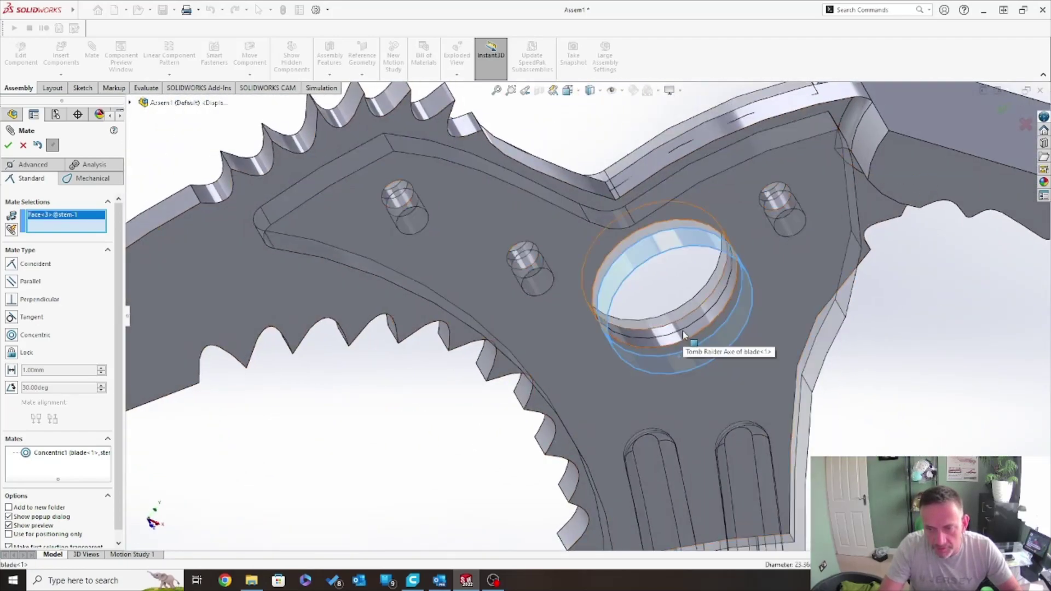
{"action": "left_click", "coordinate": [683, 335]}
{"action": "left_click", "coordinate": [852, 378]}
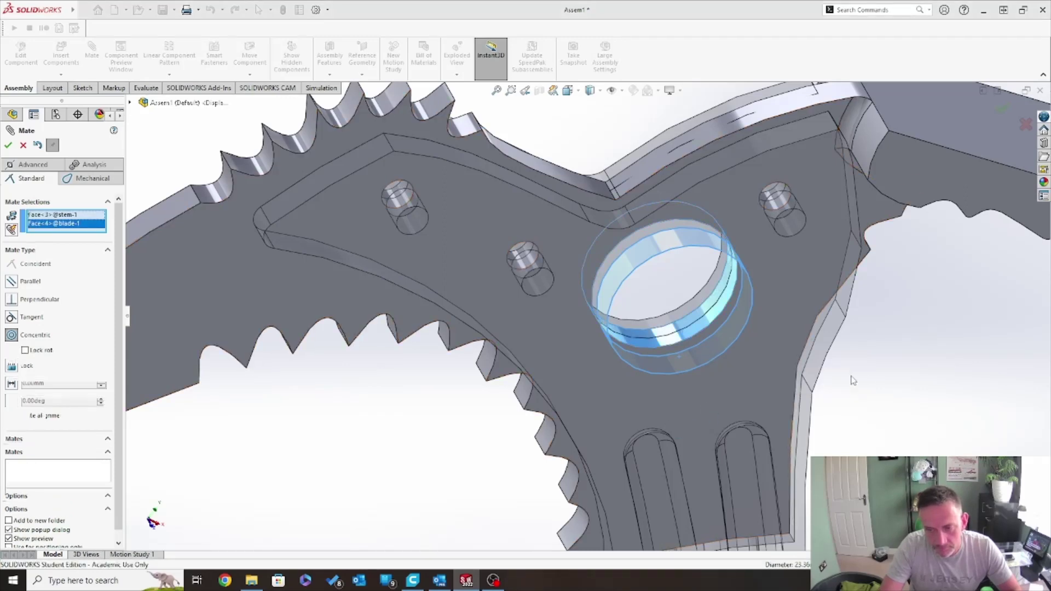
Add a coincident mate between the blade's flat side face and the matching inner face of the slot in the stem's head.
{"action": "middle_click_drag", "start_coordinate": [659, 402], "coordinate": [438, 293]}
{"action": "left_click", "coordinate": [438, 294]}
{"action": "middle_click_drag", "start_coordinate": [298, 323], "coordinate": [598, 314]}
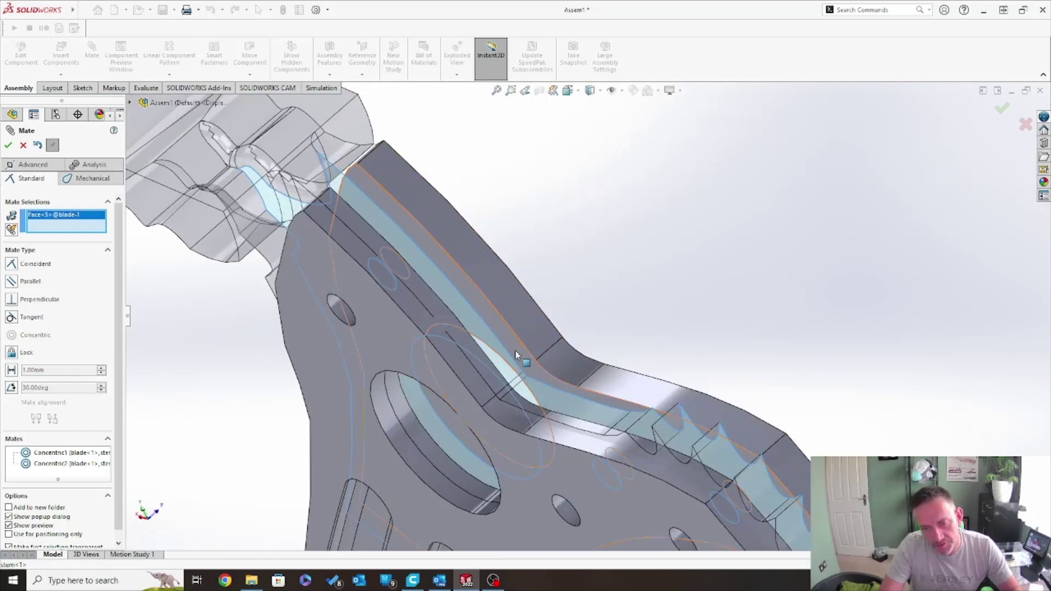
{"action": "left_click", "coordinate": [515, 351]}
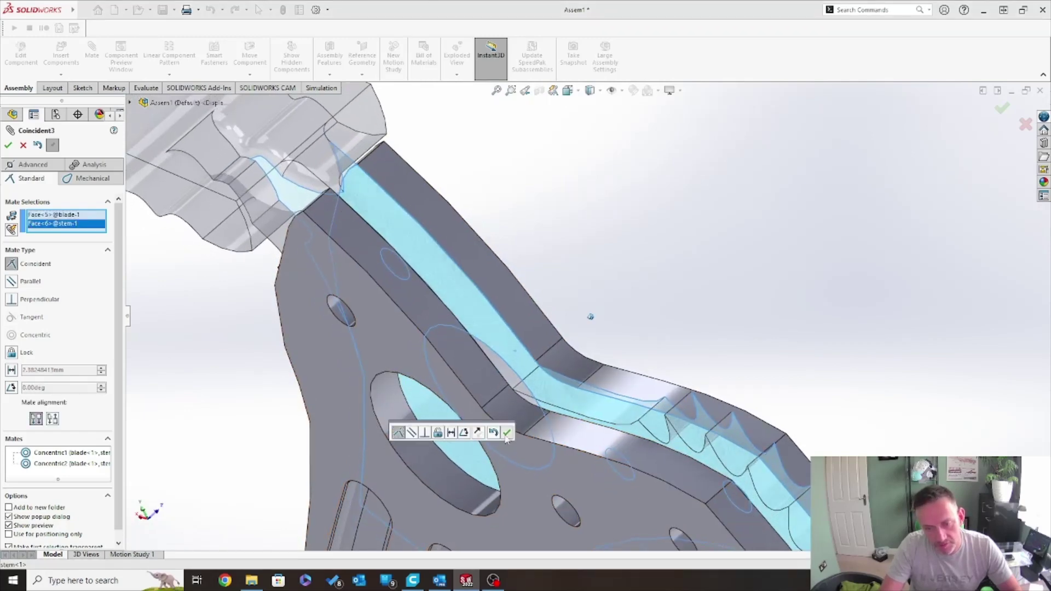
{"action": "left_click", "coordinate": [506, 432]}
{"action": "left_click", "coordinate": [22, 148]}
{"action": "scroll", "coordinate": [556, 192], "scroll_direction": "up", "scroll_amount": 6}
{"action": "middle_click_drag", "start_coordinate": [557, 192], "coordinate": [712, 274]}
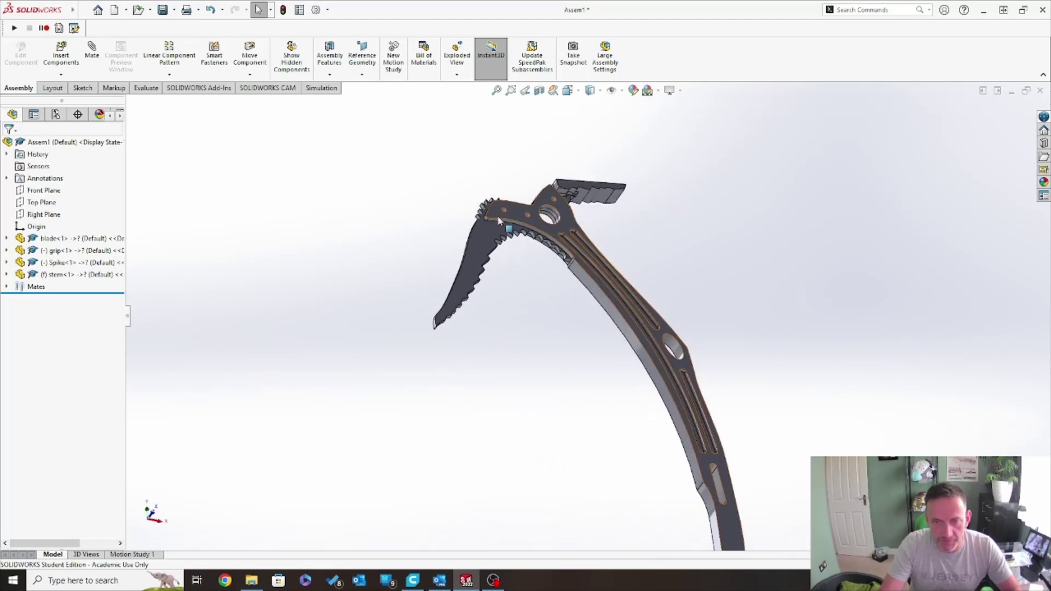
{"action": "left_click", "coordinate": [457, 275]}
{"action": "left_click", "coordinate": [425, 209]}
Add a concentric mate between the small hole near the stem's lower end and the small hole in the grip.
{"action": "scroll", "coordinate": [425, 210], "scroll_direction": "up", "scroll_amount": 2}
{"action": "middle_click_drag", "start_coordinate": [467, 274], "coordinate": [493, 286]}
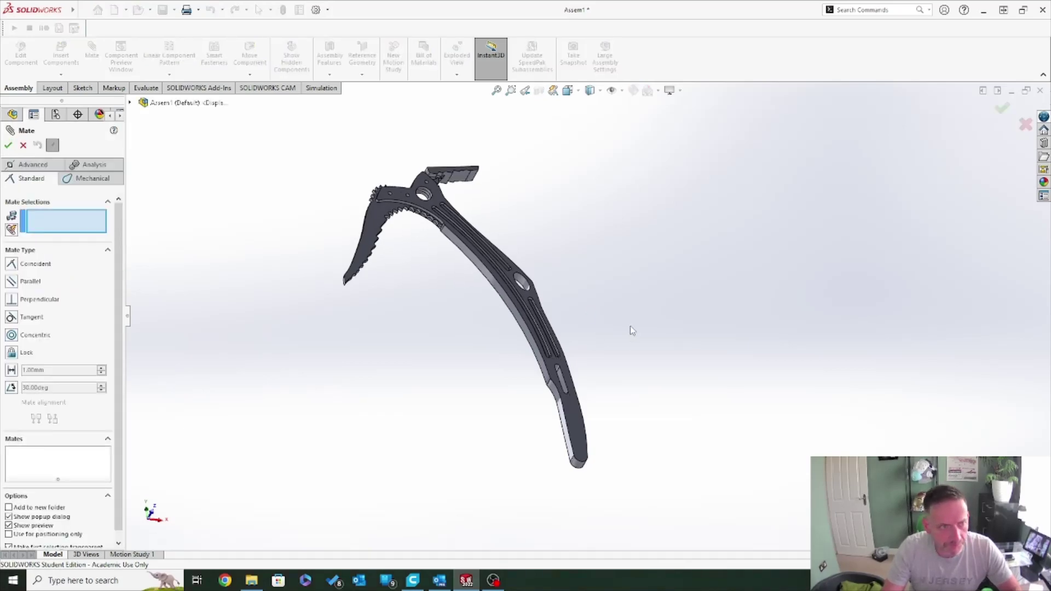
{"action": "middle_click_drag", "start_coordinate": [629, 326], "coordinate": [640, 330]}
{"action": "scroll", "coordinate": [641, 330], "scroll_direction": "up", "scroll_amount": 5}
{"action": "scroll", "coordinate": [440, 342], "scroll_direction": "down", "scroll_amount": 10}
{"action": "middle_click_drag", "start_coordinate": [572, 346], "coordinate": [377, 427]}
{"action": "left_click", "coordinate": [345, 382]}
{"action": "scroll", "coordinate": [570, 364], "scroll_direction": "up", "scroll_amount": 10}
{"action": "scroll", "coordinate": [602, 306], "scroll_direction": "down", "scroll_amount": 10}
{"action": "scroll", "coordinate": [575, 246], "scroll_direction": "down", "scroll_amount": 2}
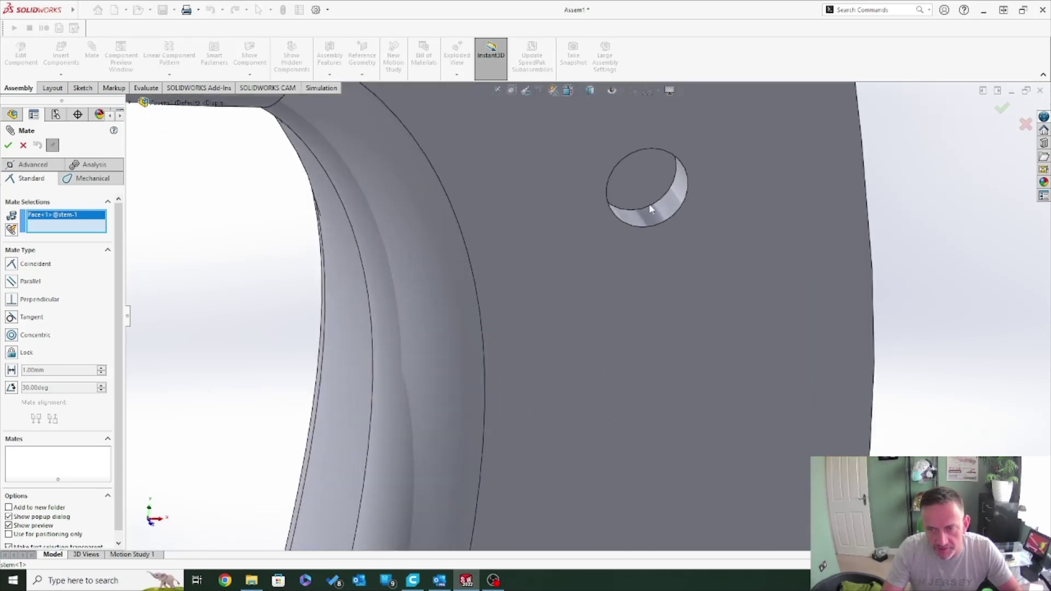
{"action": "left_click", "coordinate": [656, 214]}
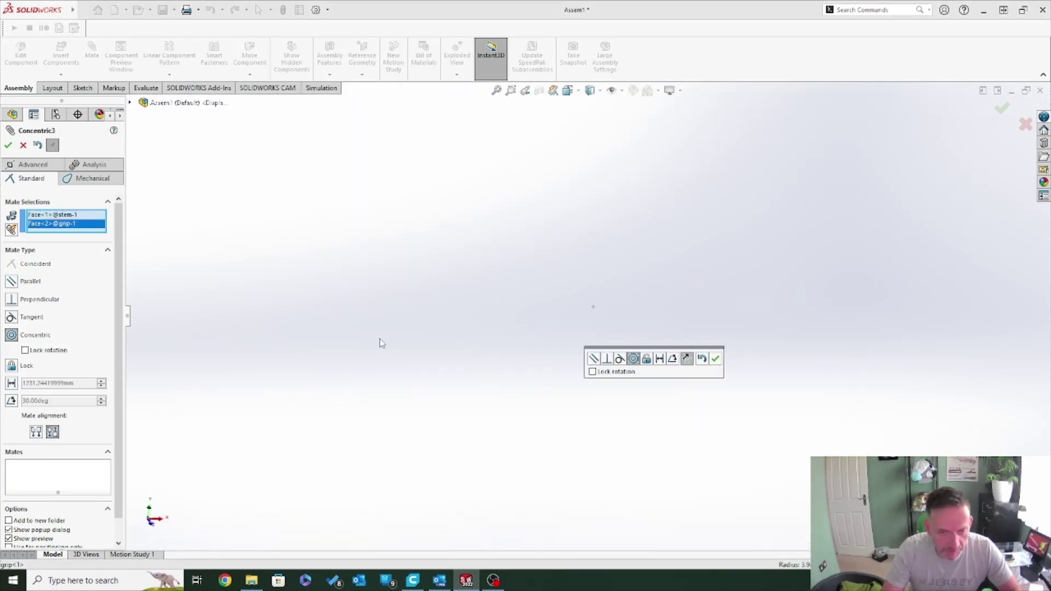
{"action": "scroll", "coordinate": [382, 343], "scroll_direction": "up", "scroll_amount": 5}
{"action": "scroll", "coordinate": [656, 268], "scroll_direction": "up", "scroll_amount": 3}
{"action": "scroll", "coordinate": [564, 413], "scroll_direction": "down", "scroll_amount": 10}
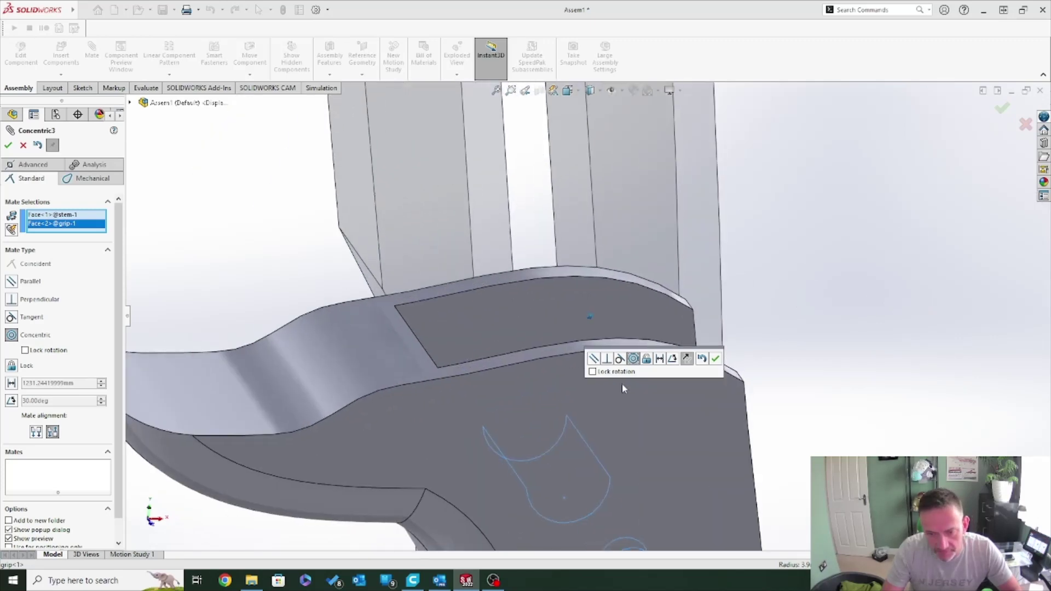
{"action": "scroll", "coordinate": [623, 389], "scroll_direction": "down", "scroll_amount": 4}
{"action": "left_click", "coordinate": [719, 359]}
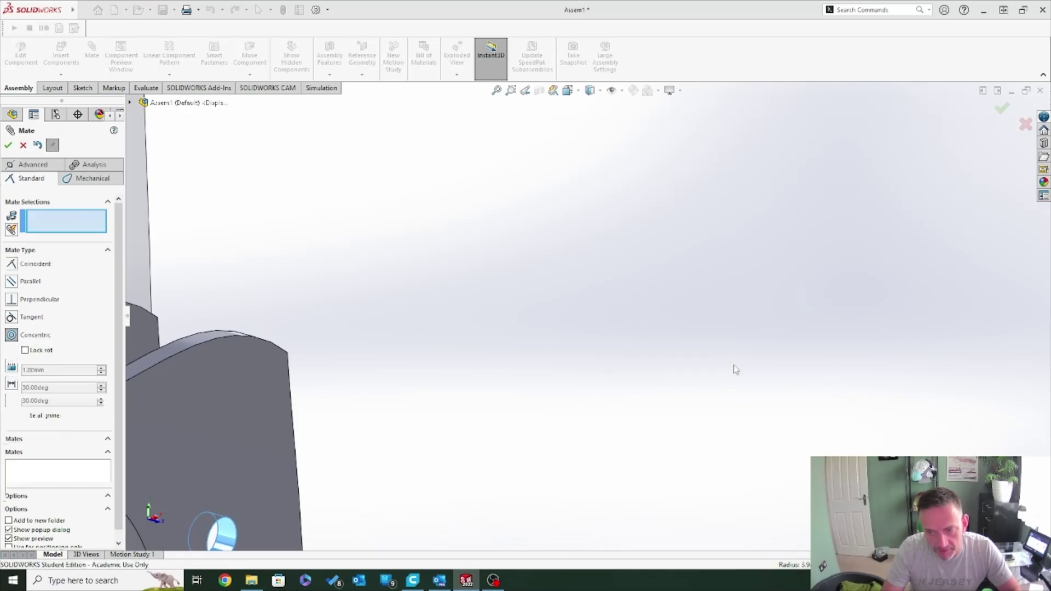
Add a coincident mate between the stem's flat side face and the matching inner side face of the grip.
{"action": "scroll", "coordinate": [596, 390], "scroll_direction": "up", "scroll_amount": 5}
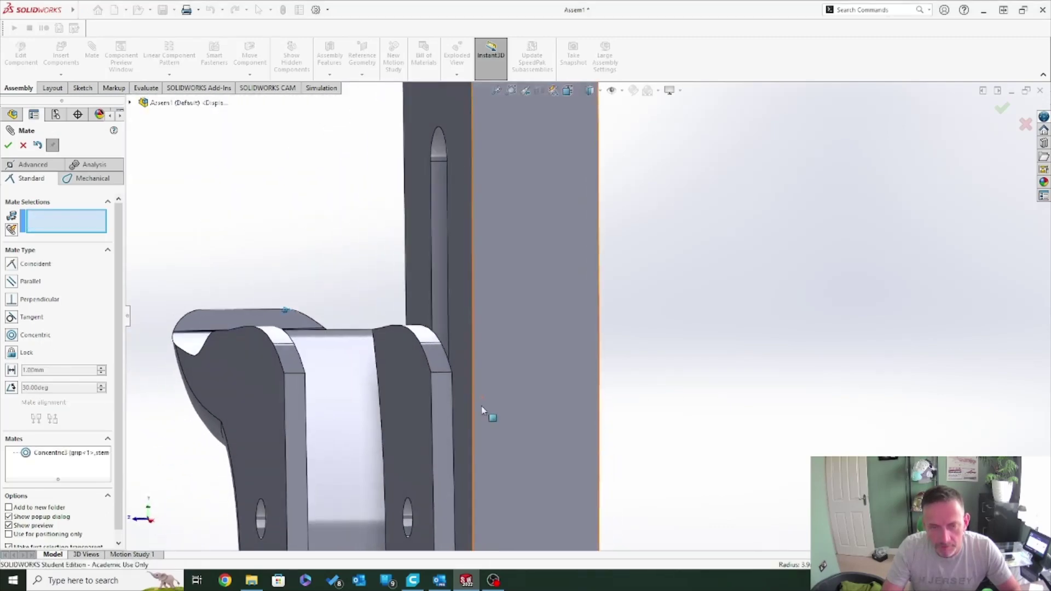
{"action": "middle_click_drag", "start_coordinate": [481, 410], "coordinate": [536, 372]}
{"action": "left_click", "coordinate": [490, 307]}
{"action": "middle_click_drag", "start_coordinate": [505, 305], "coordinate": [787, 369]}
{"action": "left_click", "coordinate": [791, 369]}
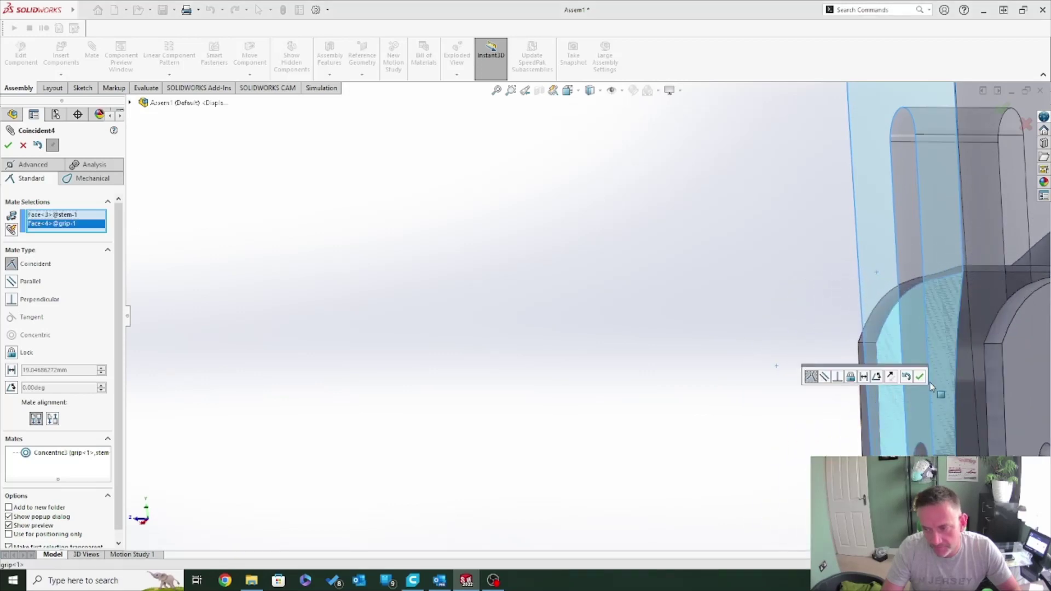
{"action": "left_click", "coordinate": [920, 377]}
{"action": "middle_click_drag", "start_coordinate": [919, 379], "coordinate": [657, 385]}
{"action": "scroll", "coordinate": [657, 385], "scroll_direction": "up", "scroll_amount": 10}
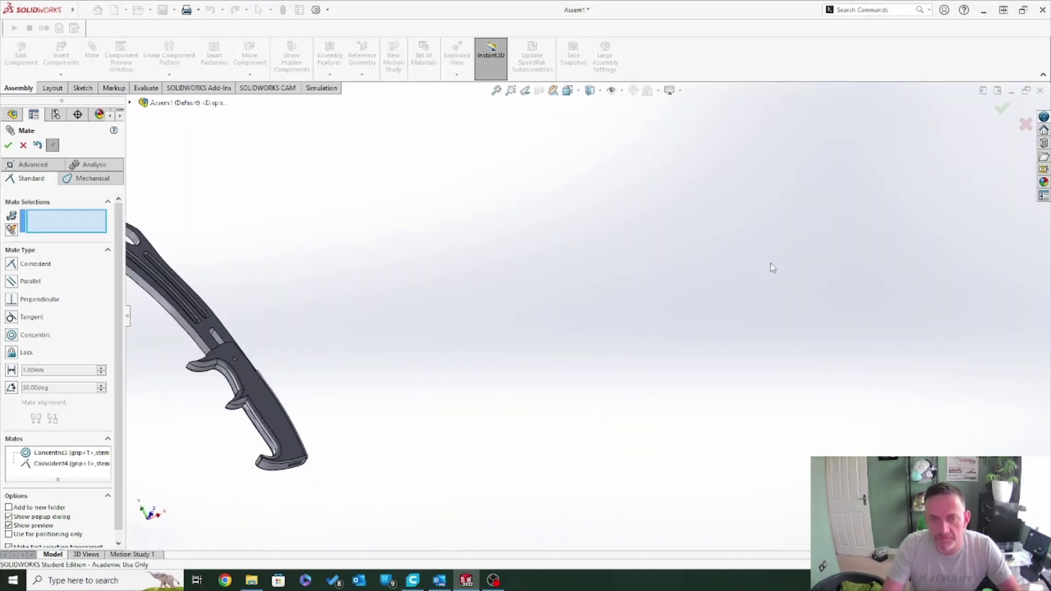
{"action": "scroll", "coordinate": [489, 427], "scroll_direction": "down", "scroll_amount": 5}
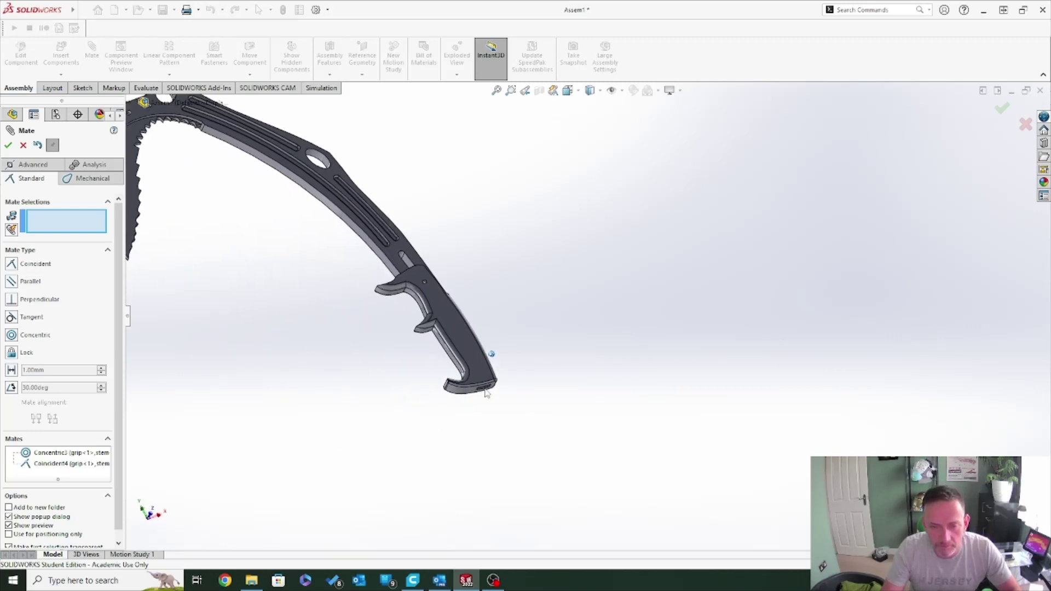
{"action": "left_click", "coordinate": [8, 146]}
Swing the grip away from the stem and add a concentric mate between the stem's curved lower edge face and the grip's curved inner face.
{"action": "left_click_drag", "start_coordinate": [461, 315], "coordinate": [657, 502]}
{"action": "left_click", "coordinate": [423, 411]}
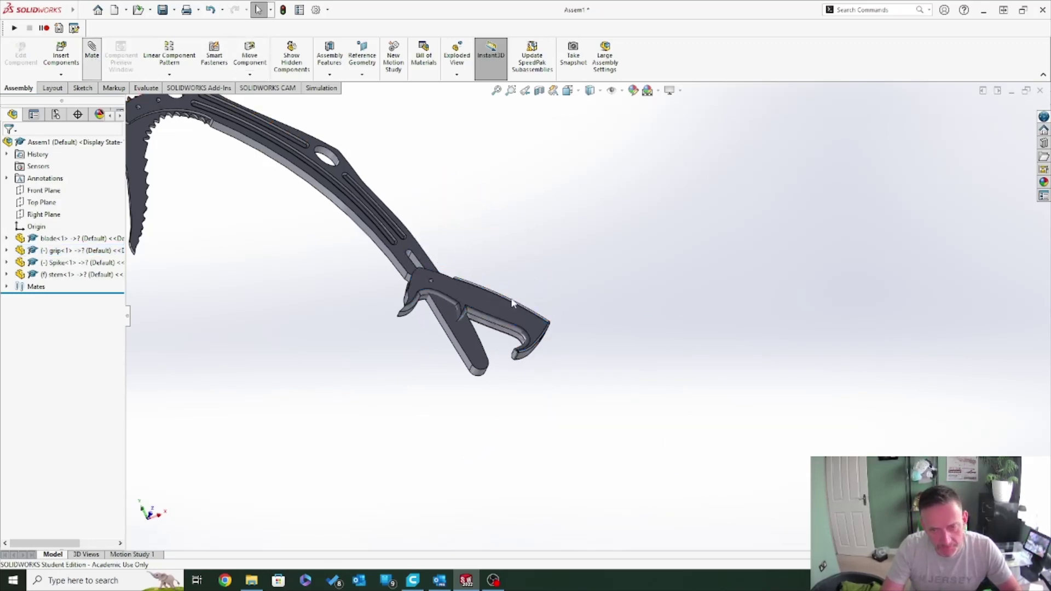
{"action": "scroll", "coordinate": [488, 354], "scroll_direction": "down", "scroll_amount": 3}
{"action": "middle_click_drag", "start_coordinate": [488, 353], "coordinate": [346, 389]}
{"action": "scroll", "coordinate": [301, 329], "scroll_direction": "down", "scroll_amount": 2}
{"action": "left_click", "coordinate": [358, 316]}
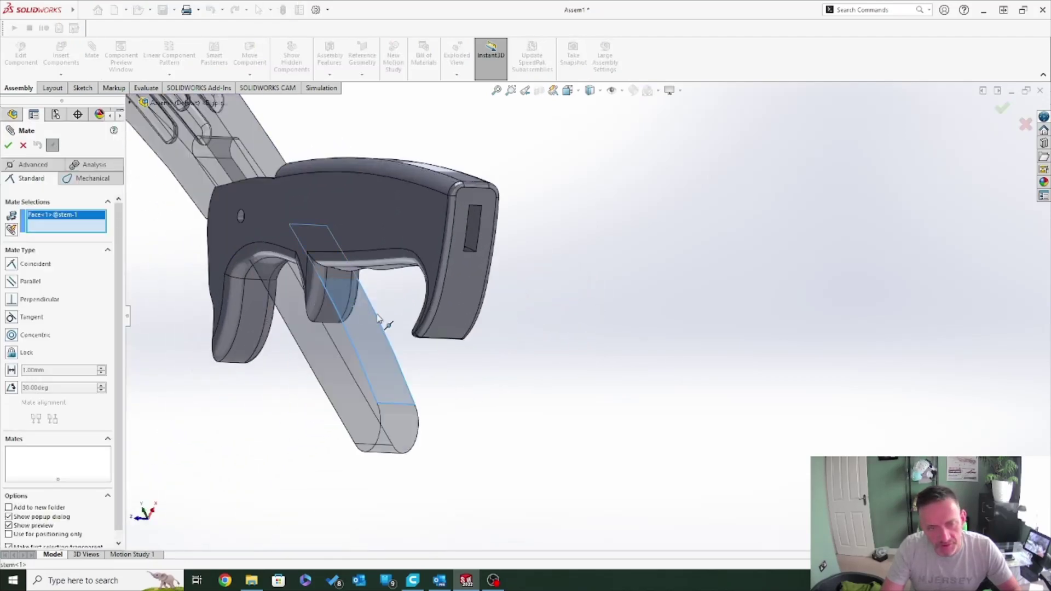
{"action": "scroll", "coordinate": [277, 338], "scroll_direction": "up", "scroll_amount": 2}
{"action": "middle_click_drag", "start_coordinate": [277, 338], "coordinate": [609, 398]}
{"action": "scroll", "coordinate": [546, 424], "scroll_direction": "down", "scroll_amount": 4}
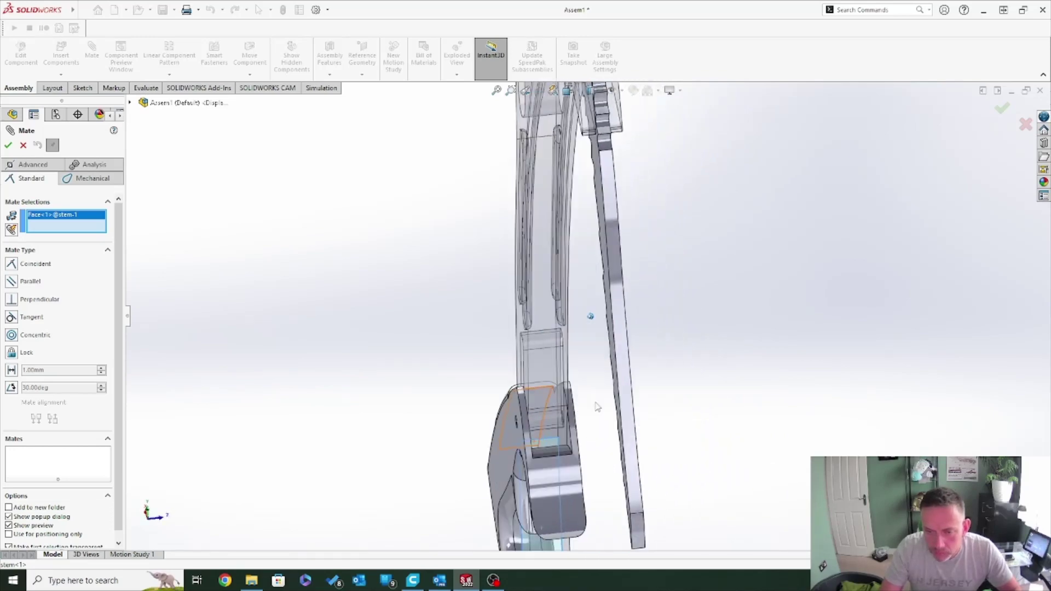
{"action": "left_click", "coordinate": [540, 402]}
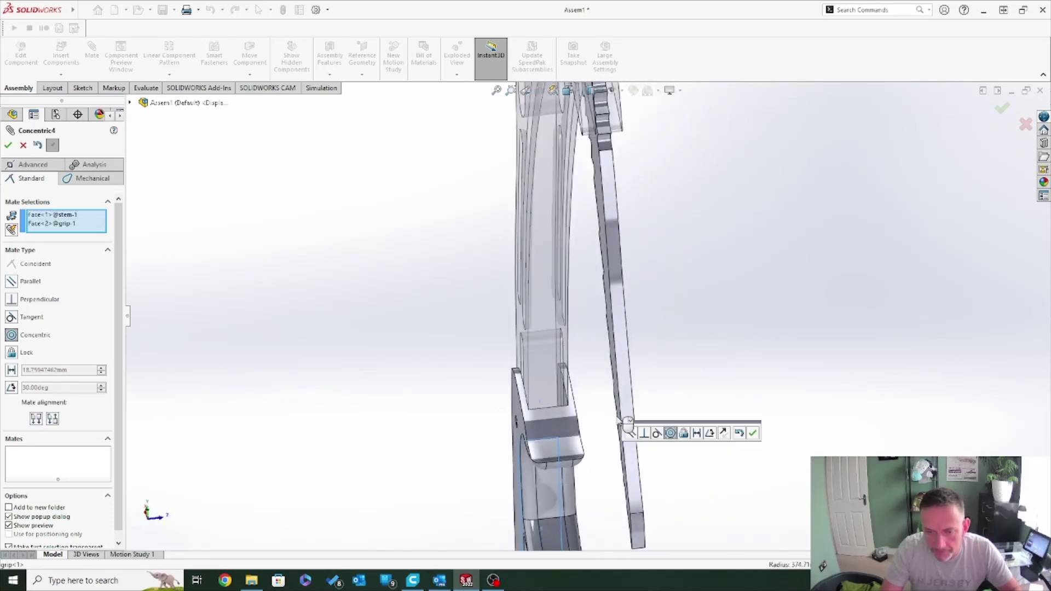
{"action": "left_click", "coordinate": [753, 433]}
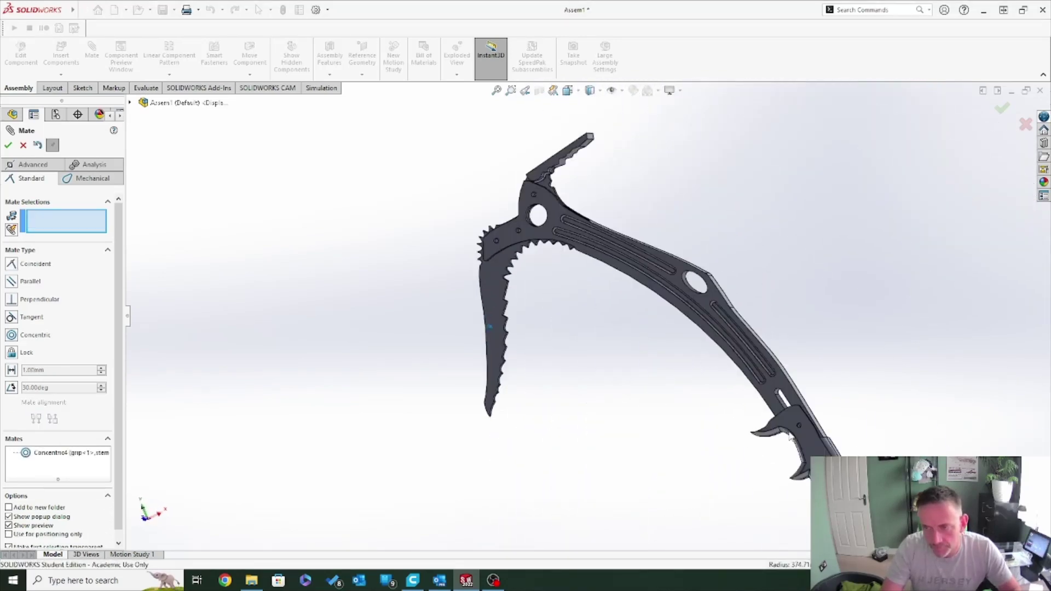
Remove the stray point from the mate selection and add a concentric mate between the spike's rounded tab and the curved face in the grip's end slot.
{"action": "middle_click_drag", "start_coordinate": [749, 455], "coordinate": [605, 457]}
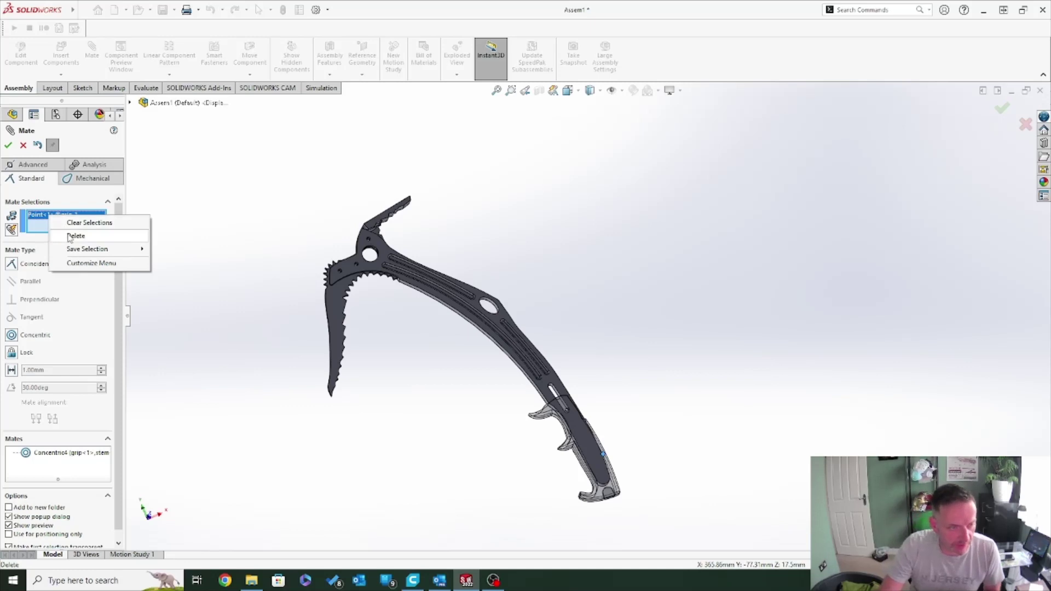
{"action": "left_click", "coordinate": [69, 238]}
{"action": "scroll", "coordinate": [190, 245], "scroll_direction": "up", "scroll_amount": 5}
{"action": "middle_click_drag", "start_coordinate": [775, 233], "coordinate": [743, 285], "text": "ctrl"}
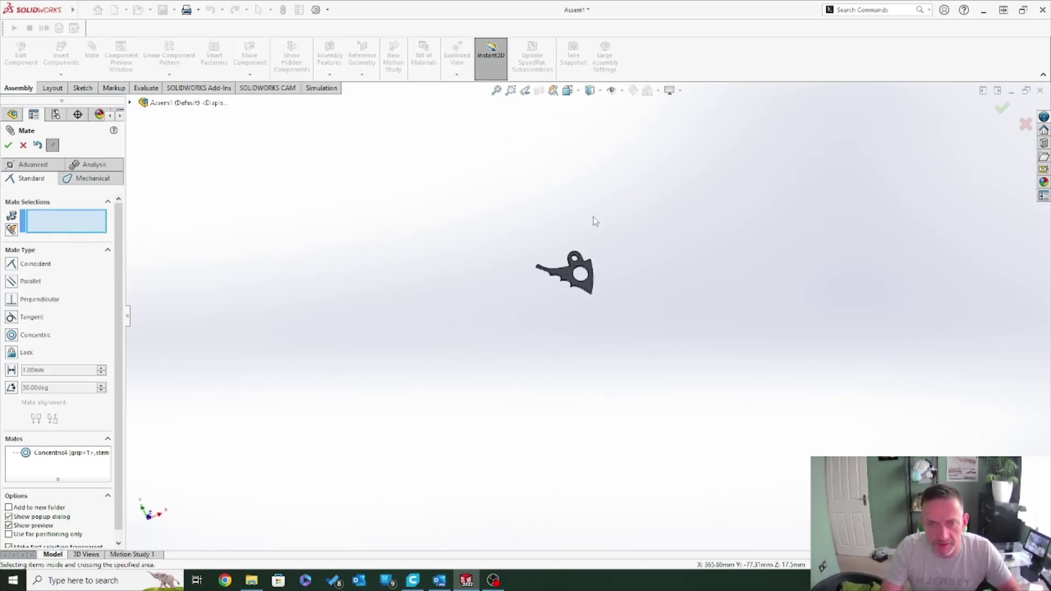
{"action": "scroll", "coordinate": [592, 278], "scroll_direction": "up", "scroll_amount": 3}
{"action": "middle_click_drag", "start_coordinate": [590, 278], "coordinate": [368, 213]}
{"action": "left_click", "coordinate": [375, 212]}
{"action": "scroll", "coordinate": [470, 305], "scroll_direction": "down", "scroll_amount": 5}
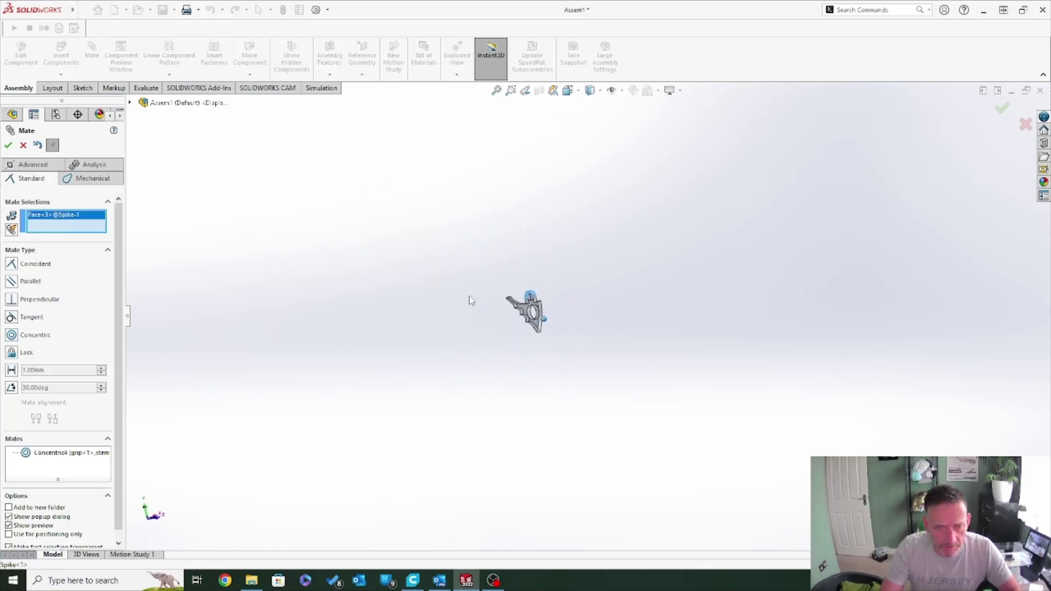
{"action": "scroll", "coordinate": [483, 376], "scroll_direction": "up", "scroll_amount": 8}
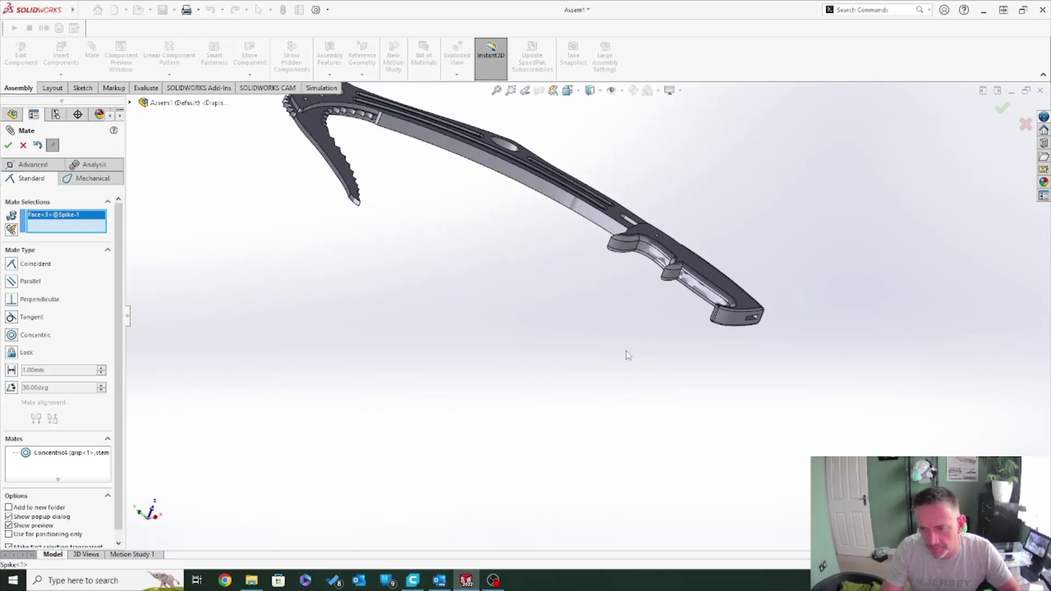
{"action": "scroll", "coordinate": [832, 313], "scroll_direction": "up", "scroll_amount": 5}
{"action": "mouse_move", "coordinate": [663, 312]}
{"action": "middle_mouse_down"}
{"action": "mouse_move", "coordinate": [593, 366]}
{"action": "mouse_move", "coordinate": [559, 358]}
{"action": "middle_mouse_up"}
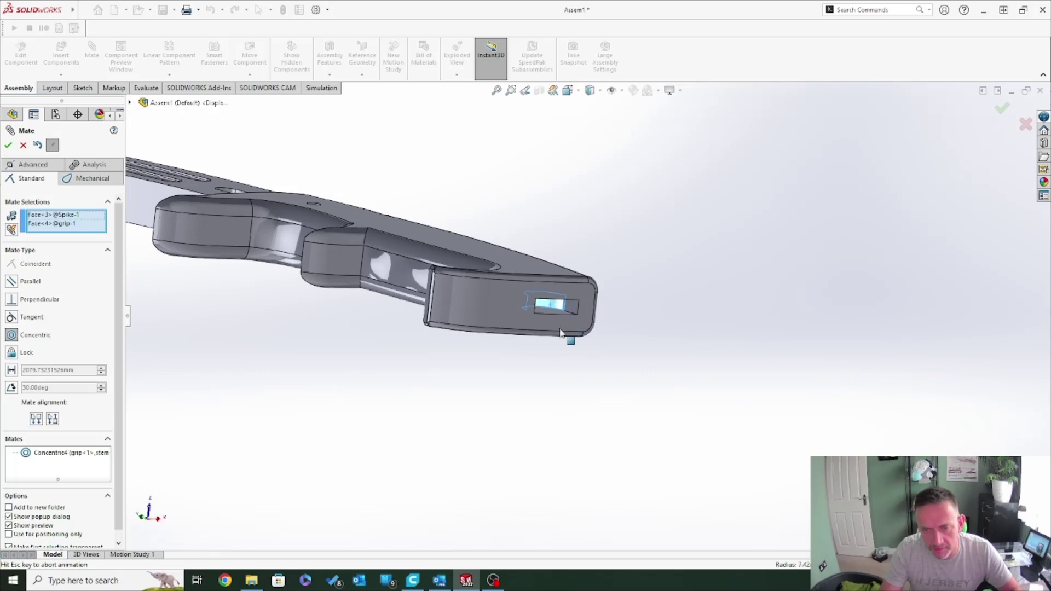
{"action": "left_click", "coordinate": [696, 346]}
Add a coincident mate between an inner face of the grip's end slot and the narrow flat face beside the spike's rounded tab.
{"action": "middle_click_drag", "start_coordinate": [664, 352], "coordinate": [476, 412]}
{"action": "middle_click_drag", "start_coordinate": [490, 352], "coordinate": [549, 357]}
{"action": "scroll", "coordinate": [605, 346], "scroll_direction": "down", "scroll_amount": 5}
{"action": "scroll", "coordinate": [492, 294], "scroll_direction": "down", "scroll_amount": 3}
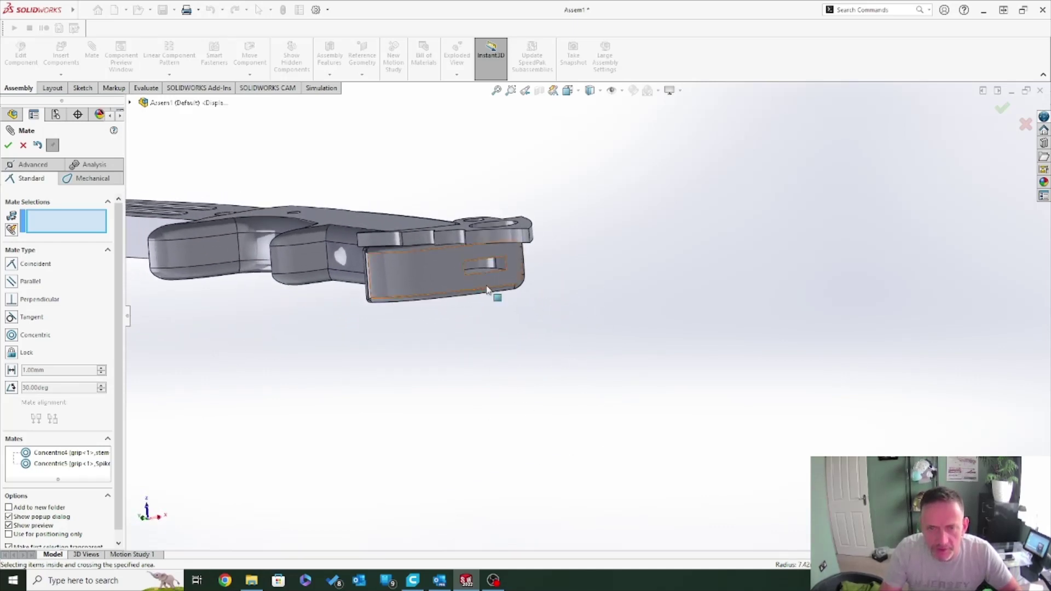
{"action": "left_click", "coordinate": [488, 279]}
{"action": "middle_click_drag", "start_coordinate": [553, 291], "coordinate": [321, 390]}
{"action": "left_click", "coordinate": [320, 389]}
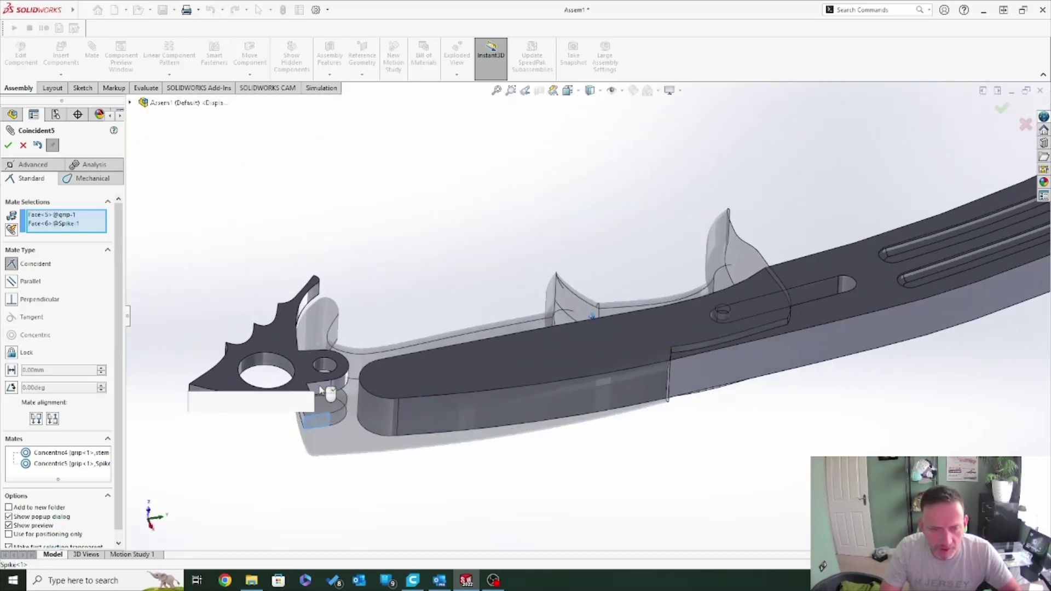
{"action": "left_click", "coordinate": [305, 403]}
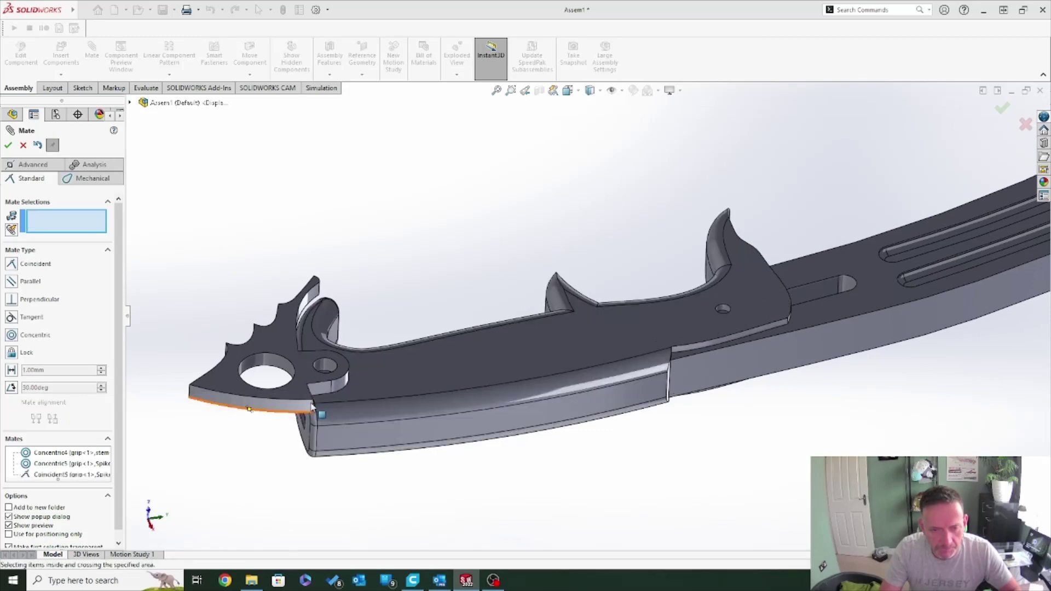
Add a coincident mate between the spike's large flat face and the matching inner wall of the grip's end slot, and finish mating.
{"action": "scroll", "coordinate": [334, 418], "scroll_direction": "up", "scroll_amount": 10}
{"action": "scroll", "coordinate": [370, 420], "scroll_direction": "down", "scroll_amount": 3}
{"action": "scroll", "coordinate": [498, 434], "scroll_direction": "down", "scroll_amount": 3}
{"action": "scroll", "coordinate": [529, 410], "scroll_direction": "down", "scroll_amount": 4}
{"action": "scroll", "coordinate": [529, 410], "scroll_direction": "down", "scroll_amount": 3}
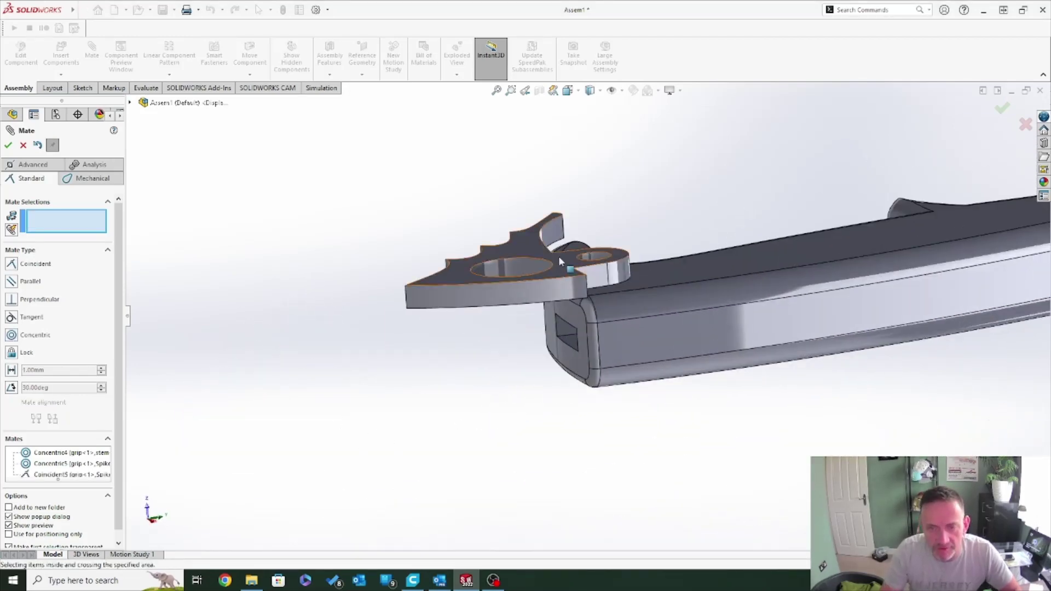
{"action": "left_click", "coordinate": [558, 256]}
{"action": "middle_click_drag", "start_coordinate": [559, 402], "coordinate": [534, 504]}
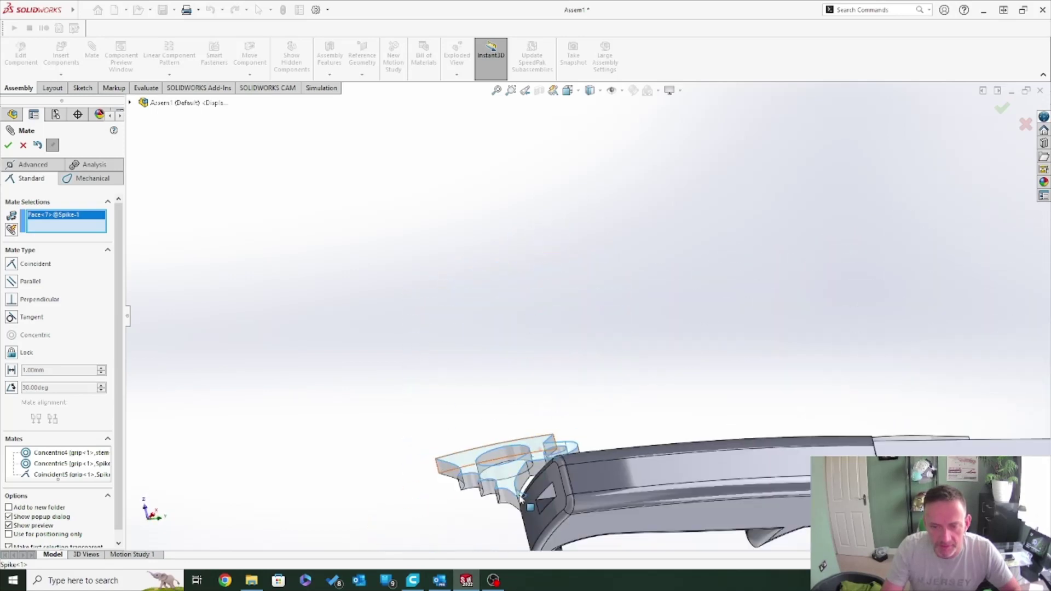
{"action": "scroll", "coordinate": [532, 509], "scroll_direction": "down", "scroll_amount": 4}
{"action": "left_click", "coordinate": [566, 400]}
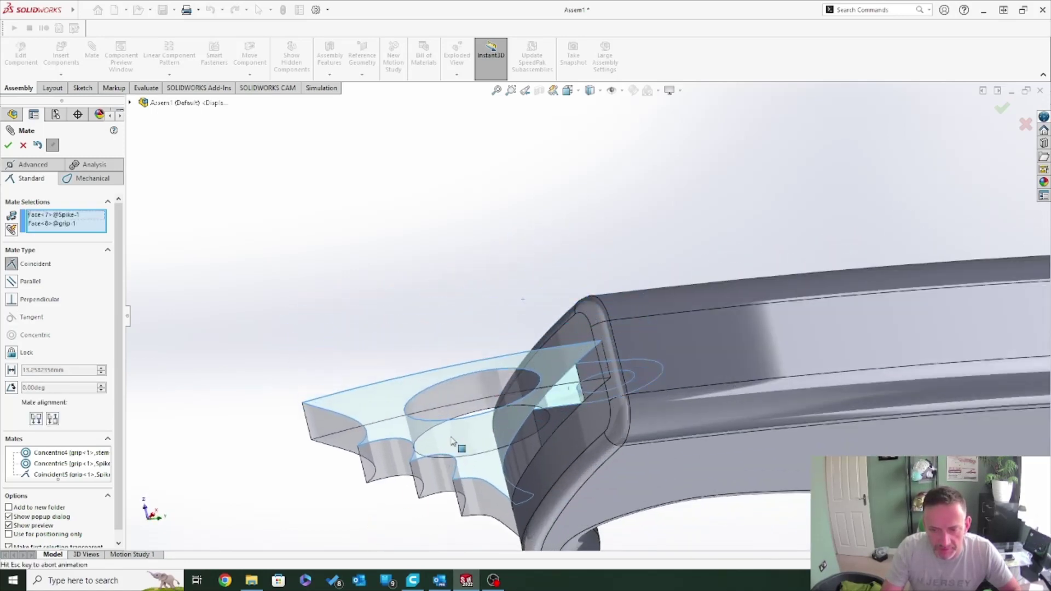
{"action": "left_click", "coordinate": [439, 455]}
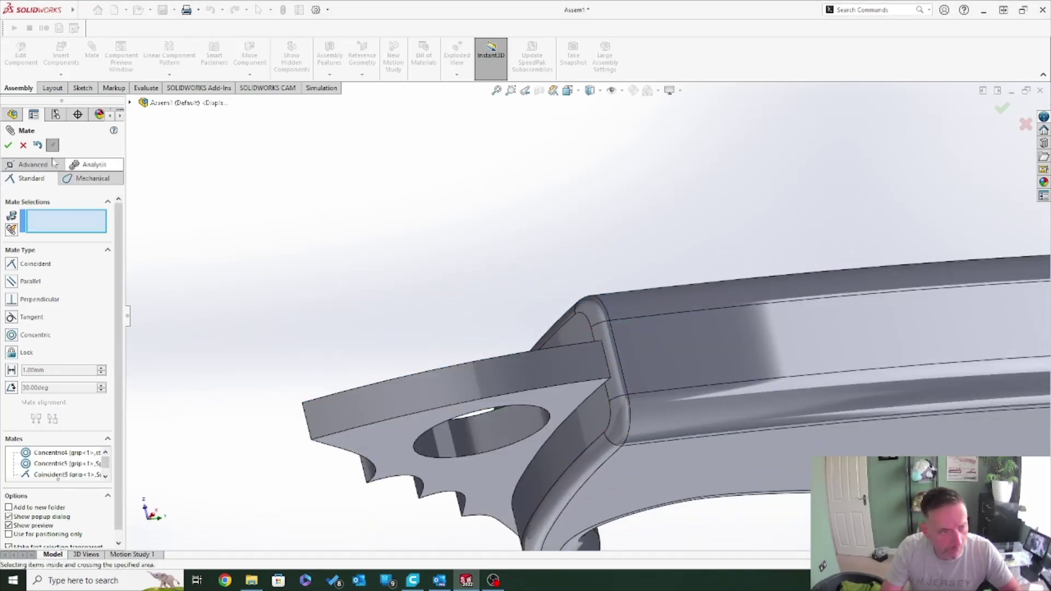
{"action": "left_click", "coordinate": [8, 145]}
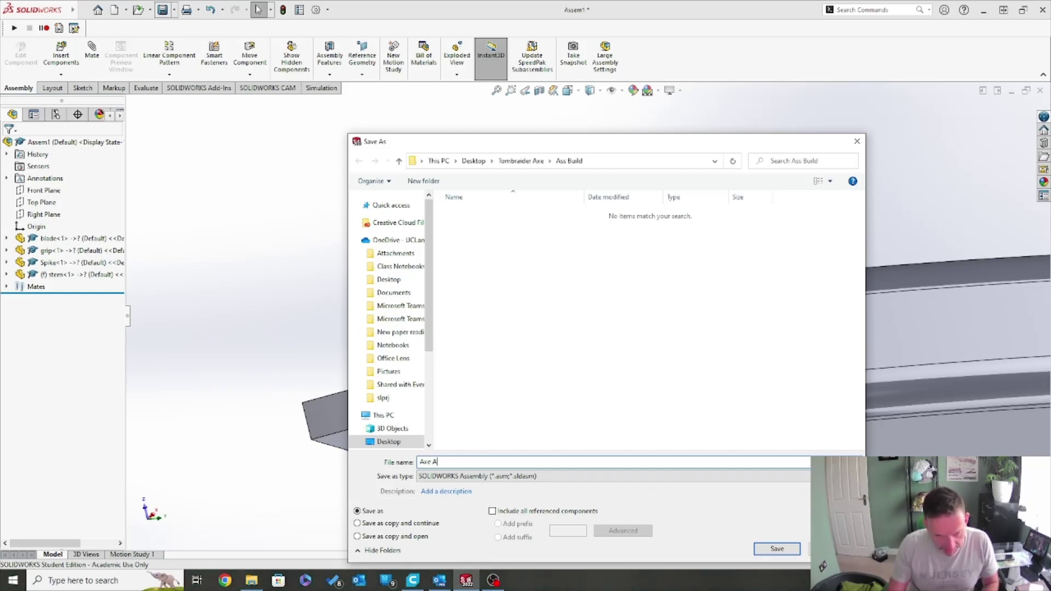
Save the assembly as Axe Ass in the Ass Build folder.
{"action": "left_click", "coordinate": [776, 549]}
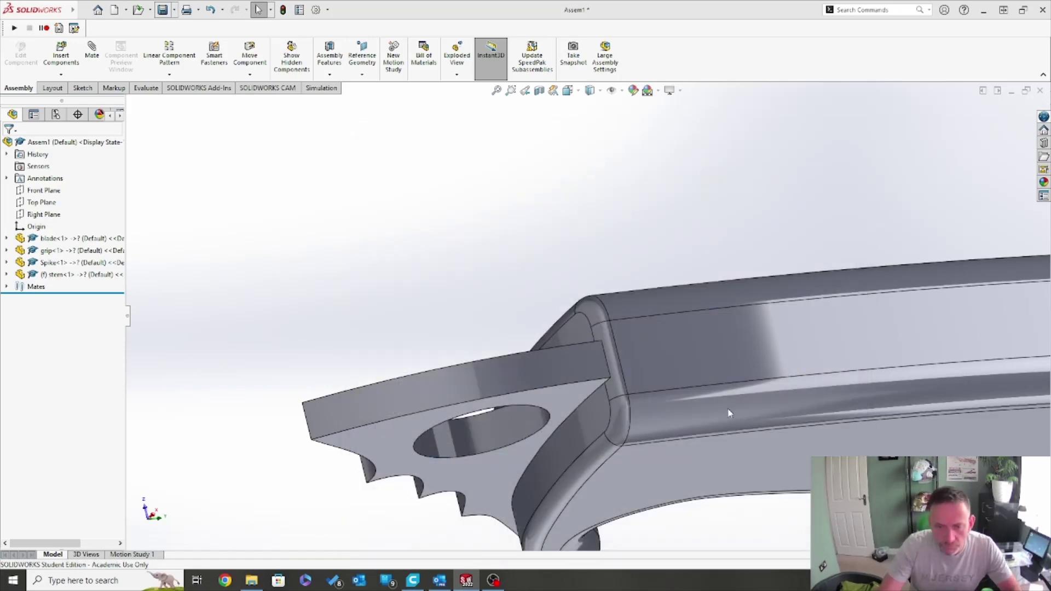
{"action": "scroll", "coordinate": [580, 204], "scroll_direction": "up", "scroll_amount": 4}
{"action": "middle_click_drag", "start_coordinate": [579, 202], "coordinate": [467, 369]}
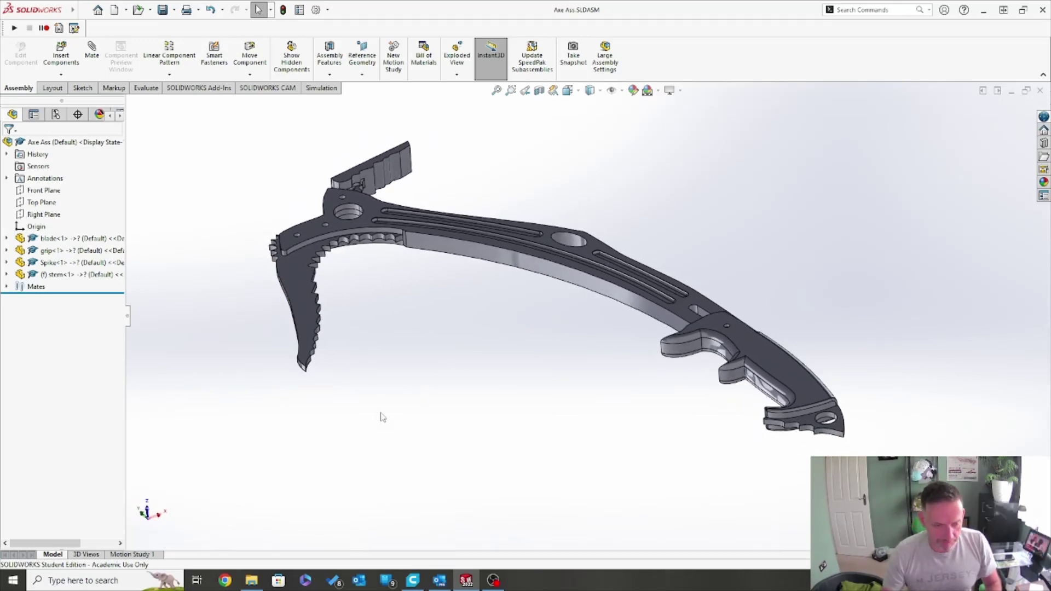
{"action": "left_click", "coordinate": [150, 10]}
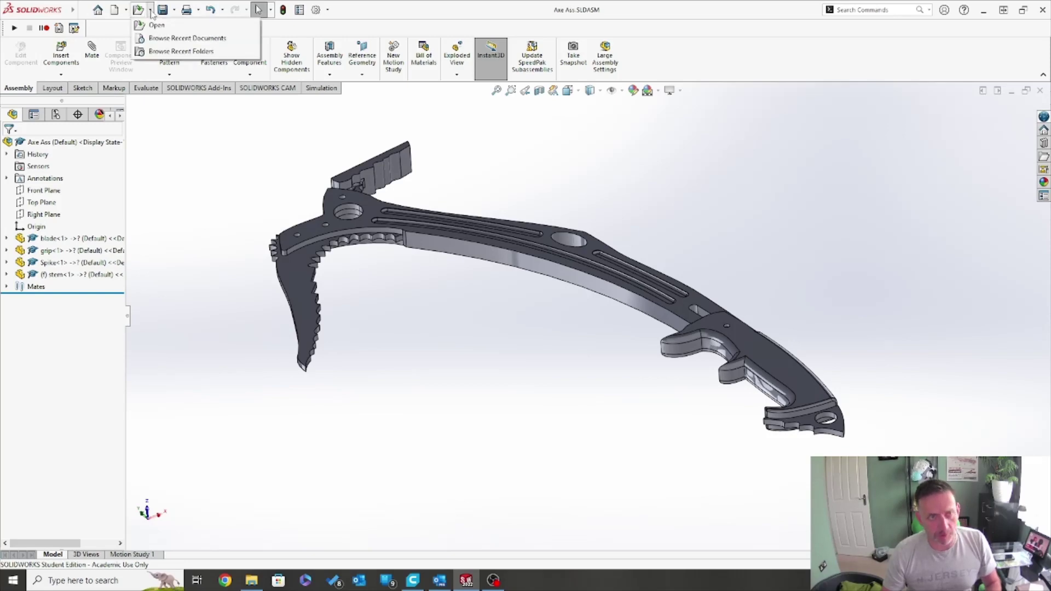
{"action": "left_click", "coordinate": [154, 39]}
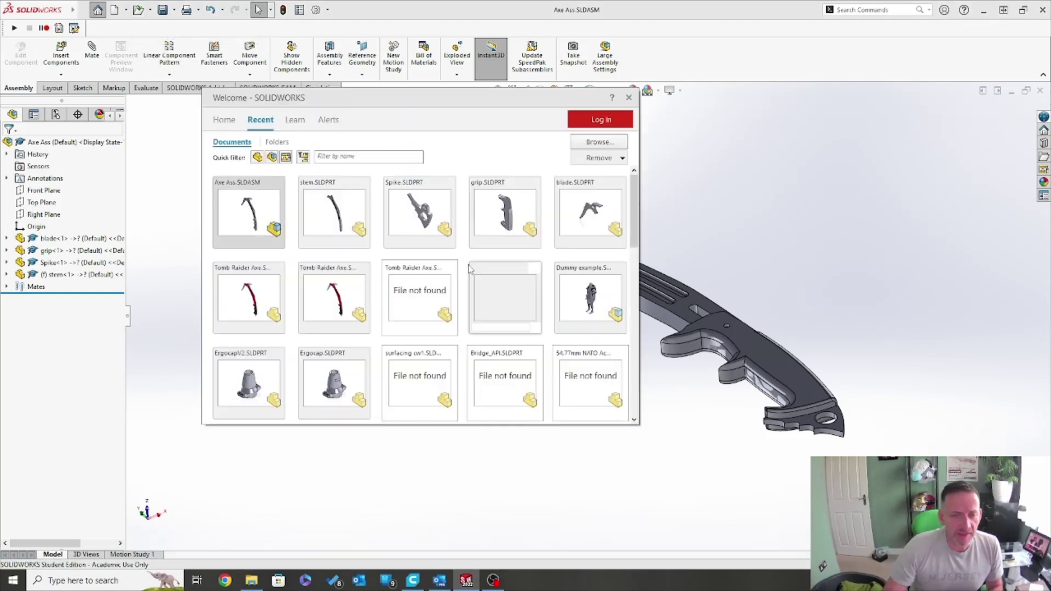
{"action": "left_click", "coordinate": [154, 294]}
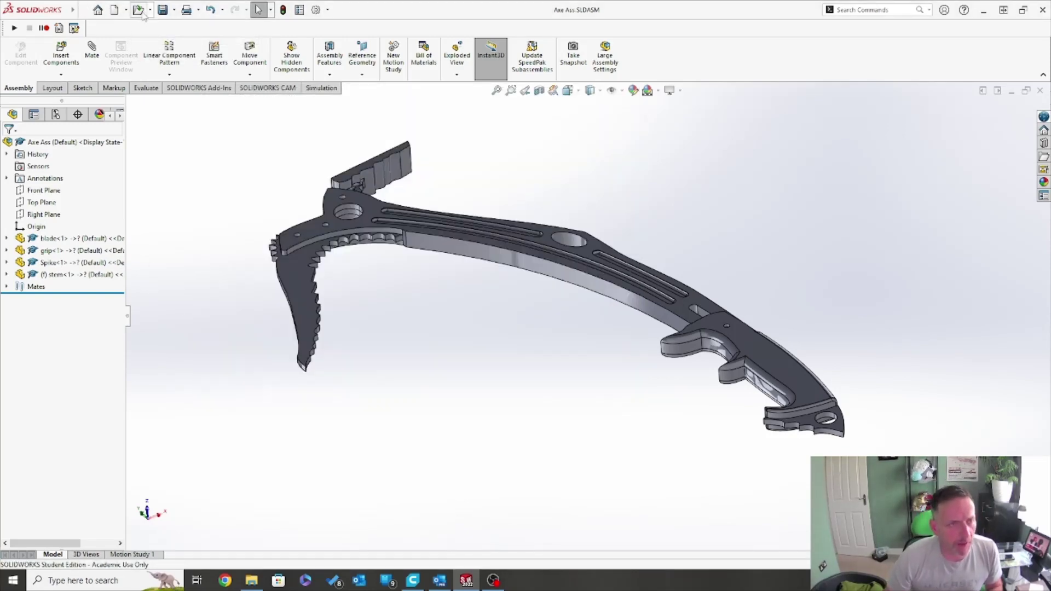
Open the Tomb Raider Axe part from the Main Surface folder inside the Tombraider Axe folder.
{"action": "key", "text": "ctrl+o"}
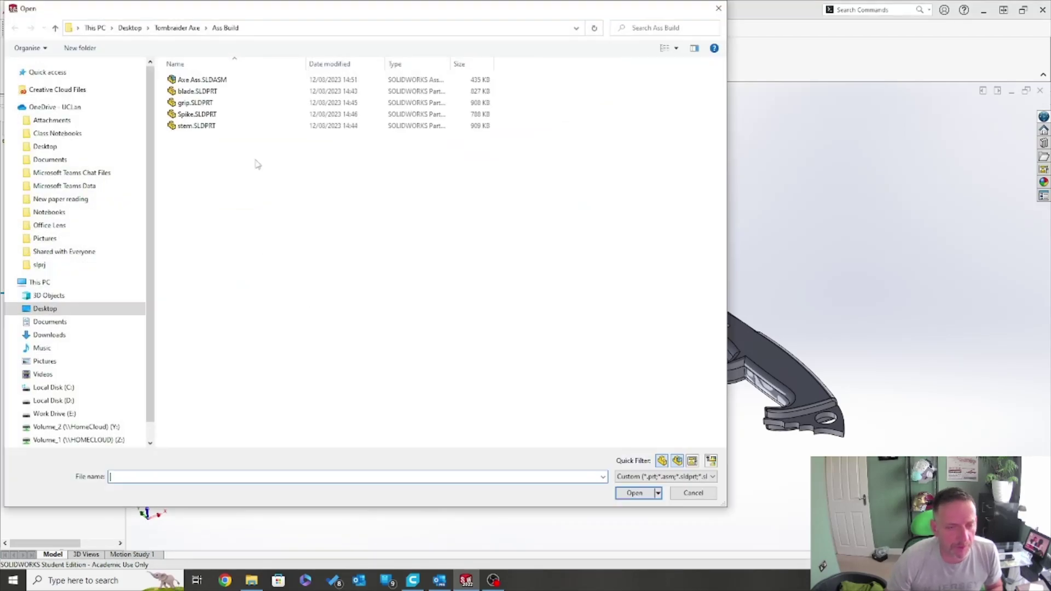
{"action": "left_click", "coordinate": [181, 30]}
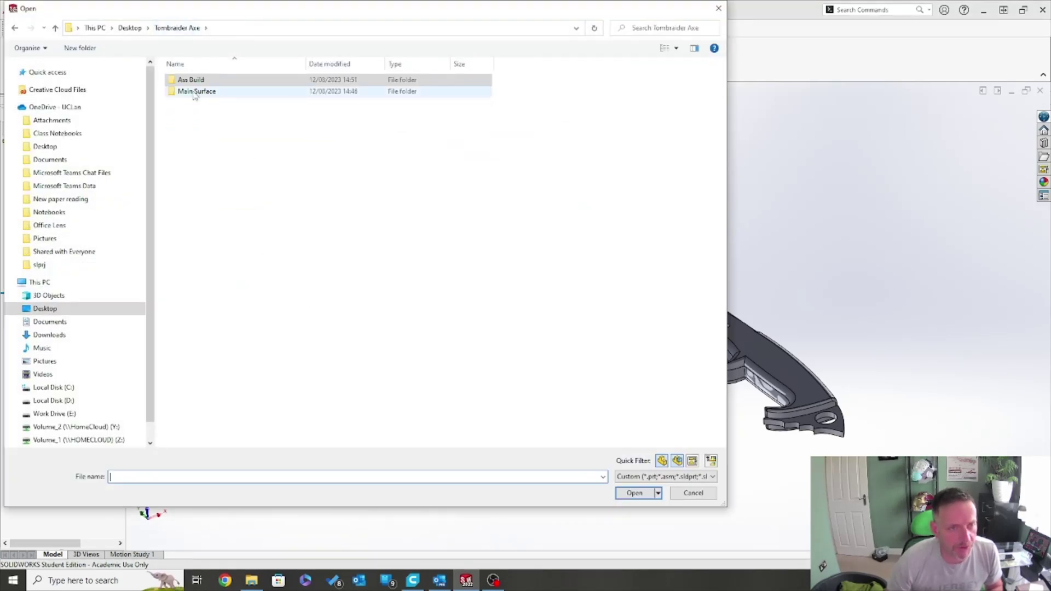
{"action": "double_click", "coordinate": [204, 91]}
{"action": "double_click", "coordinate": [208, 80]}
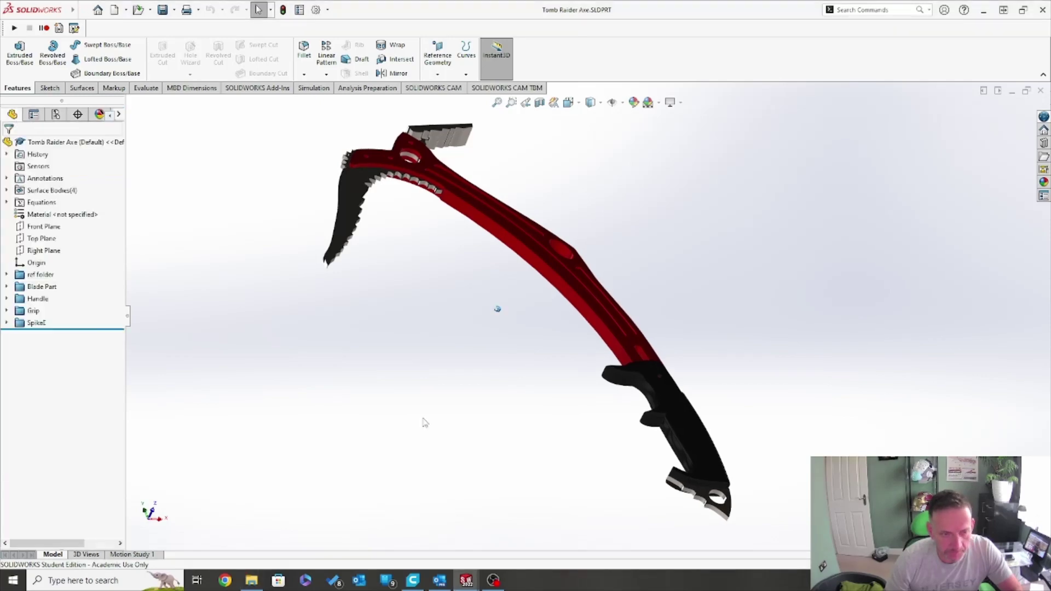
{"action": "middle_click_drag", "start_coordinate": [425, 422], "coordinate": [643, 451]}
{"action": "scroll", "coordinate": [659, 441], "scroll_direction": "down", "scroll_amount": 4}
{"action": "scroll", "coordinate": [528, 404], "scroll_direction": "up", "scroll_amount": 3}
{"action": "middle_click_drag", "start_coordinate": [657, 222], "coordinate": [385, 515]}
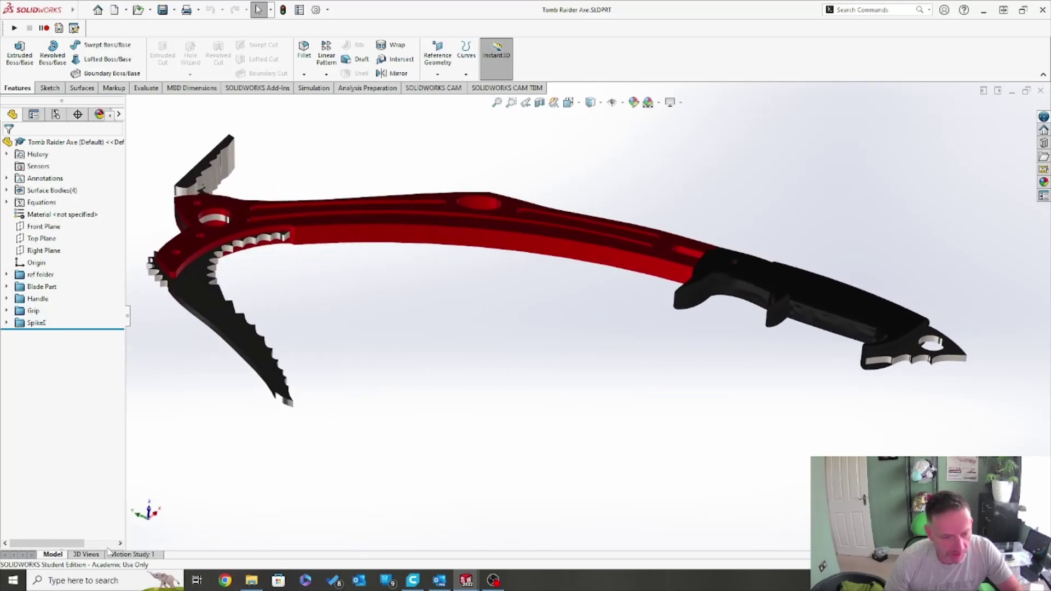
Return to the Axe Ass assembly and examine the grip's flat side and the end where the spike is fitted.
{"action": "key", "text": "ctrl+Tab"}
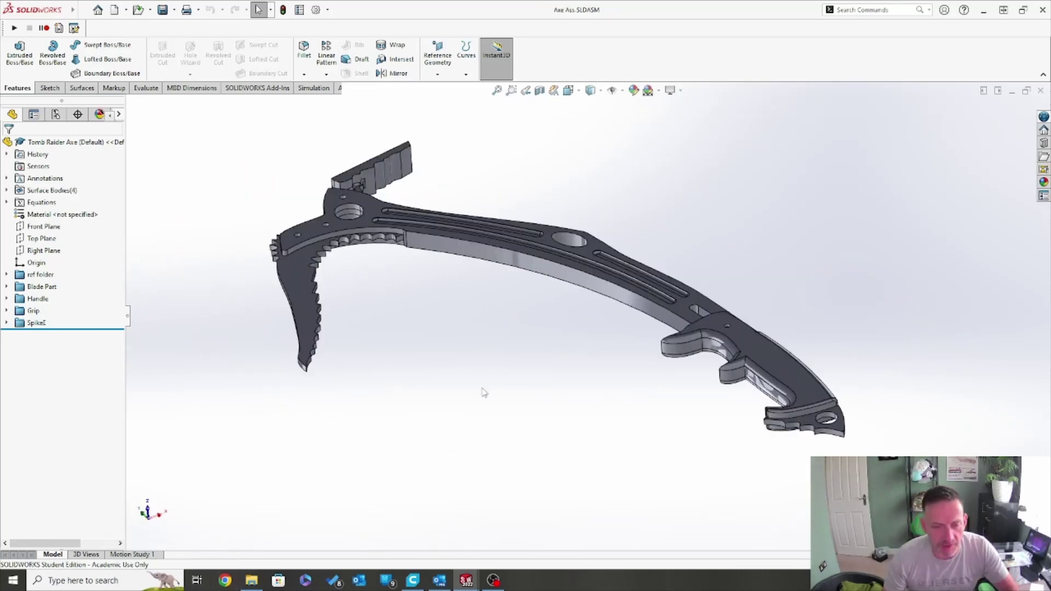
{"action": "mouse_move", "coordinate": [597, 416]}
{"action": "middle_mouse_down"}
{"action": "mouse_move", "coordinate": [729, 429]}
{"action": "mouse_move", "coordinate": [545, 403]}
{"action": "middle_mouse_up"}
{"action": "scroll", "coordinate": [544, 404], "scroll_direction": "down", "scroll_amount": 8}
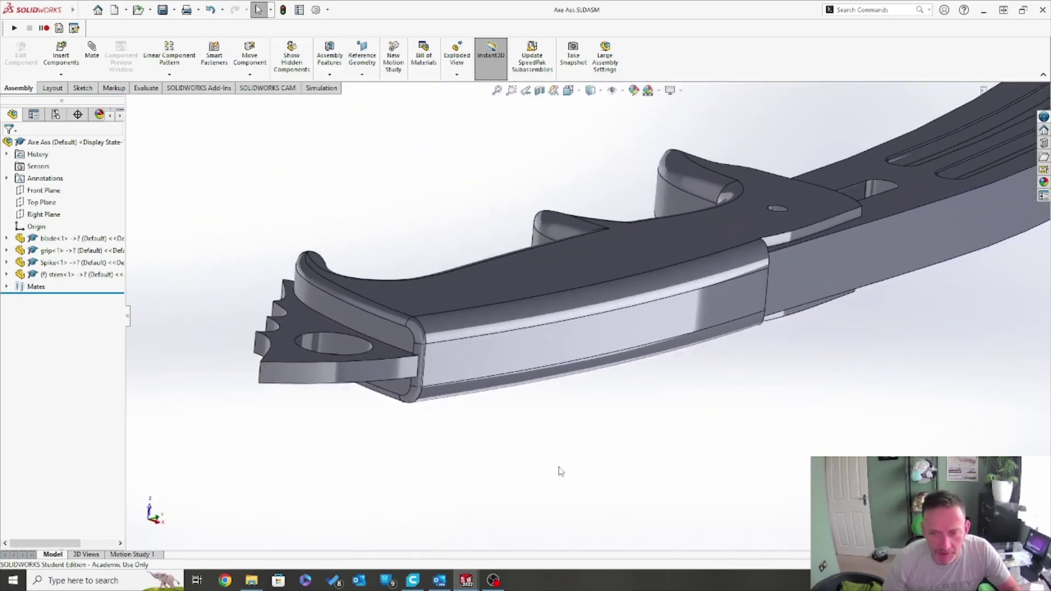
{"action": "left_click", "coordinate": [432, 303]}
{"action": "mouse_move", "coordinate": [492, 442]}
{"action": "middle_mouse_down"}
{"action": "mouse_move", "coordinate": [479, 439]}
{"action": "mouse_move", "coordinate": [496, 430]}
{"action": "middle_mouse_up"}
{"action": "left_click", "coordinate": [496, 430]}
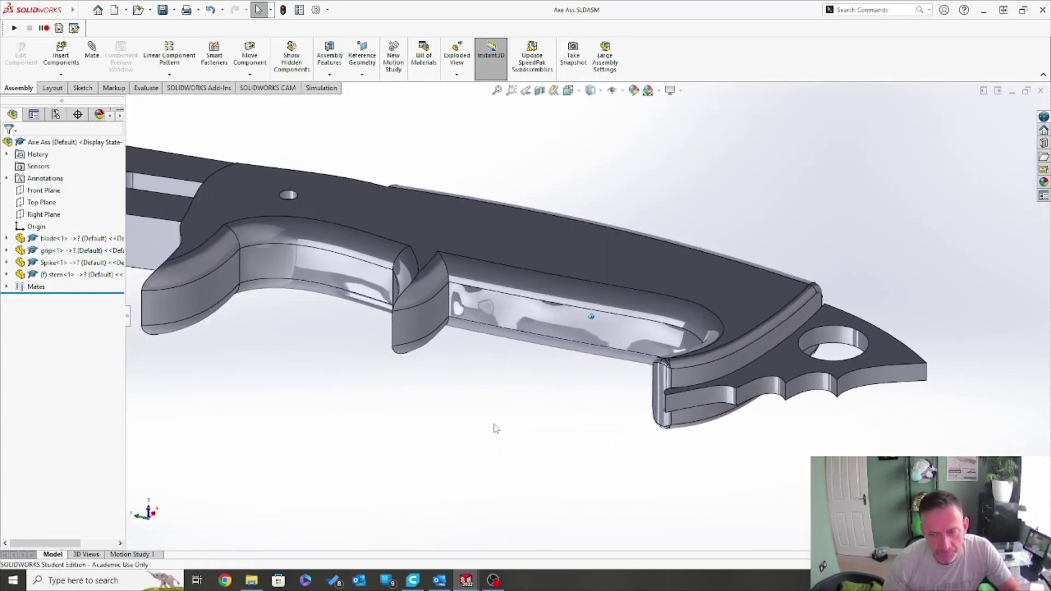
{"action": "left_click", "coordinate": [699, 257]}
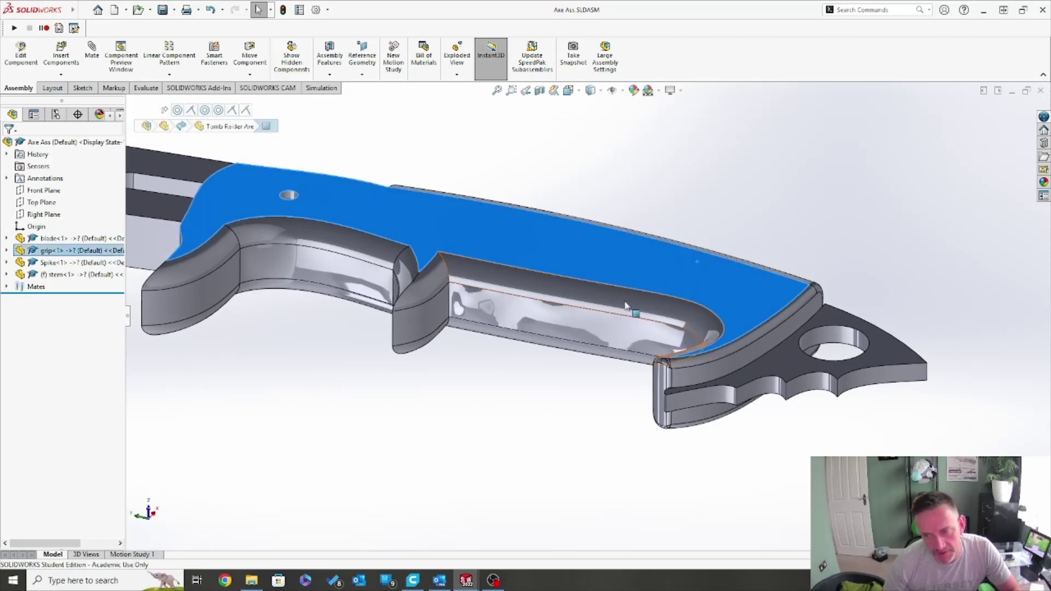
{"action": "left_click", "coordinate": [561, 420]}
{"action": "middle_click_drag", "start_coordinate": [561, 420], "coordinate": [700, 274]}
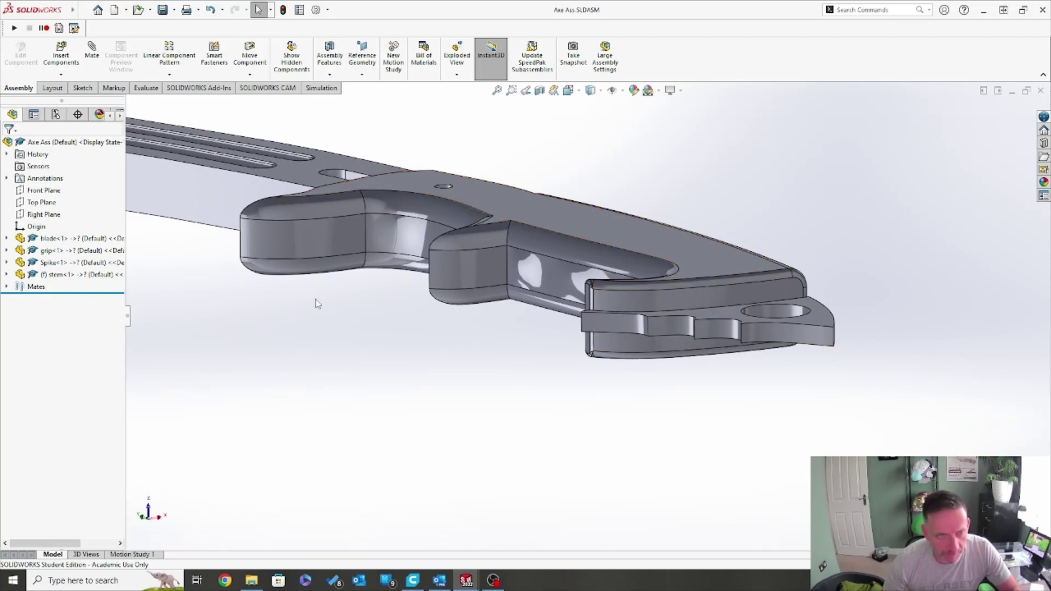
Switch back to the Tomb Raider Axe part and inspect the flat side face of the grip near the spike.
{"action": "key", "text": "ctrl+Tab"}
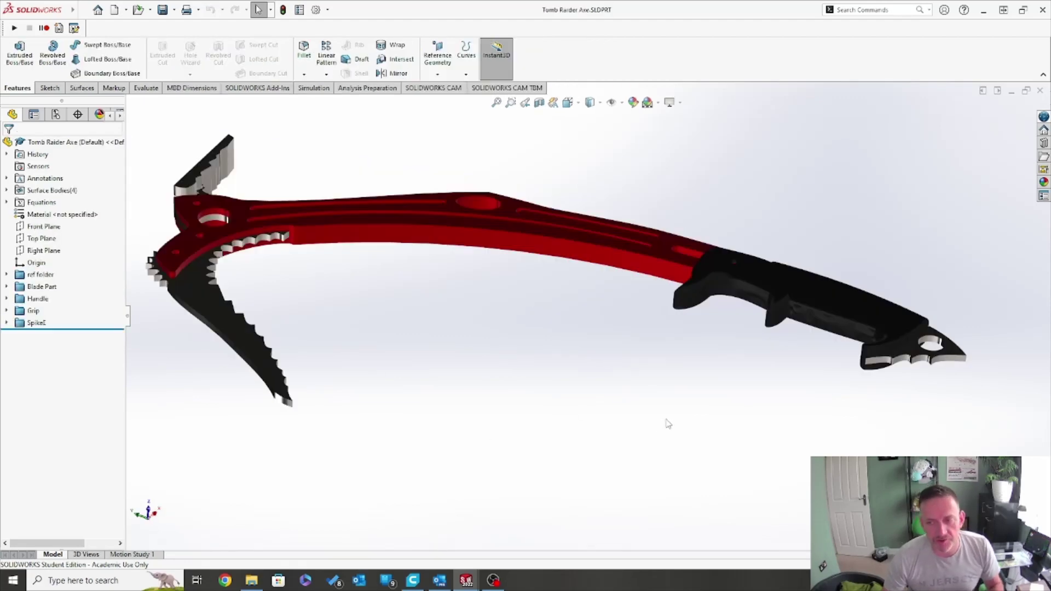
{"action": "mouse_move", "coordinate": [1036, 390]}
{"action": "middle_mouse_down"}
{"action": "mouse_move", "coordinate": [864, 315]}
{"action": "mouse_move", "coordinate": [887, 254]}
{"action": "mouse_move", "coordinate": [870, 296]}
{"action": "mouse_move", "coordinate": [713, 340]}
{"action": "middle_mouse_up"}
{"action": "scroll", "coordinate": [713, 341], "scroll_direction": "up", "scroll_amount": 3}
{"action": "left_click", "coordinate": [745, 312]}
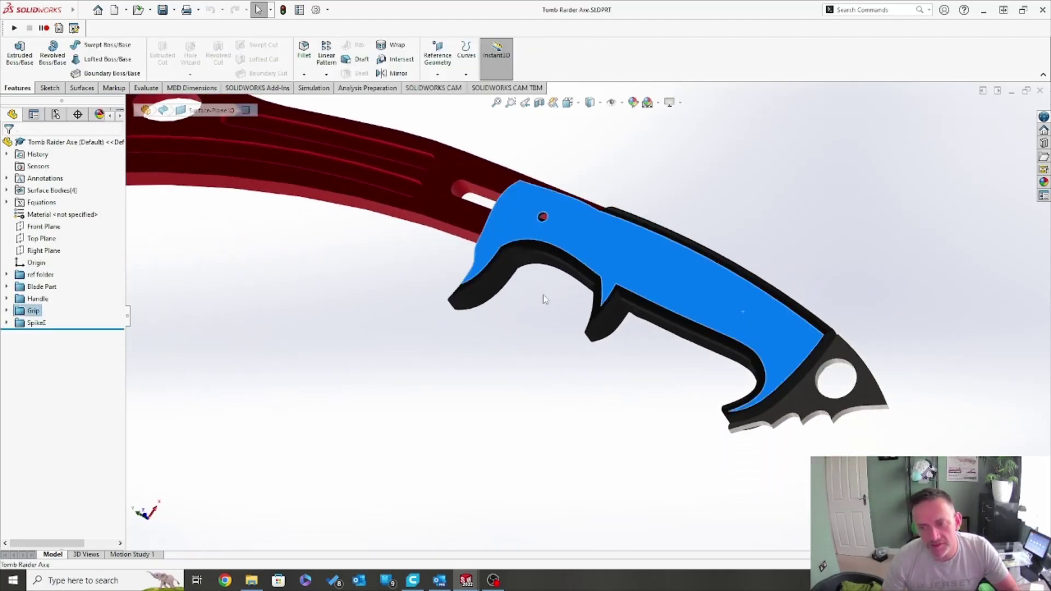
{"action": "middle_click_drag", "start_coordinate": [655, 211], "coordinate": [739, 292]}
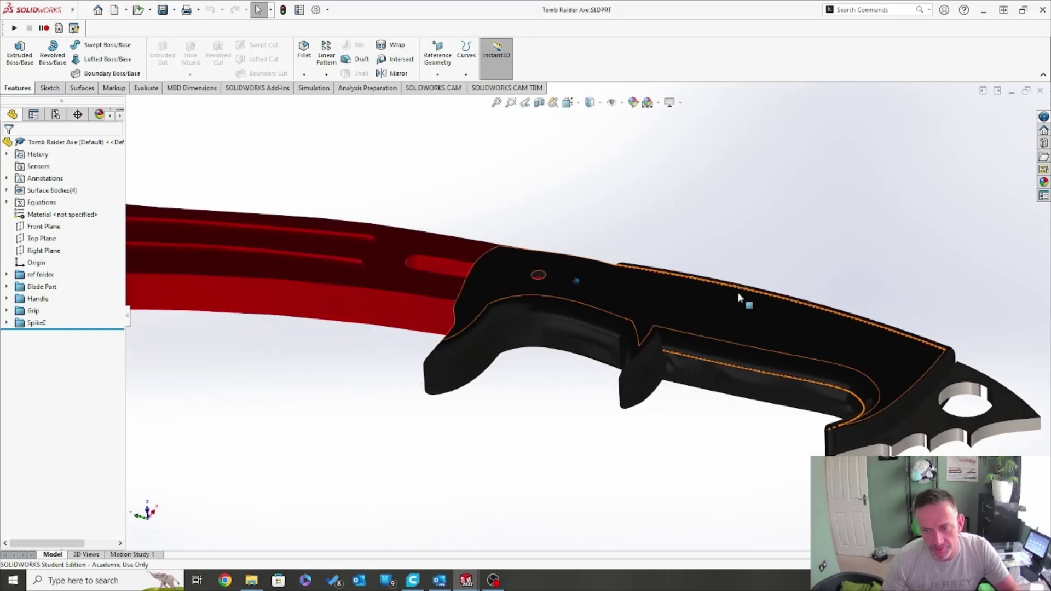
{"action": "left_click", "coordinate": [735, 313]}
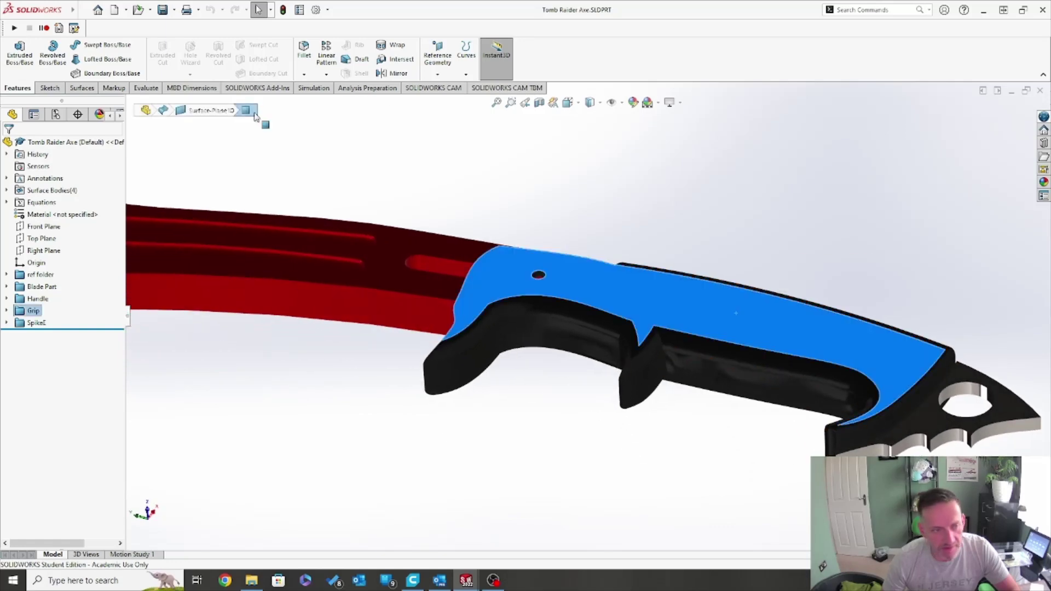
Review the features in the Grip folder, checking Surface-Extrude6 and its sketch for the existing grip hole.
{"action": "left_click", "coordinate": [6, 311]}
{"action": "scroll", "coordinate": [76, 422], "scroll_direction": "down", "scroll_amount": 1}
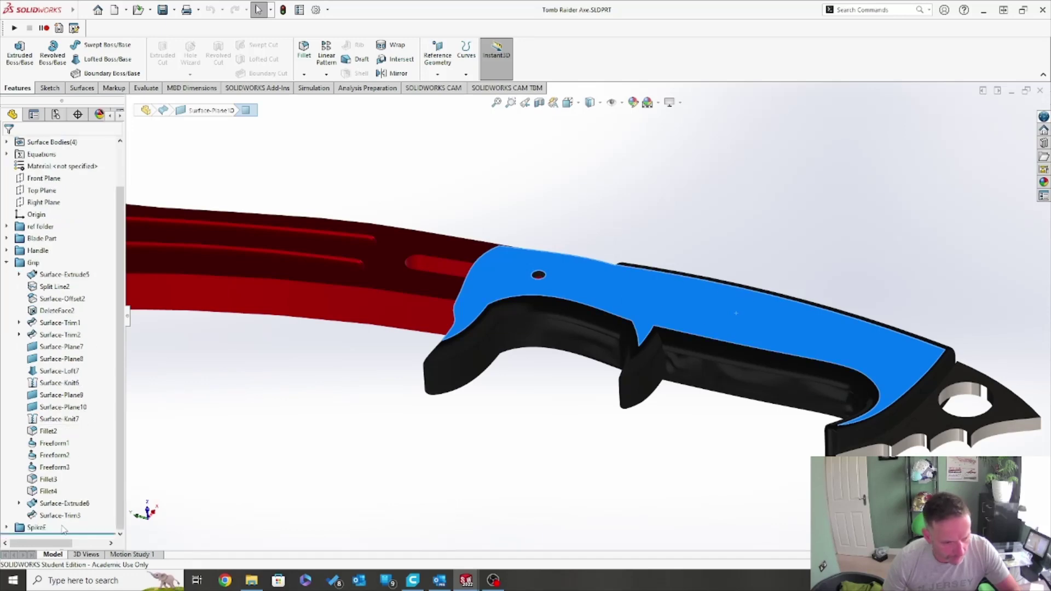
{"action": "left_click", "coordinate": [71, 506]}
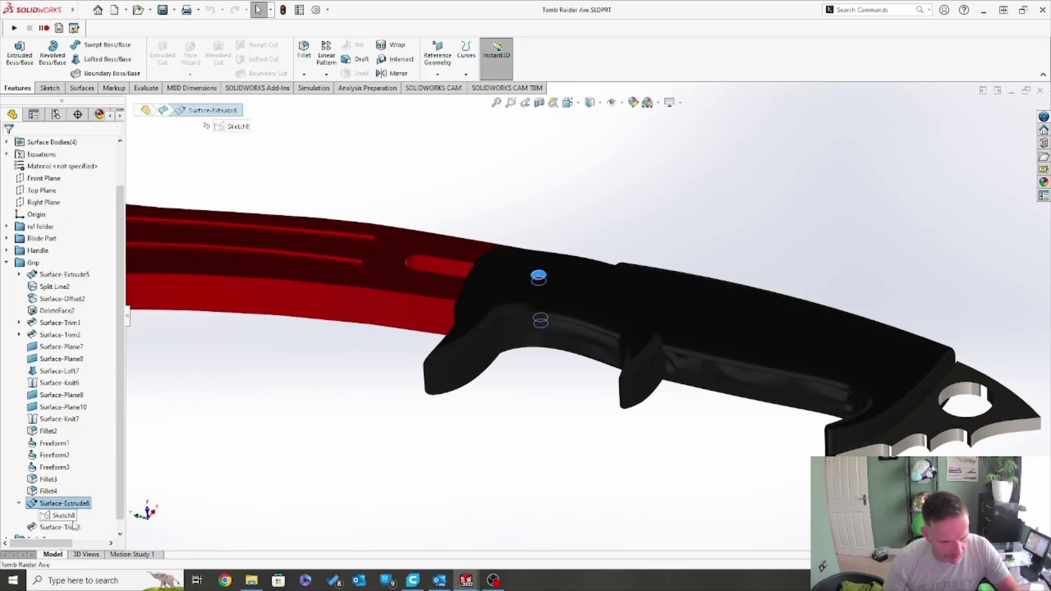
{"action": "left_click", "coordinate": [74, 516]}
{"action": "scroll", "coordinate": [76, 518], "scroll_direction": "up", "scroll_amount": 4}
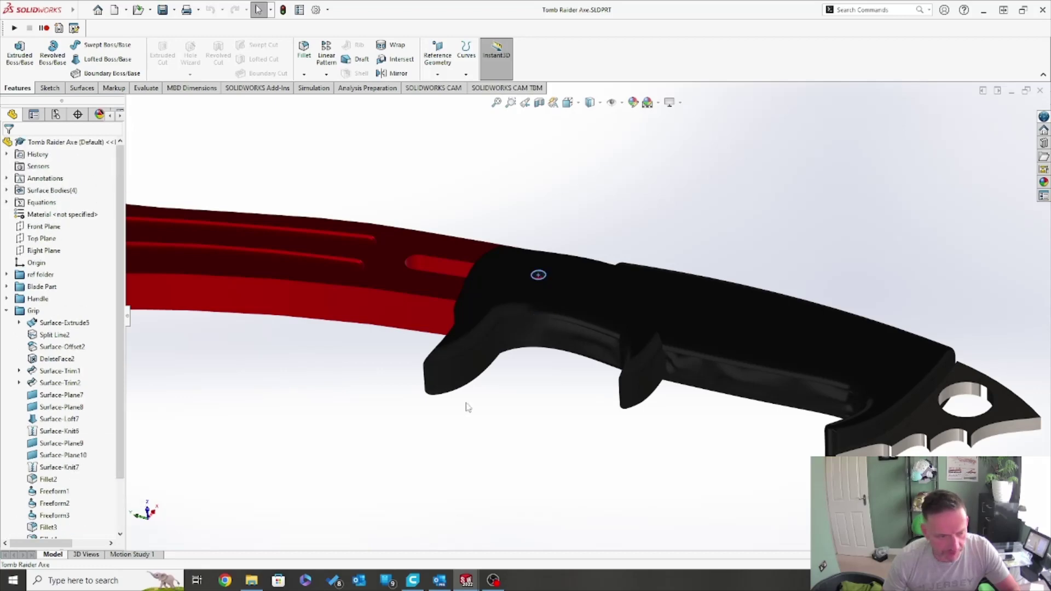
{"action": "scroll", "coordinate": [469, 407], "scroll_direction": "down", "scroll_amount": 5}
{"action": "scroll", "coordinate": [509, 372], "scroll_direction": "up", "scroll_amount": 5}
{"action": "middle_click_drag", "start_coordinate": [735, 307], "coordinate": [745, 387]}
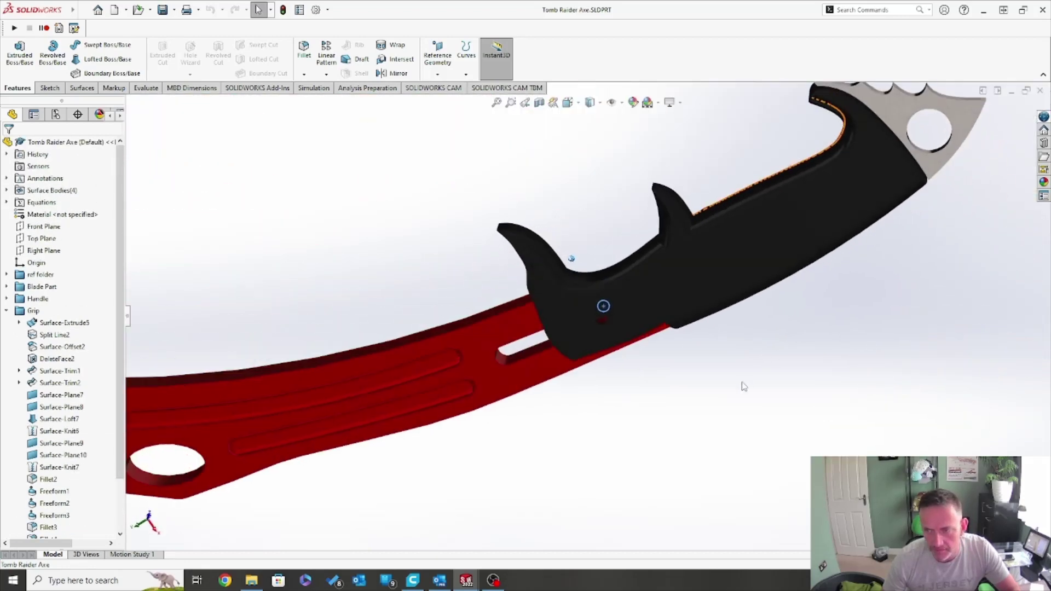
Display the axe part as a wireframe and bring the grip and spike joint into view.
{"action": "left_click", "coordinate": [592, 104]}
{"action": "left_click", "coordinate": [571, 102]}
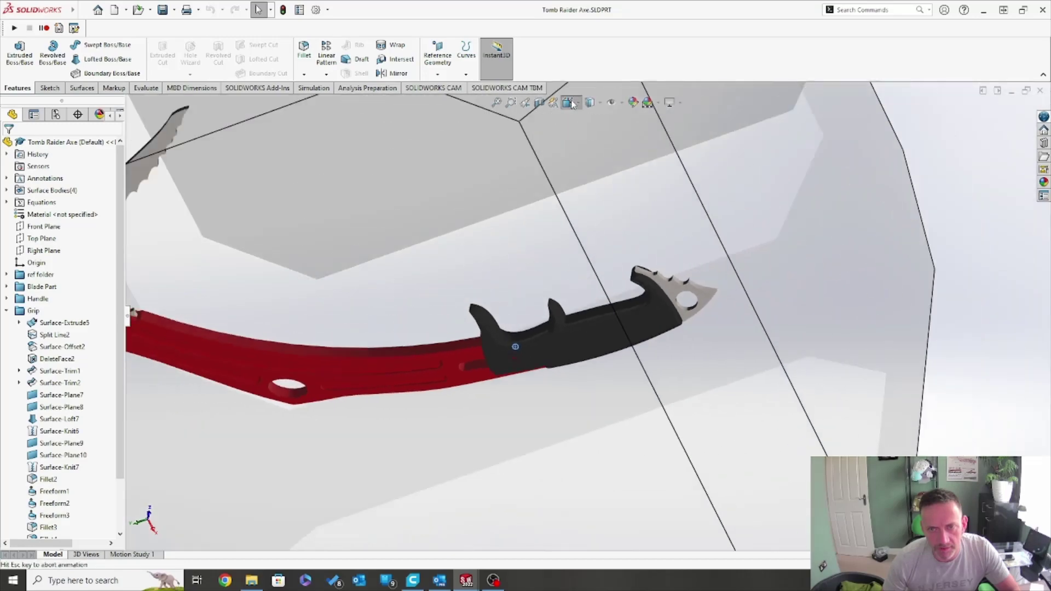
{"action": "left_click", "coordinate": [612, 103]}
{"action": "left_click", "coordinate": [592, 103]}
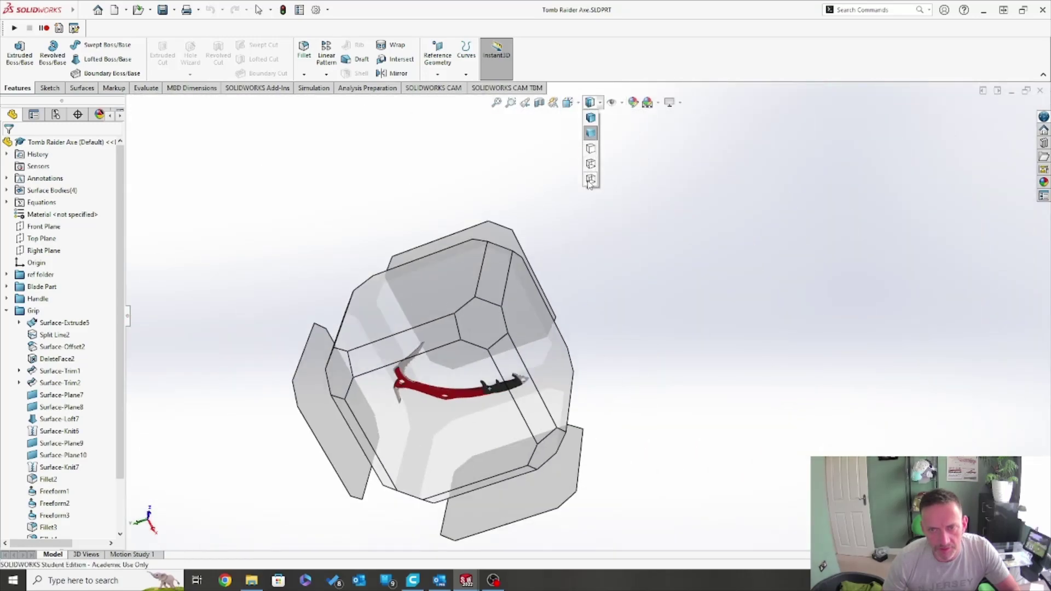
{"action": "left_click", "coordinate": [589, 180]}
{"action": "middle_click_drag", "start_coordinate": [594, 197], "coordinate": [449, 400]}
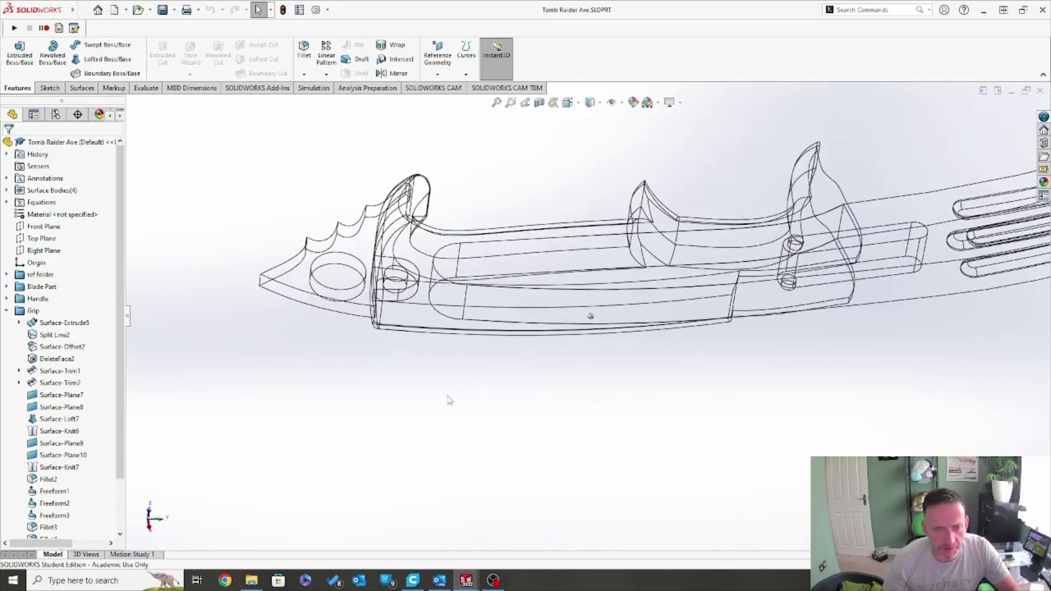
Roll the part history back to just before the spike folder and show the Master Sketch from the ref folder.
{"action": "left_click", "coordinate": [421, 257]}
{"action": "left_click", "coordinate": [433, 421]}
{"action": "left_click", "coordinate": [6, 311]}
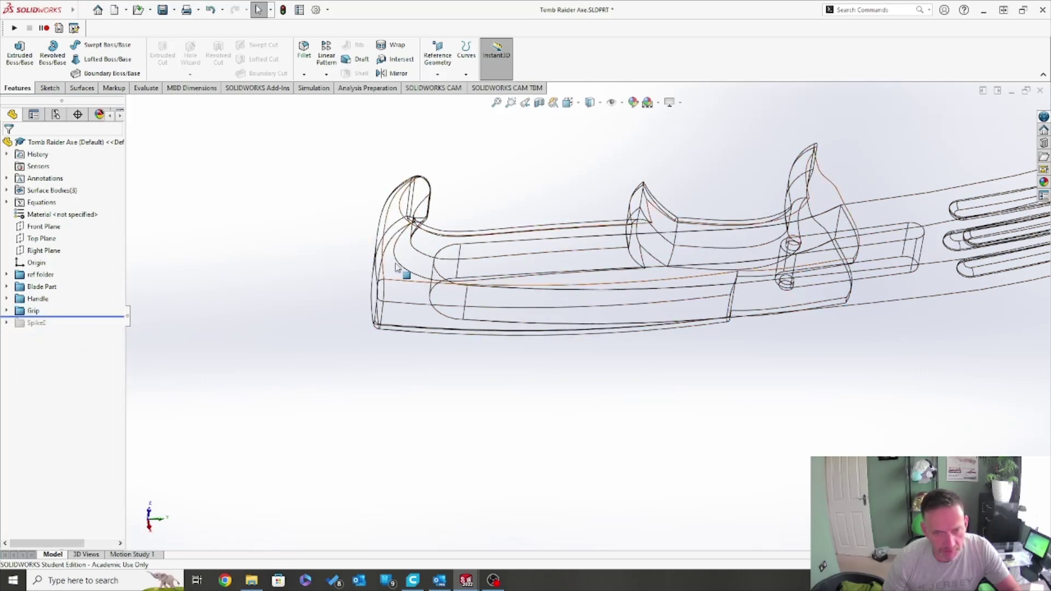
{"action": "left_click", "coordinate": [7, 275]}
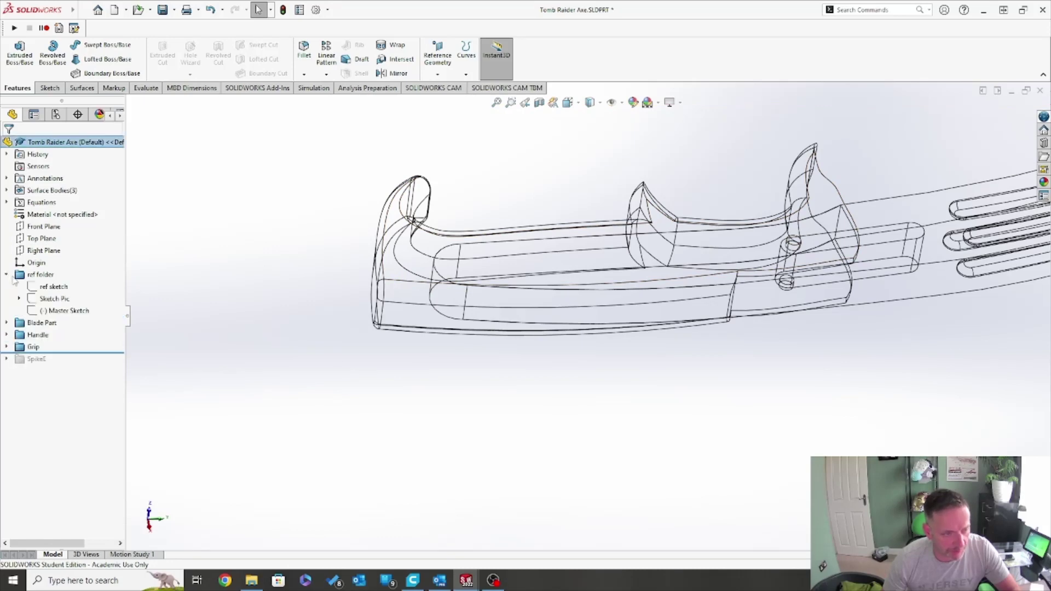
{"action": "left_click", "coordinate": [56, 313]}
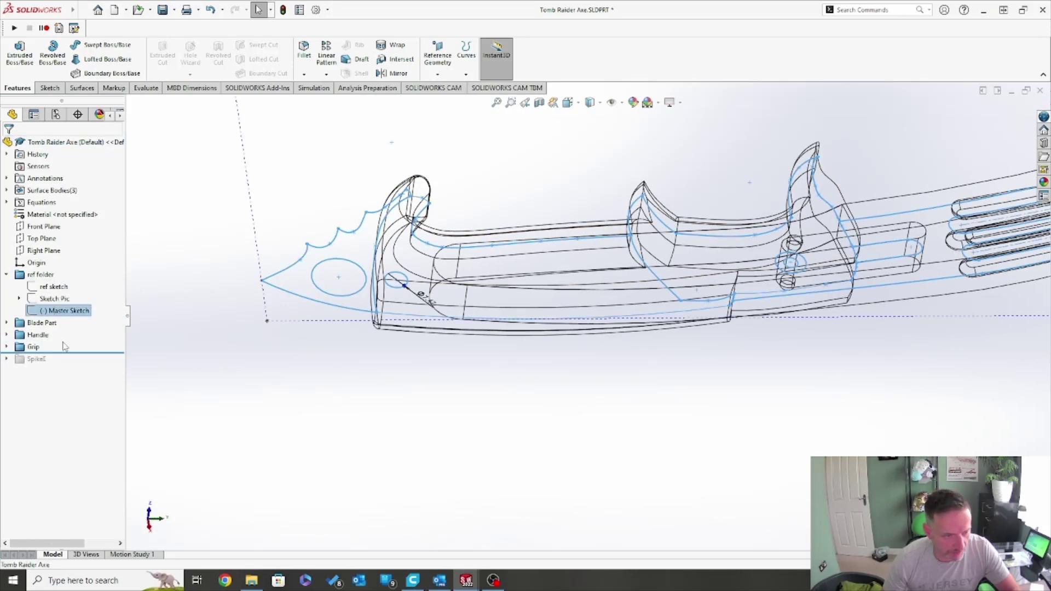
{"action": "right_click", "coordinate": [64, 319]}
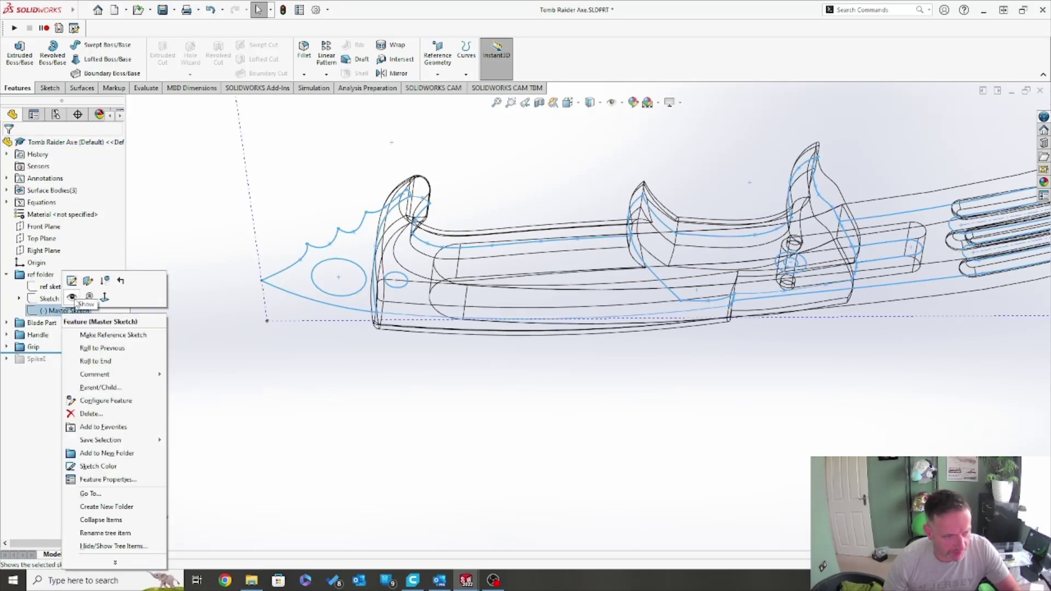
{"action": "left_click", "coordinate": [73, 298]}
Sketch on the grip's flat side face, converting the Master Sketch's small circle near the spike end, and hide the Master Sketch.
{"action": "left_click", "coordinate": [415, 258]}
{"action": "left_click", "coordinate": [49, 89]}
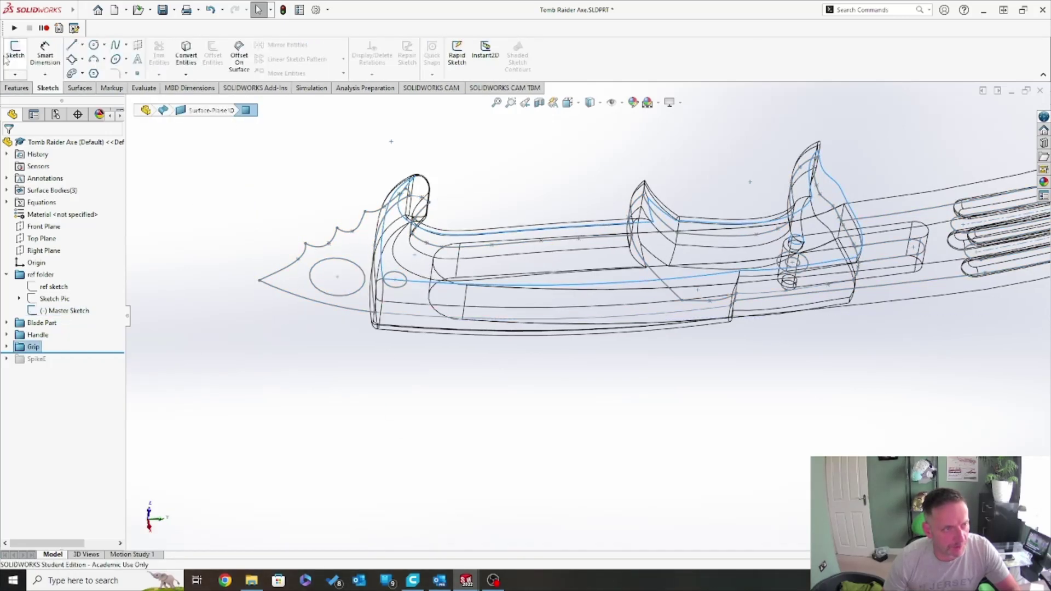
{"action": "left_click", "coordinate": [12, 55]}
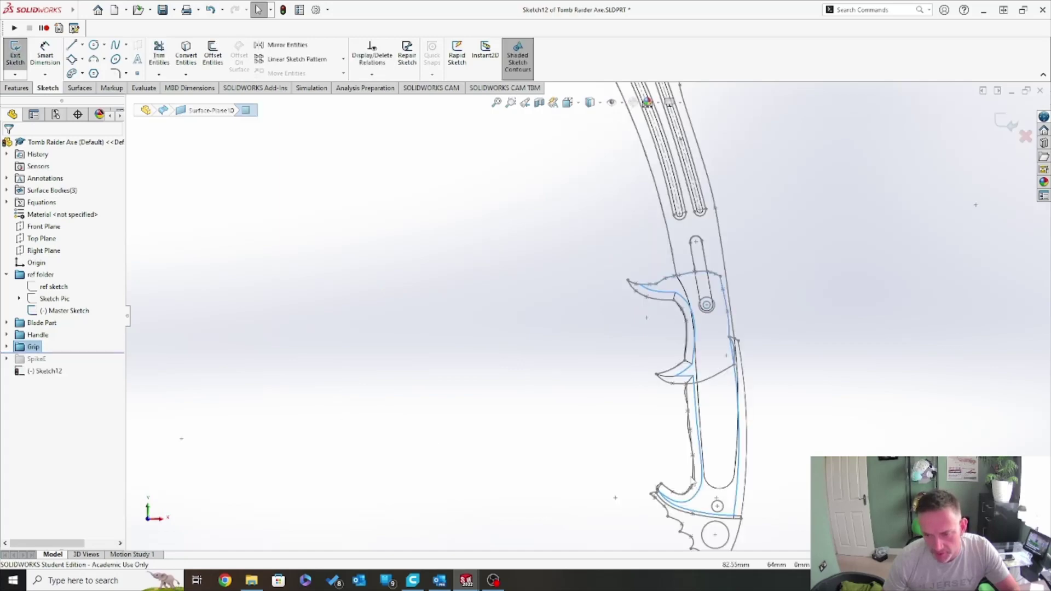
{"action": "scroll", "coordinate": [746, 517], "scroll_direction": "down", "scroll_amount": 5}
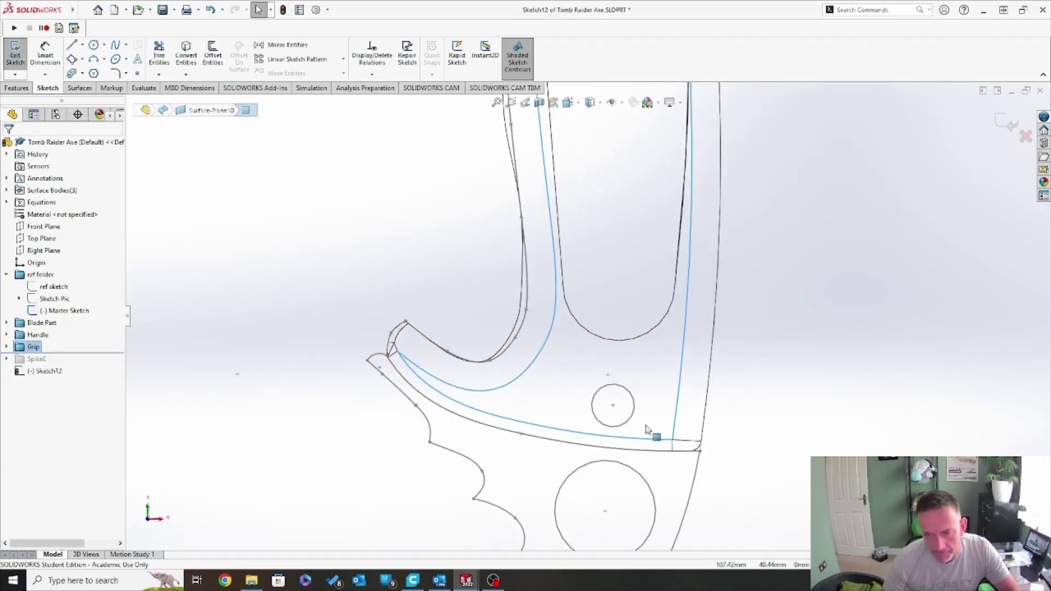
{"action": "left_click", "coordinate": [191, 163]}
{"action": "left_click", "coordinate": [185, 52]}
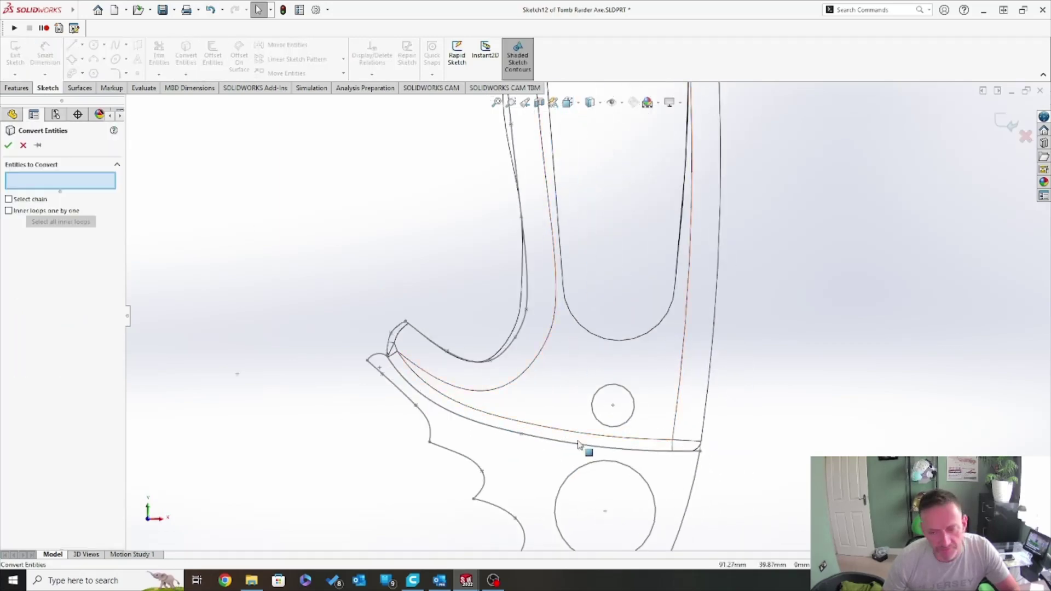
{"action": "left_click", "coordinate": [613, 426]}
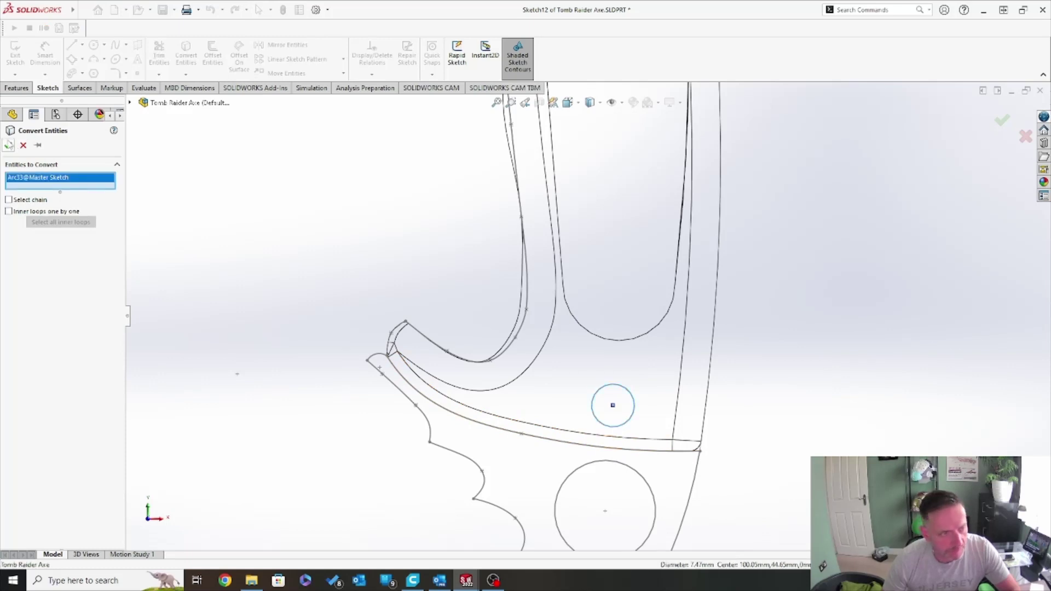
{"action": "key", "text": "Return"}
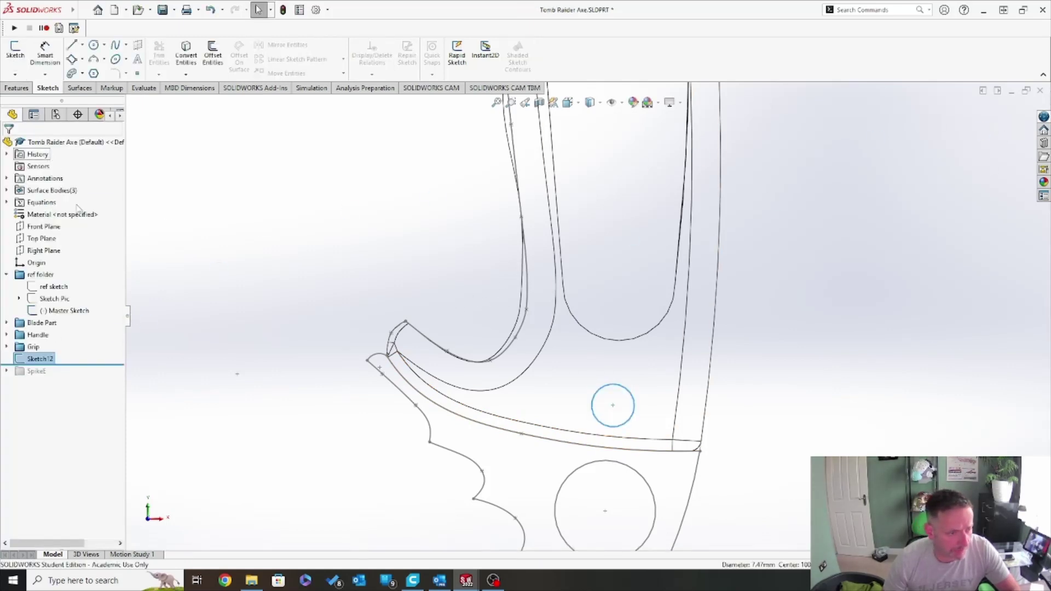
{"action": "right_click", "coordinate": [82, 311]}
{"action": "left_click", "coordinate": [78, 300]}
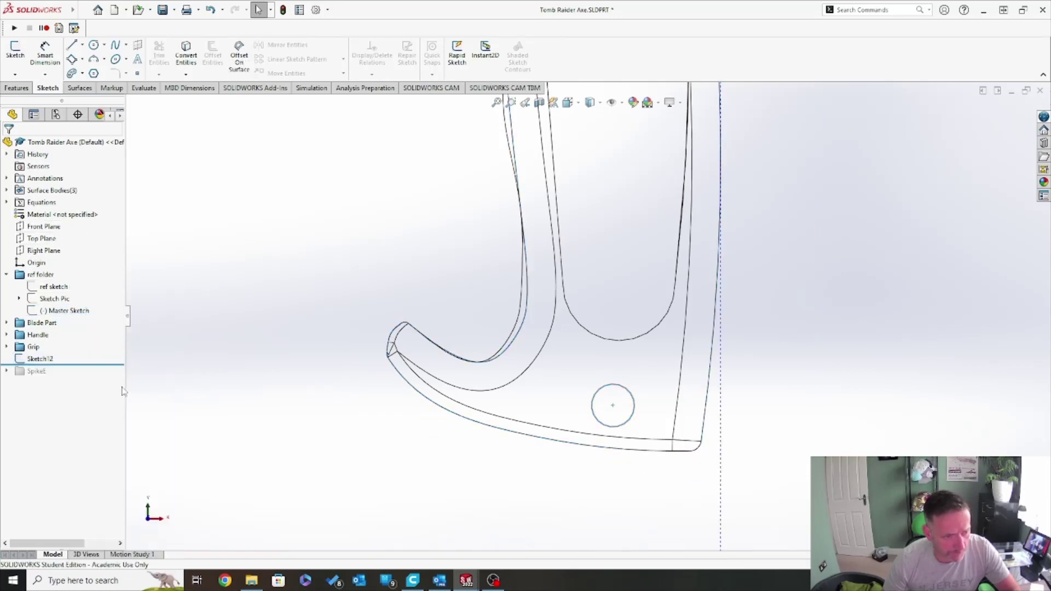
Show the axe part in an isometric view, shaded with edges.
{"action": "key", "text": "ctrl+7"}
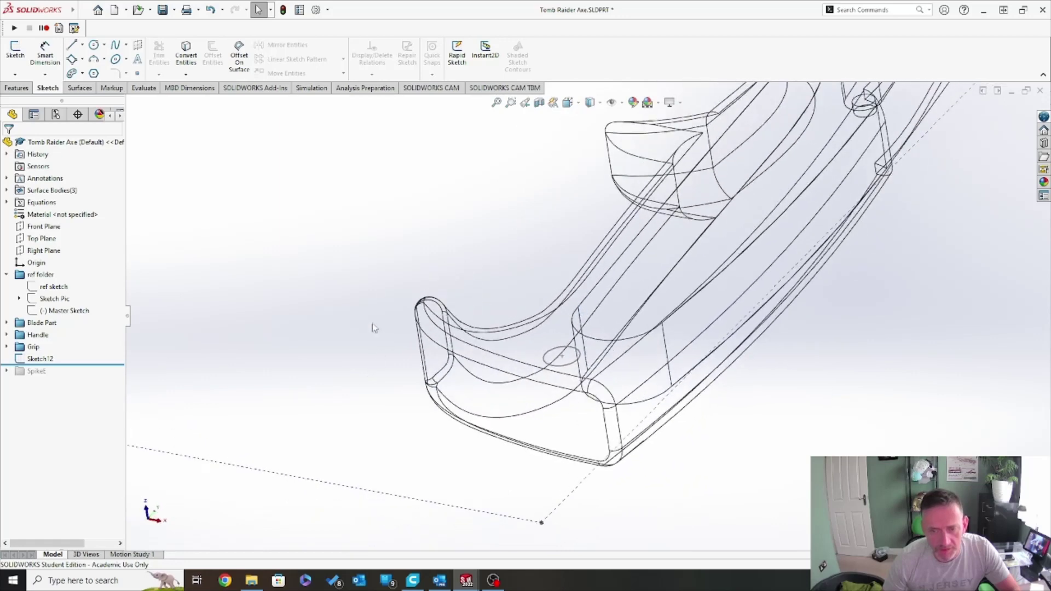
{"action": "left_click", "coordinate": [77, 91]}
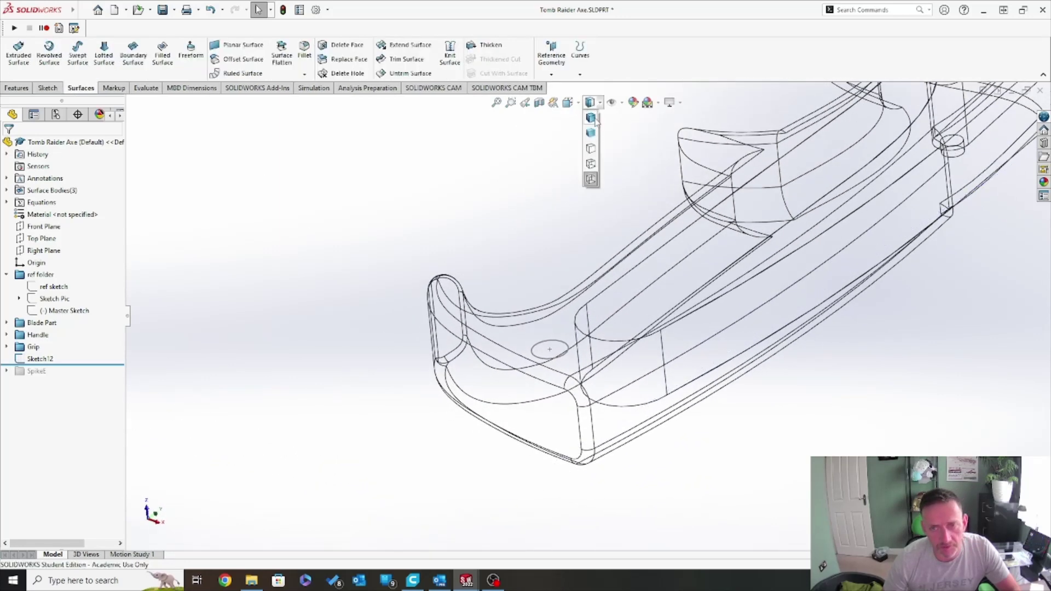
{"action": "left_click", "coordinate": [595, 118]}
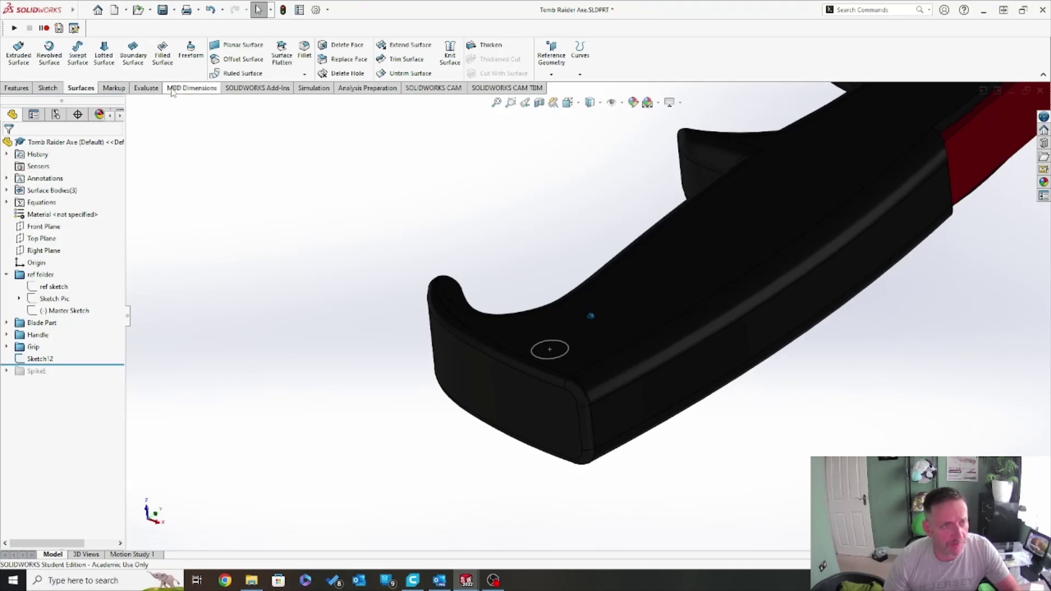
Trim a hole through both side faces of the grip with the converted circle sketch, removing the two enclosed circular pieces.
{"action": "left_click", "coordinate": [420, 63]}
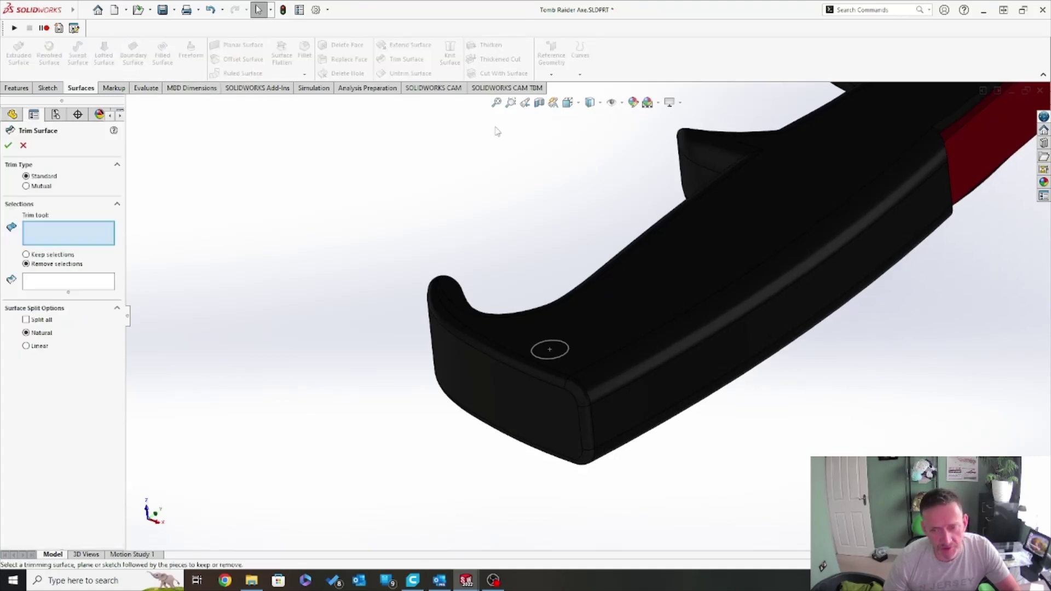
{"action": "left_click", "coordinate": [559, 358]}
{"action": "mouse_move", "coordinate": [422, 457]}
{"action": "middle_mouse_down"}
{"action": "mouse_move", "coordinate": [369, 486]}
{"action": "mouse_move", "coordinate": [586, 490]}
{"action": "mouse_move", "coordinate": [718, 458]}
{"action": "mouse_move", "coordinate": [683, 332]}
{"action": "mouse_move", "coordinate": [734, 446]}
{"action": "mouse_move", "coordinate": [795, 415]}
{"action": "mouse_move", "coordinate": [688, 327]}
{"action": "middle_mouse_up"}
{"action": "left_click", "coordinate": [641, 326]}
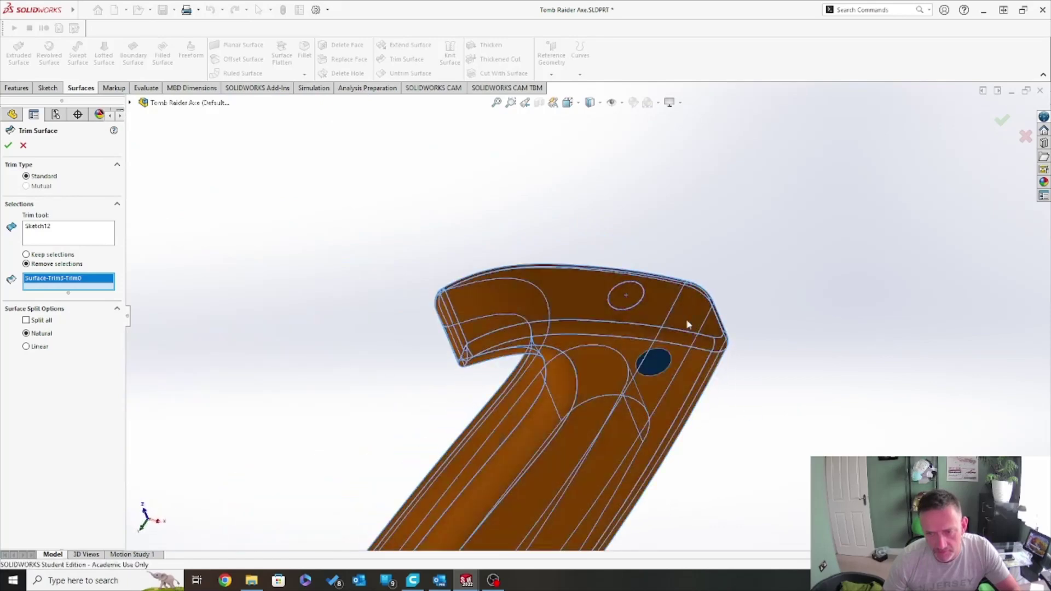
{"action": "middle_click_drag", "start_coordinate": [638, 298], "coordinate": [676, 399]}
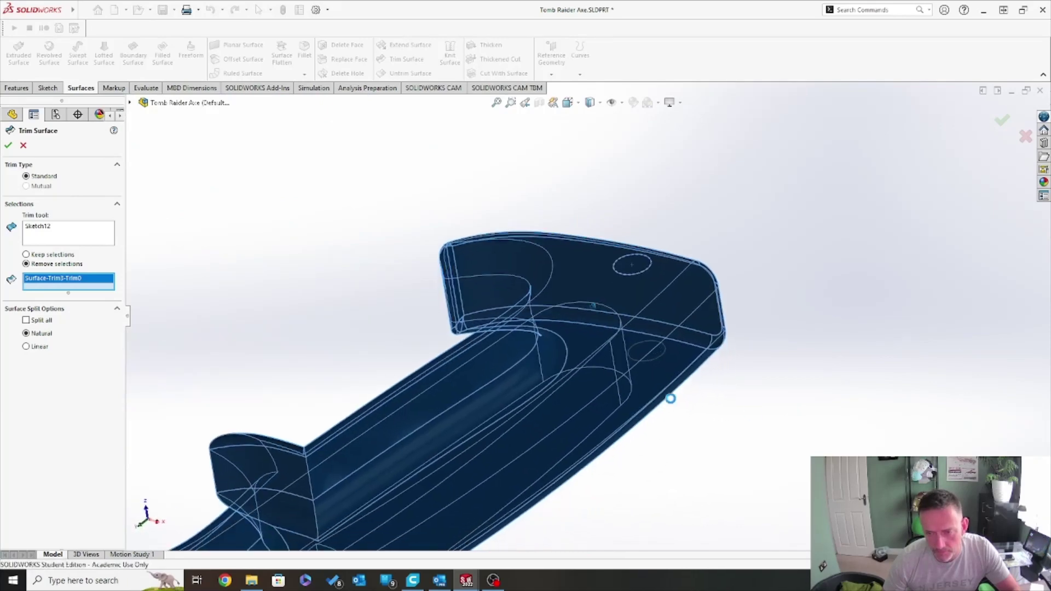
{"action": "left_click", "coordinate": [656, 352]}
{"action": "middle_click_drag", "start_coordinate": [656, 352], "coordinate": [4, 157]}
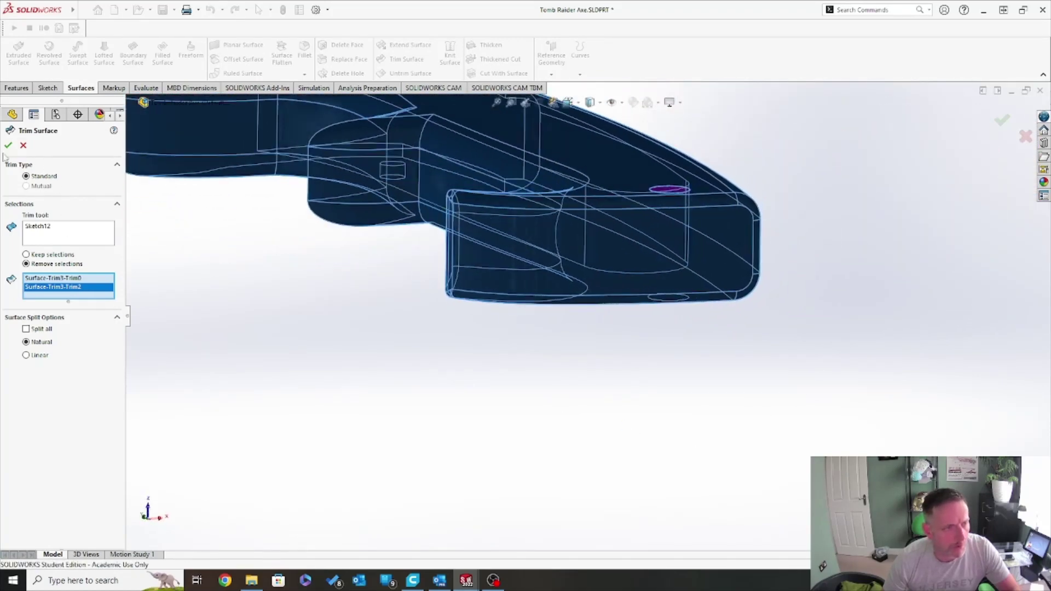
{"action": "key", "text": "Return"}
{"action": "middle_click_drag", "start_coordinate": [317, 345], "coordinate": [539, 343]}
{"action": "middle_click_drag", "start_coordinate": [566, 318], "coordinate": [324, 409]}
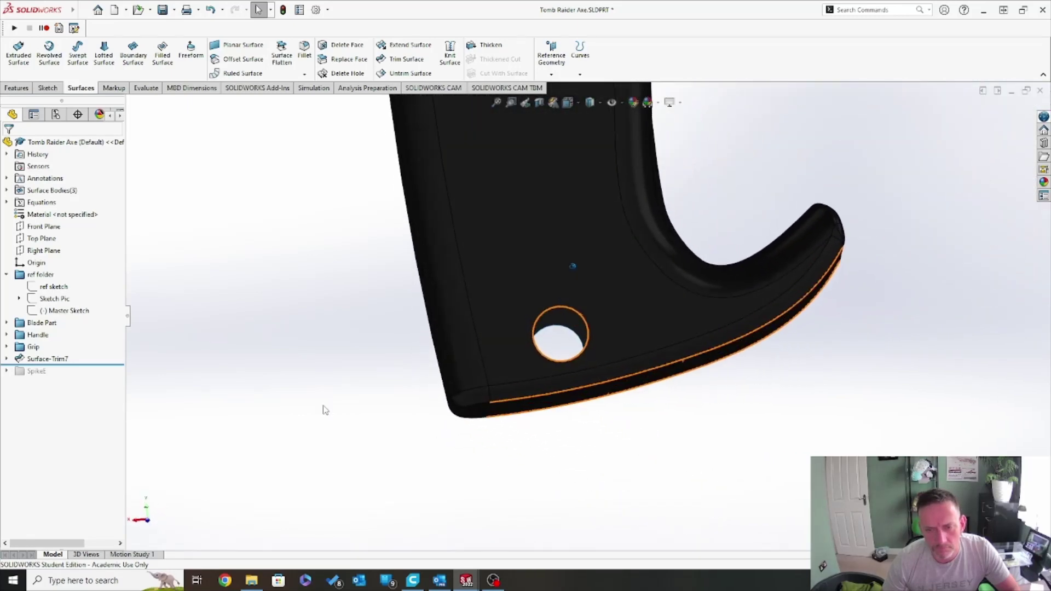
Move the Surface-Trim7 feature into the Grip folder, directly below Surface-Extrude6.
{"action": "left_click", "coordinate": [7, 347]}
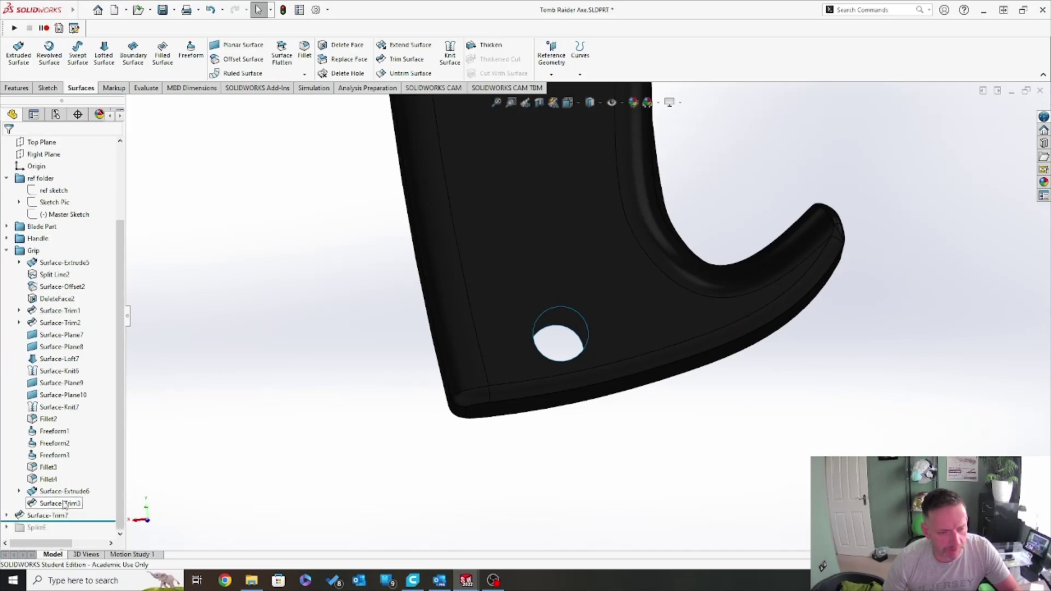
{"action": "left_click", "coordinate": [64, 505]}
{"action": "left_click", "coordinate": [54, 517]}
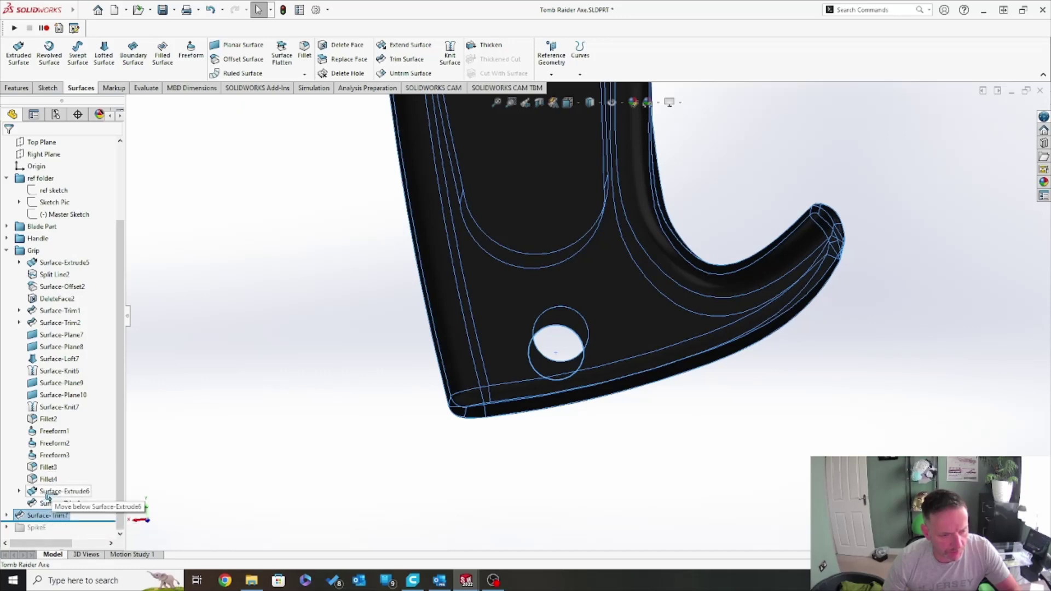
{"action": "left_click_drag", "start_coordinate": [47, 497], "coordinate": [48, 498]}
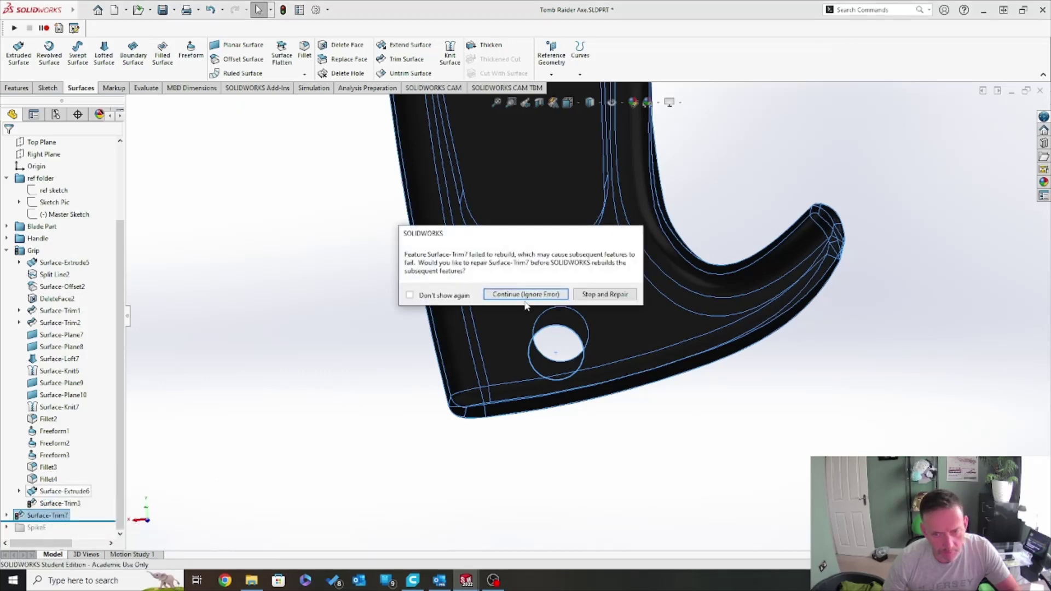
{"action": "left_click", "coordinate": [510, 295]}
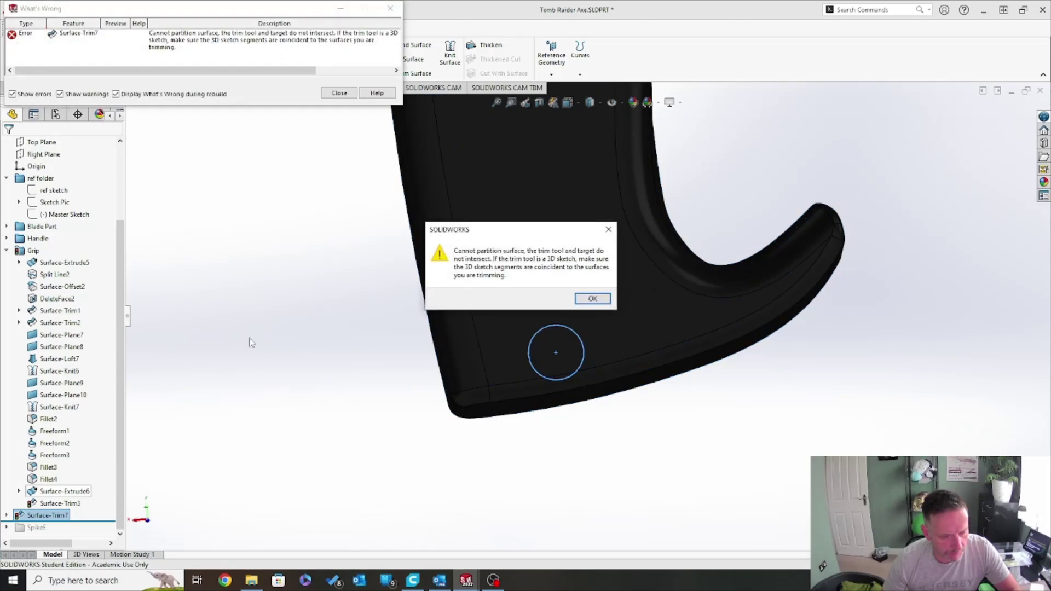
{"action": "left_click", "coordinate": [593, 299]}
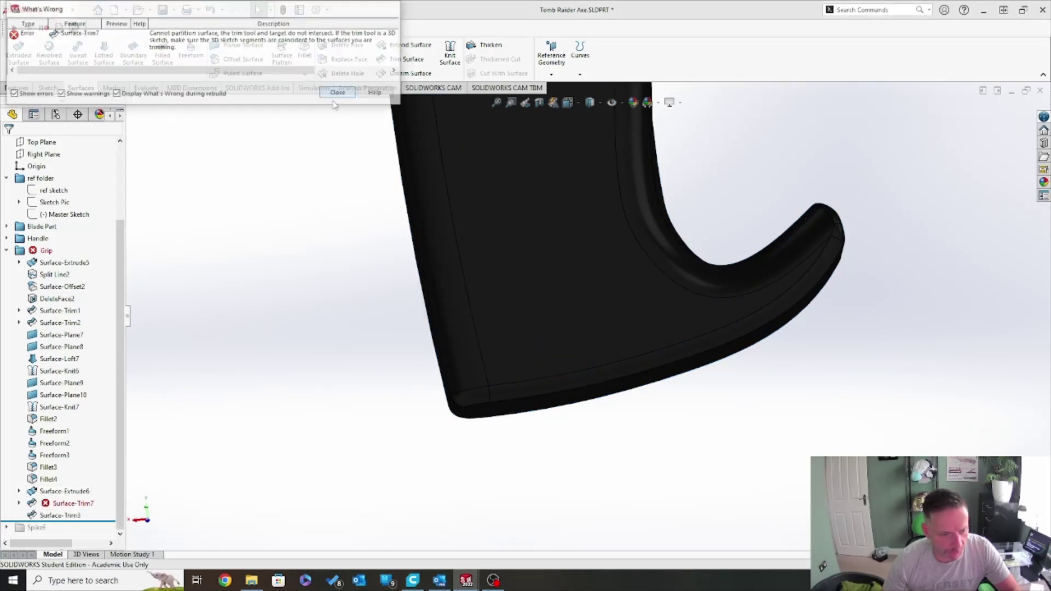
Reorder Surface-Trim3 to directly below Surface-Extrude6, ahead of Surface-Trim7 in the Grip folder.
{"action": "middle_click_drag", "start_coordinate": [486, 354], "coordinate": [345, 465]}
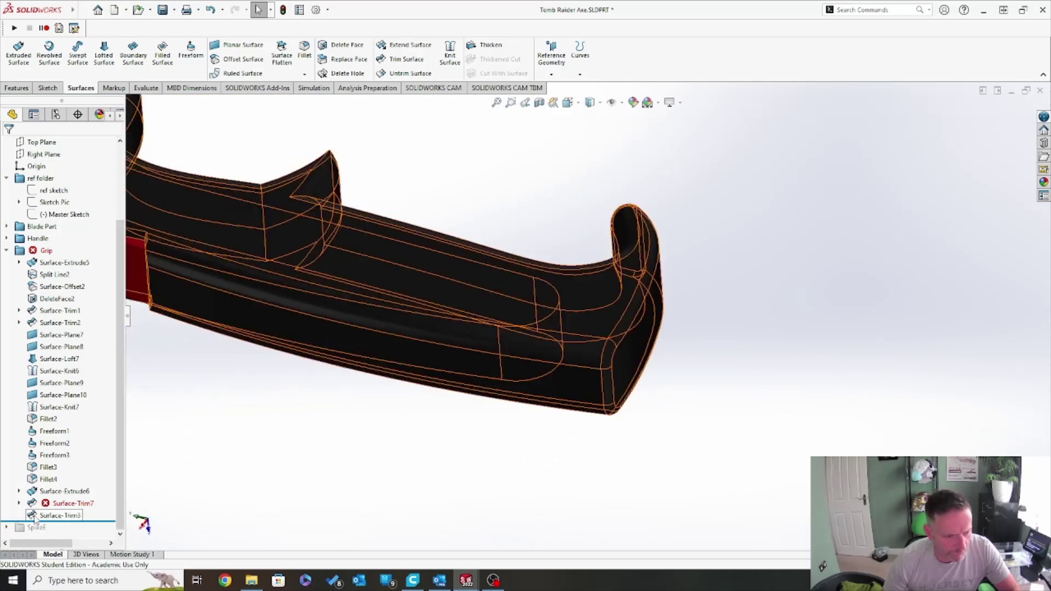
{"action": "left_click", "coordinate": [75, 505]}
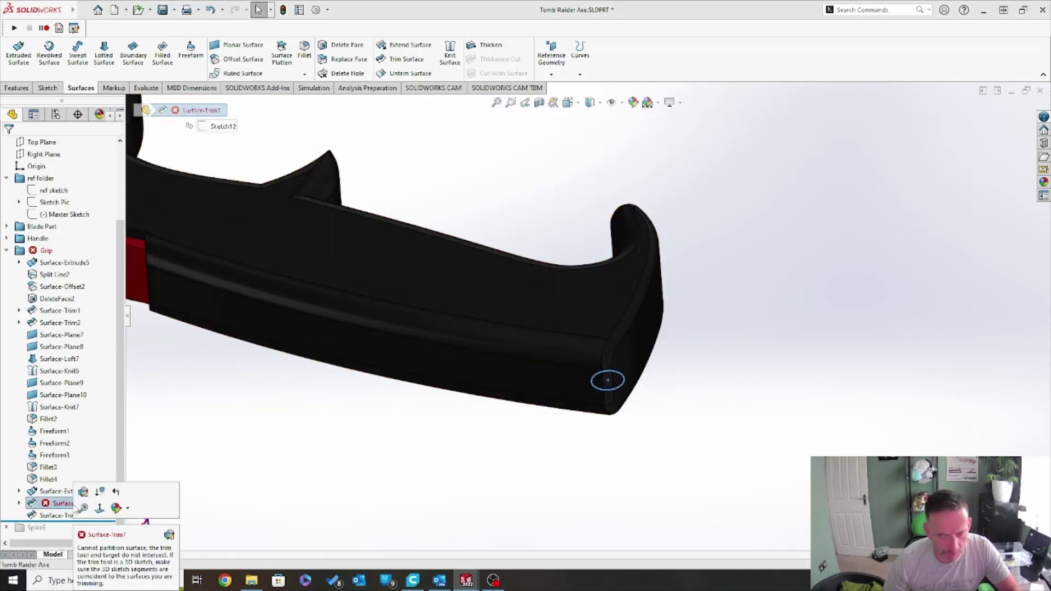
{"action": "left_click", "coordinate": [83, 508]}
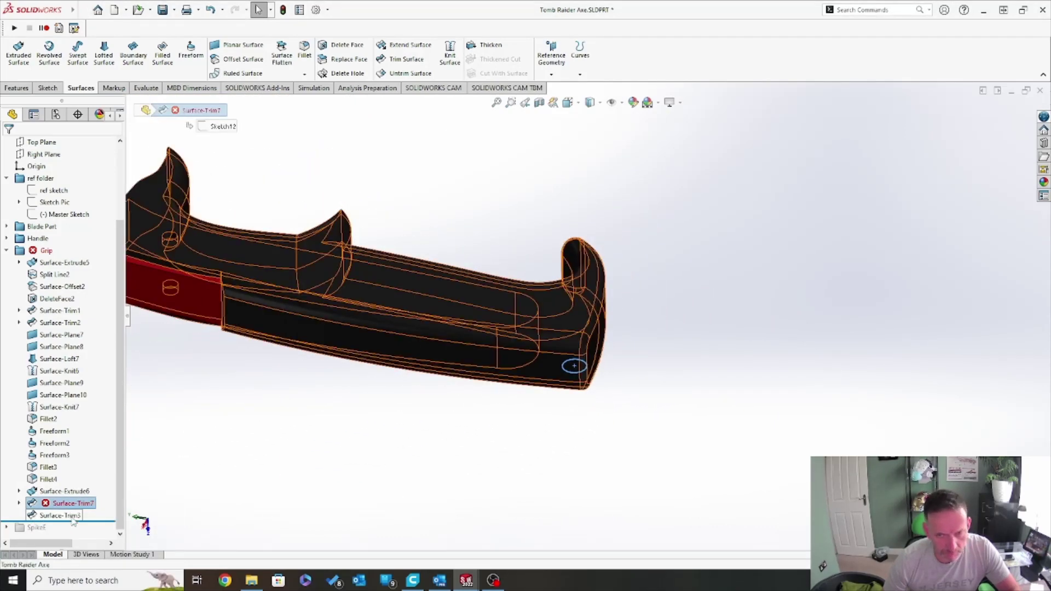
{"action": "left_click", "coordinate": [72, 518]}
{"action": "left_click", "coordinate": [103, 521]}
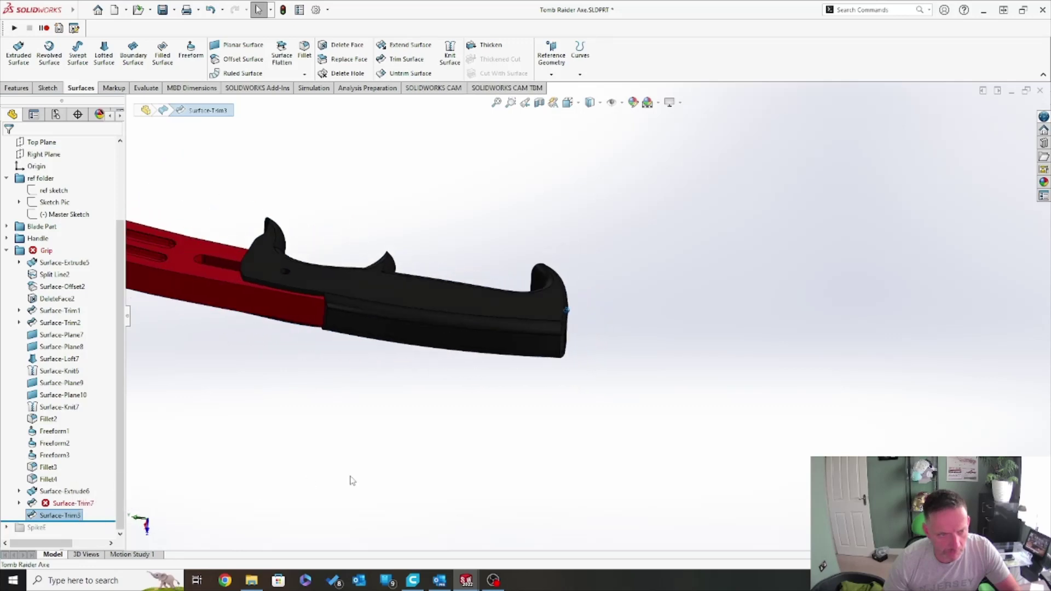
{"action": "left_click", "coordinate": [64, 502]}
{"action": "middle_click_drag", "start_coordinate": [584, 340], "coordinate": [592, 314]}
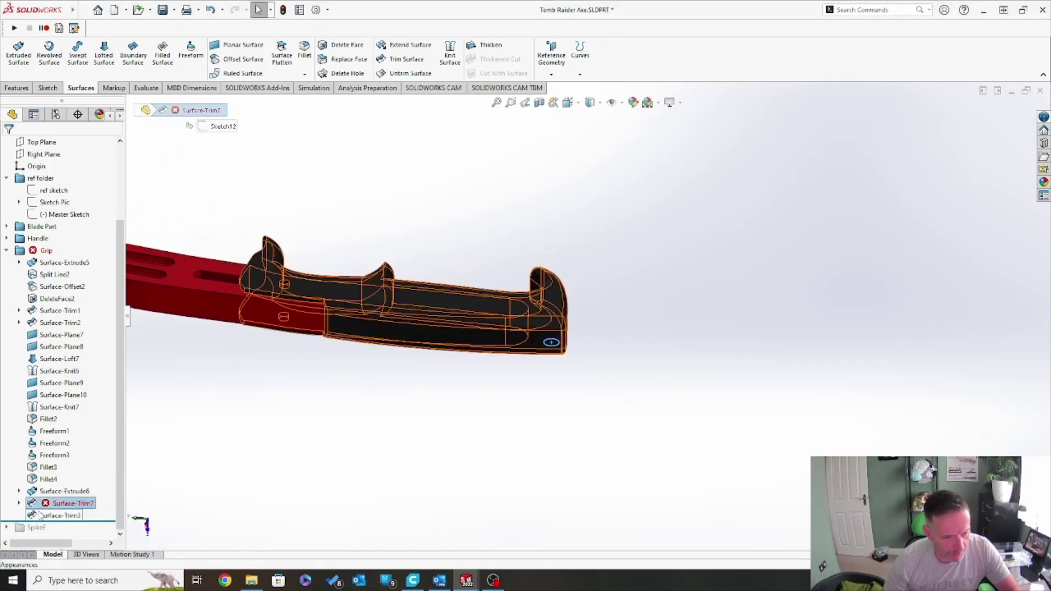
{"action": "left_click_drag", "start_coordinate": [61, 523], "coordinate": [84, 499]}
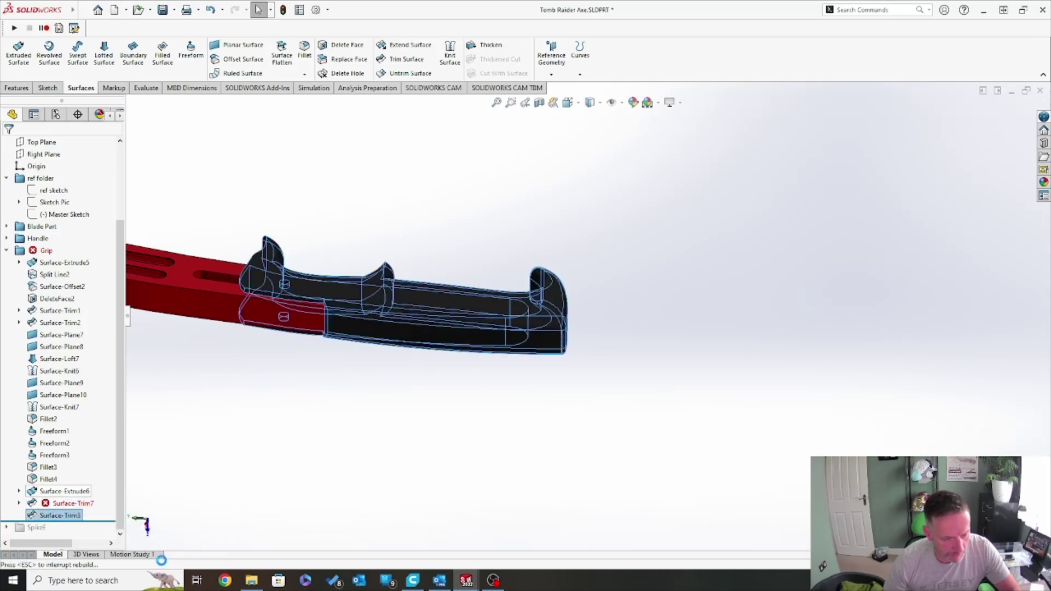
{"action": "middle_click_drag", "start_coordinate": [508, 382], "coordinate": [482, 492]}
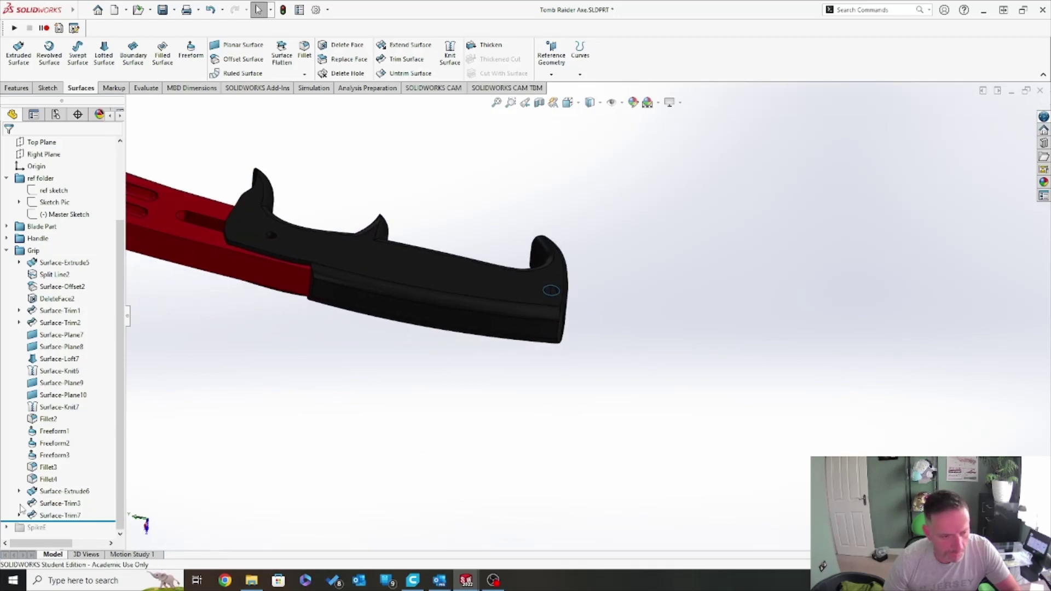
Roll the part history forward past the spike folder and bring the grip's spike end into view.
{"action": "middle_click_drag", "start_coordinate": [493, 443], "coordinate": [122, 493]}
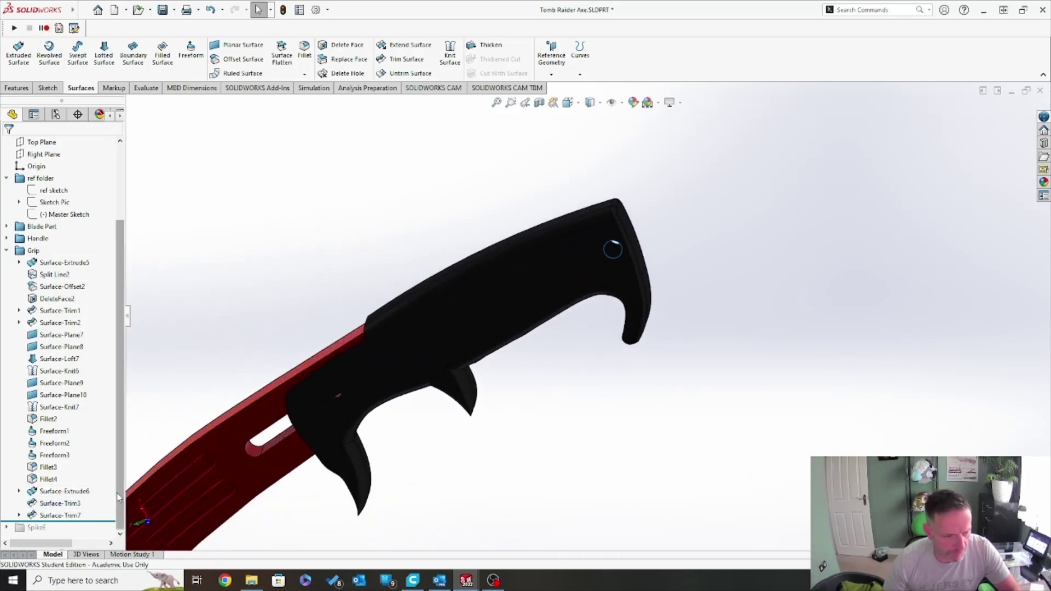
{"action": "middle_click_drag", "start_coordinate": [455, 201], "coordinate": [108, 475]}
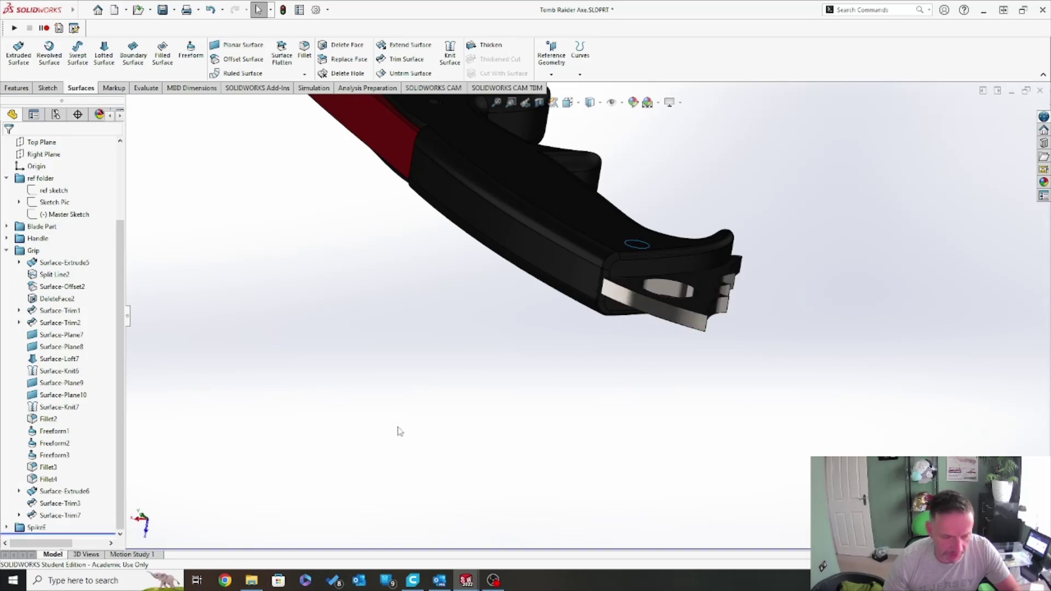
{"action": "middle_click_drag", "start_coordinate": [605, 436], "coordinate": [706, 378]}
{"action": "scroll", "coordinate": [722, 383], "scroll_direction": "down", "scroll_amount": 3}
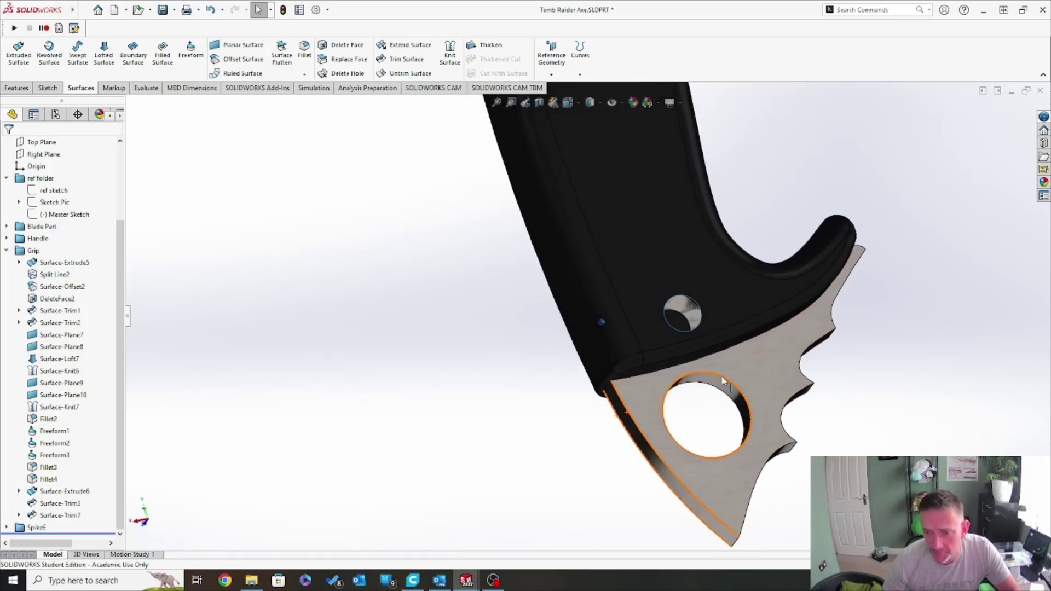
Examine the grip's new hole and its joint with the spike from several angles.
{"action": "key", "text": "Down"}
{"action": "key", "text": "Down"}
{"action": "key", "text": "Down"}
{"action": "key", "text": "Down"}
{"action": "key", "text": "Down"}
{"action": "key", "text": "Down"}
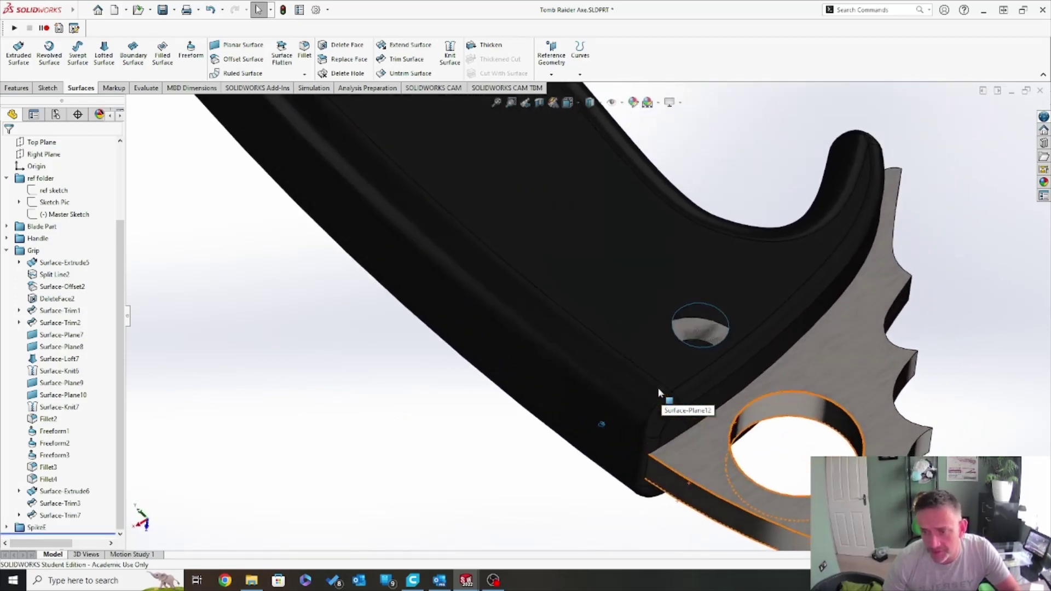
{"action": "key", "text": "Right"}
{"action": "key", "text": "Right"}
{"action": "key", "text": "Right"}
{"action": "key", "text": "Right"}
{"action": "key", "text": "Right"}
{"action": "key", "text": "Right"}
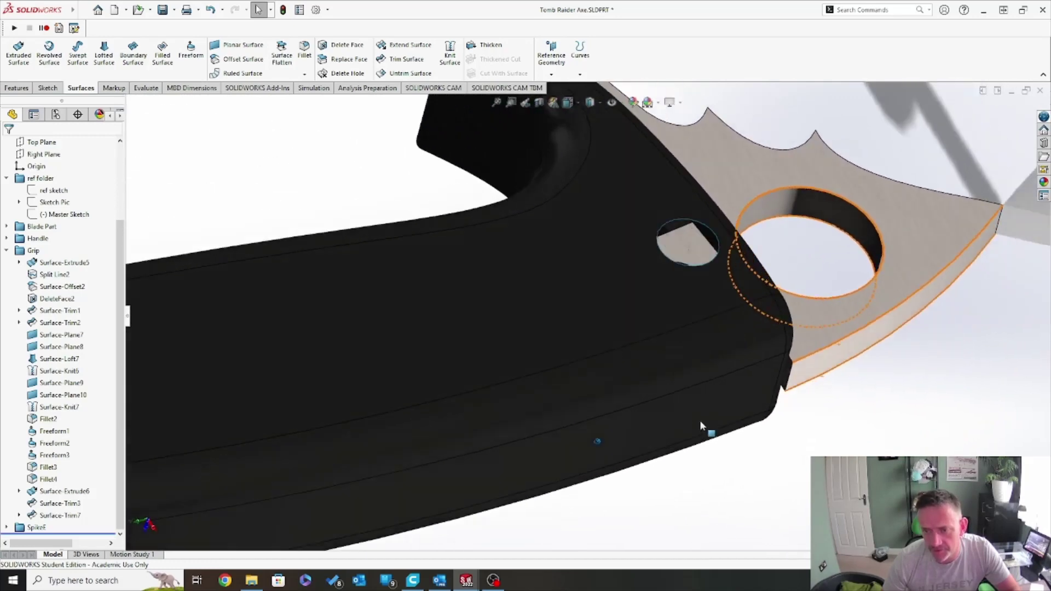
{"action": "key", "text": "Down"}
{"action": "key", "text": "Down"}
{"action": "key", "text": "Down"}
{"action": "key", "text": "Down"}
{"action": "key", "text": "Down"}
{"action": "key", "text": "Down"}
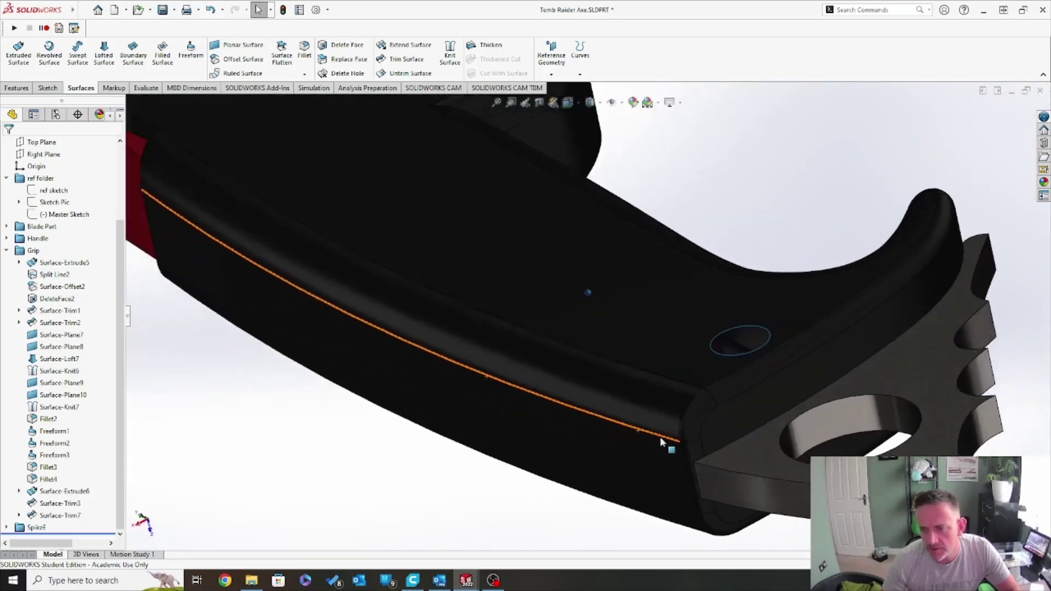
{"action": "key", "text": "Down"}
{"action": "key", "text": "Down"}
{"action": "key", "text": "Down"}
{"action": "key", "text": "Down"}
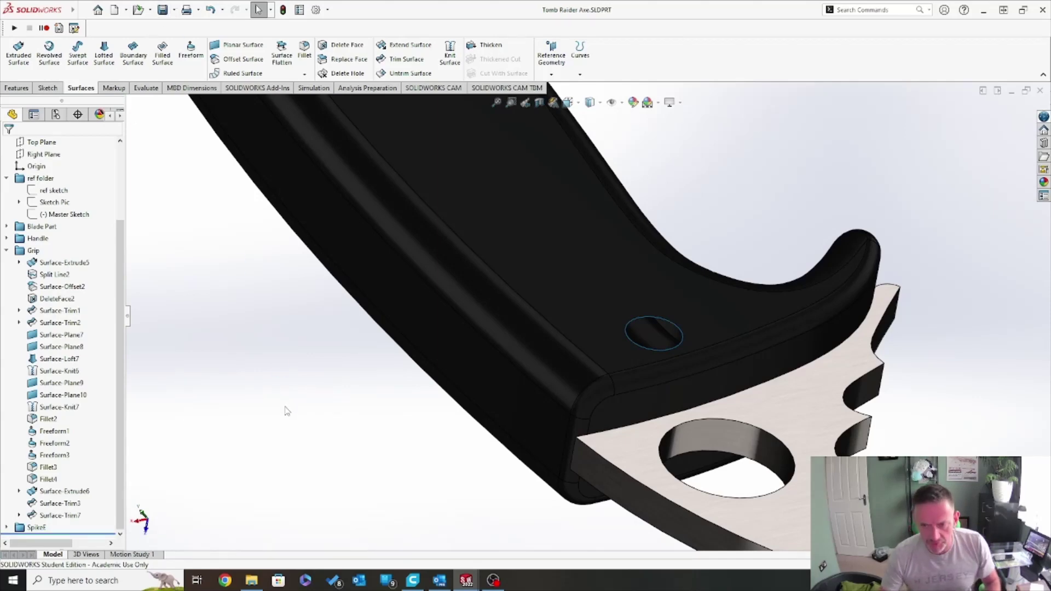
Switch to the axe assembly, rebuild it with the changed models, and check the hole at the grip's spike end.
{"action": "key", "text": "ctrl+Tab"}
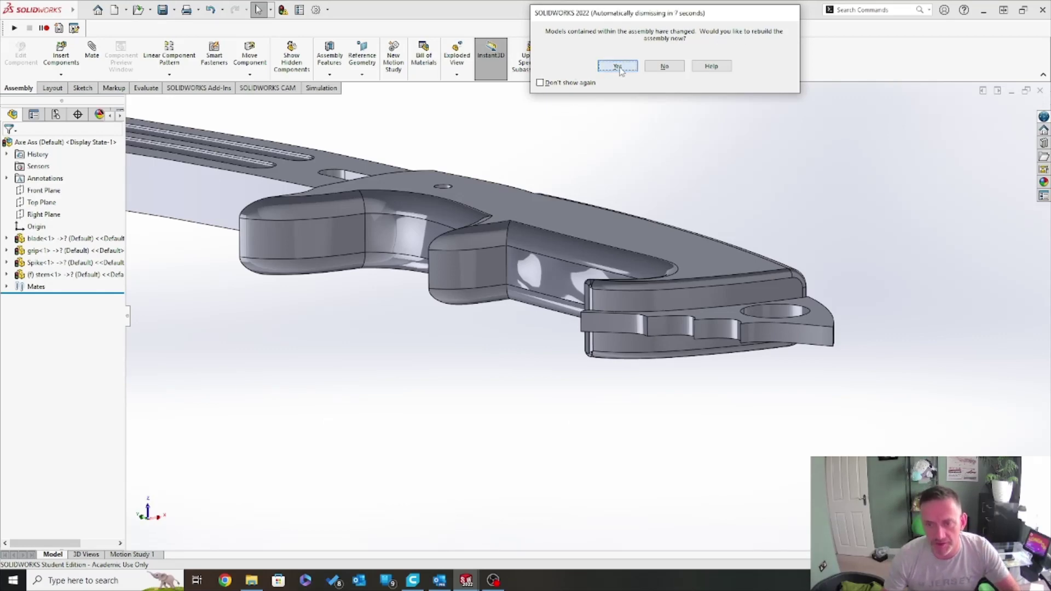
{"action": "left_click", "coordinate": [619, 66]}
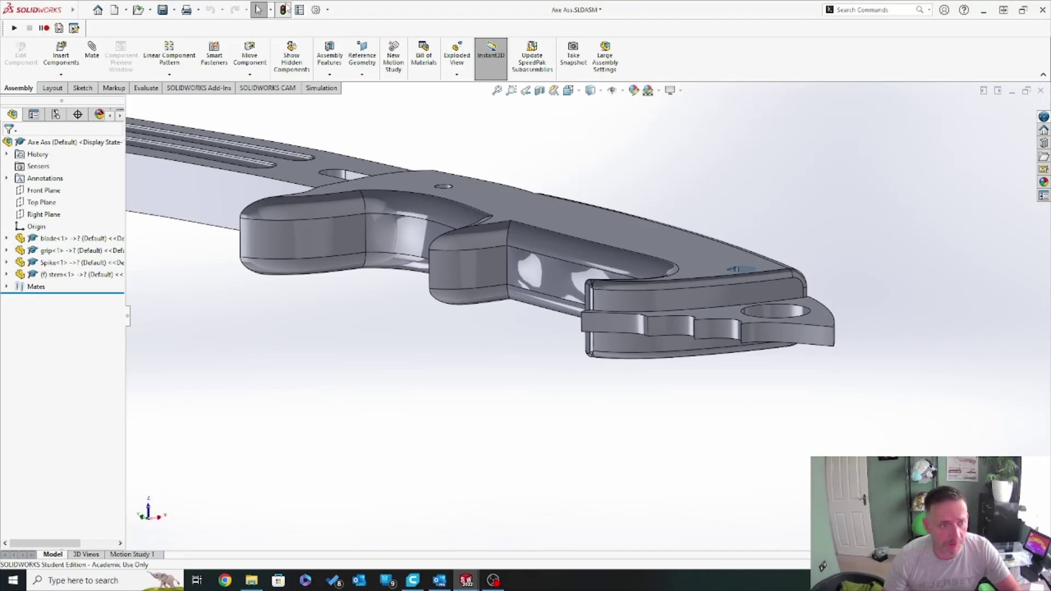
{"action": "scroll", "coordinate": [613, 416], "scroll_direction": "down", "scroll_amount": 5}
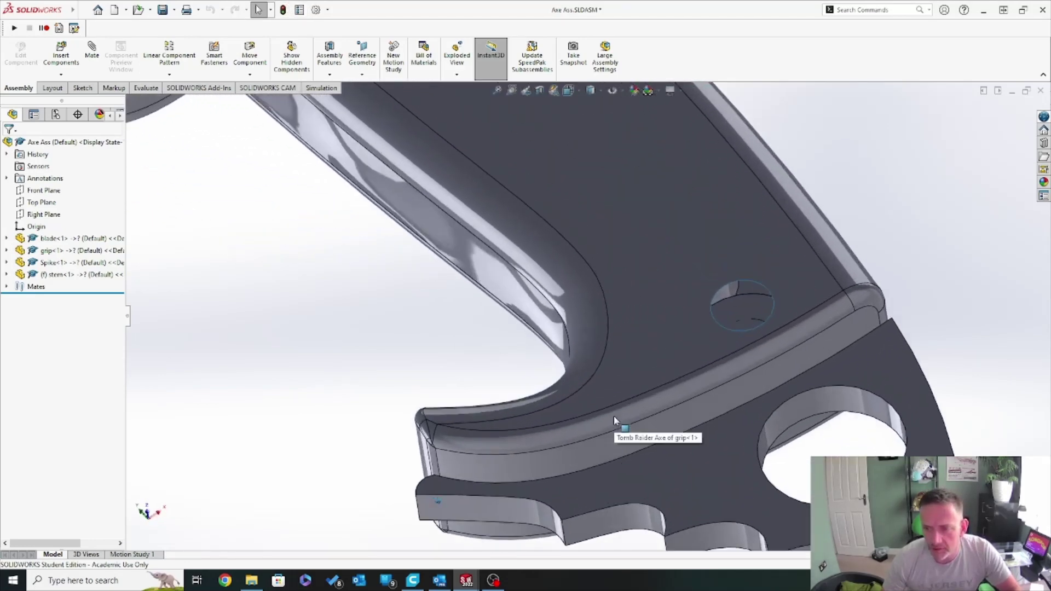
{"action": "middle_click_drag", "start_coordinate": [613, 416], "coordinate": [418, 506]}
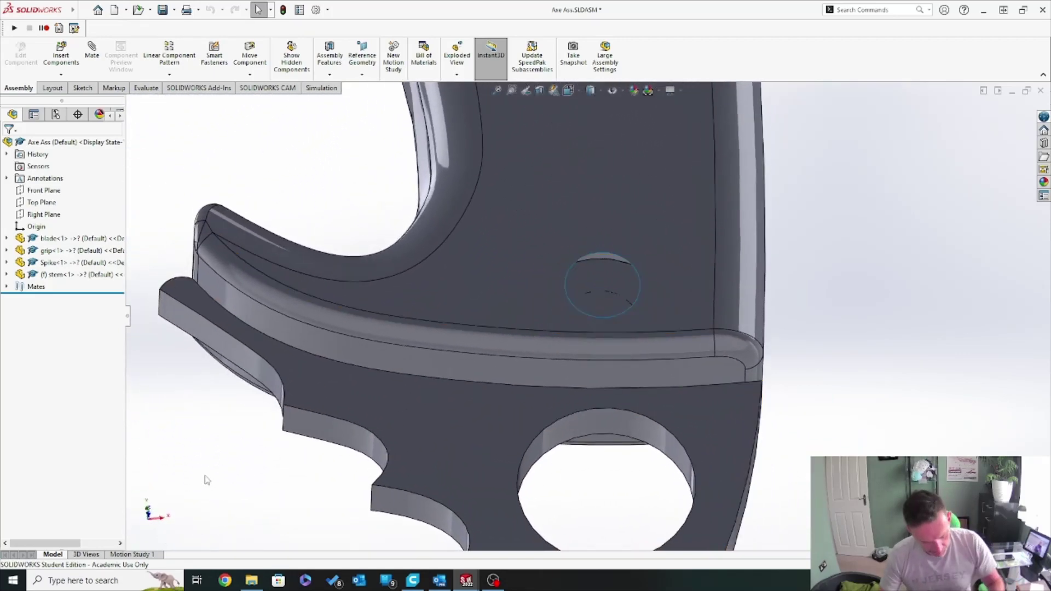
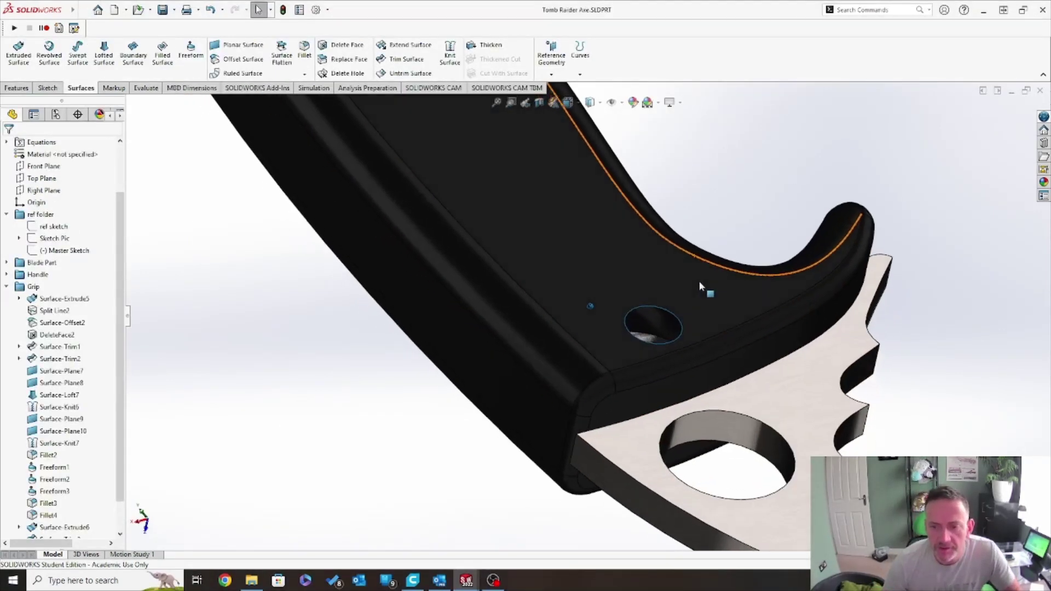
In the Tomb Raider Axe part, examine the spike inside the grip hole with the history rolled to just after Surface-Extrude7.
{"action": "scroll", "coordinate": [641, 375], "scroll_direction": "down", "scroll_amount": 5}
{"action": "middle_click_drag", "start_coordinate": [677, 362], "coordinate": [731, 366]}
{"action": "left_click", "coordinate": [7, 287]}
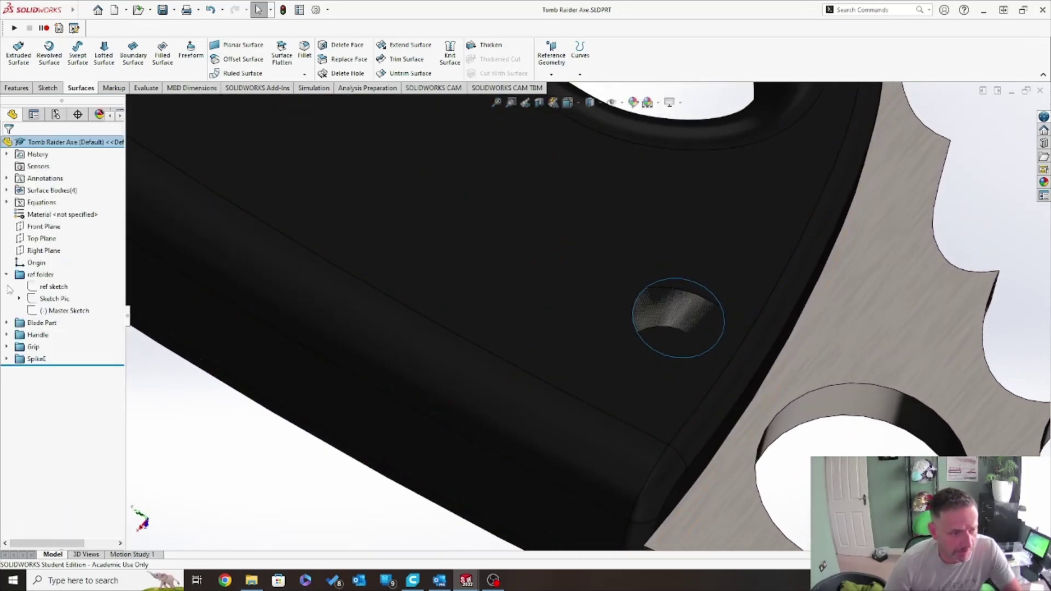
{"action": "left_click", "coordinate": [6, 359]}
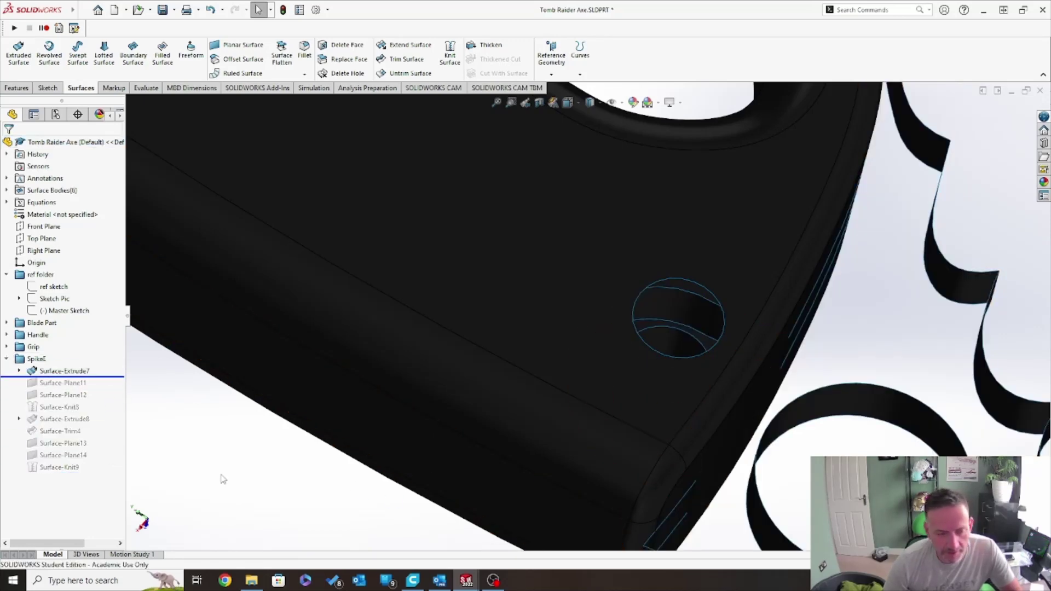
{"action": "middle_click_drag", "start_coordinate": [649, 399], "coordinate": [688, 400]}
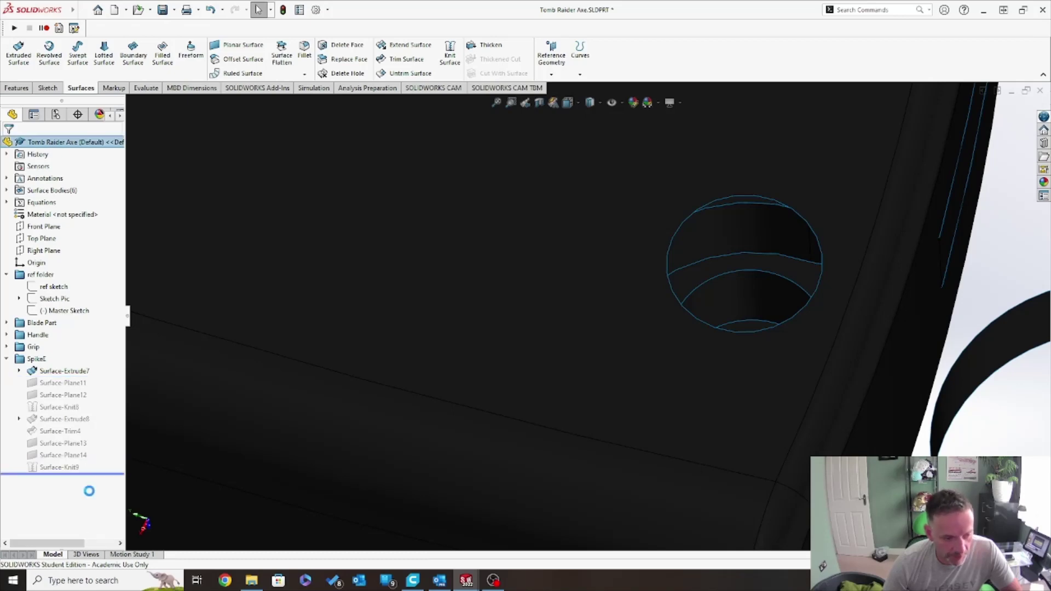
Examine the grip's hole and its joint with the spike in the fully rebuilt part.
{"action": "scroll", "coordinate": [788, 274], "scroll_direction": "up", "scroll_amount": 3}
{"action": "scroll", "coordinate": [689, 247], "scroll_direction": "down", "scroll_amount": 2}
{"action": "middle_click_drag", "start_coordinate": [688, 242], "coordinate": [214, 511]}
{"action": "scroll", "coordinate": [697, 347], "scroll_direction": "up", "scroll_amount": 3}
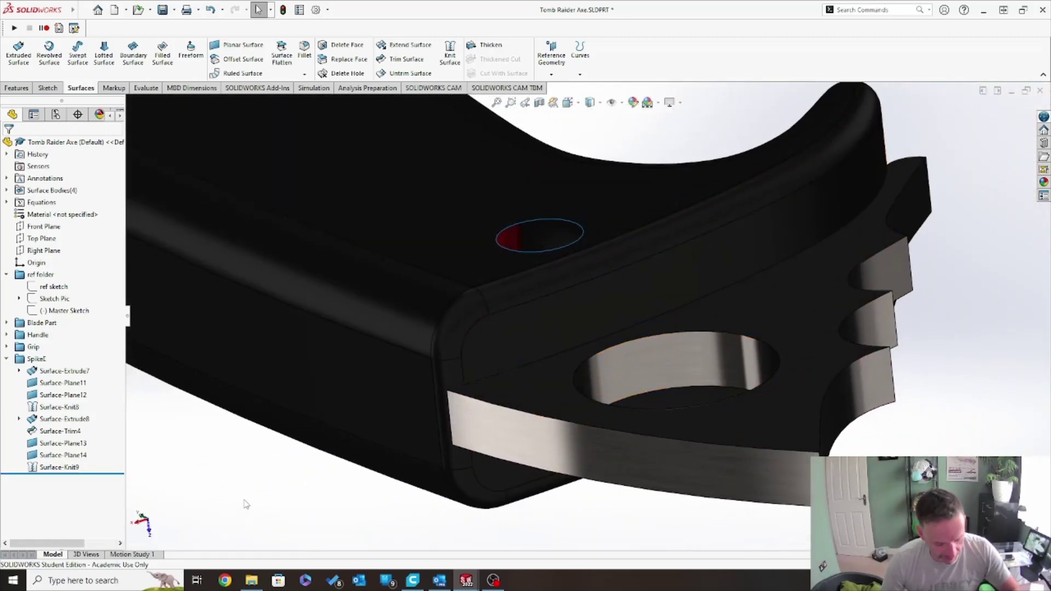
Switch to the Axe Ass assembly, hide the Spike component, and inspect the grip's slot and hole.
{"action": "key", "text": "ctrl+Tab"}
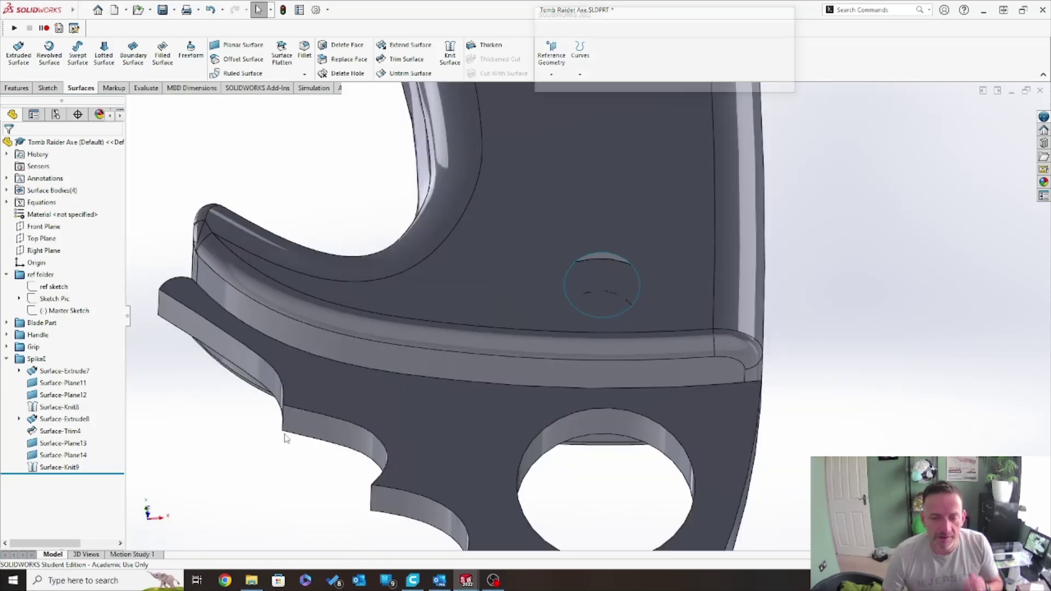
{"action": "left_click", "coordinate": [617, 67]}
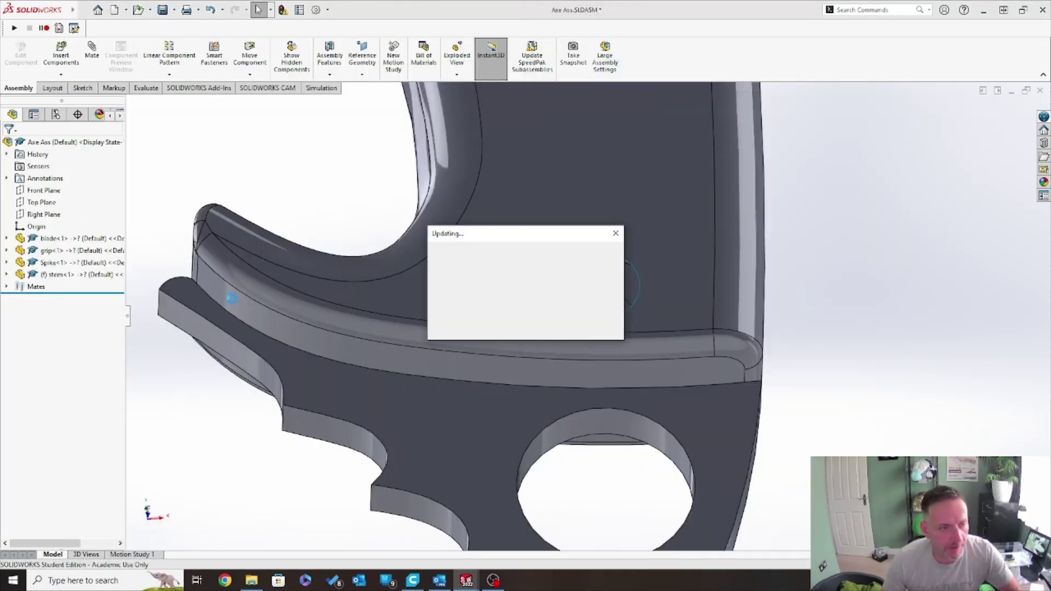
{"action": "left_click", "coordinate": [78, 264]}
{"action": "right_click", "coordinate": [78, 264]}
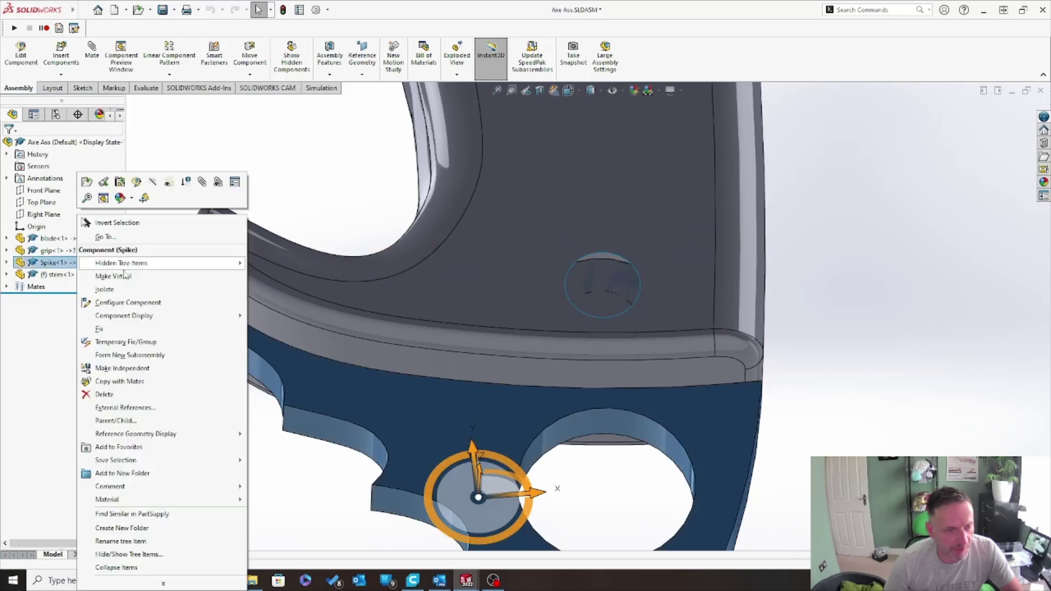
{"action": "left_click", "coordinate": [152, 183]}
{"action": "middle_click_drag", "start_coordinate": [709, 291], "coordinate": [647, 328]}
{"action": "key", "text": "ctrl+8"}
{"action": "middle_click_drag", "start_coordinate": [633, 262], "coordinate": [557, 495]}
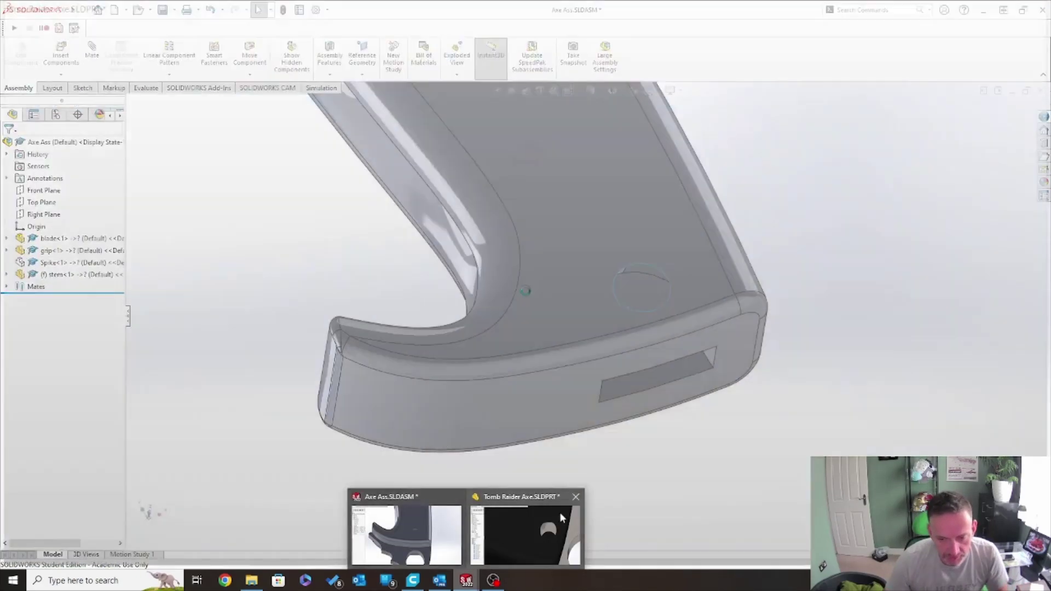
Return to the Tomb Raider Axe part and hide the Spike surface body to expose the grip's end slot.
{"action": "left_click", "coordinate": [556, 513]}
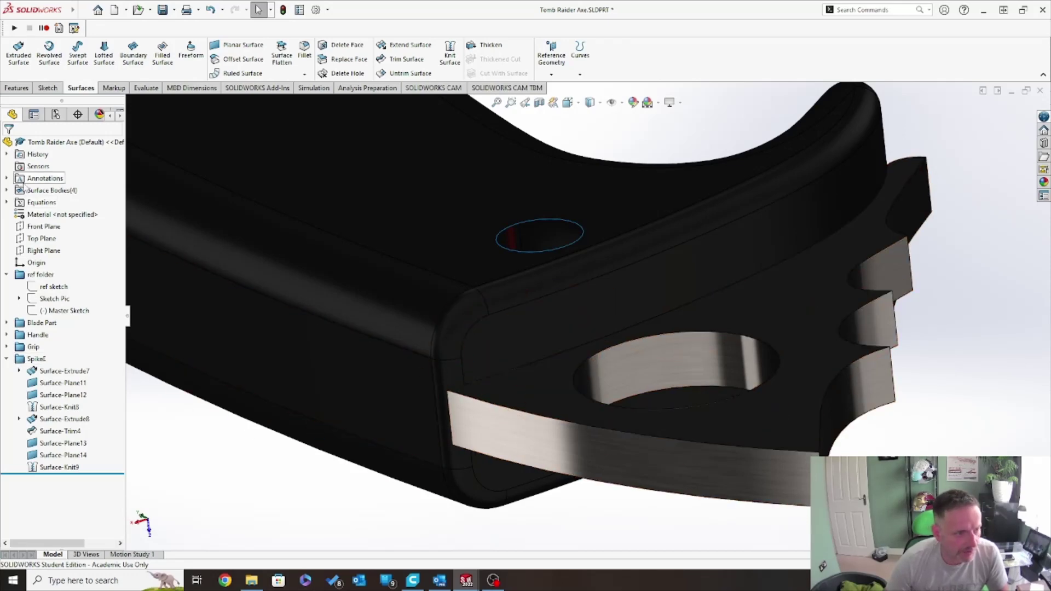
{"action": "left_click", "coordinate": [7, 191]}
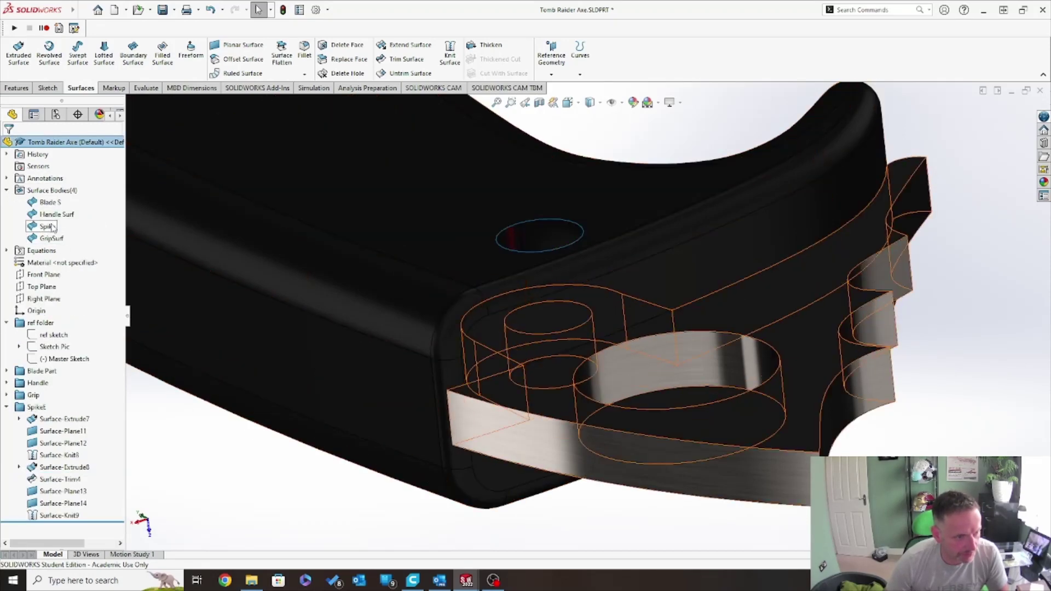
{"action": "right_click", "coordinate": [53, 227]}
{"action": "left_click", "coordinate": [62, 209]}
{"action": "middle_click_drag", "start_coordinate": [355, 485], "coordinate": [646, 274]}
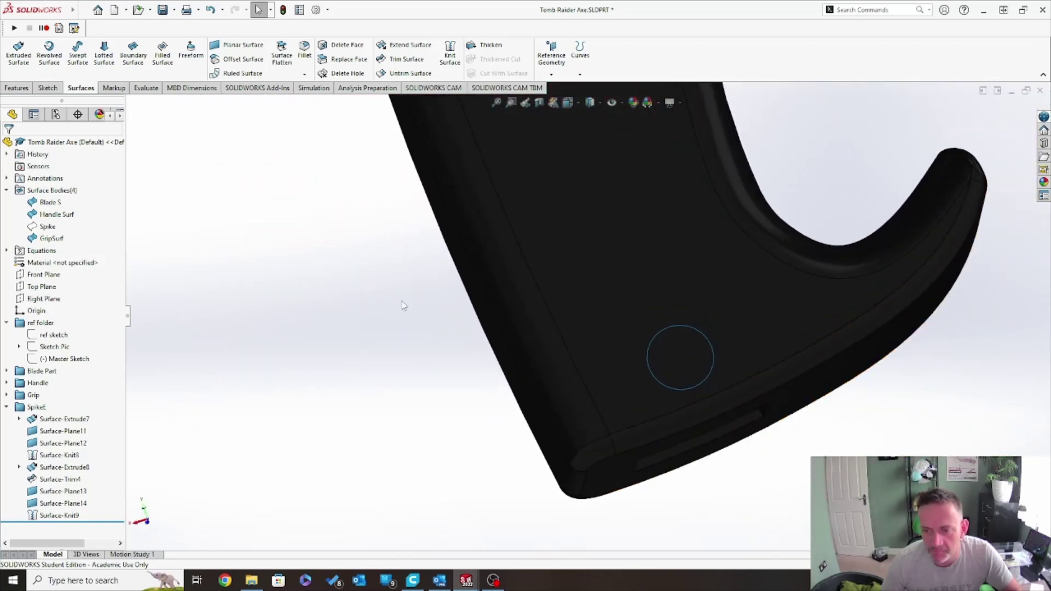
Start a sketch on the grip's flat side face and convert only the circular hole edge into it.
{"action": "left_click", "coordinate": [639, 233]}
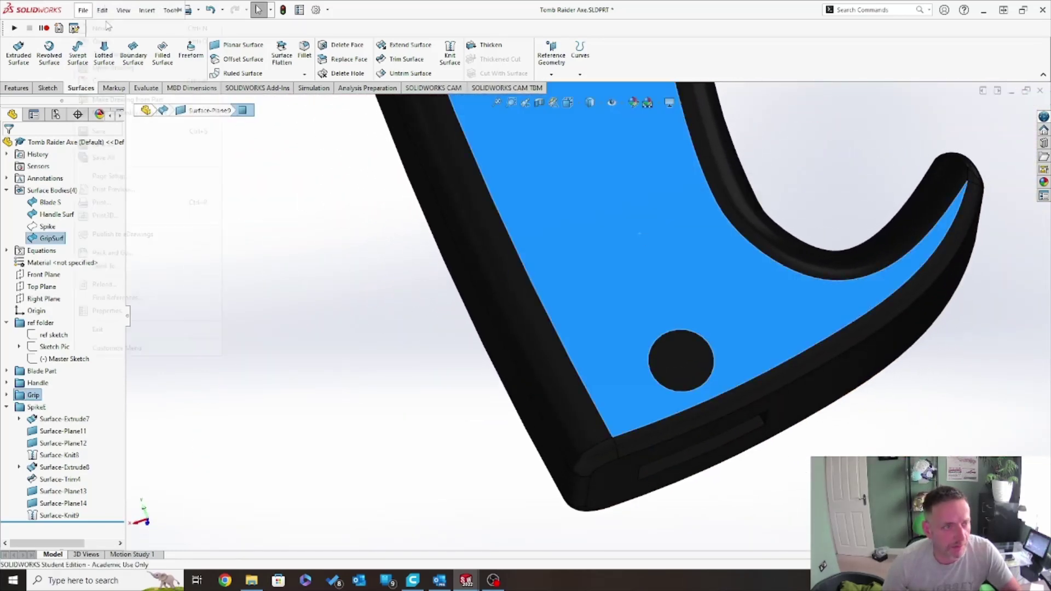
{"action": "left_click", "coordinate": [83, 9]}
{"action": "left_click", "coordinate": [41, 90]}
{"action": "left_click", "coordinate": [43, 89]}
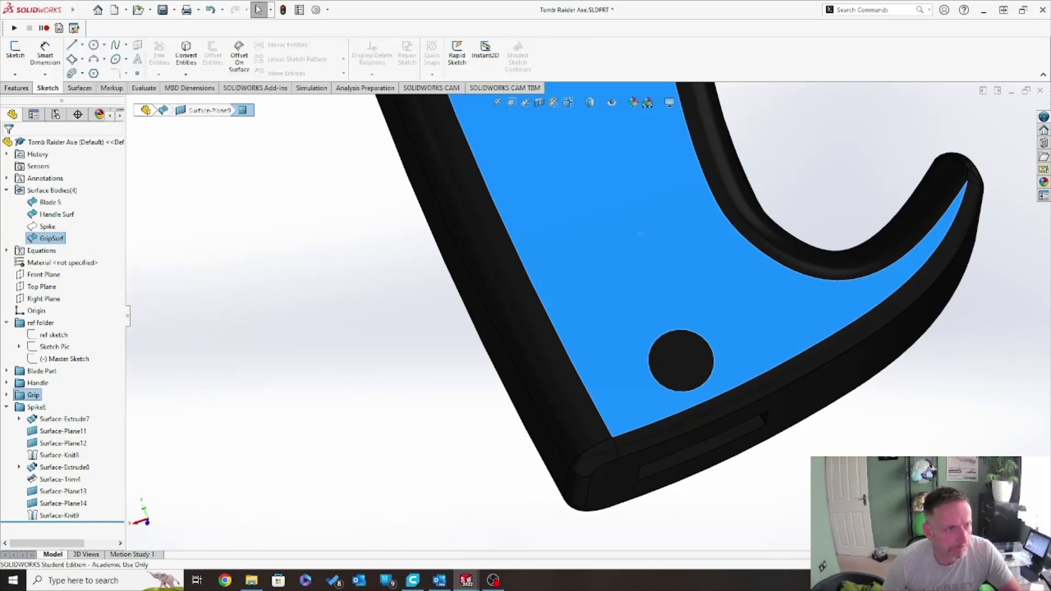
{"action": "left_click", "coordinate": [14, 50]}
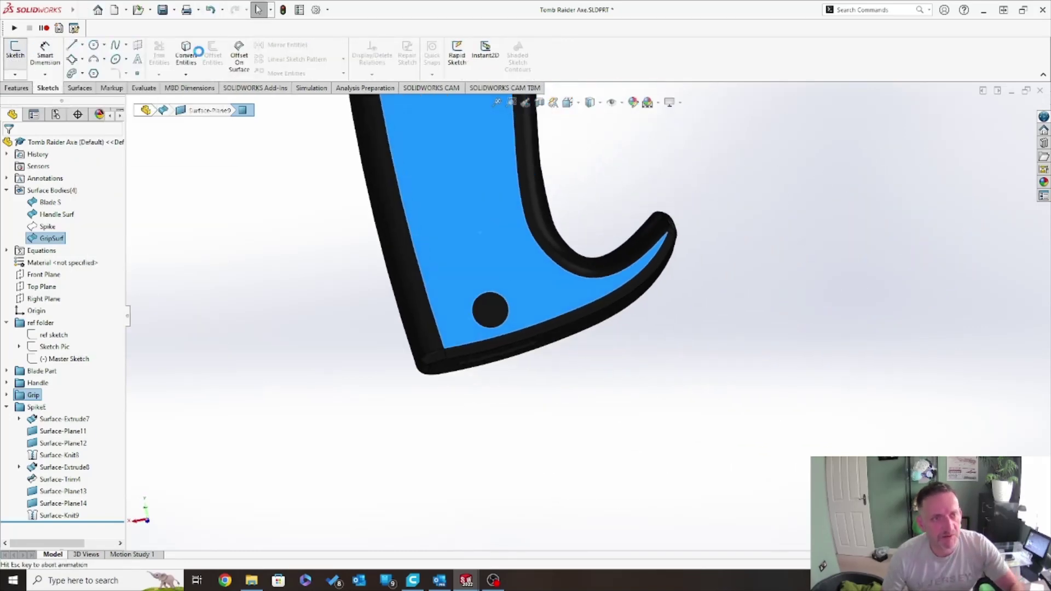
{"action": "scroll", "coordinate": [455, 520], "scroll_direction": "down", "scroll_amount": 8}
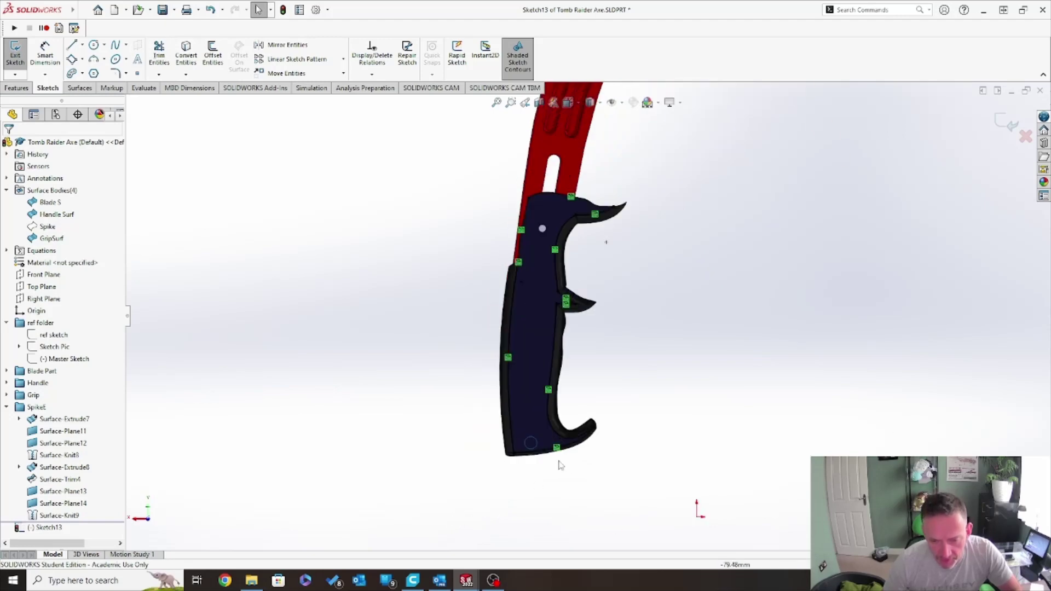
{"action": "key", "text": "ctrl+z"}
{"action": "scroll", "coordinate": [534, 403], "scroll_direction": "down", "scroll_amount": 4}
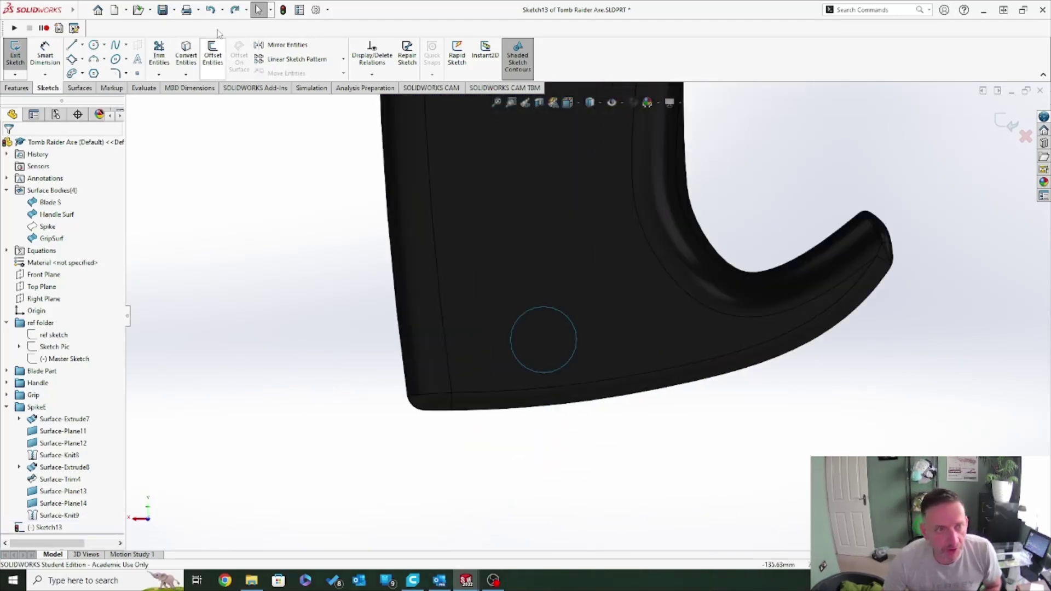
{"action": "left_click", "coordinate": [194, 53]}
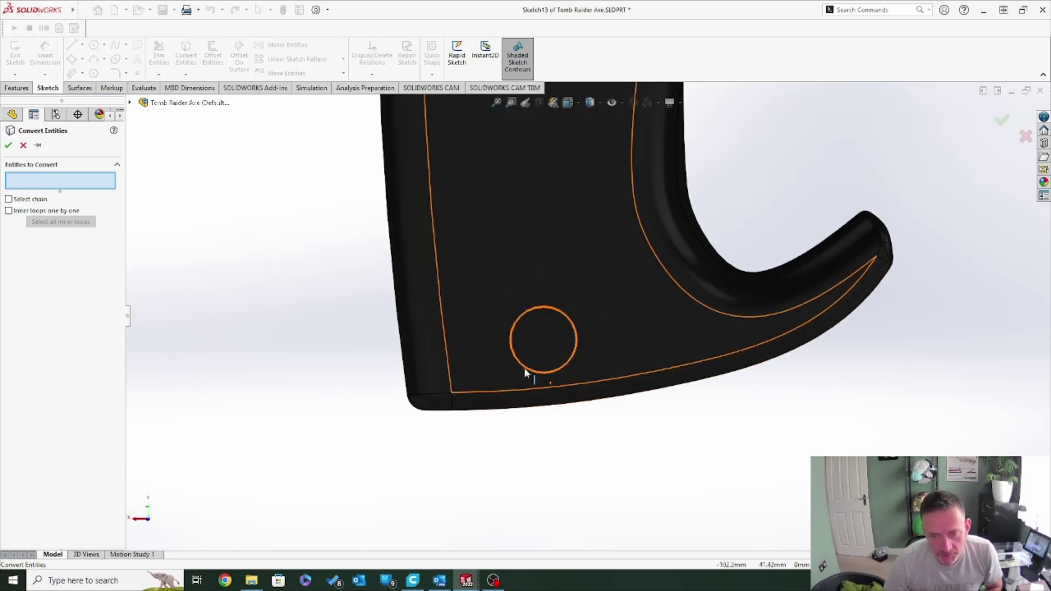
{"action": "left_click", "coordinate": [525, 369]}
{"action": "left_click", "coordinate": [8, 145]}
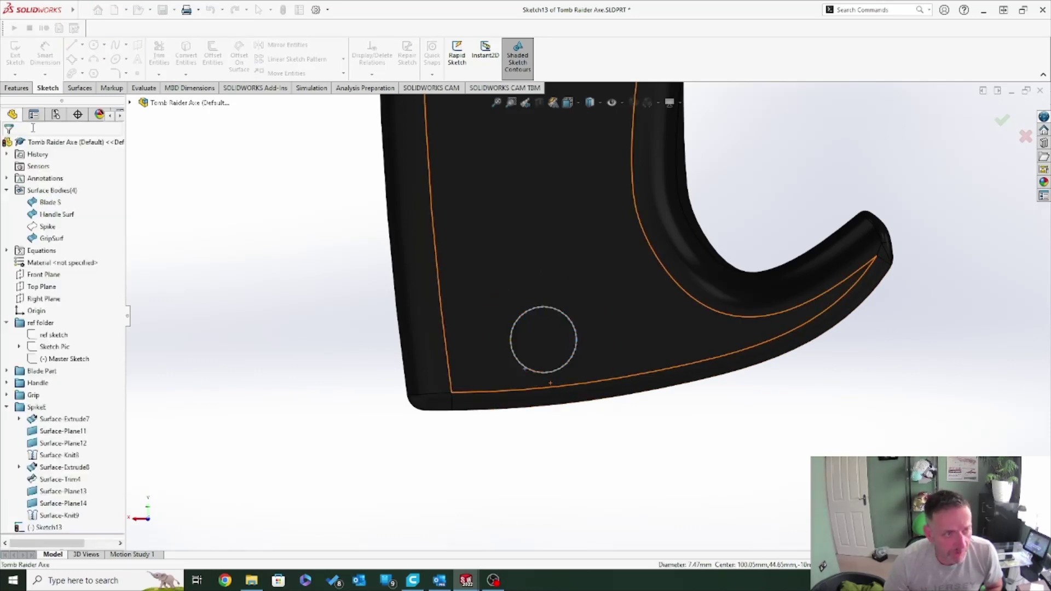
Trim the grip surface with the converted circle, removing the circular patch at the spike end.
{"action": "left_click", "coordinate": [79, 88]}
{"action": "left_click", "coordinate": [406, 63]}
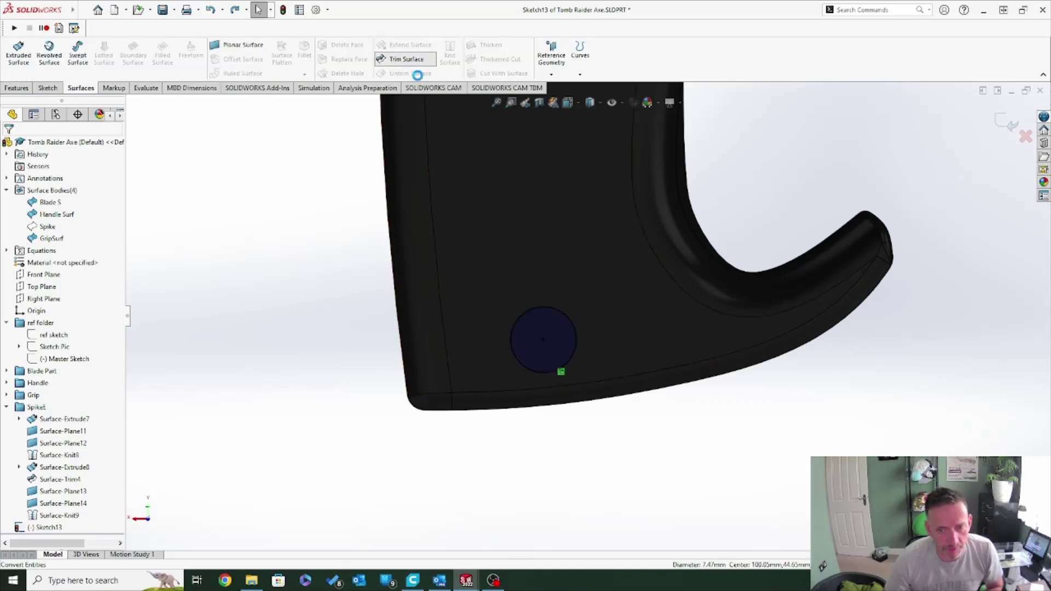
{"action": "left_click", "coordinate": [541, 340]}
{"action": "middle_click_drag", "start_coordinate": [613, 409], "coordinate": [545, 405]}
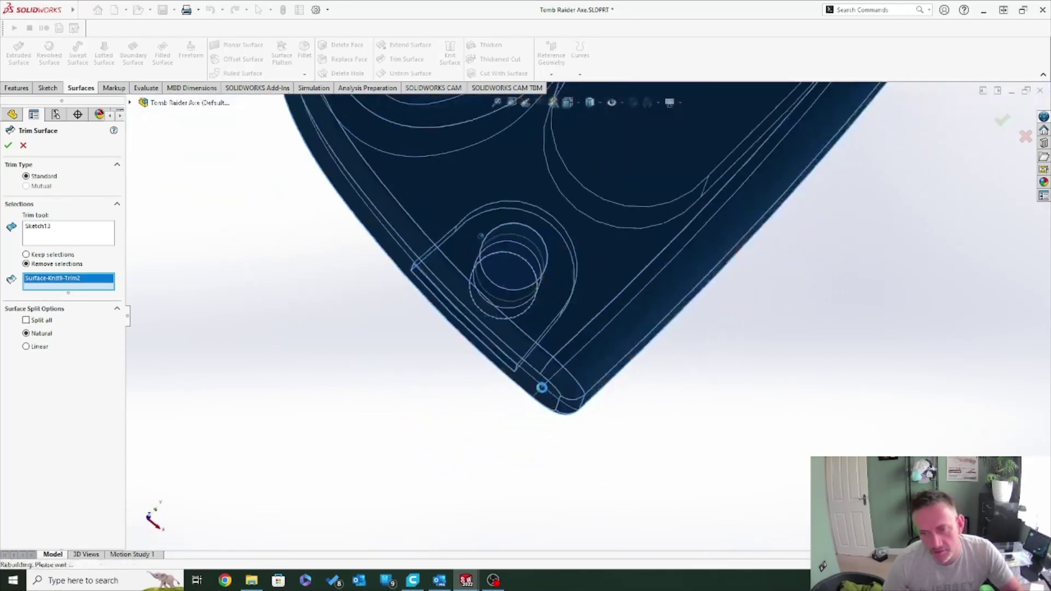
{"action": "left_click", "coordinate": [513, 272]}
{"action": "left_click", "coordinate": [9, 145]}
{"action": "middle_click_drag", "start_coordinate": [359, 303], "coordinate": [422, 420]}
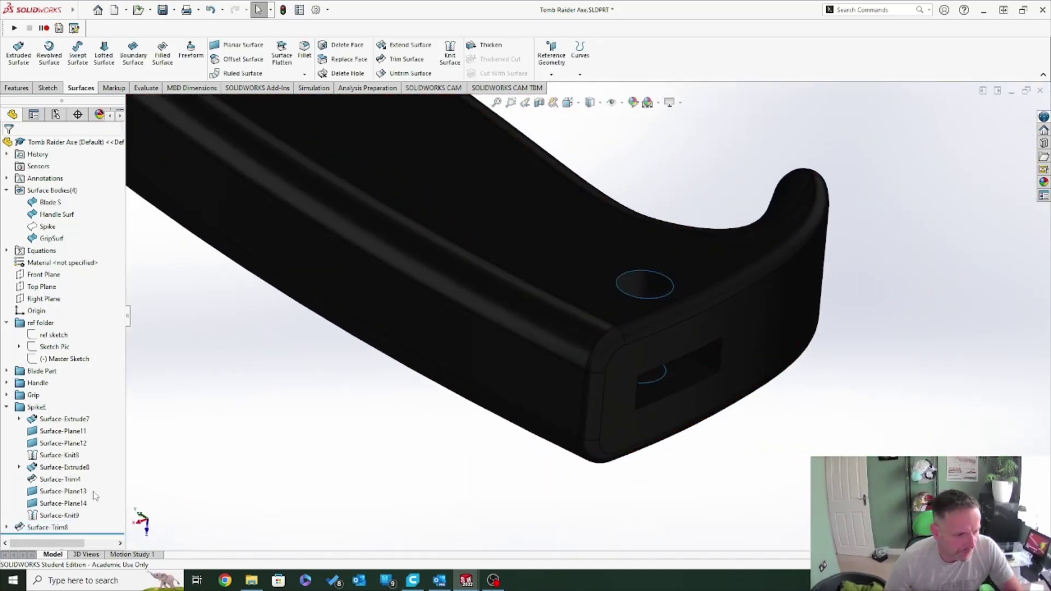
Move the Surface-Trim8 feature into the Grip folder, ahead of the spike features.
{"action": "left_click", "coordinate": [7, 408]}
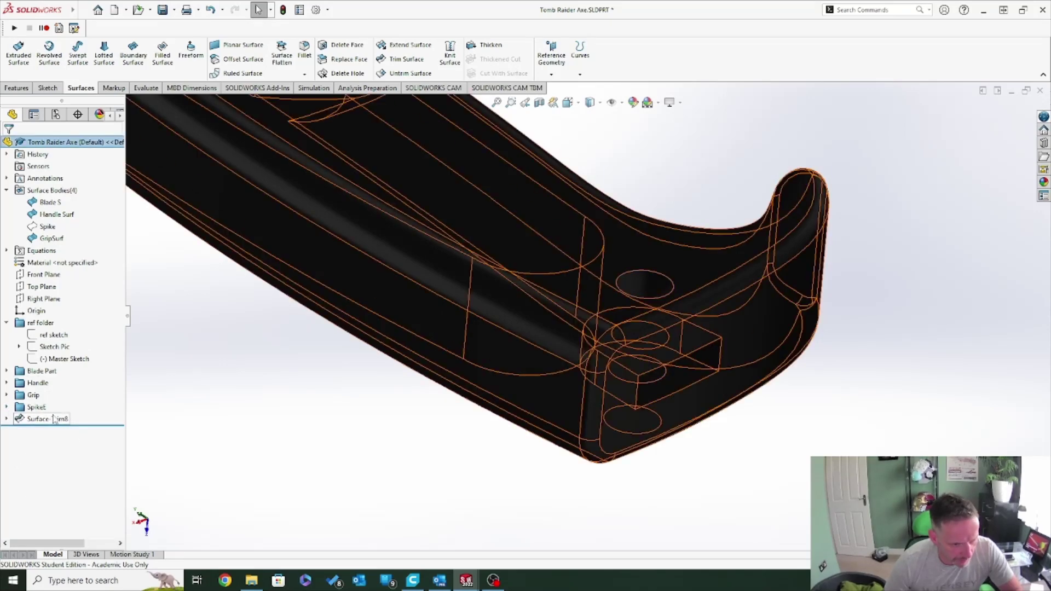
{"action": "left_click_drag", "start_coordinate": [56, 395], "coordinate": [57, 396]}
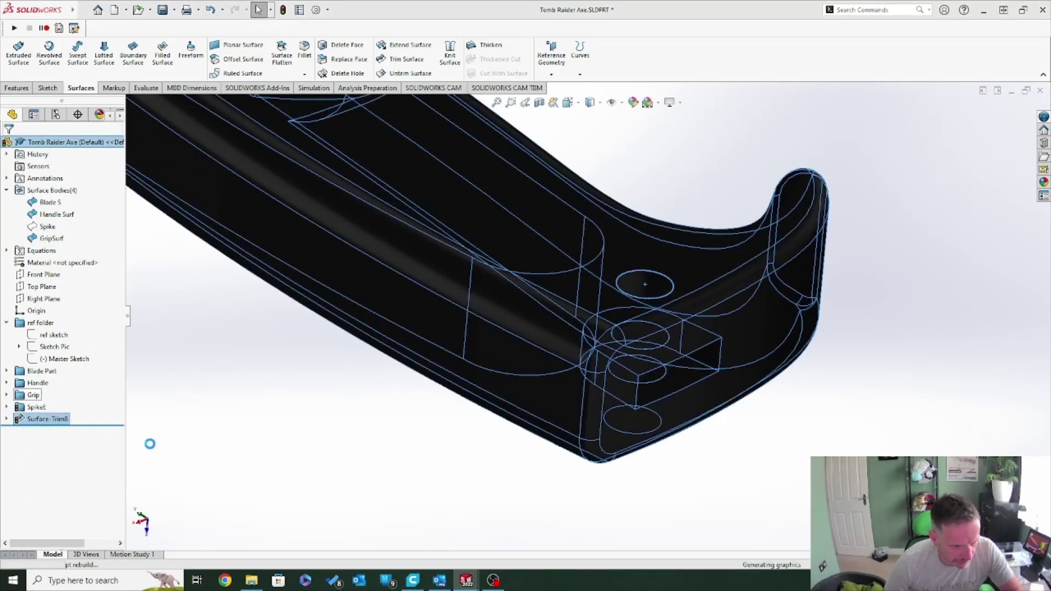
{"action": "left_click", "coordinate": [505, 296]}
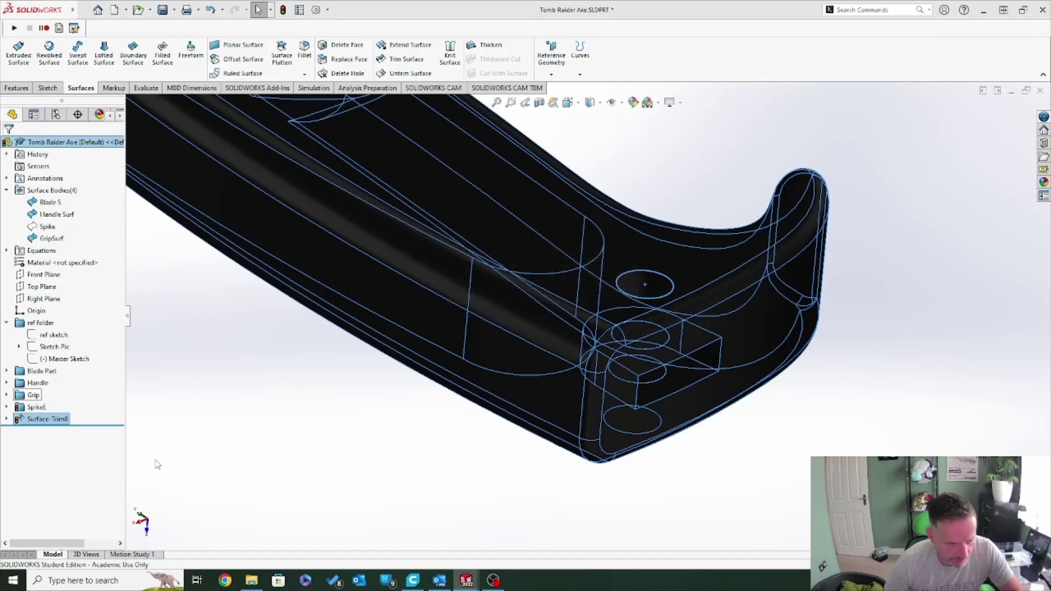
{"action": "left_click", "coordinate": [592, 298]}
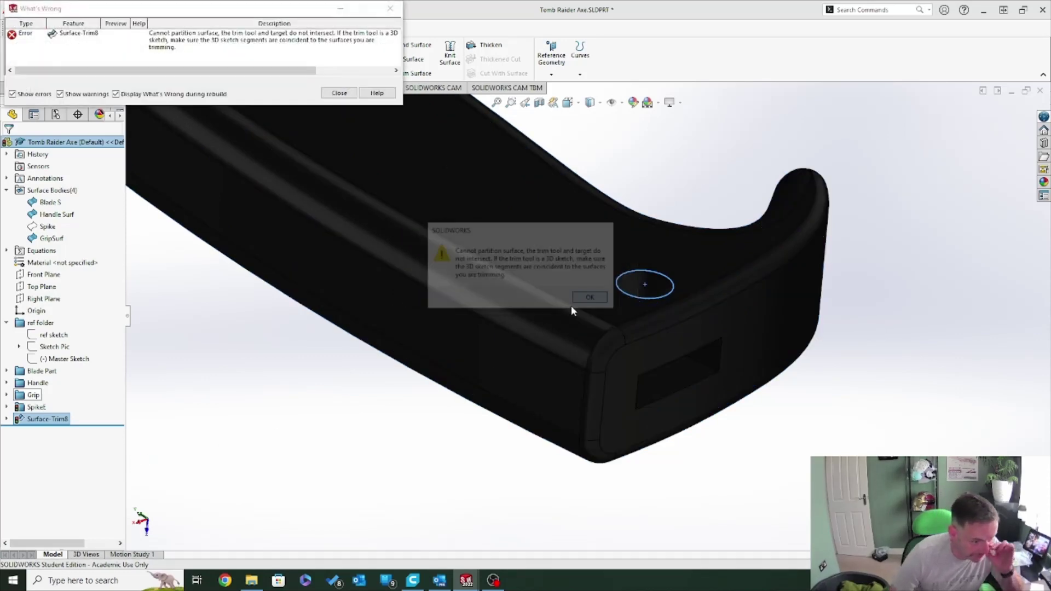
{"action": "left_click", "coordinate": [339, 92]}
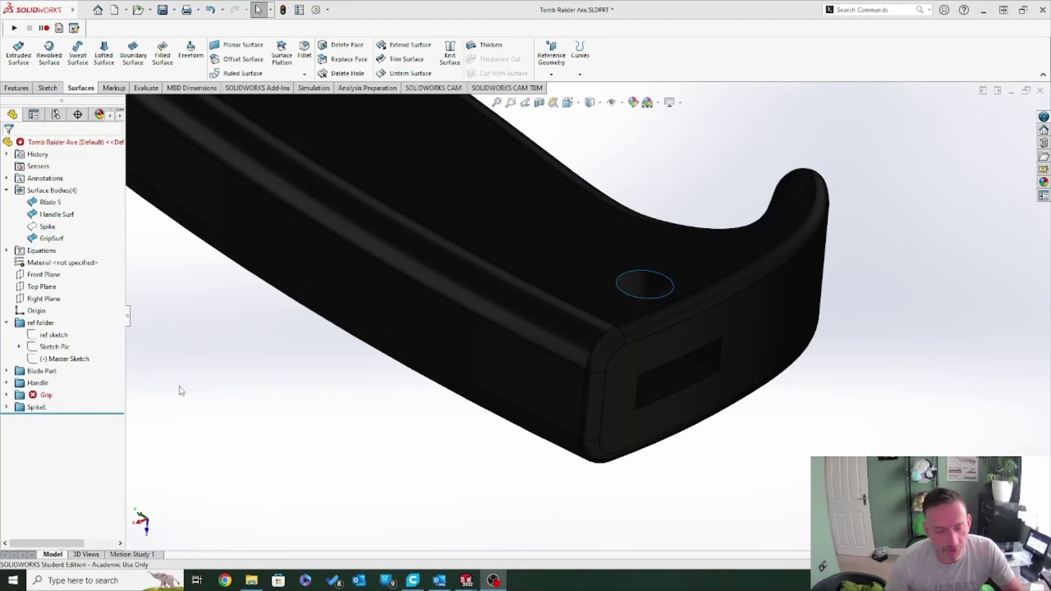
Delete the Surface-Trim8 feature from the Grip folder without deleting its absorbed sketch.
{"action": "left_click", "coordinate": [6, 395]}
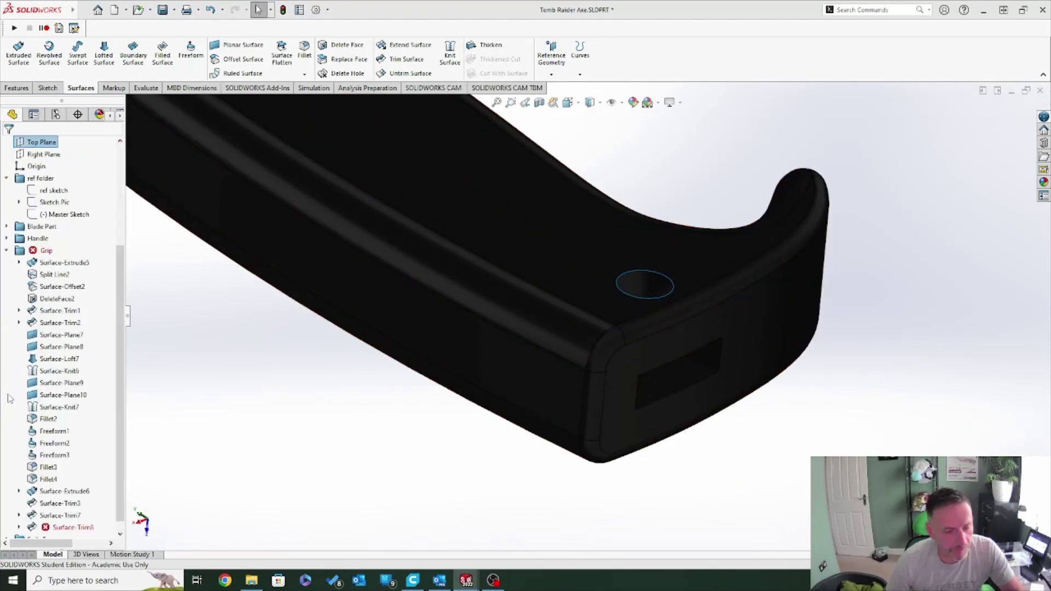
{"action": "scroll", "coordinate": [107, 485], "scroll_direction": "down", "scroll_amount": 1}
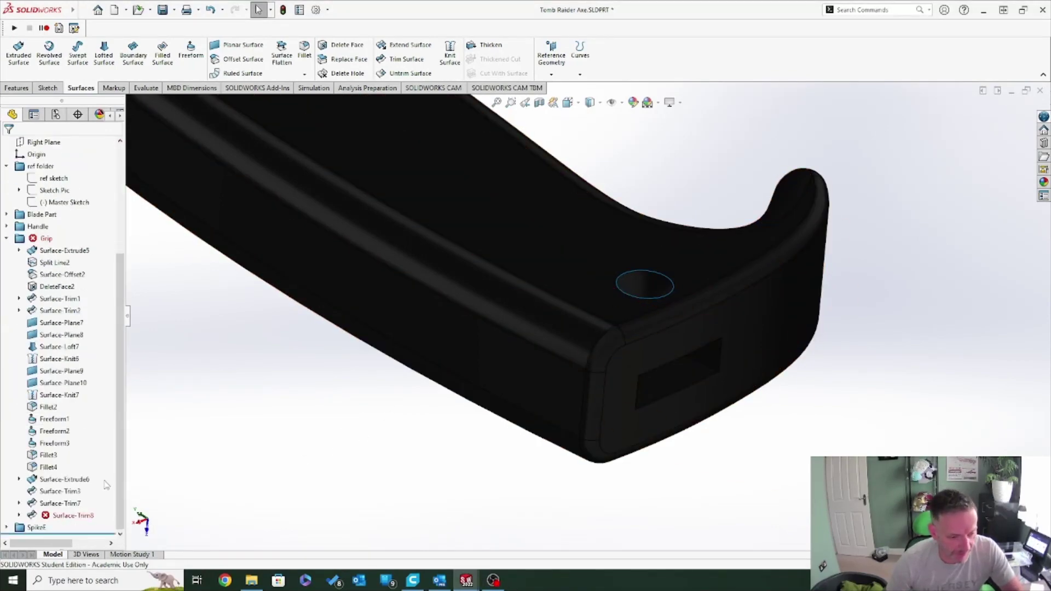
{"action": "left_click", "coordinate": [68, 516]}
{"action": "right_click", "coordinate": [68, 517]}
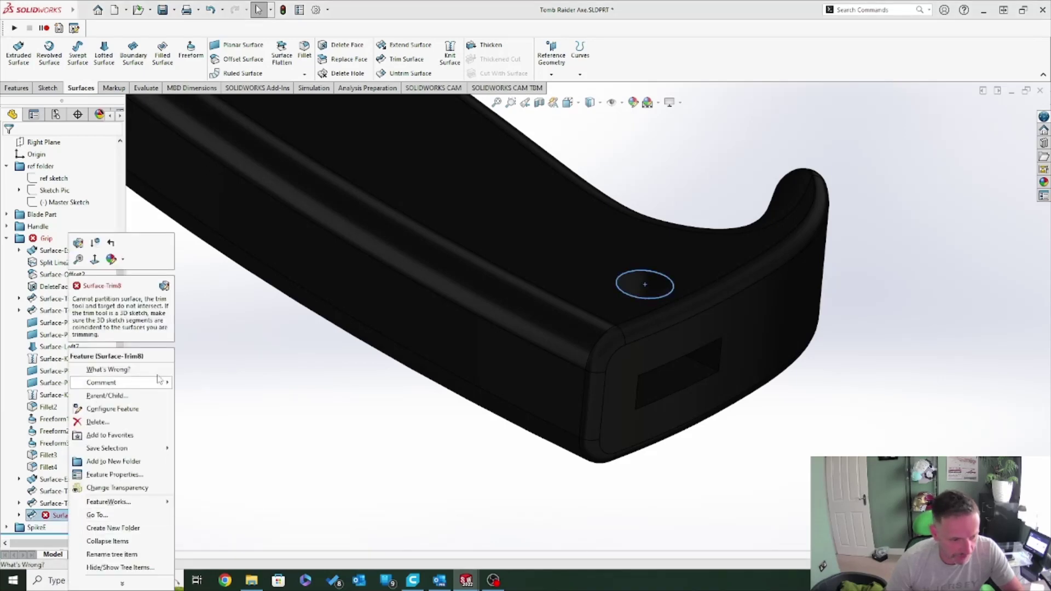
{"action": "left_click", "coordinate": [107, 422]}
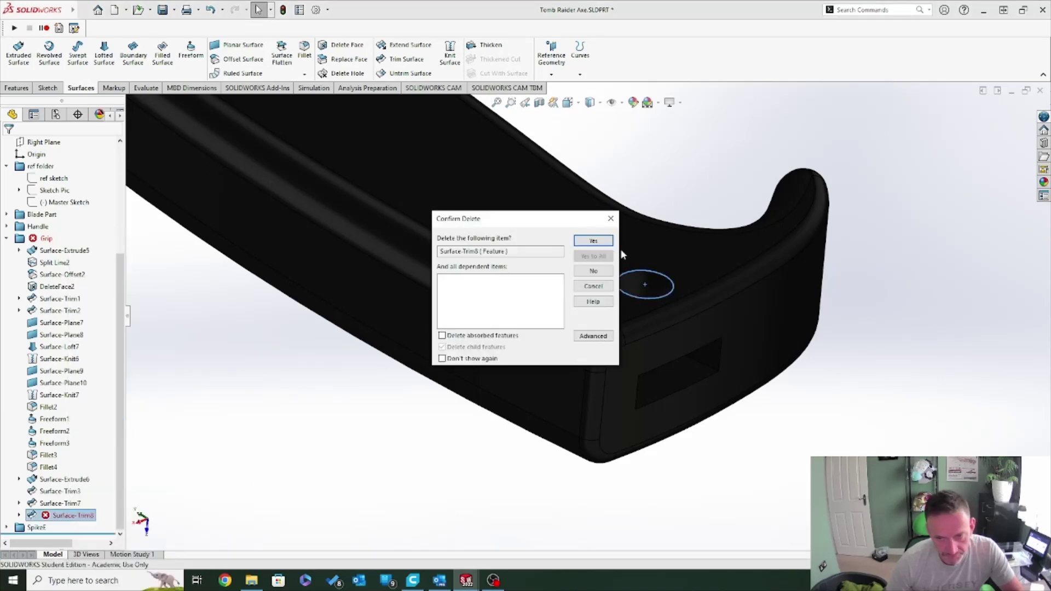
{"action": "left_click", "coordinate": [594, 241]}
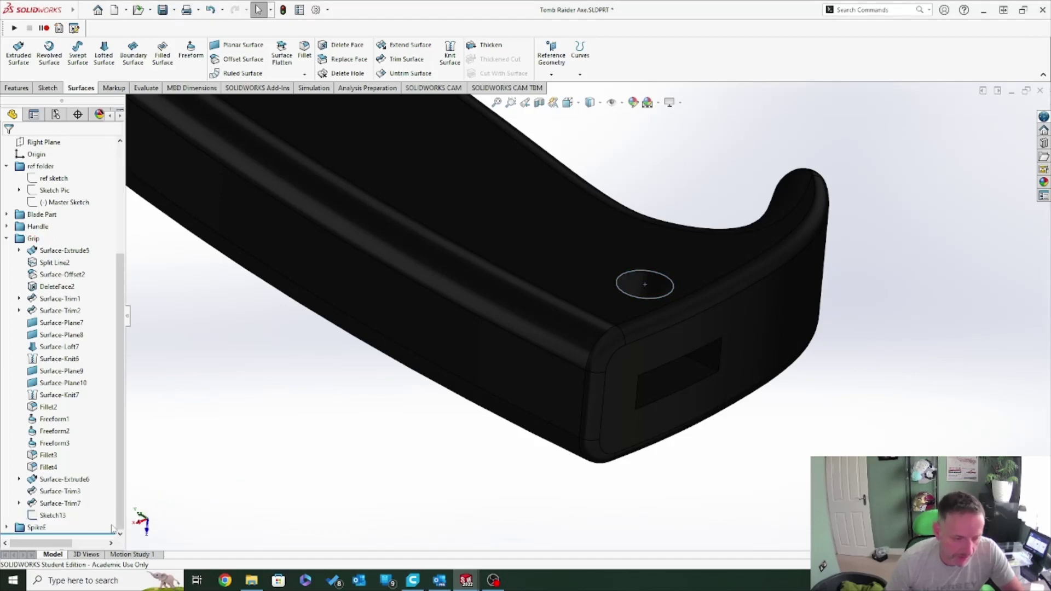
{"action": "left_click_drag", "start_coordinate": [91, 533], "coordinate": [90, 522]}
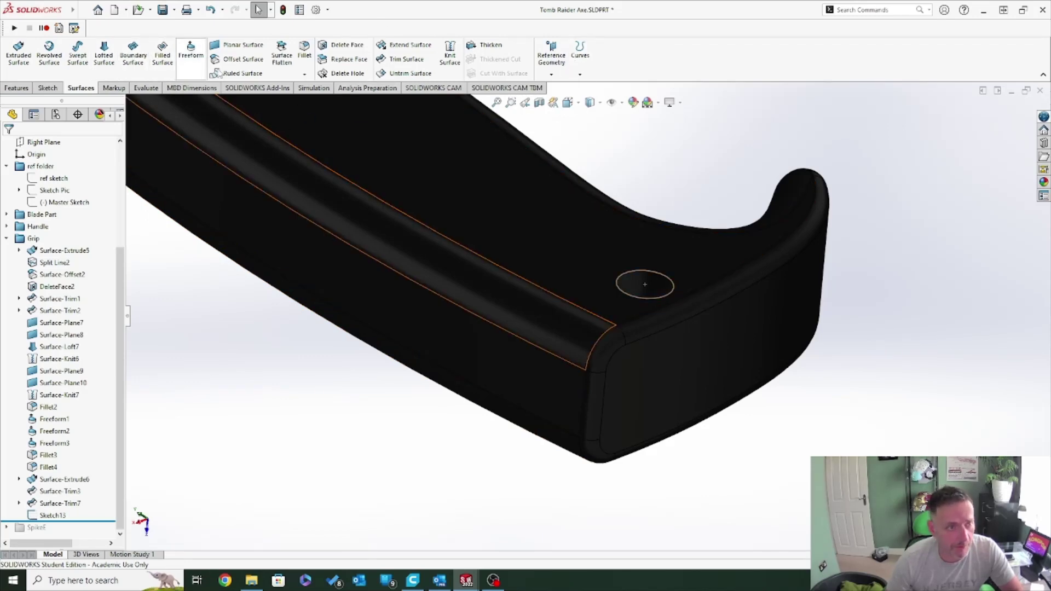
{"action": "left_click", "coordinate": [407, 59]}
{"action": "scroll", "coordinate": [728, 452], "scroll_direction": "down", "scroll_amount": 5}
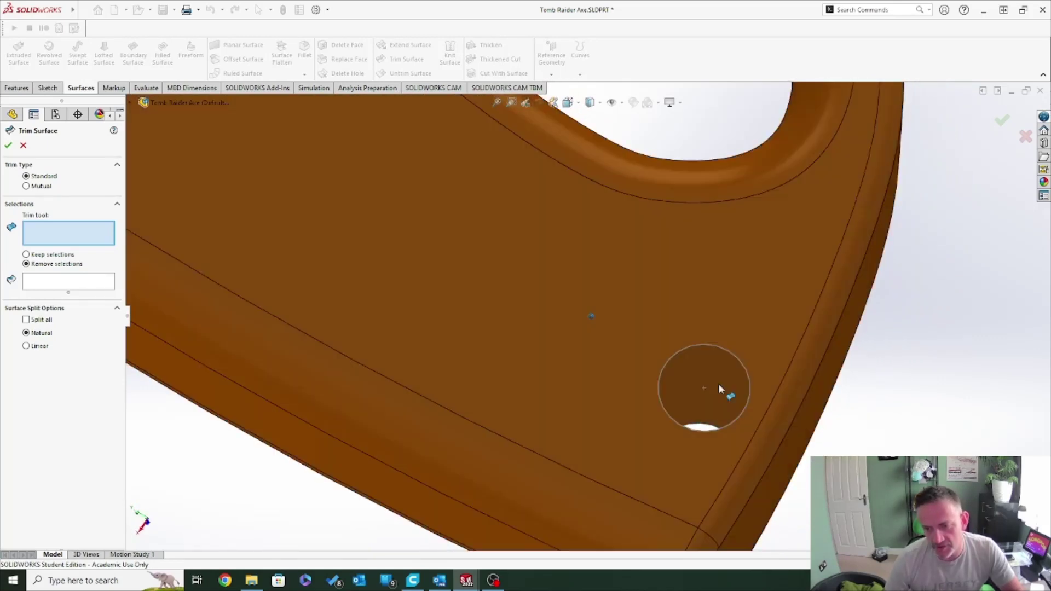
{"action": "left_click", "coordinate": [23, 145]}
{"action": "scroll", "coordinate": [650, 387], "scroll_direction": "up", "scroll_amount": 3}
{"action": "middle_click_drag", "start_coordinate": [650, 387], "coordinate": [478, 319]}
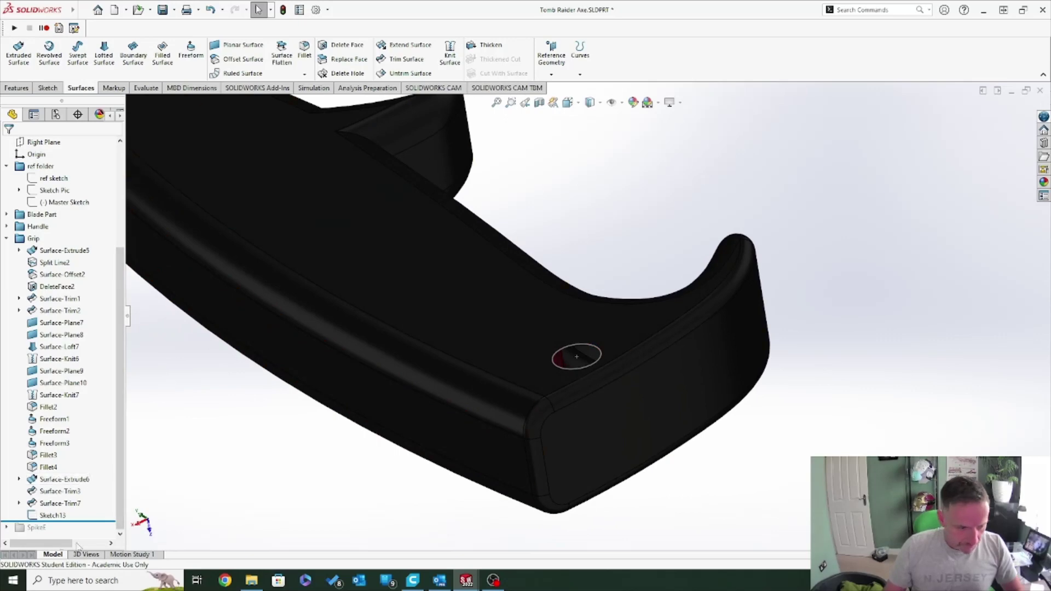
{"action": "left_click_drag", "start_coordinate": [107, 521], "coordinate": [104, 530]}
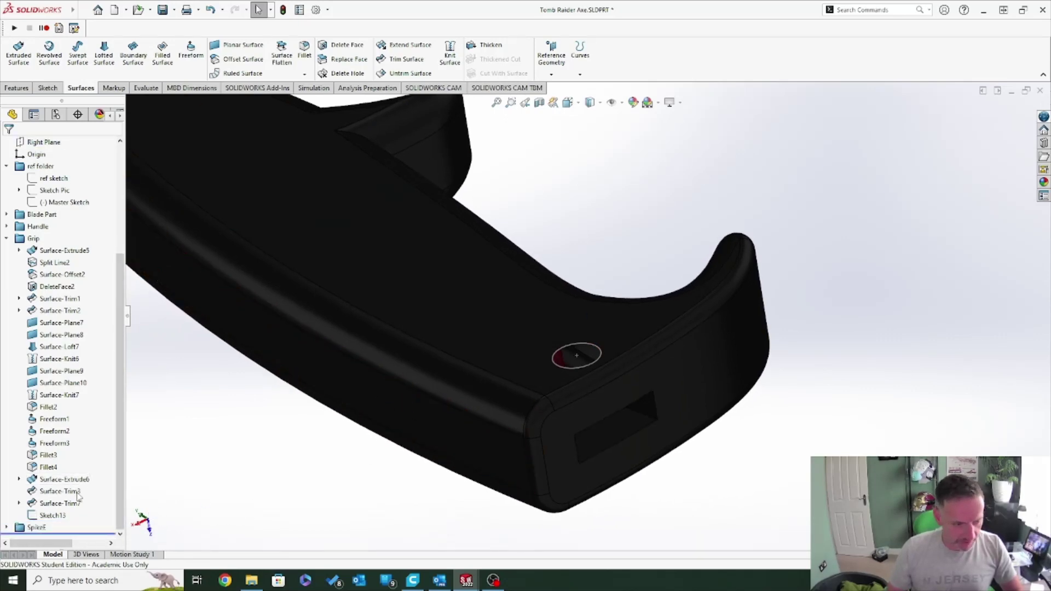
Expand the spike folder's features and examine the slot and circle sketch at the grip's end.
{"action": "left_click", "coordinate": [6, 527]}
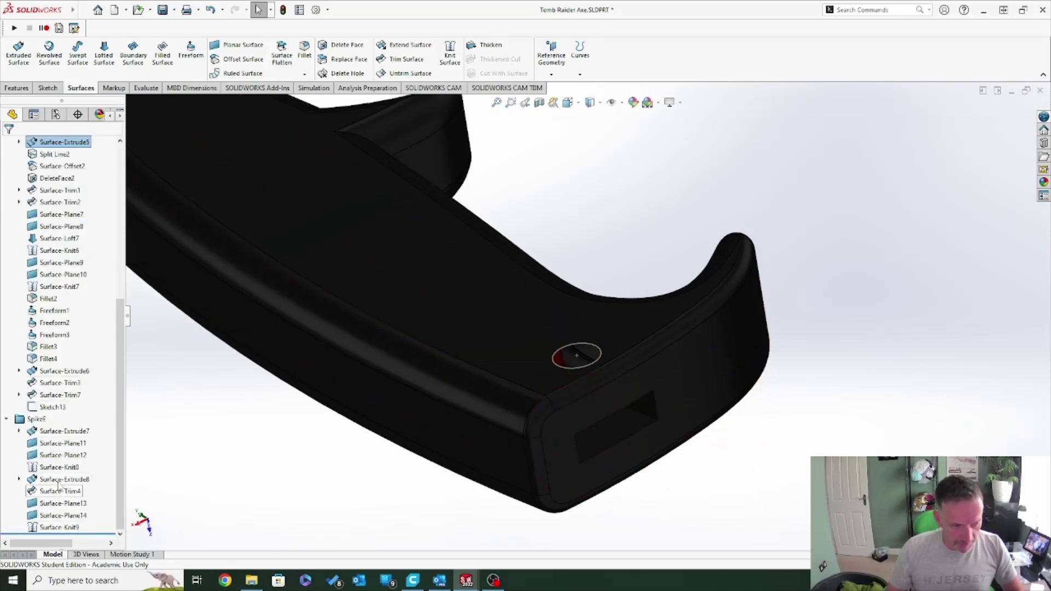
{"action": "middle_click_drag", "start_coordinate": [548, 498], "coordinate": [616, 454]}
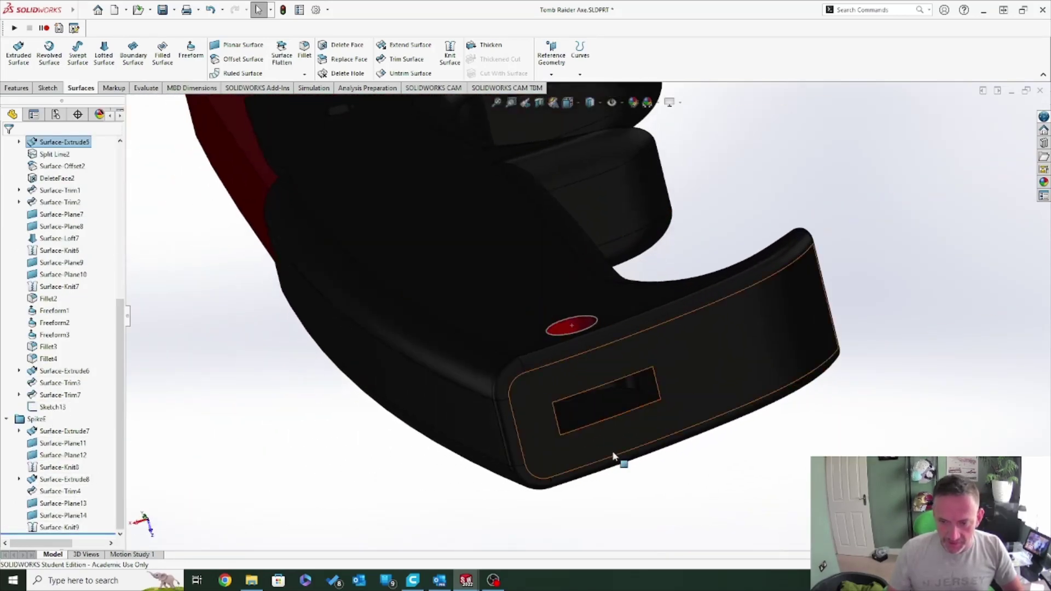
{"action": "left_click", "coordinate": [607, 406]}
{"action": "left_click", "coordinate": [348, 475]}
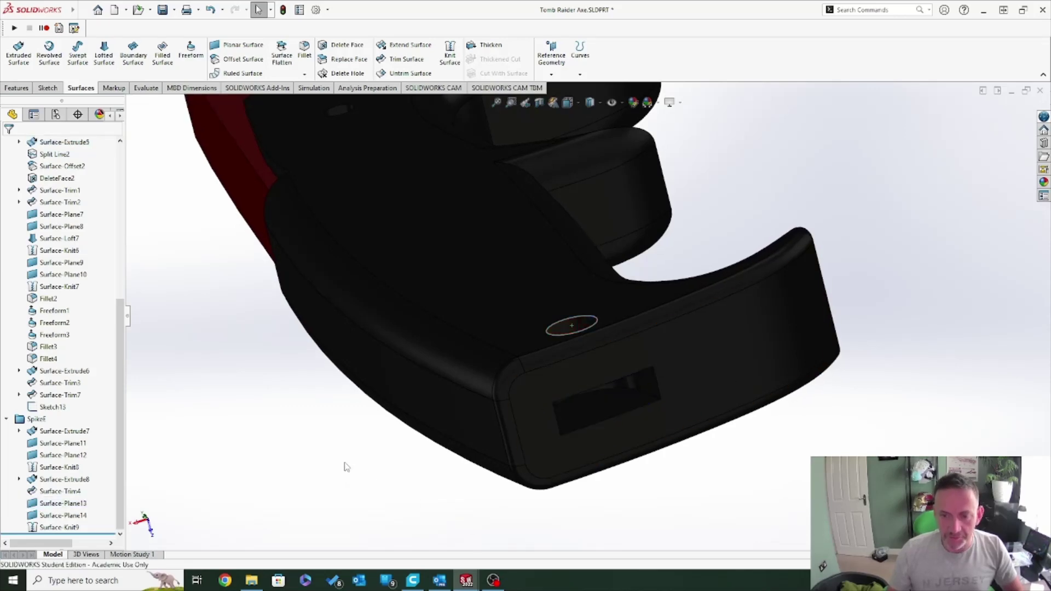
Trim the grip surface with the Sketch13 circle, removing the circular patches from the outer faces and slot walls at the spike end.
{"action": "left_click", "coordinate": [399, 61]}
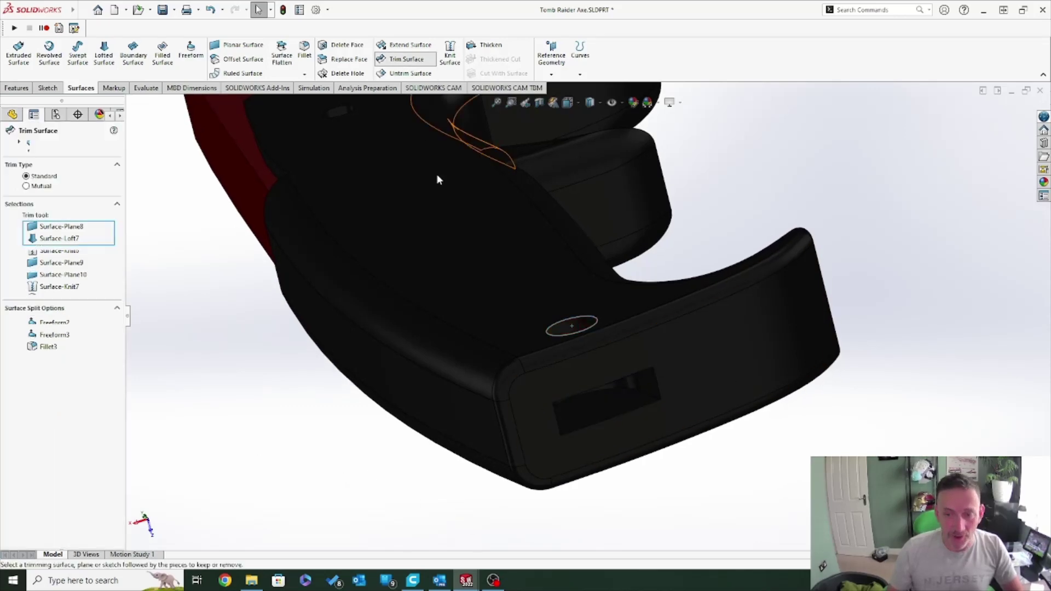
{"action": "left_click", "coordinate": [573, 334]}
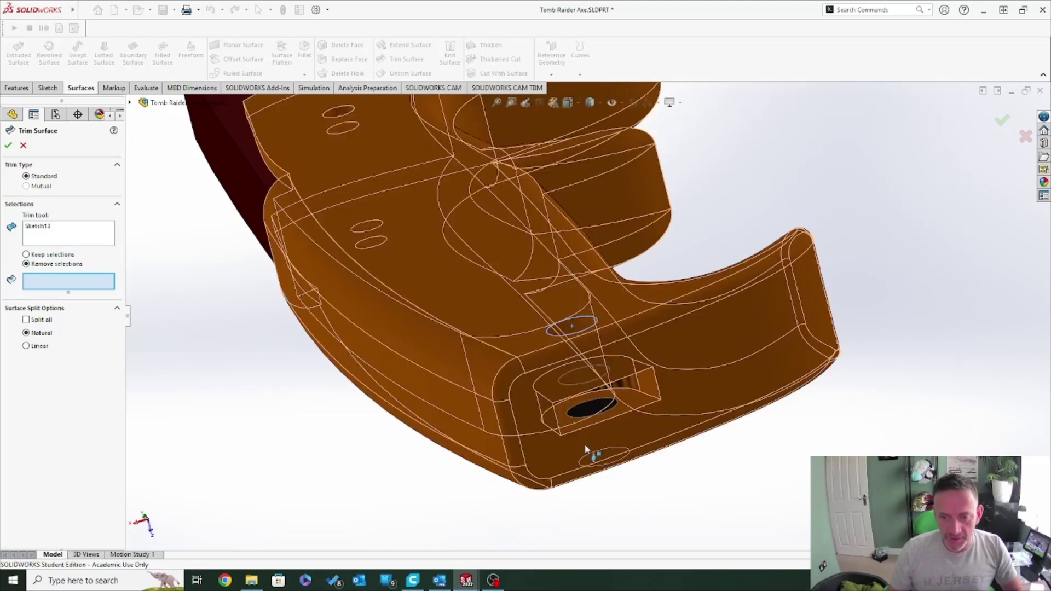
{"action": "scroll", "coordinate": [481, 356], "scroll_direction": "down", "scroll_amount": 10}
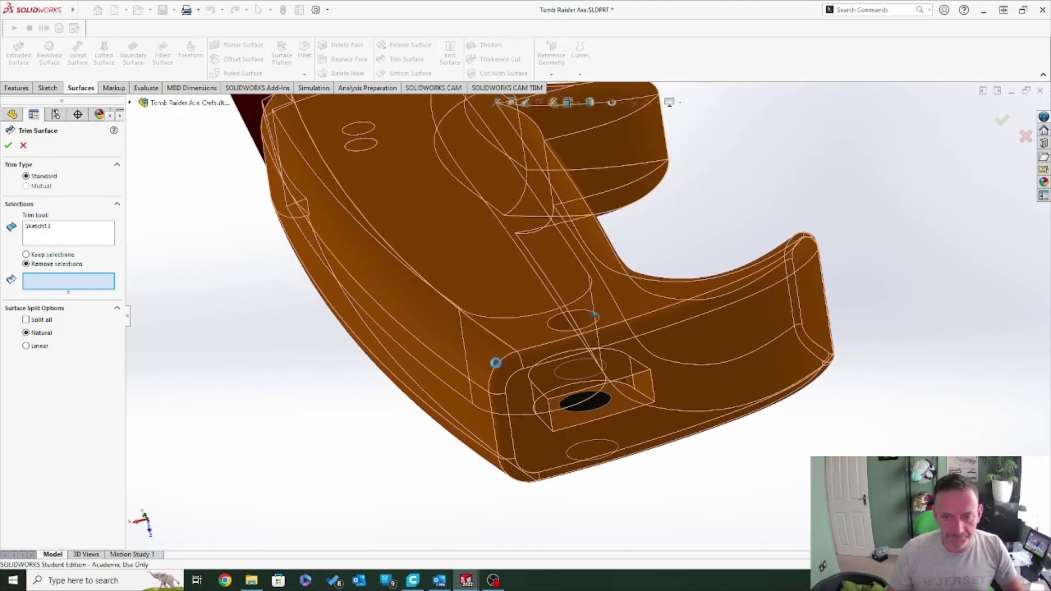
{"action": "middle_click_drag", "start_coordinate": [654, 386], "coordinate": [720, 352]}
{"action": "left_click", "coordinate": [653, 346]}
{"action": "left_click", "coordinate": [706, 349]}
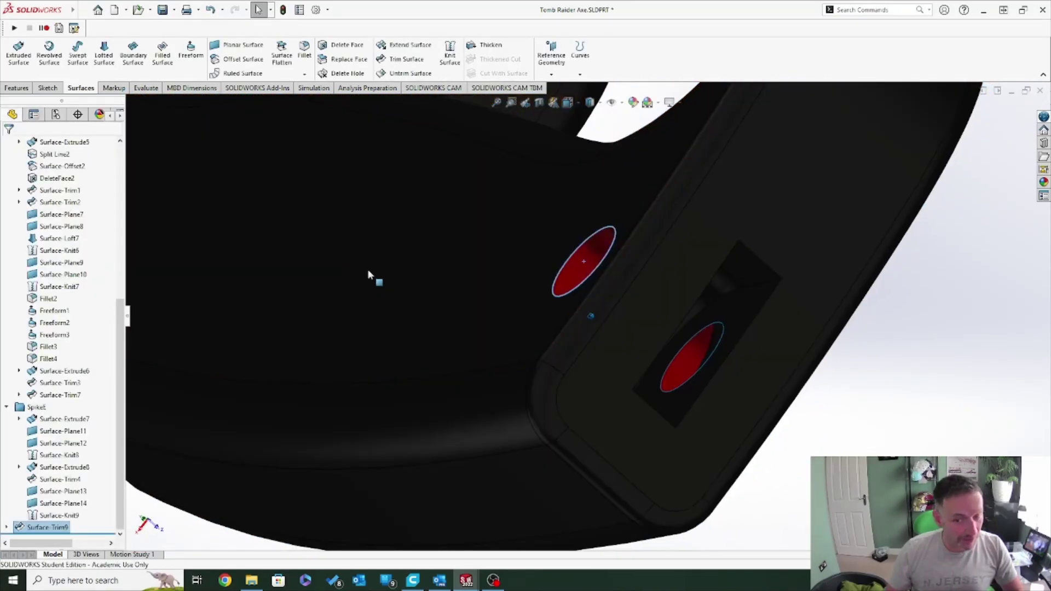
{"action": "middle_click_drag", "start_coordinate": [367, 269], "coordinate": [675, 419]}
{"action": "left_click", "coordinate": [919, 355]}
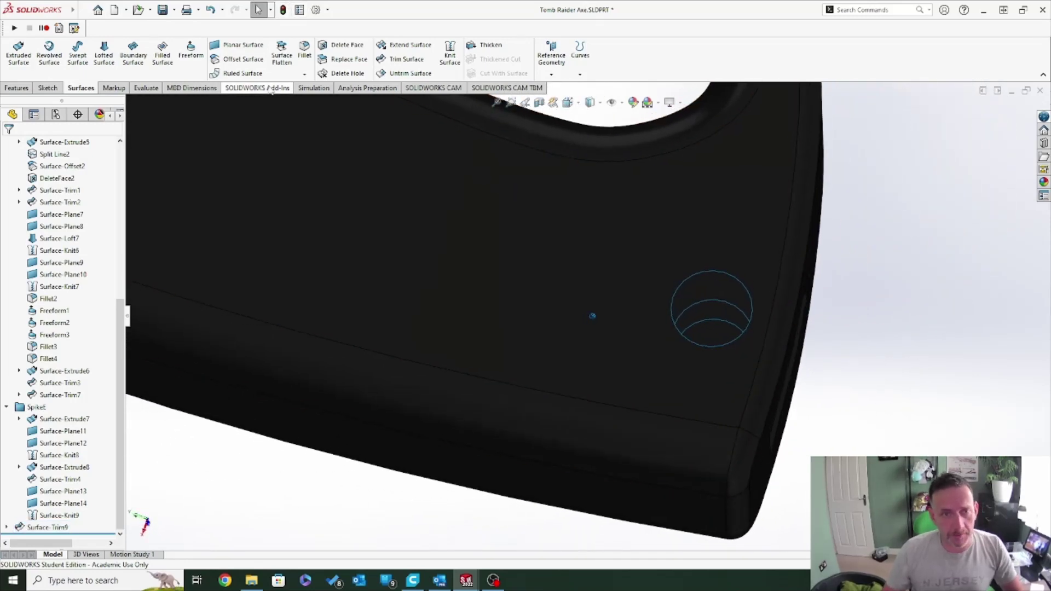
{"action": "left_click", "coordinate": [240, 47]}
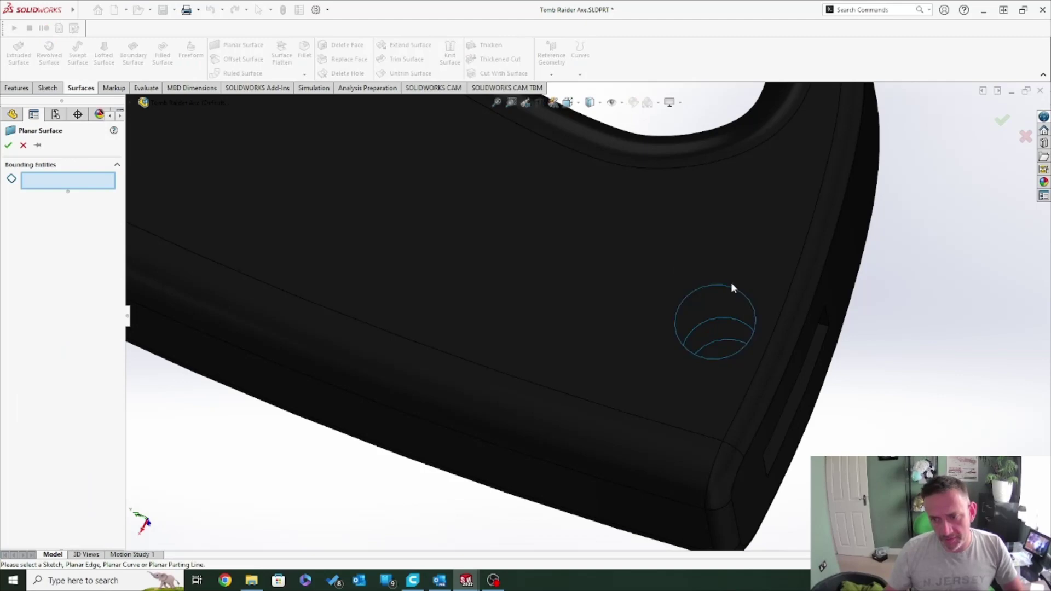
{"action": "left_click", "coordinate": [733, 287]}
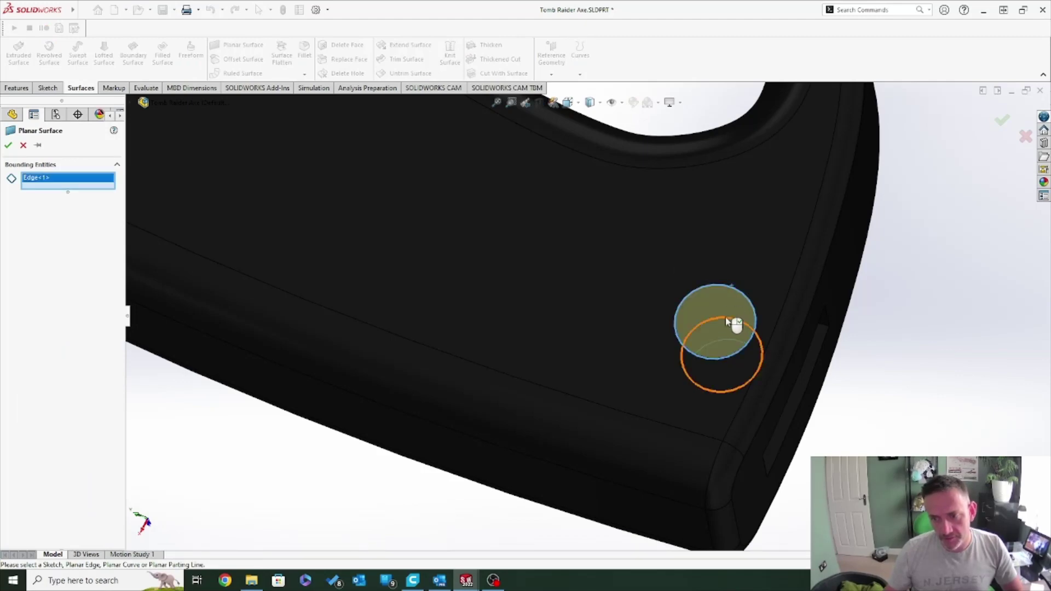
{"action": "left_click", "coordinate": [732, 323]}
{"action": "middle_click_drag", "start_coordinate": [481, 303], "coordinate": [556, 350]}
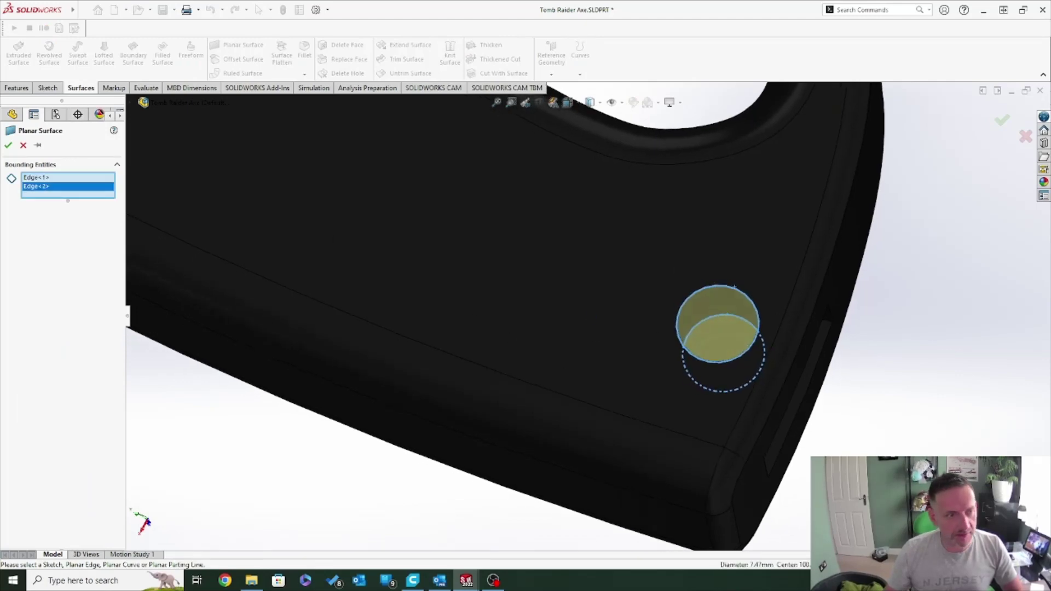
{"action": "left_click", "coordinate": [22, 145]}
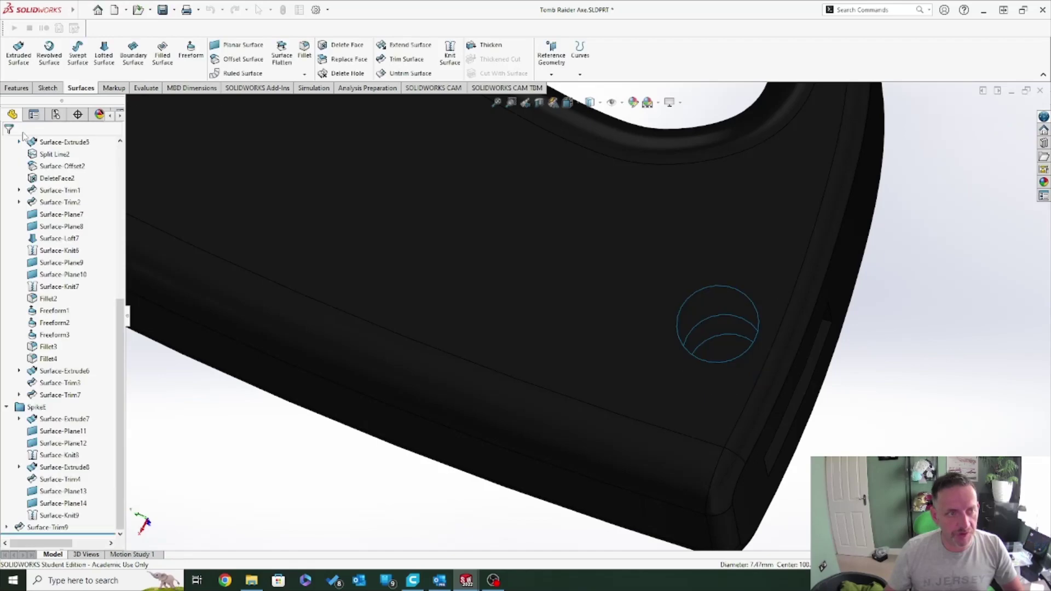
Loft a surface between the circular hole edges in the grip's outer face and the adjacent slot wall.
{"action": "left_click", "coordinate": [97, 60]}
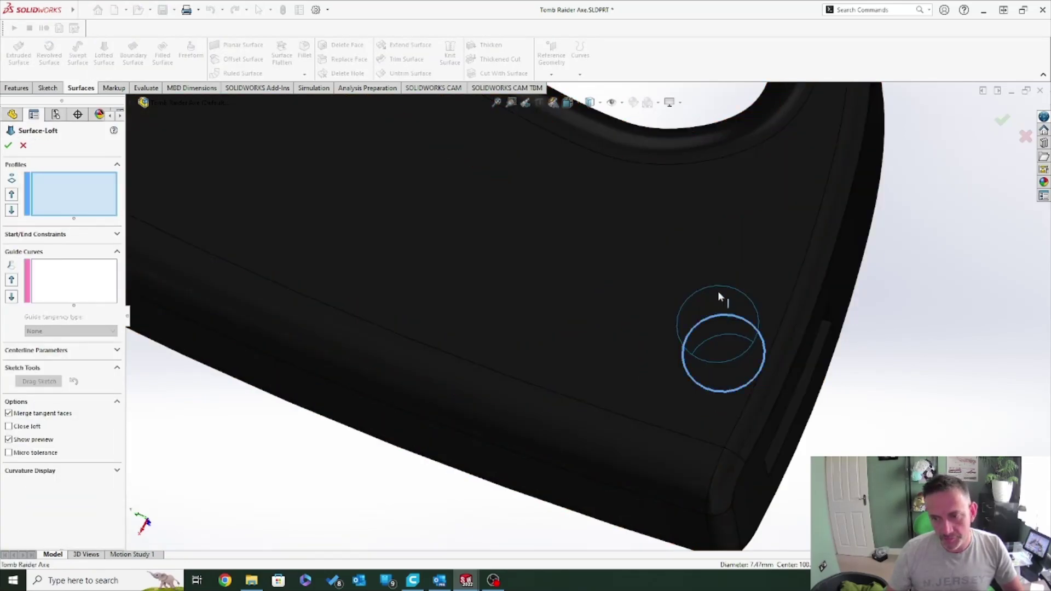
{"action": "left_click", "coordinate": [718, 315]}
{"action": "left_click", "coordinate": [212, 242]}
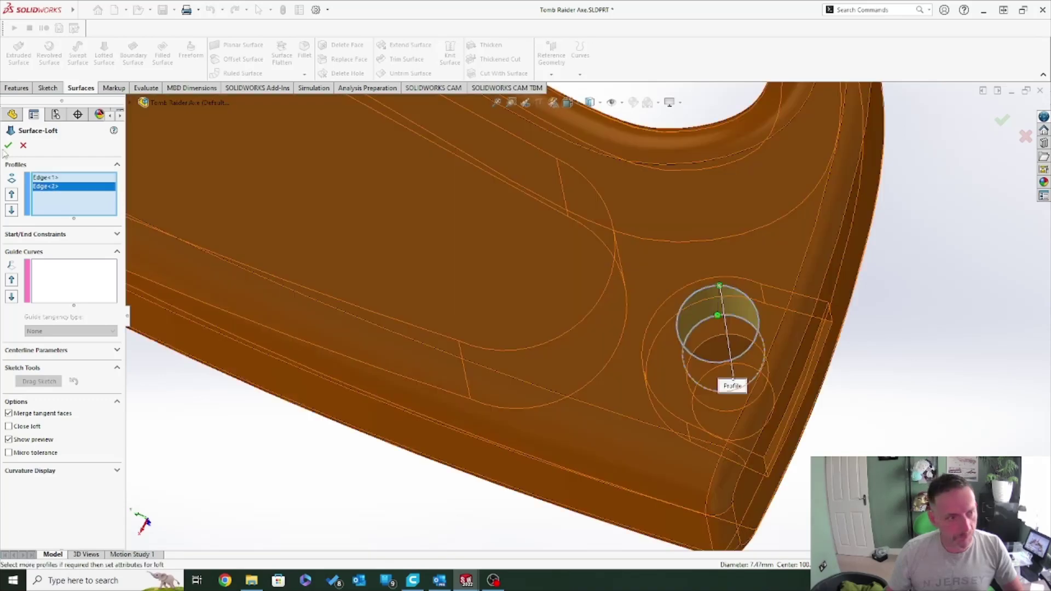
{"action": "left_click", "coordinate": [9, 145]}
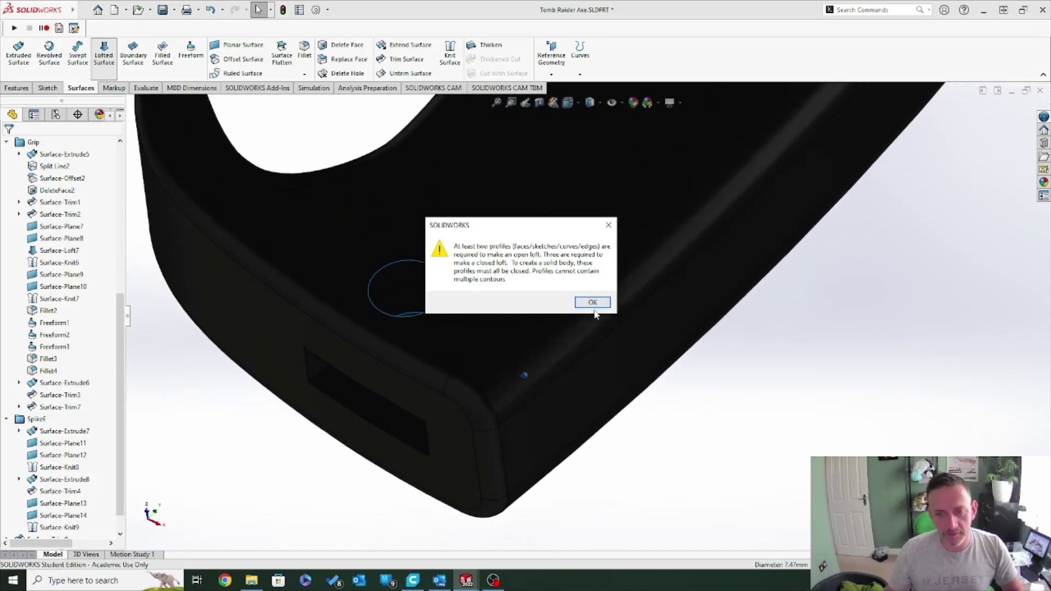
Loft a second surface between the matching circular edges on the opposite side of the grip's slot.
{"action": "left_click", "coordinate": [594, 305]}
{"action": "key", "text": "Return"}
{"action": "left_click", "coordinate": [409, 316]}
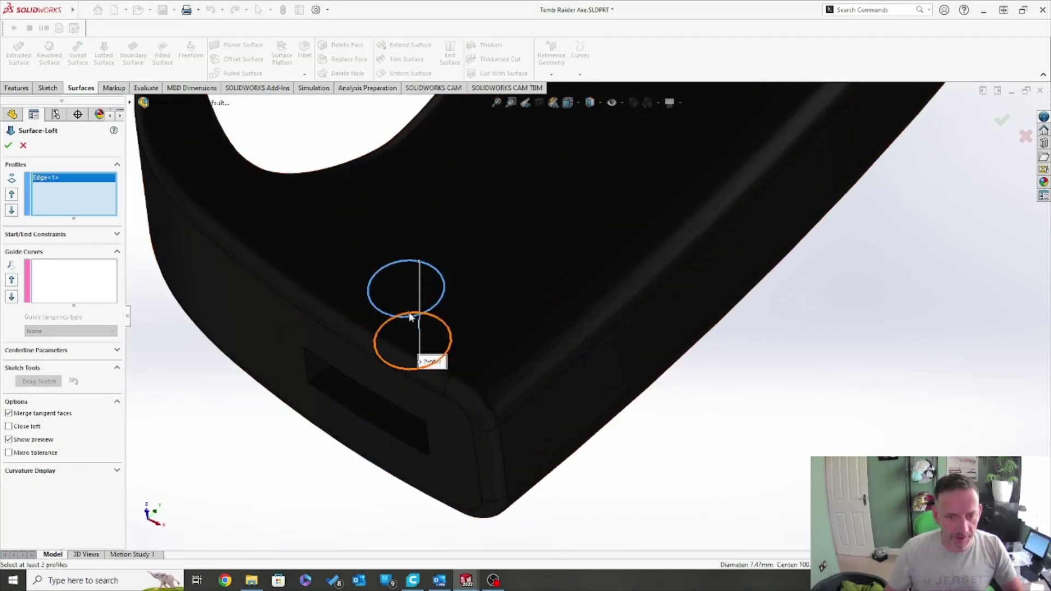
{"action": "left_click", "coordinate": [438, 337]}
{"action": "left_click", "coordinate": [8, 146]}
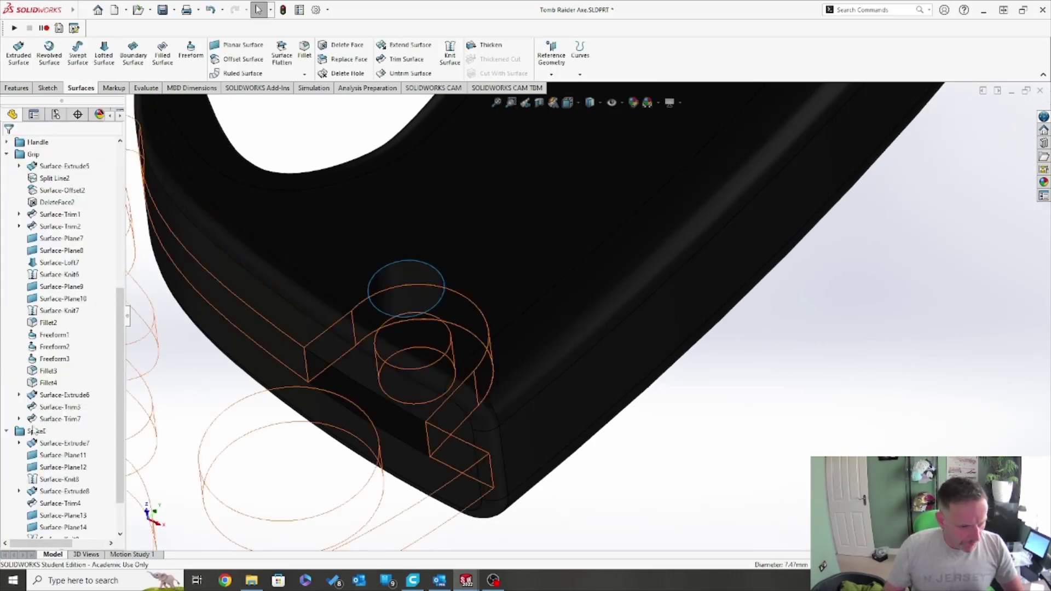
Collapse the spike and Grip folders and knit GripSurf with the two hole lofts, with Merge entities enabled.
{"action": "left_click", "coordinate": [6, 432]}
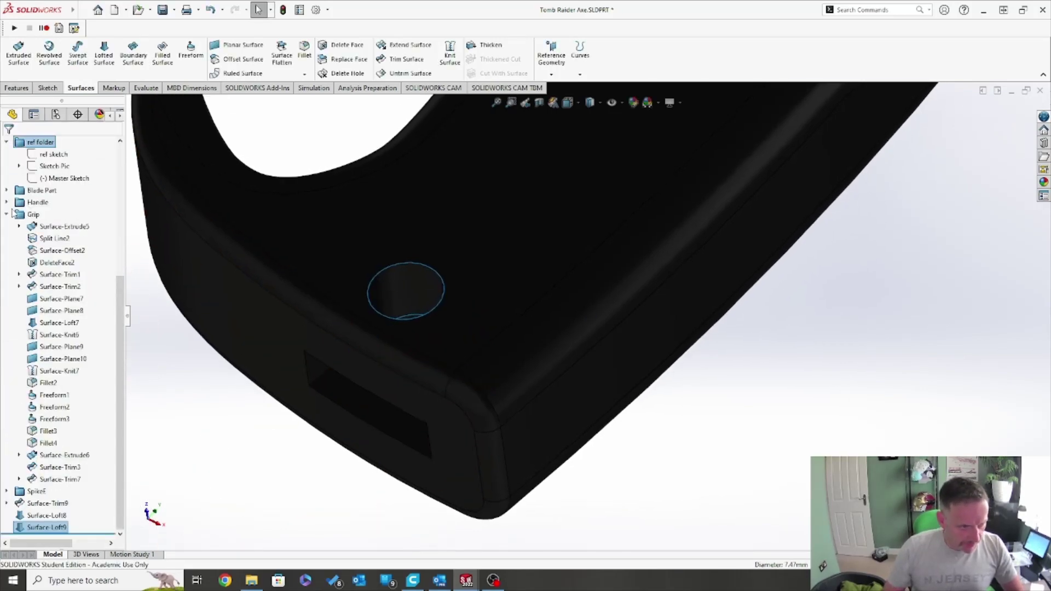
{"action": "left_click", "coordinate": [6, 214]}
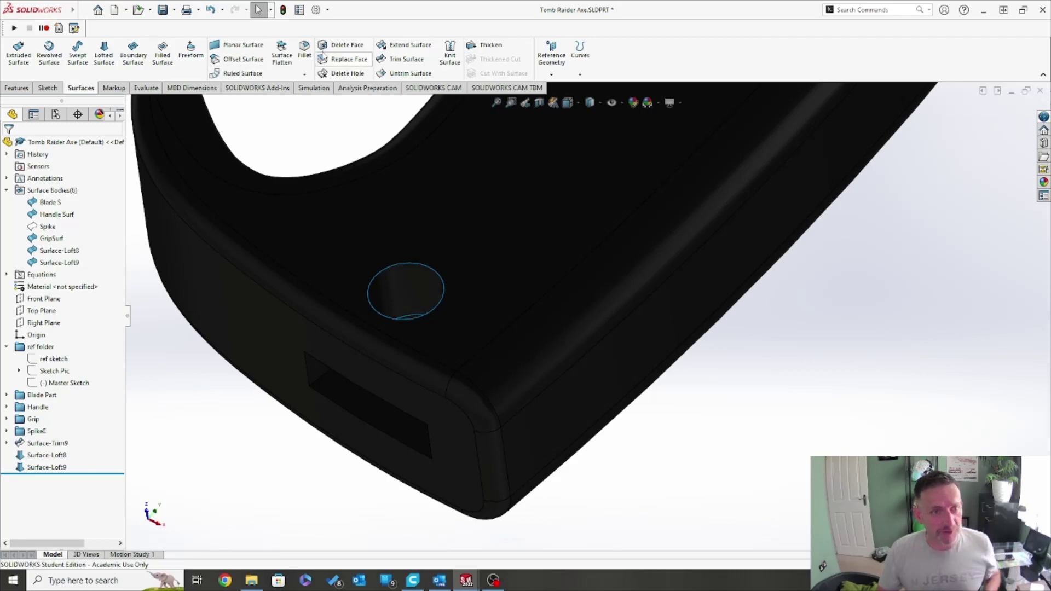
{"action": "left_click", "coordinate": [452, 60]}
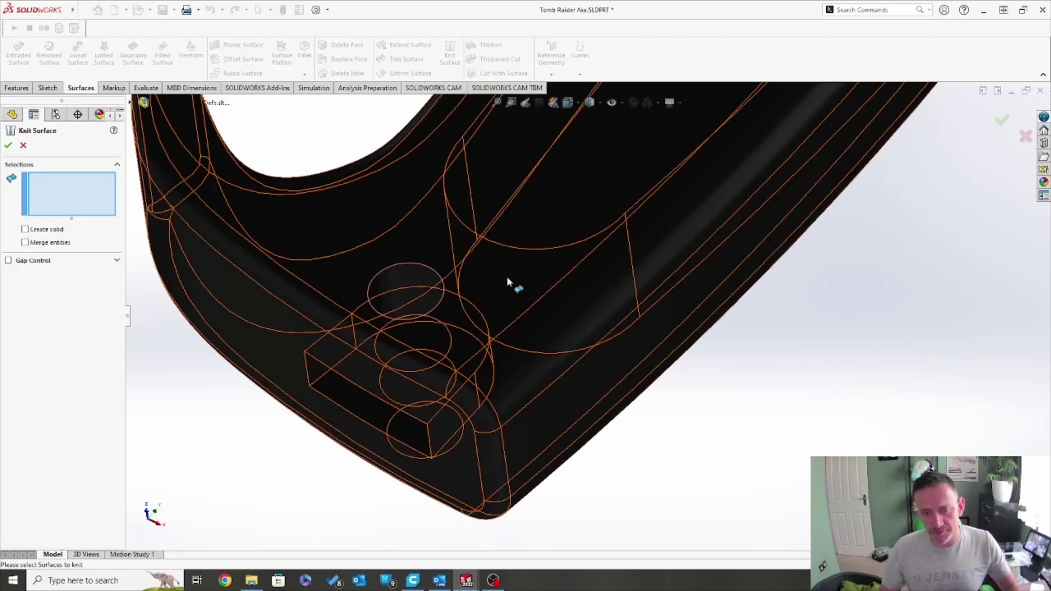
{"action": "left_click", "coordinate": [428, 291]}
{"action": "left_click", "coordinate": [421, 291]}
{"action": "middle_click_drag", "start_coordinate": [415, 294], "coordinate": [534, 279]}
{"action": "left_click", "coordinate": [567, 344]}
{"action": "scroll", "coordinate": [529, 276], "scroll_direction": "down", "scroll_amount": 5}
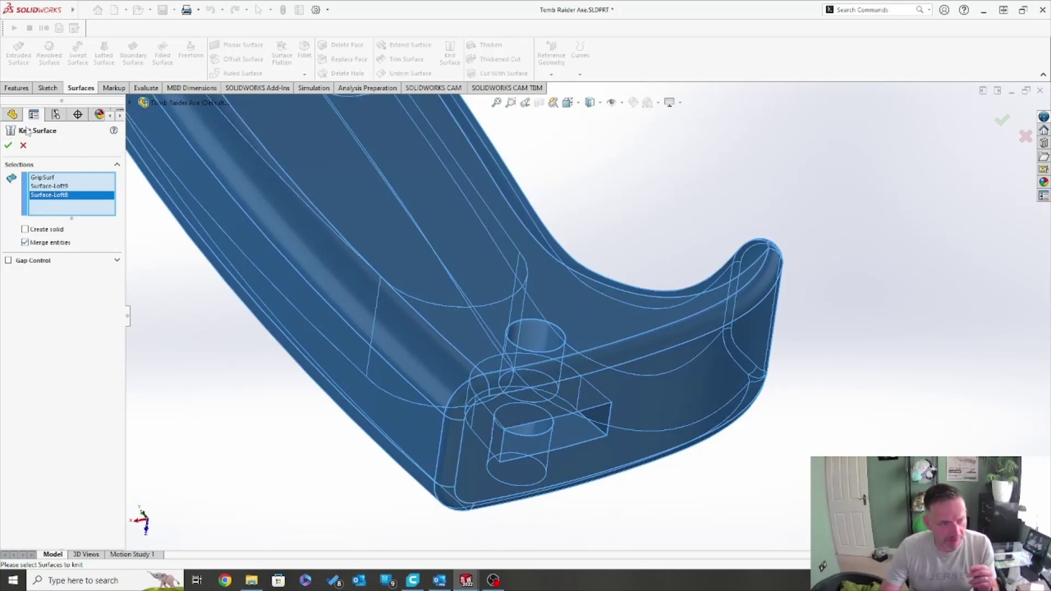
{"action": "key", "text": "Return"}
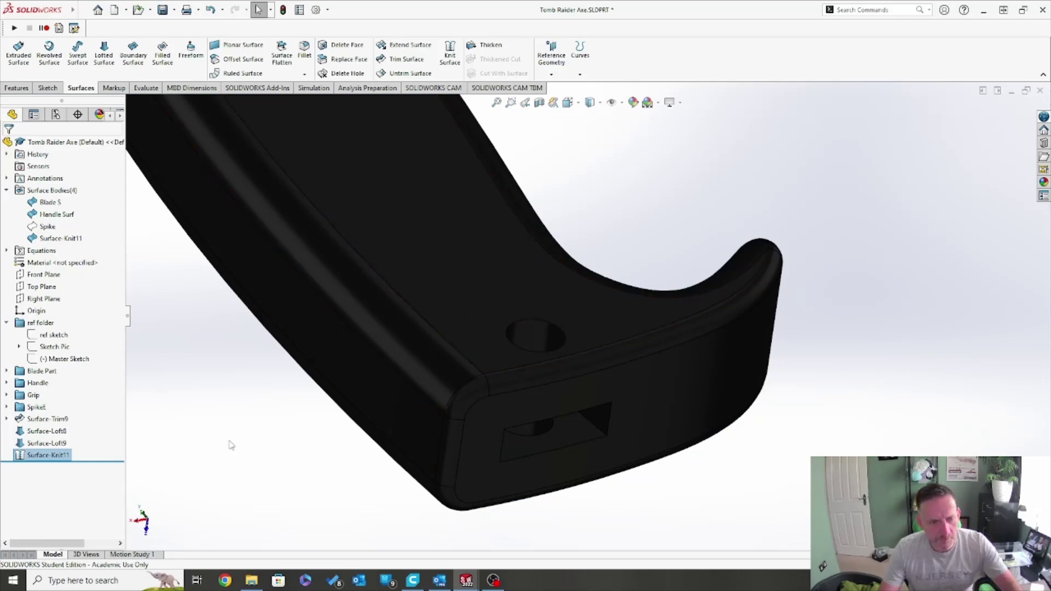
Show the hidden Spike surface body.
{"action": "left_click", "coordinate": [48, 227]}
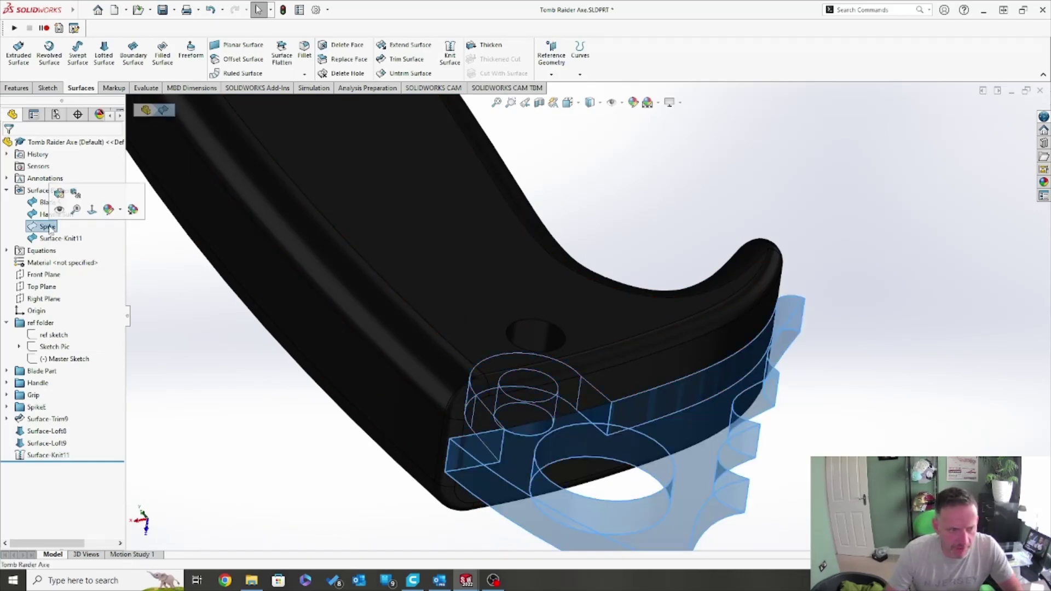
{"action": "left_click", "coordinate": [228, 389]}
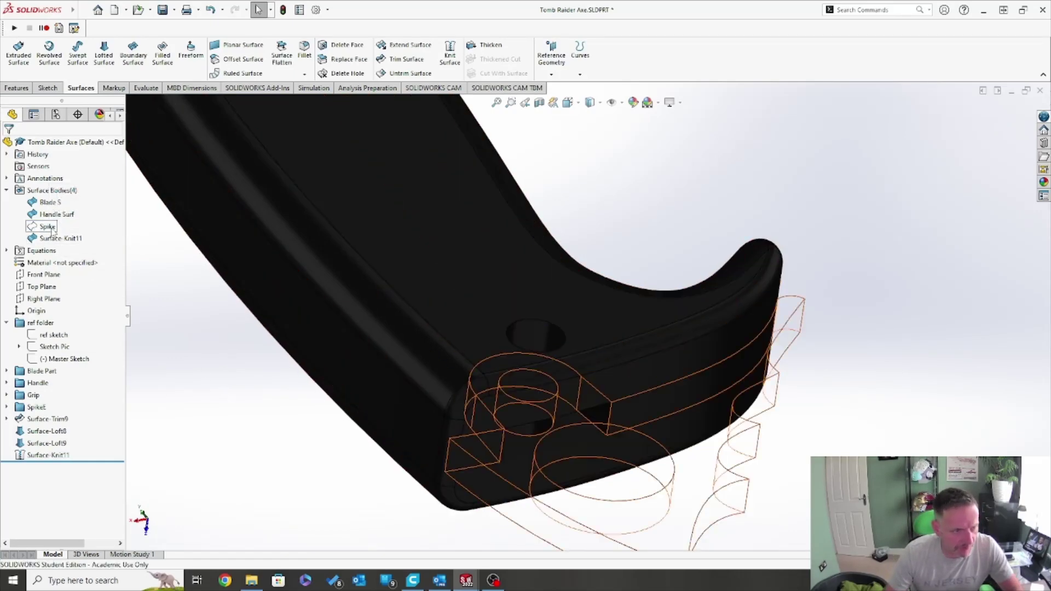
{"action": "left_click", "coordinate": [48, 226]}
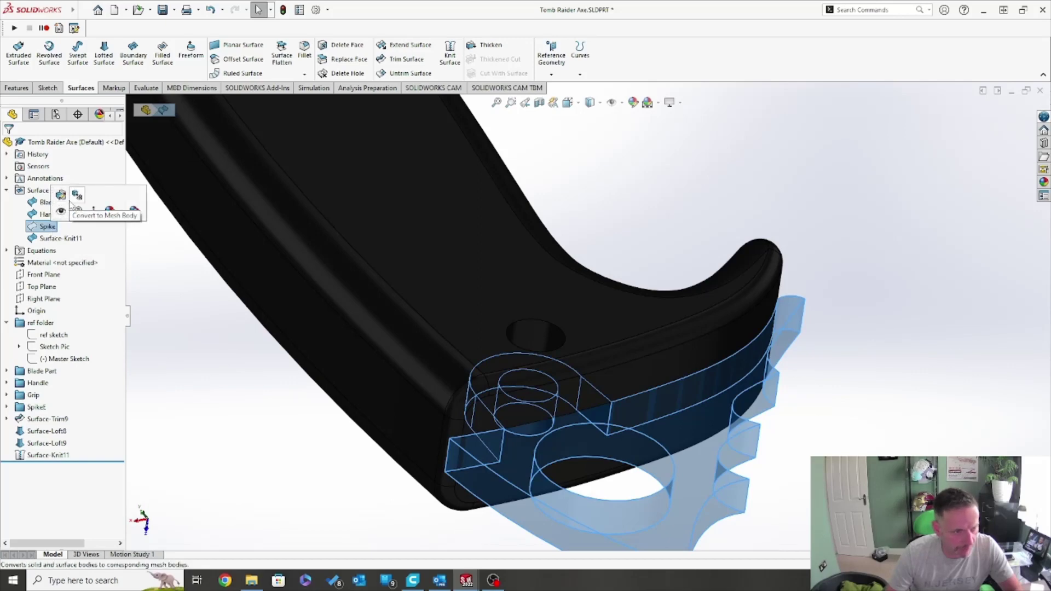
{"action": "left_click", "coordinate": [61, 212]}
{"action": "left_click", "coordinate": [181, 385]}
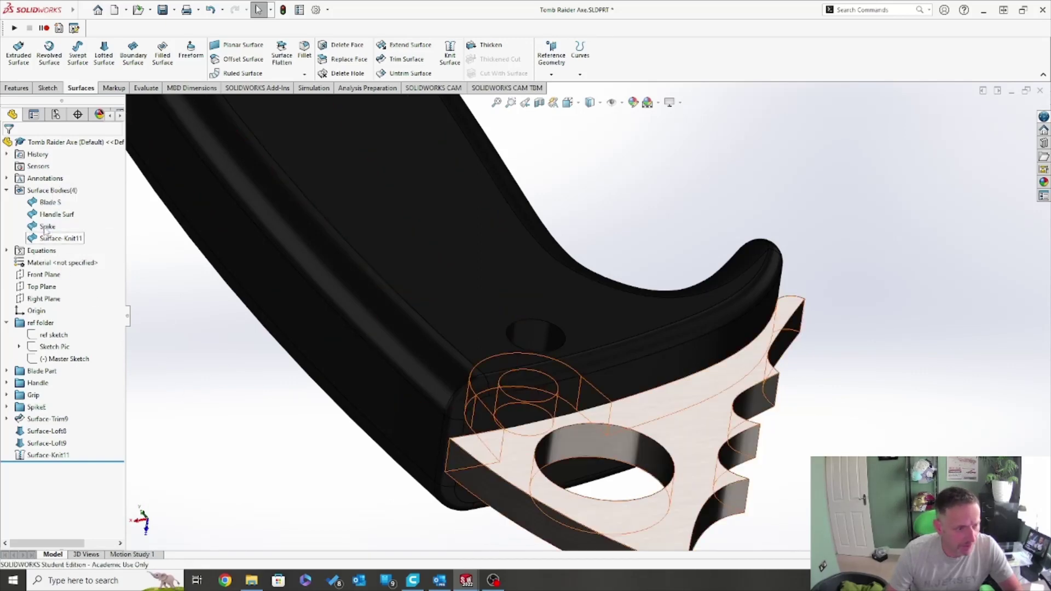
Rename the knitted grip surface body as Grip.
{"action": "left_click", "coordinate": [59, 238]}
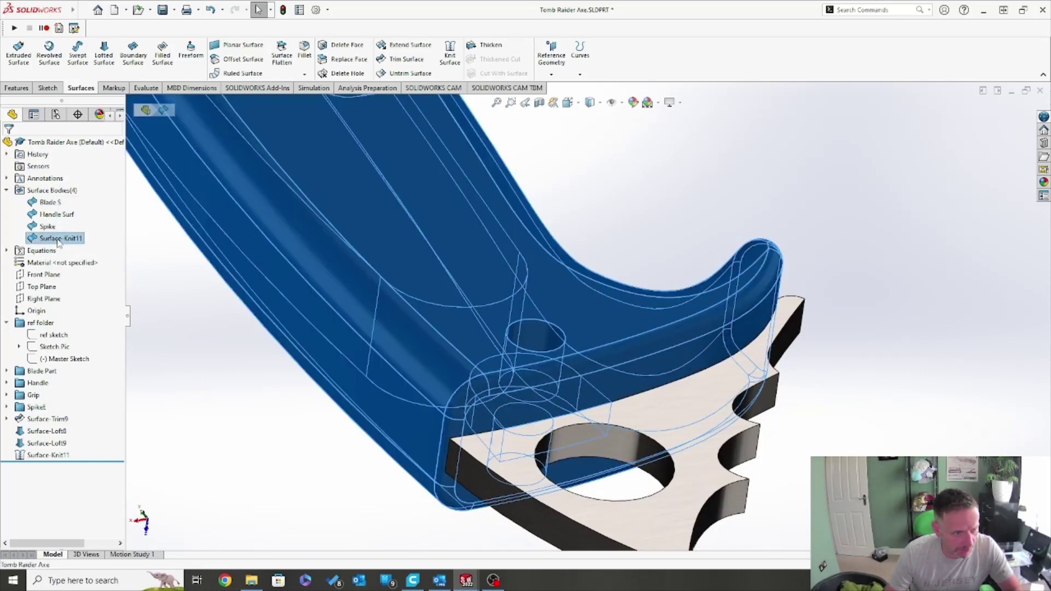
{"action": "right_click", "coordinate": [59, 239]}
{"action": "left_click", "coordinate": [235, 427]}
{"action": "left_click", "coordinate": [61, 238]}
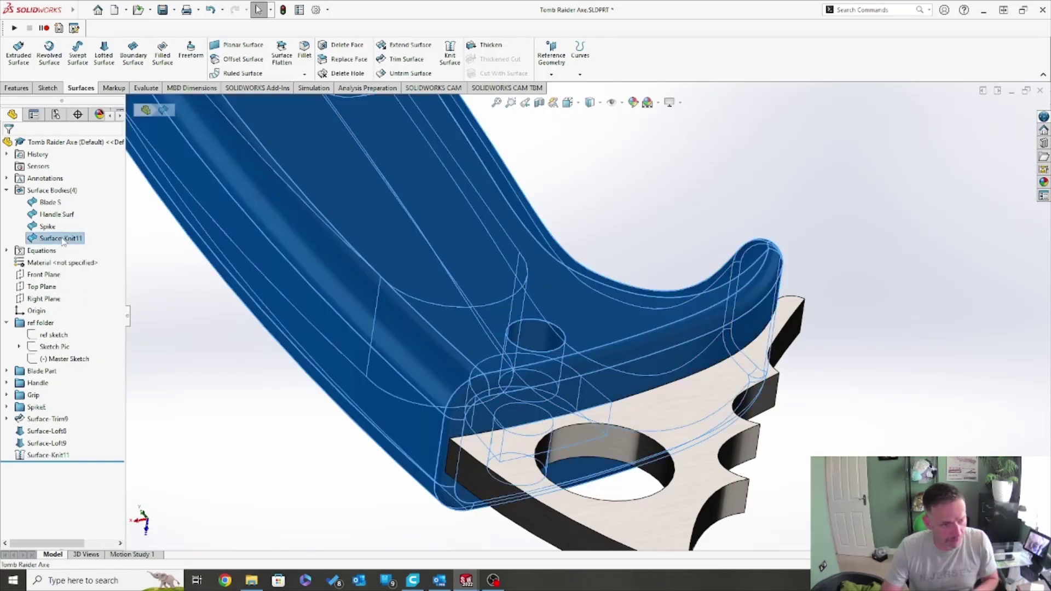
{"action": "left_click", "coordinate": [62, 239]}
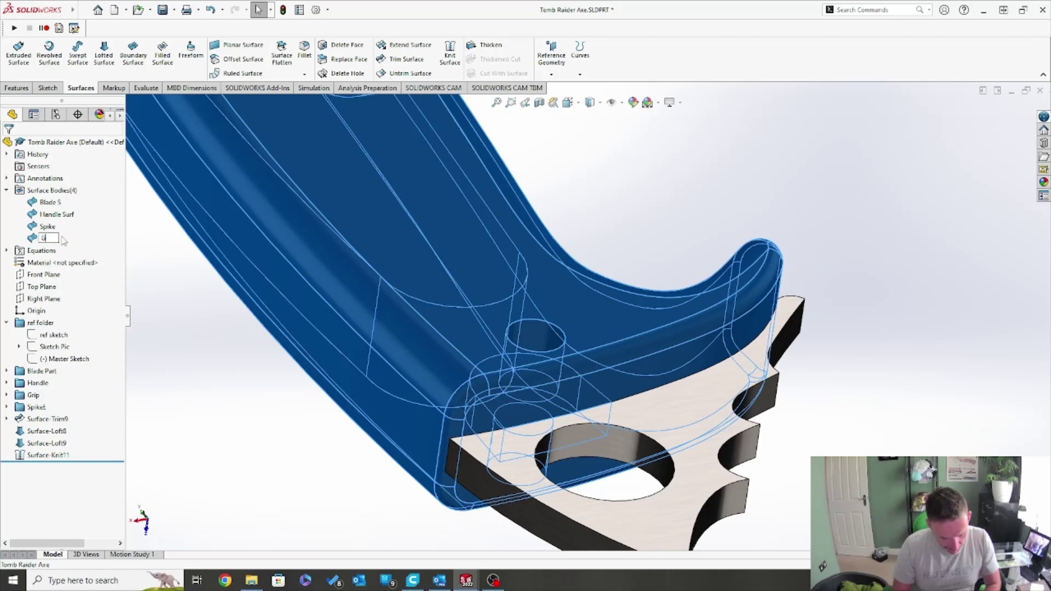
{"action": "left_click", "coordinate": [233, 364]}
Check the sketch absorbed by the Surface-Trim9 feature, save the master part and fit the whole axe in view.
{"action": "left_click", "coordinate": [7, 419]}
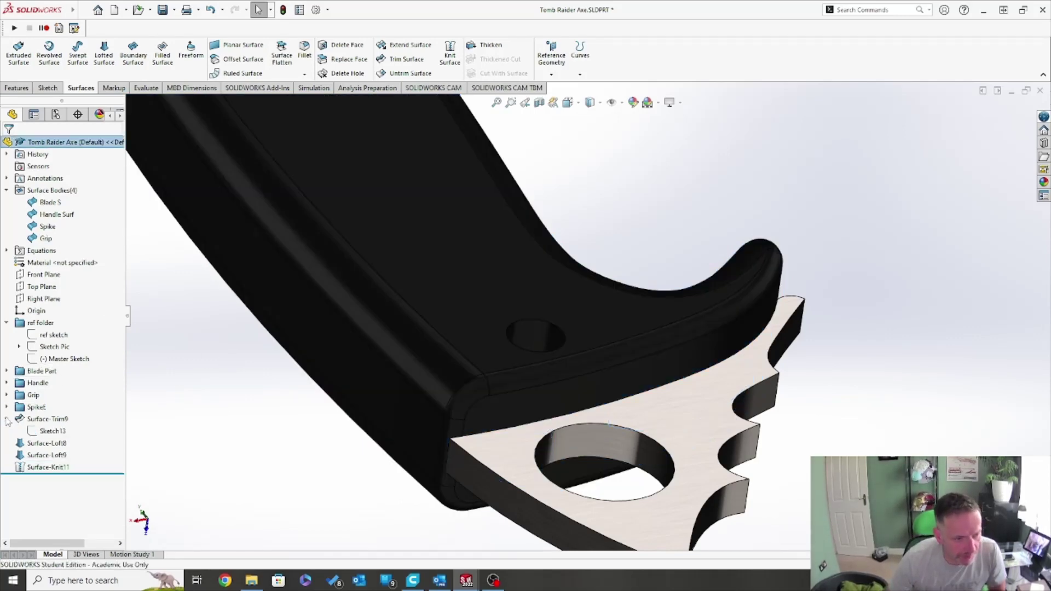
{"action": "left_click", "coordinate": [7, 419]}
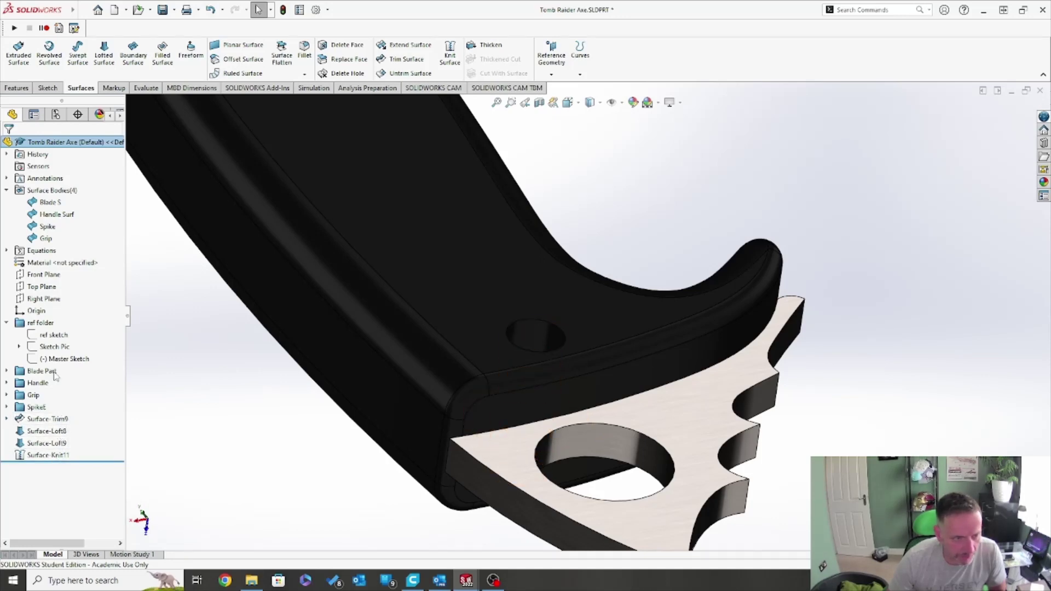
{"action": "left_click", "coordinate": [162, 10]}
{"action": "key", "text": "z"}
{"action": "key", "text": "z"}
{"action": "left_click", "coordinate": [496, 103]}
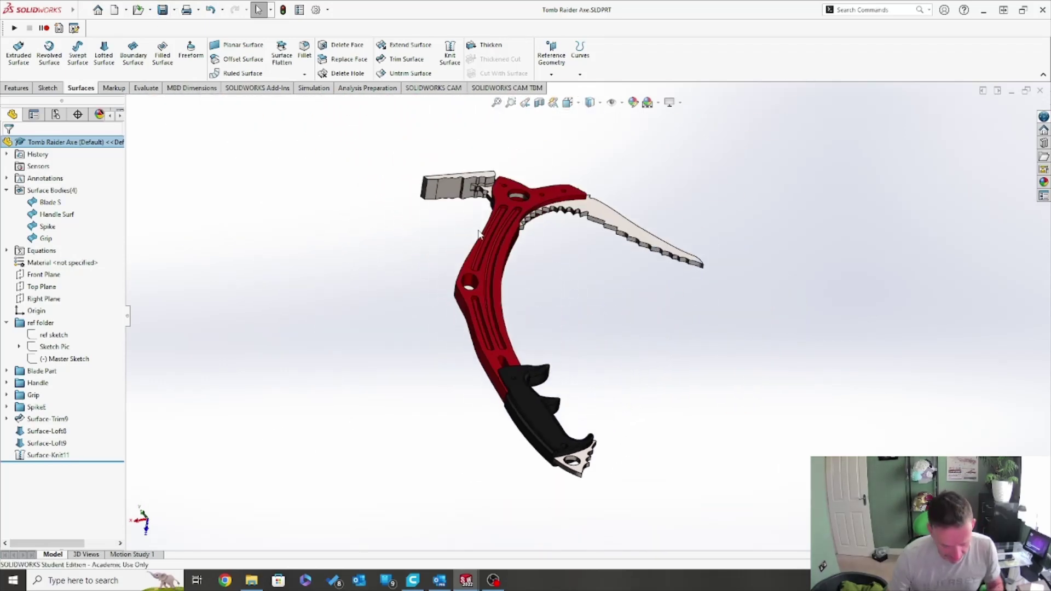
Switch to the Axe Ass assembly, rebuild it with the changed models and check the hole through the grip.
{"action": "key", "text": "ctrl+Tab"}
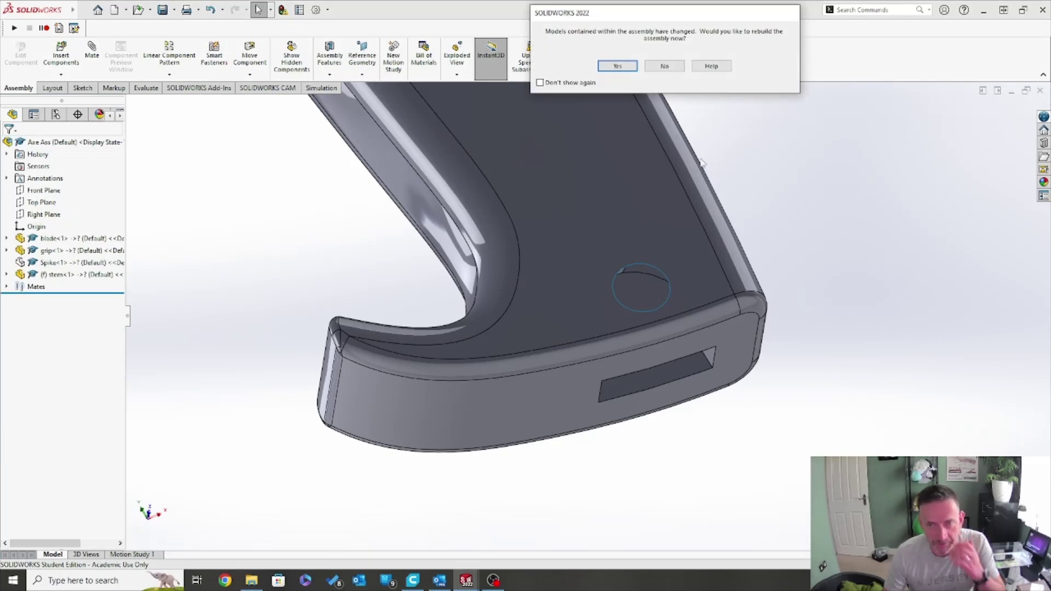
{"action": "left_click", "coordinate": [619, 66]}
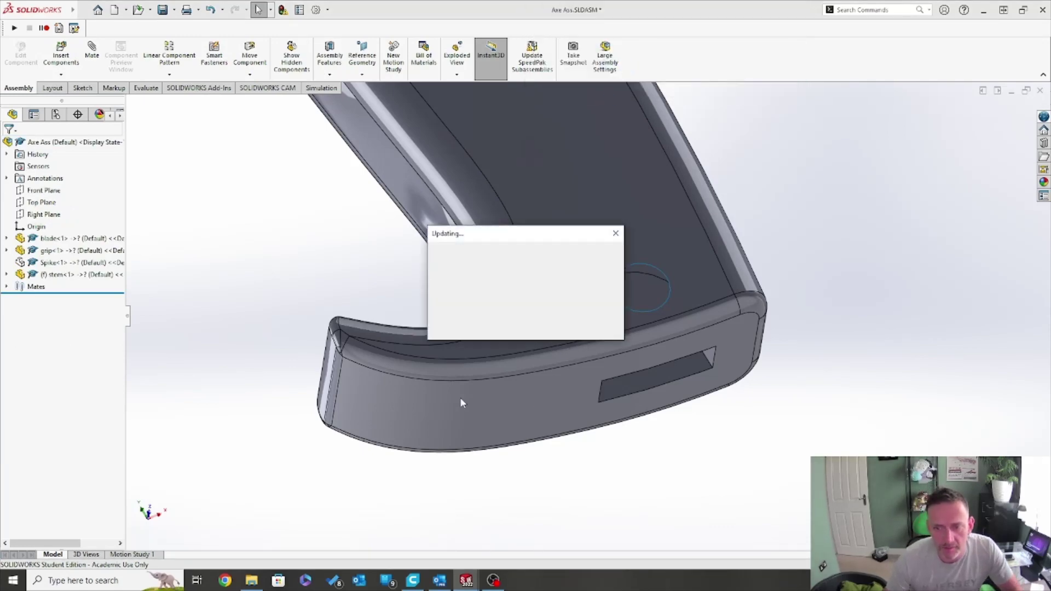
{"action": "scroll", "coordinate": [663, 465], "scroll_direction": "down", "scroll_amount": 3}
{"action": "middle_click_drag", "start_coordinate": [674, 500], "coordinate": [257, 268]}
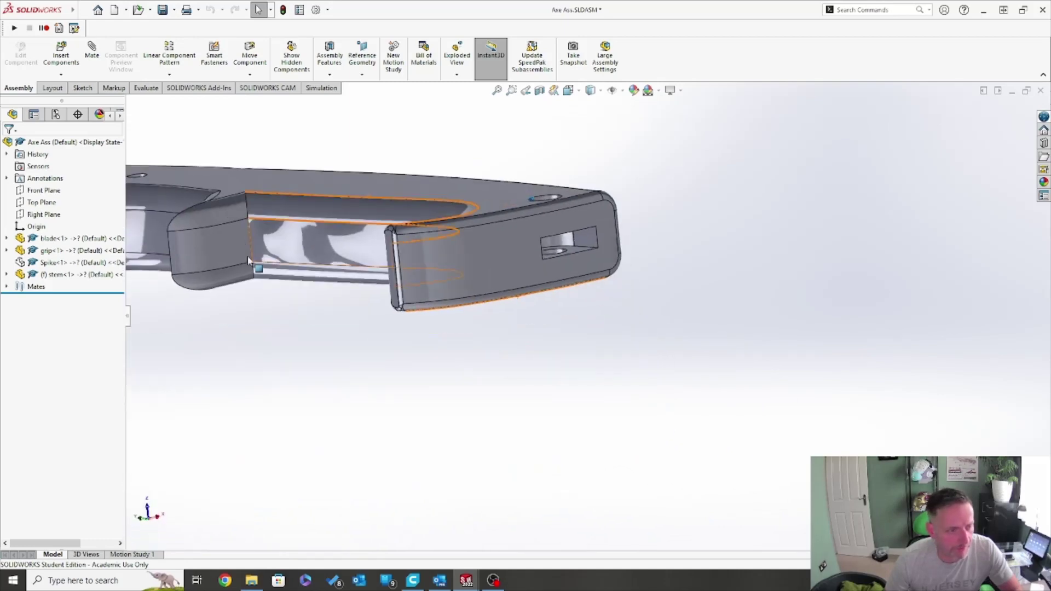
Show the hidden Spike component in the assembly and inspect the complete axe from several angles.
{"action": "right_click", "coordinate": [52, 263]}
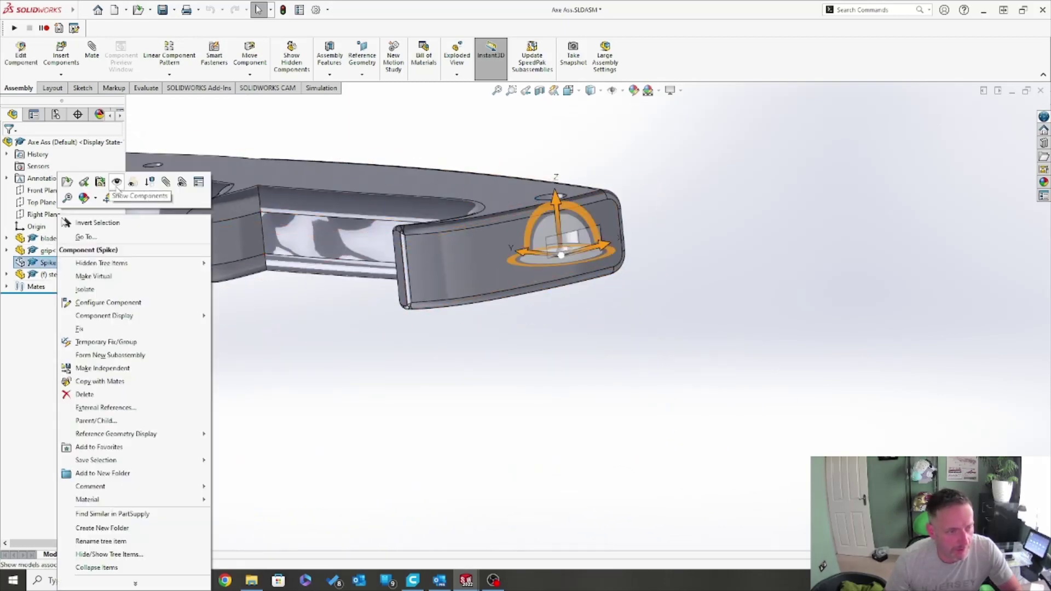
{"action": "left_click", "coordinate": [116, 183]}
{"action": "left_click", "coordinate": [444, 405]}
{"action": "middle_click_drag", "start_coordinate": [449, 425], "coordinate": [466, 389]}
{"action": "scroll", "coordinate": [469, 421], "scroll_direction": "down", "scroll_amount": 2}
{"action": "scroll", "coordinate": [577, 532], "scroll_direction": "up", "scroll_amount": 4}
{"action": "scroll", "coordinate": [467, 389], "scroll_direction": "down", "scroll_amount": 1}
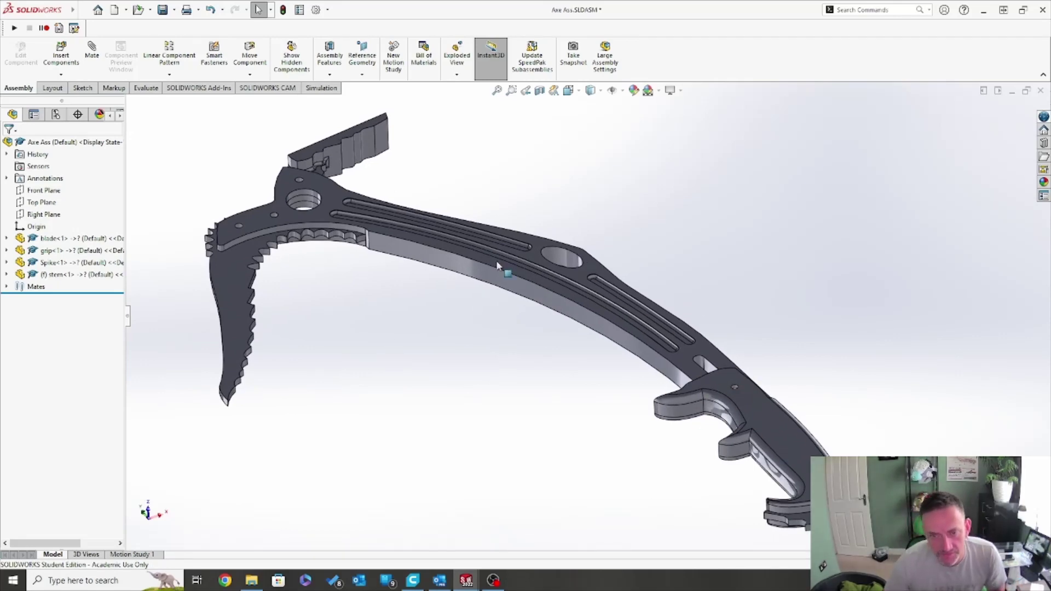
{"action": "middle_click_drag", "start_coordinate": [360, 237], "coordinate": [548, 352]}
{"action": "scroll", "coordinate": [579, 408], "scroll_direction": "up", "scroll_amount": 2}
{"action": "middle_click_drag", "start_coordinate": [582, 411], "coordinate": [723, 429]}
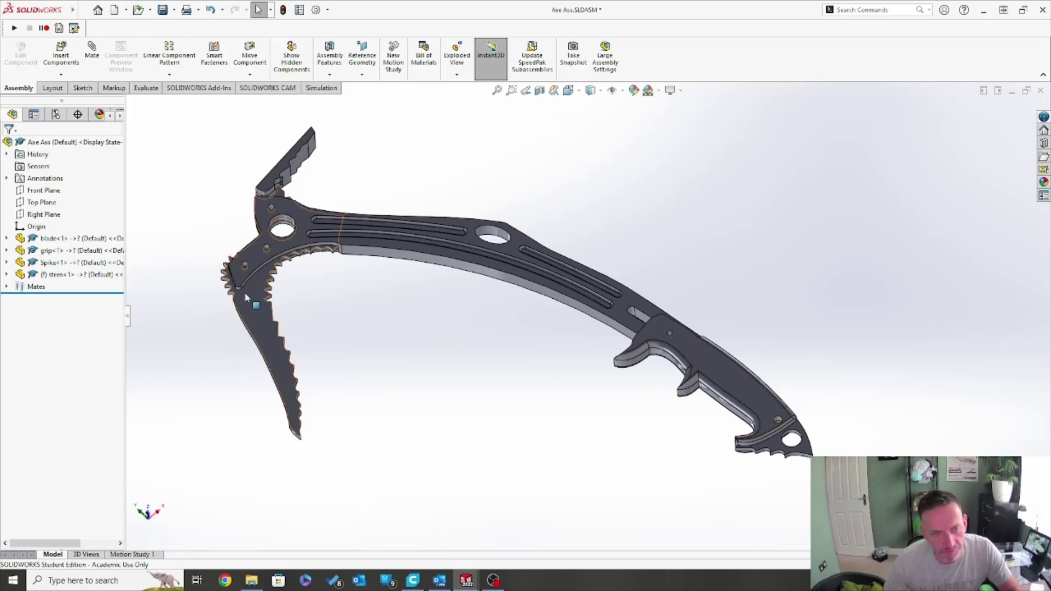
Open the blade part from the assembly and expand its surface bodies to check the imported blade surface.
{"action": "right_click", "coordinate": [249, 184]}
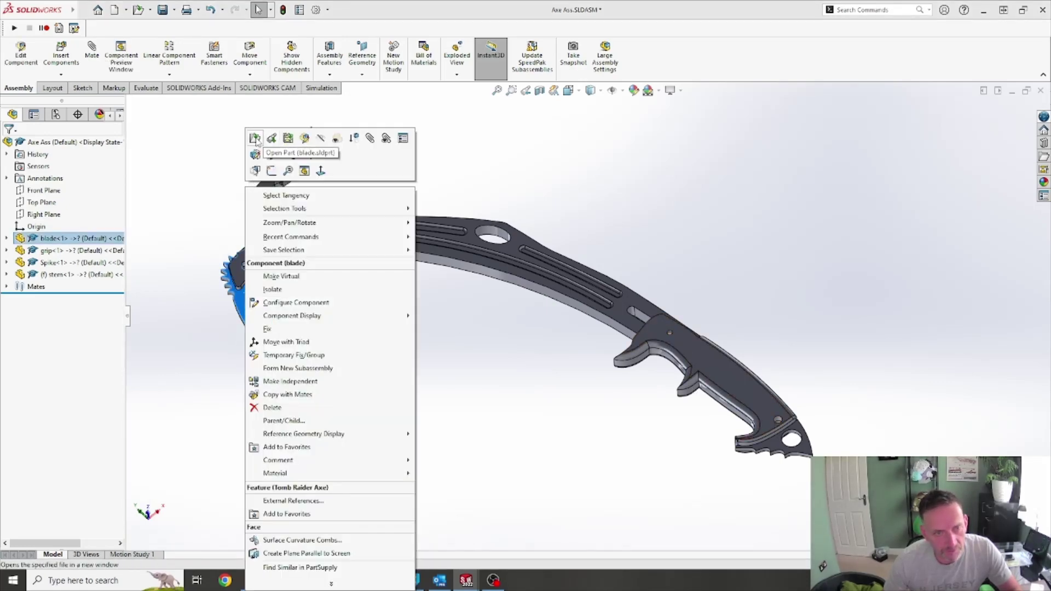
{"action": "key", "text": "Escape"}
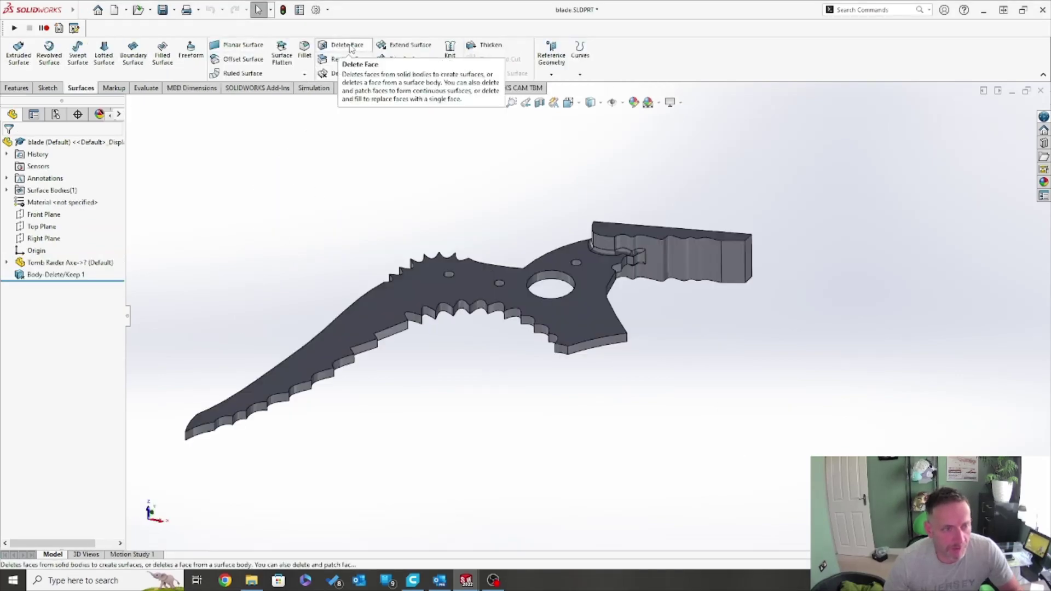
{"action": "left_click", "coordinate": [7, 190]}
{"action": "left_click", "coordinate": [76, 202]}
{"action": "left_click", "coordinate": [475, 179]}
Delete the cylindrical inner face of the large hole in the blade's surface body.
{"action": "middle_click_drag", "start_coordinate": [520, 275], "coordinate": [630, 199]}
{"action": "scroll", "coordinate": [644, 182], "scroll_direction": "up", "scroll_amount": 4}
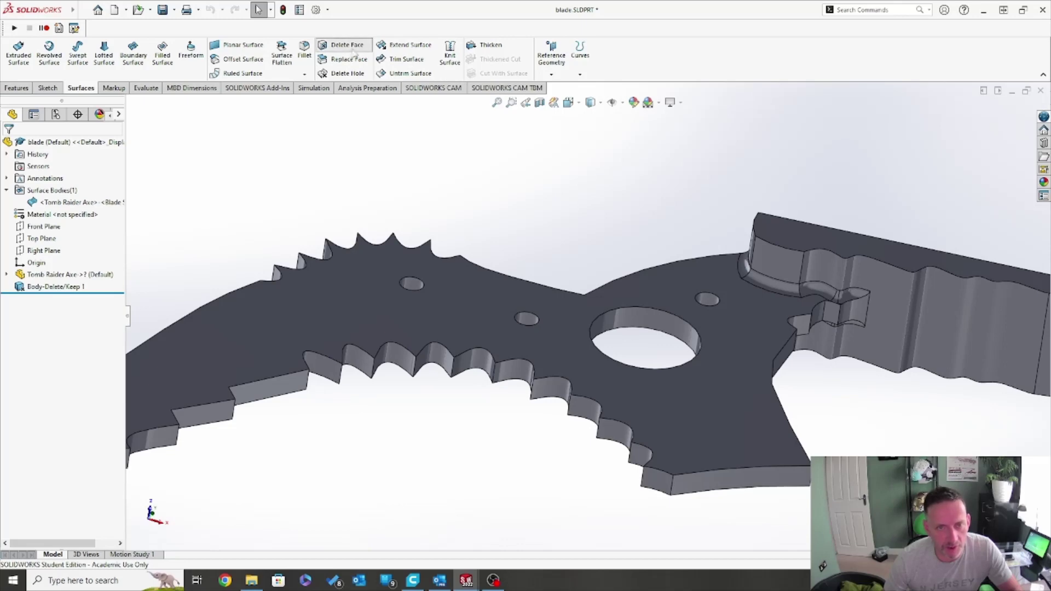
{"action": "left_click", "coordinate": [656, 324]}
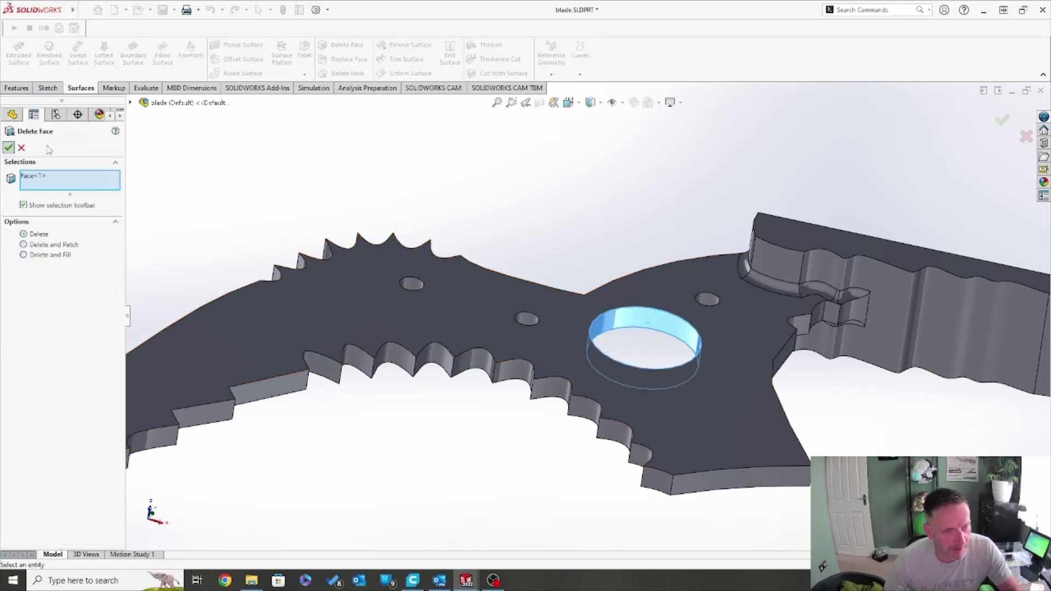
{"action": "left_click", "coordinate": [9, 147]}
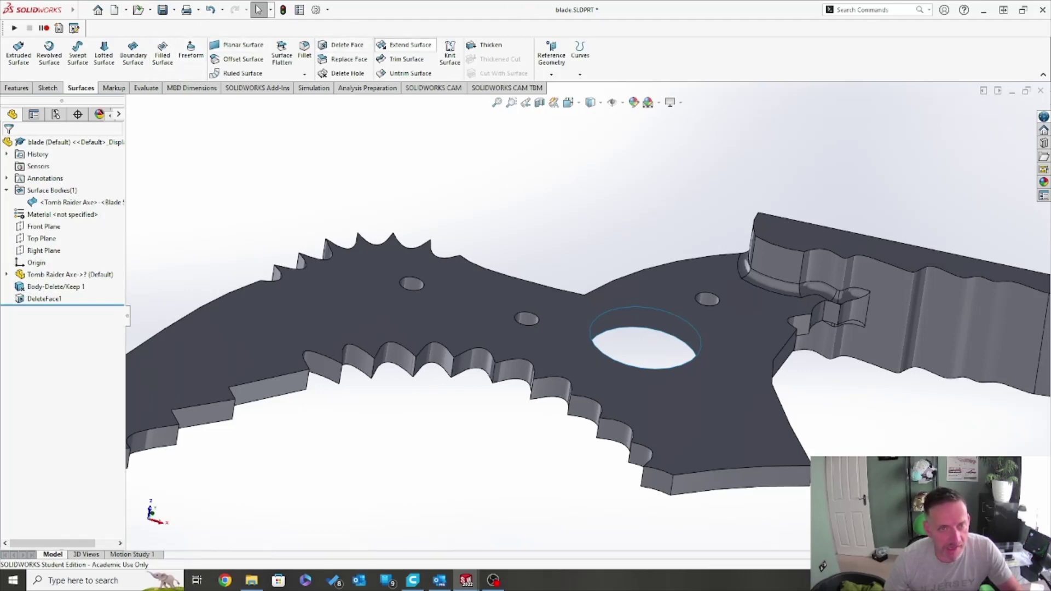
Try to close the wall of the large hole with a Filled Surface between its two circular edges, using Contact.
{"action": "left_click", "coordinate": [163, 53]}
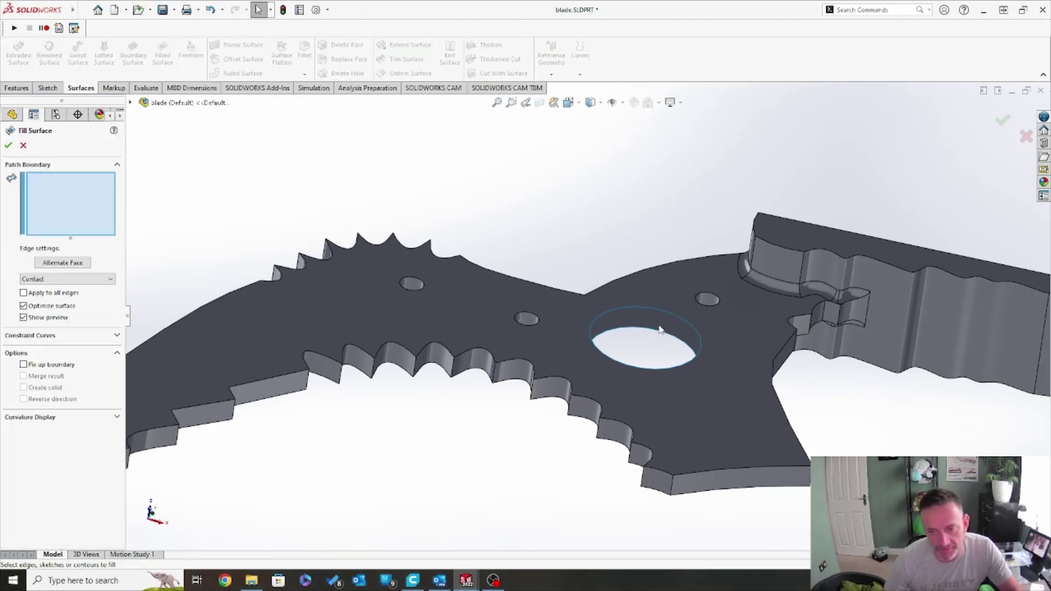
{"action": "left_click", "coordinate": [659, 309]}
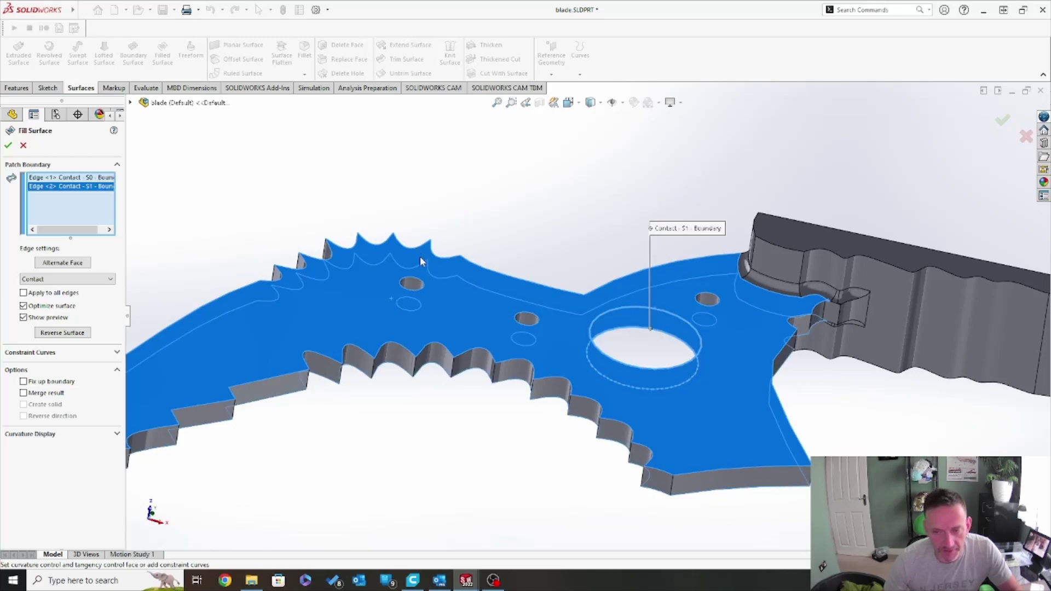
{"action": "left_click", "coordinate": [9, 145]}
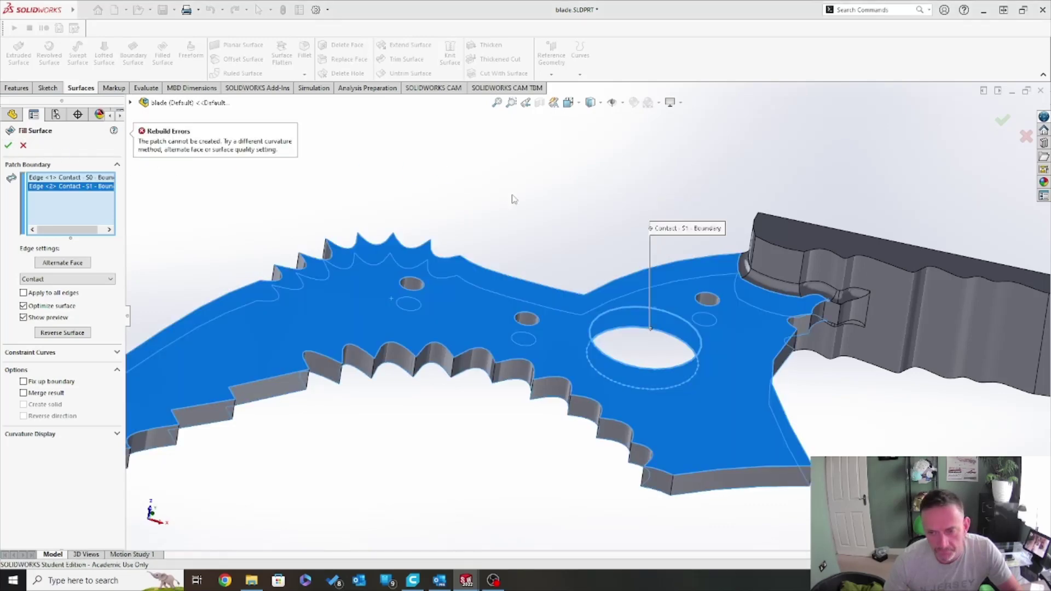
{"action": "left_click", "coordinate": [23, 145]}
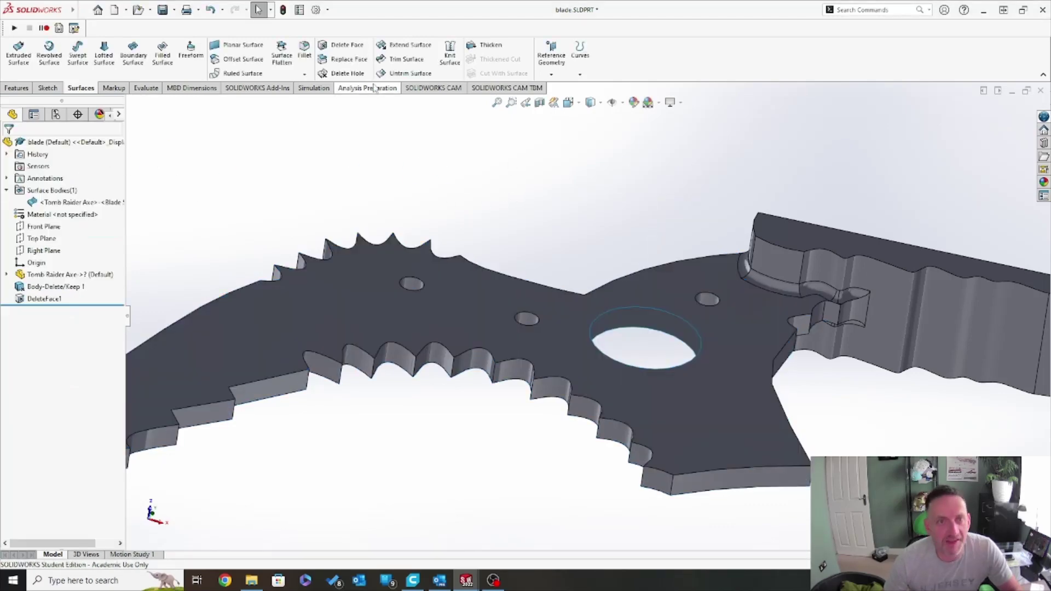
Loft a surface between the two circular edges of the large hole, with Close loft off.
{"action": "left_click", "coordinate": [104, 59]}
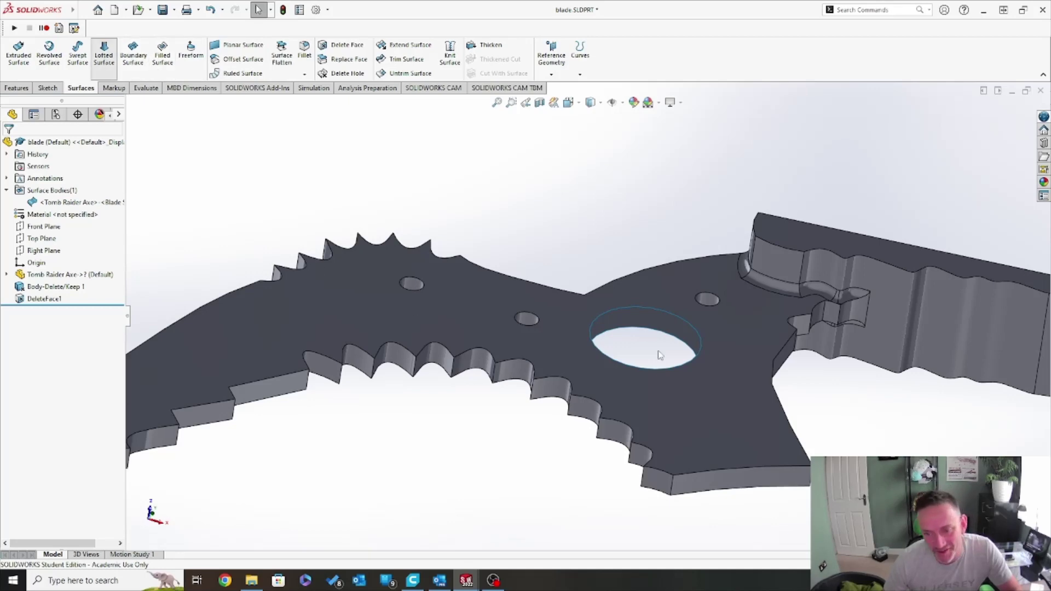
{"action": "left_click", "coordinate": [661, 313]}
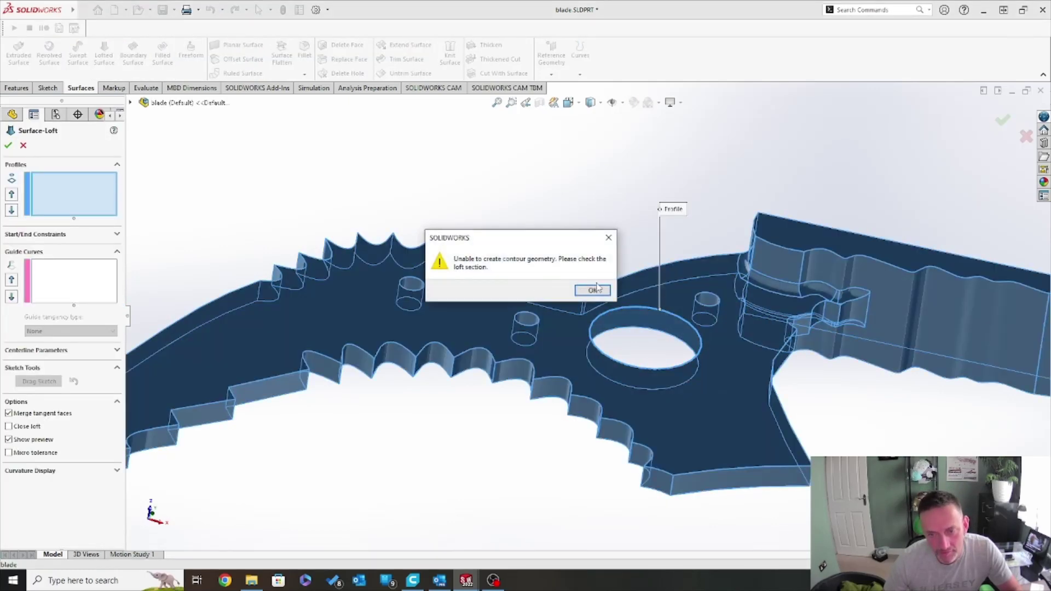
{"action": "left_click", "coordinate": [593, 291]}
{"action": "left_click", "coordinate": [659, 332]}
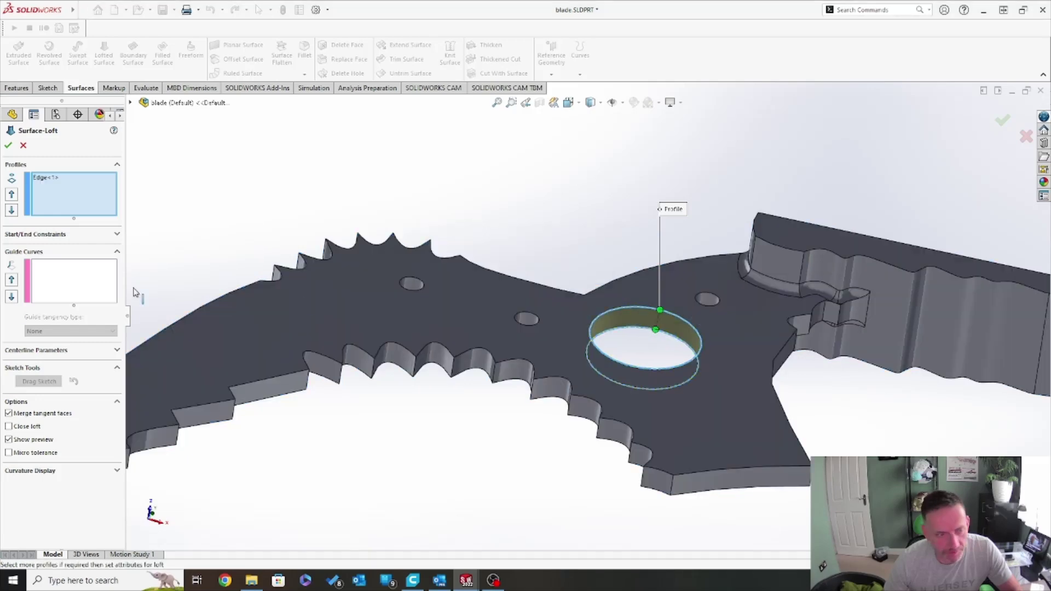
{"action": "left_click", "coordinate": [21, 427]}
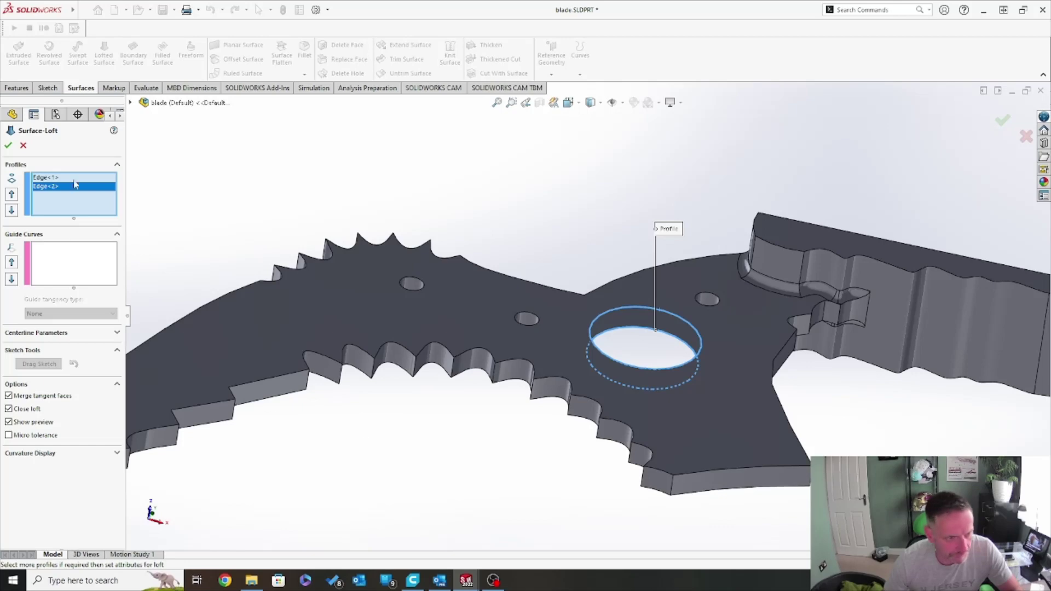
{"action": "left_click", "coordinate": [35, 409]}
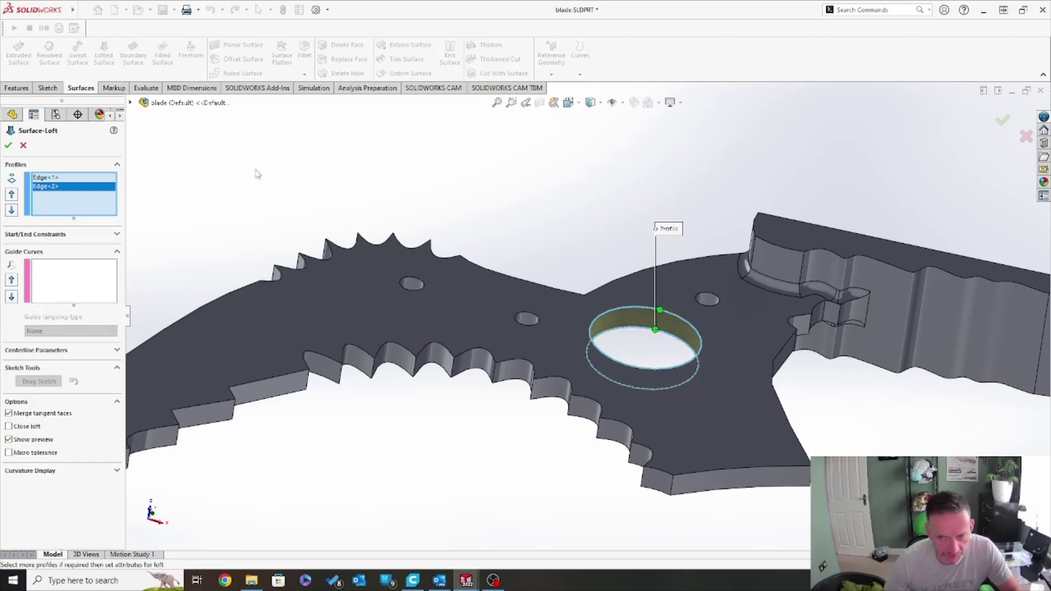
{"action": "left_click", "coordinate": [8, 145]}
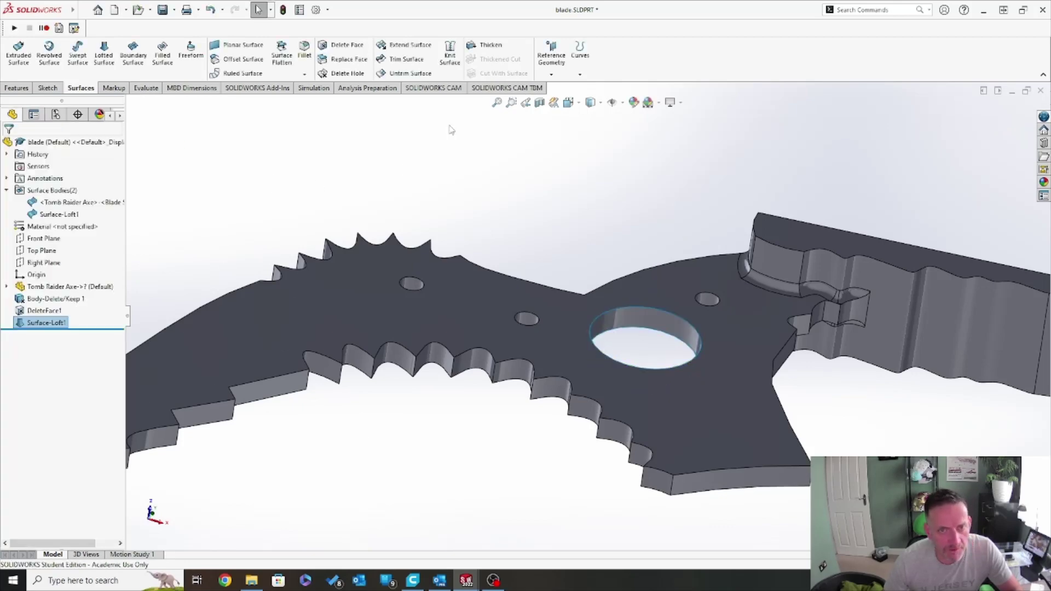
Knit the lofted hole surface and the blade surface into a solid, with Create solid and Merge entities enabled.
{"action": "left_click", "coordinate": [450, 54]}
{"action": "left_click", "coordinate": [479, 340]}
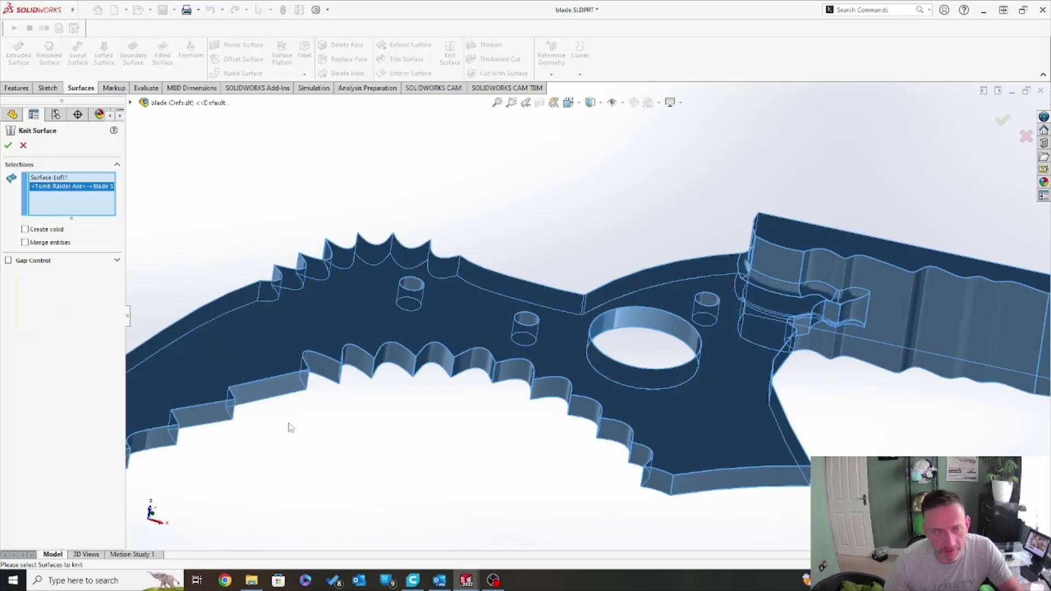
{"action": "scroll", "coordinate": [665, 489], "scroll_direction": "up", "scroll_amount": 5}
{"action": "left_click", "coordinate": [51, 244]}
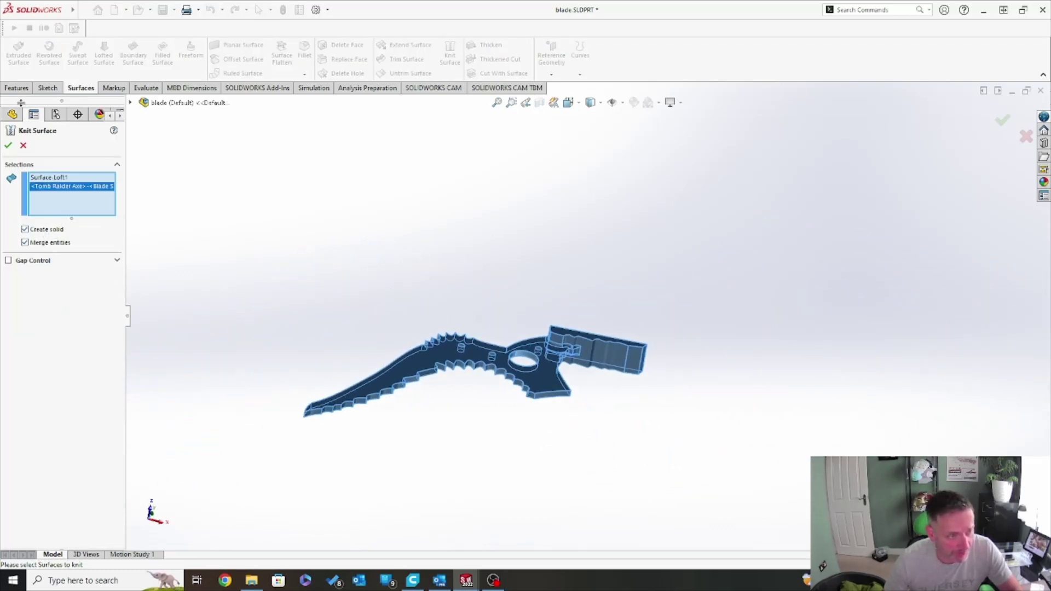
{"action": "left_click", "coordinate": [8, 145]}
Inspect the knitted blade in a section view on the Front Plane, and turn the section view off.
{"action": "middle_click_drag", "start_coordinate": [449, 232], "coordinate": [387, 234]}
{"action": "left_click", "coordinate": [540, 103]}
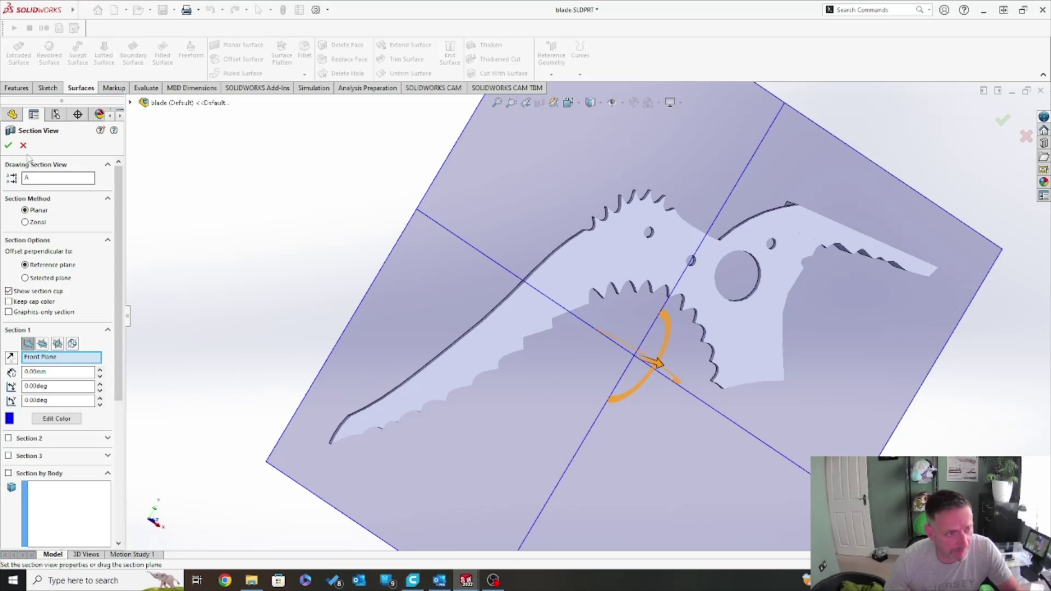
{"action": "left_click", "coordinate": [23, 145]}
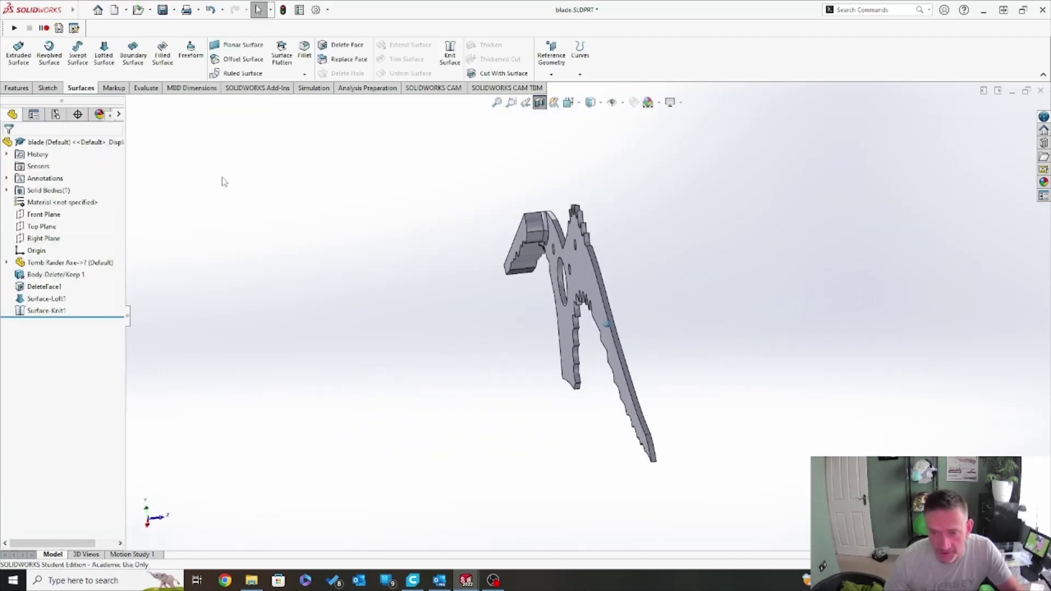
{"action": "left_click", "coordinate": [539, 102]}
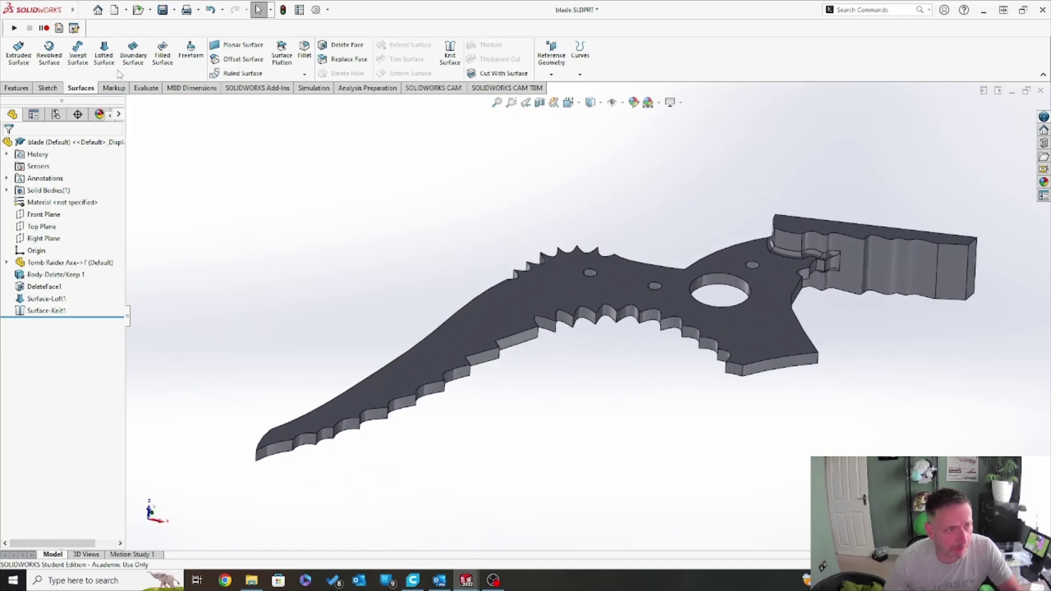
Start saving the blade part as a new file and choose STL as its type, named blade.STL.
{"action": "mouse_move", "coordinate": [73, 9]}
{"action": "left_click", "coordinate": [146, 9]}
{"action": "left_click", "coordinate": [368, 207]}
{"action": "left_click", "coordinate": [175, 9]}
{"action": "left_click", "coordinate": [222, 39]}
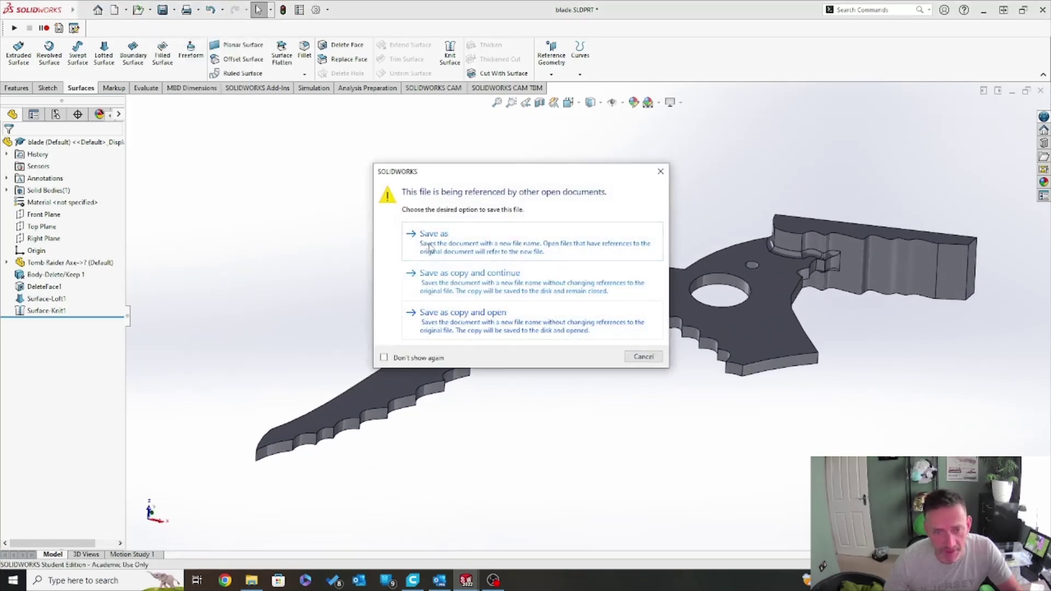
{"action": "left_click", "coordinate": [431, 239]}
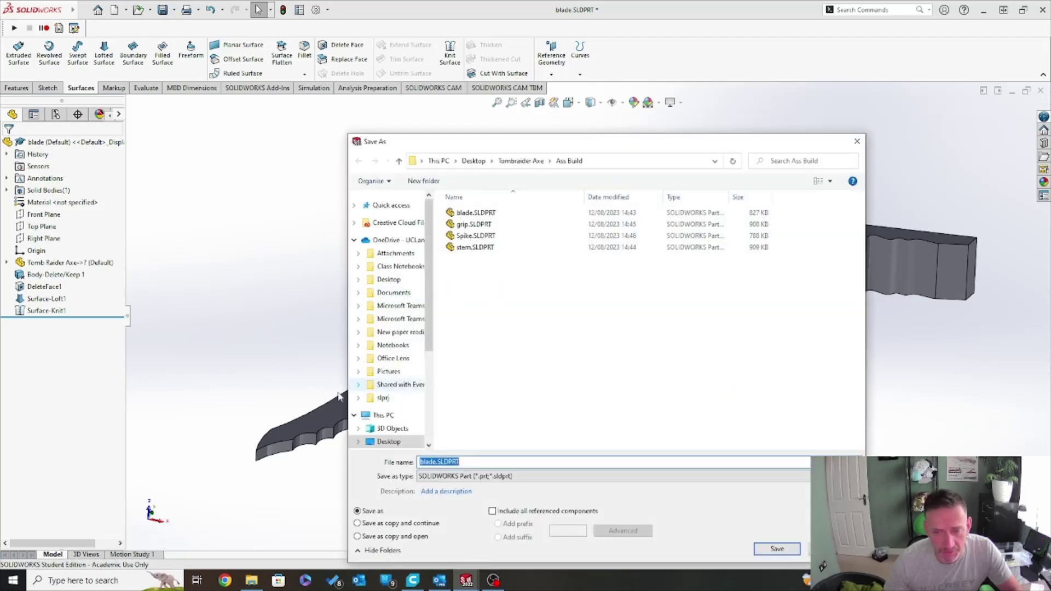
{"action": "left_click", "coordinate": [460, 476]}
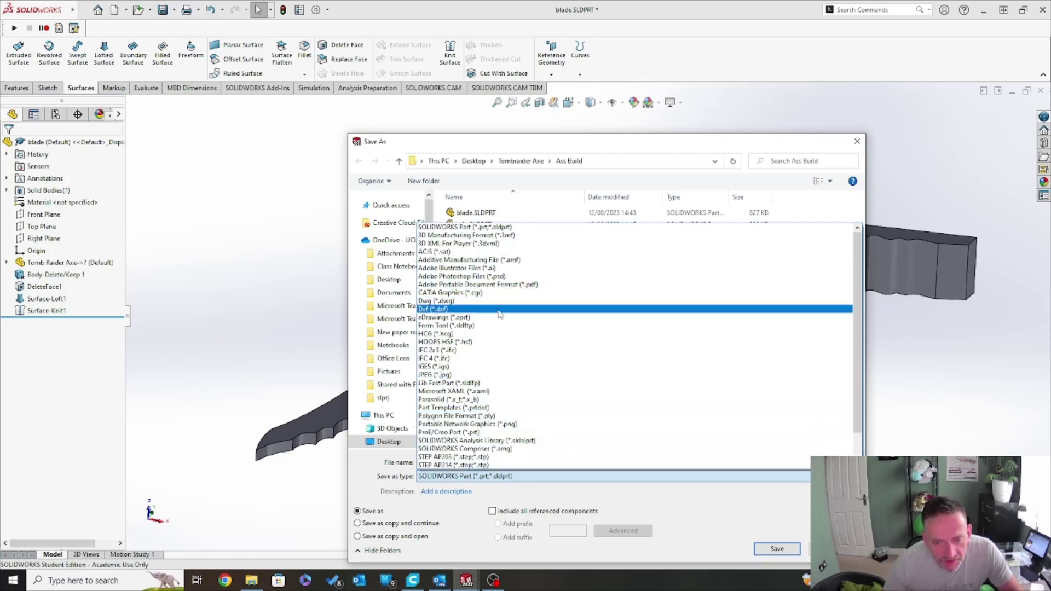
{"action": "scroll", "coordinate": [504, 438], "scroll_direction": "down", "scroll_amount": 2}
{"action": "left_click", "coordinate": [432, 439]}
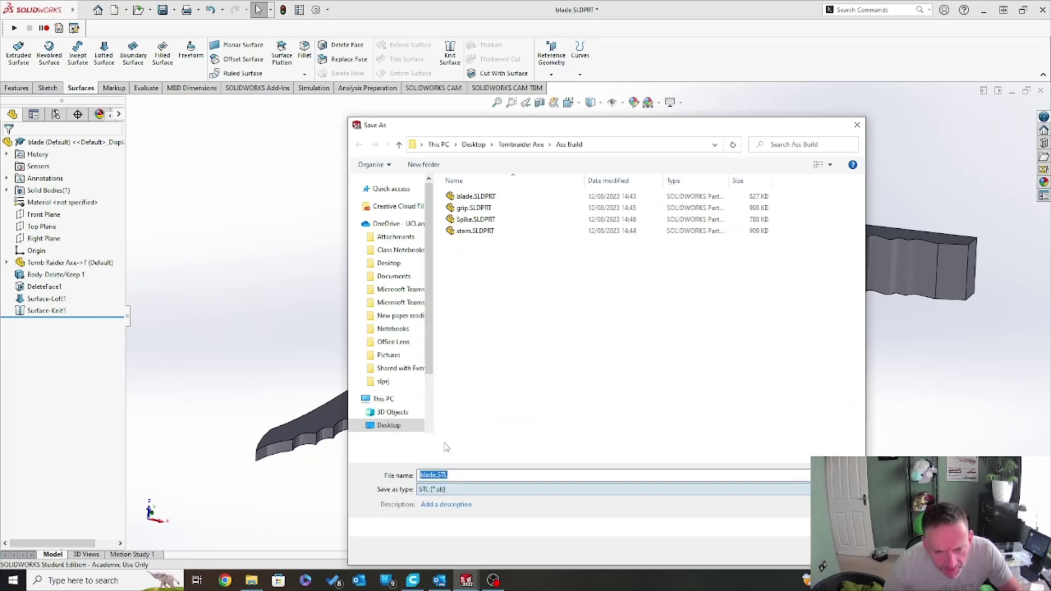
Review the STL export options for output format, units and resolution, and leave the save dialog without exporting.
{"action": "left_click", "coordinate": [454, 533]}
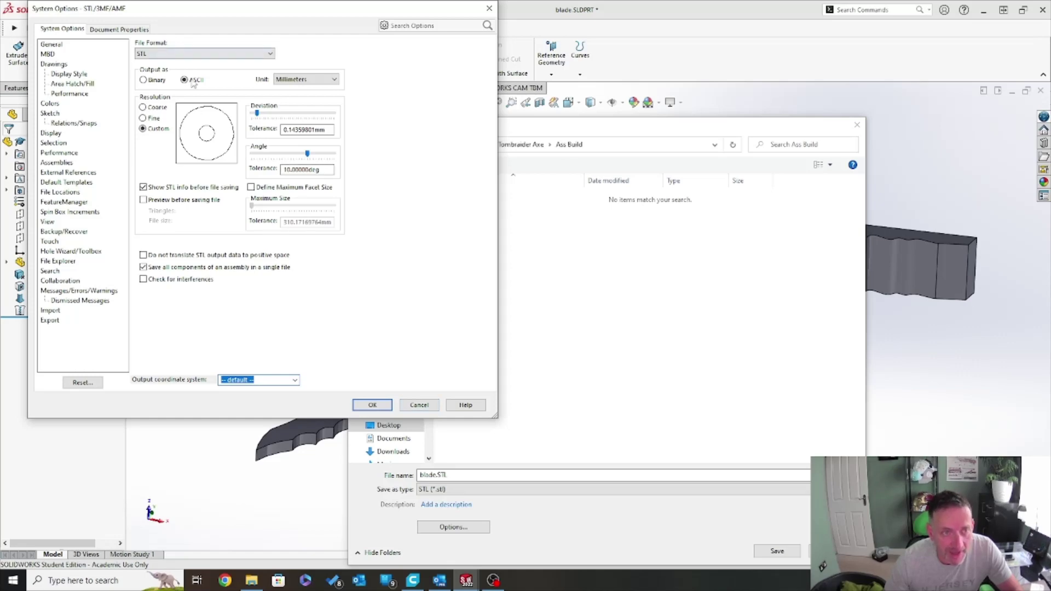
{"action": "left_click", "coordinate": [418, 406]}
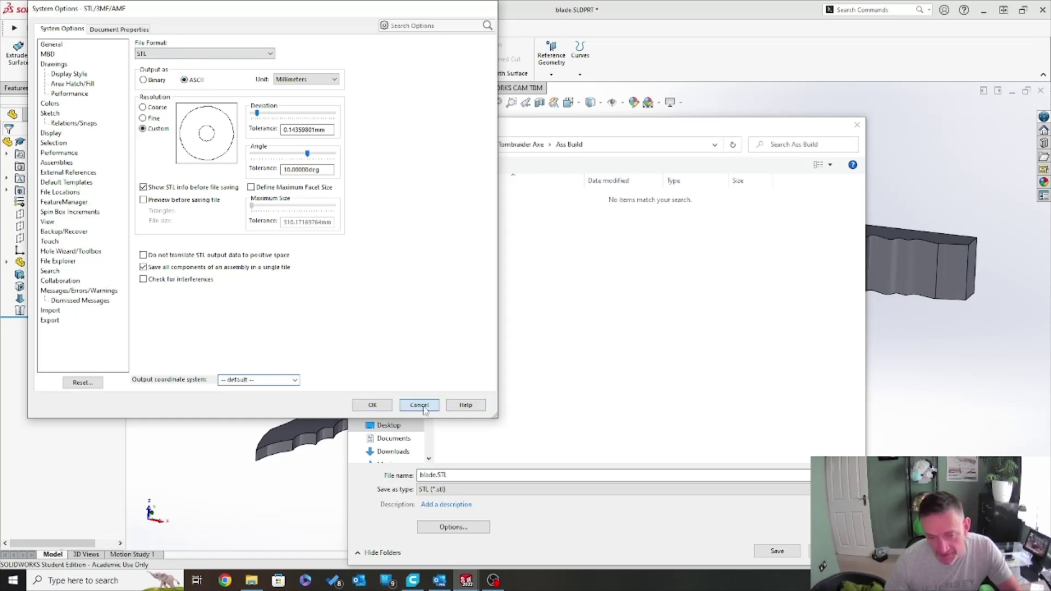
{"action": "left_click", "coordinate": [835, 551]}
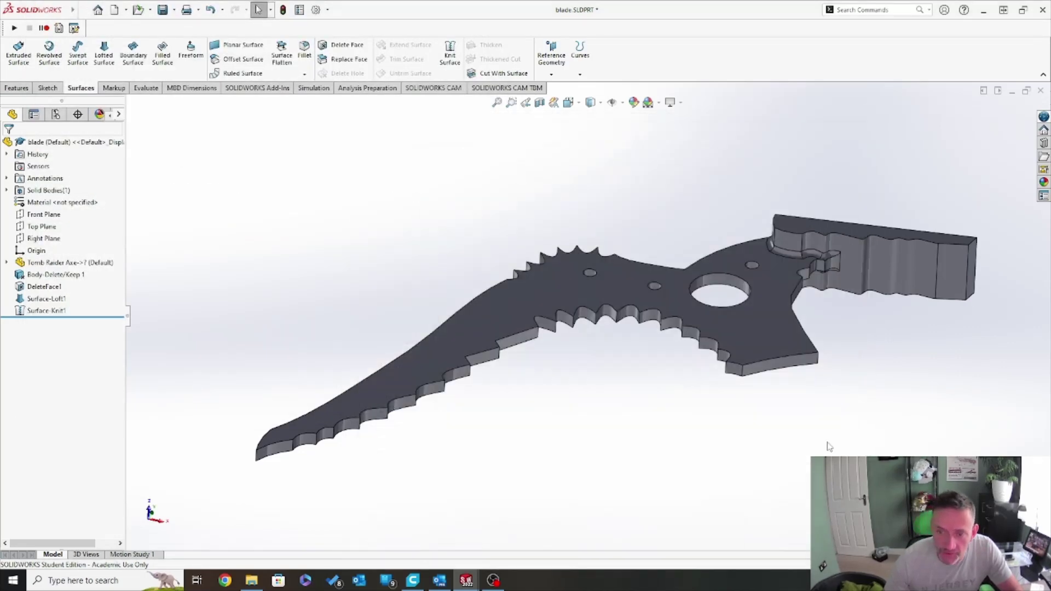
Close the blade part with its changes saved and rebuild the Axe Ass assembly with the changed model.
{"action": "middle_click_drag", "start_coordinate": [539, 210], "coordinate": [541, 398]}
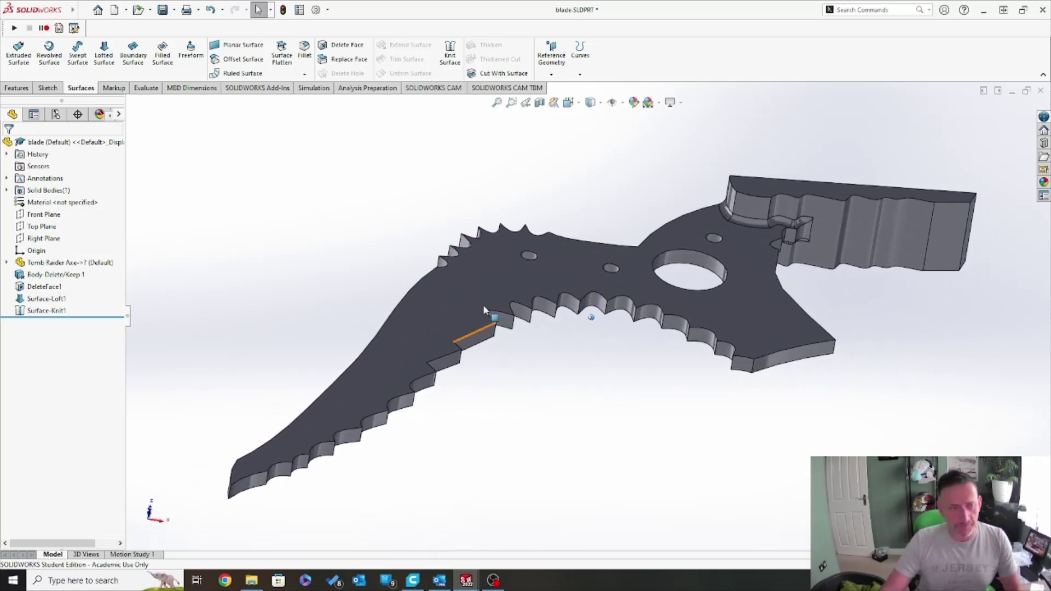
{"action": "left_click", "coordinate": [1040, 92]}
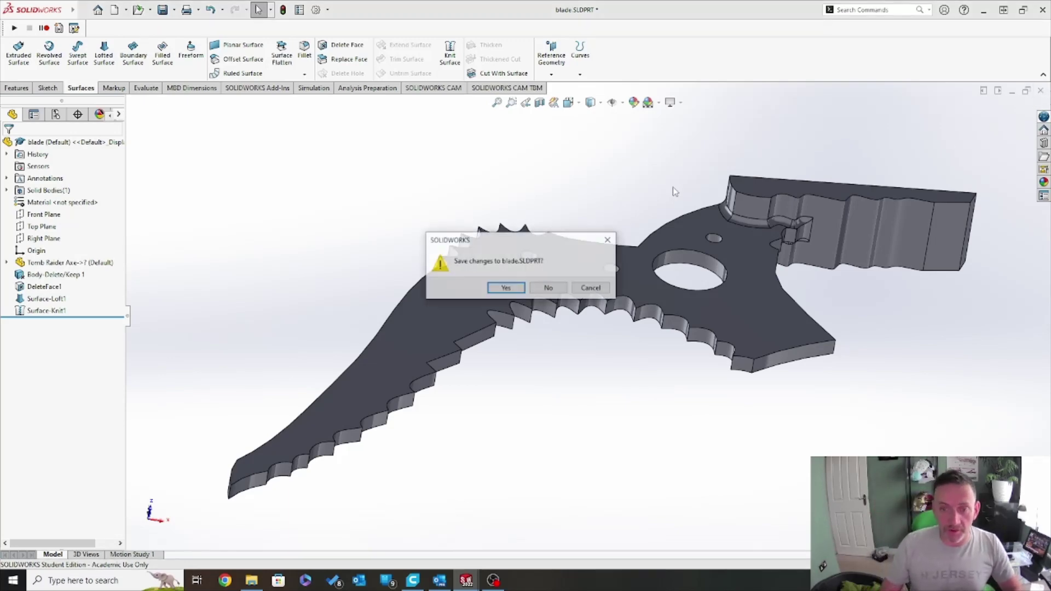
{"action": "left_click", "coordinate": [507, 288]}
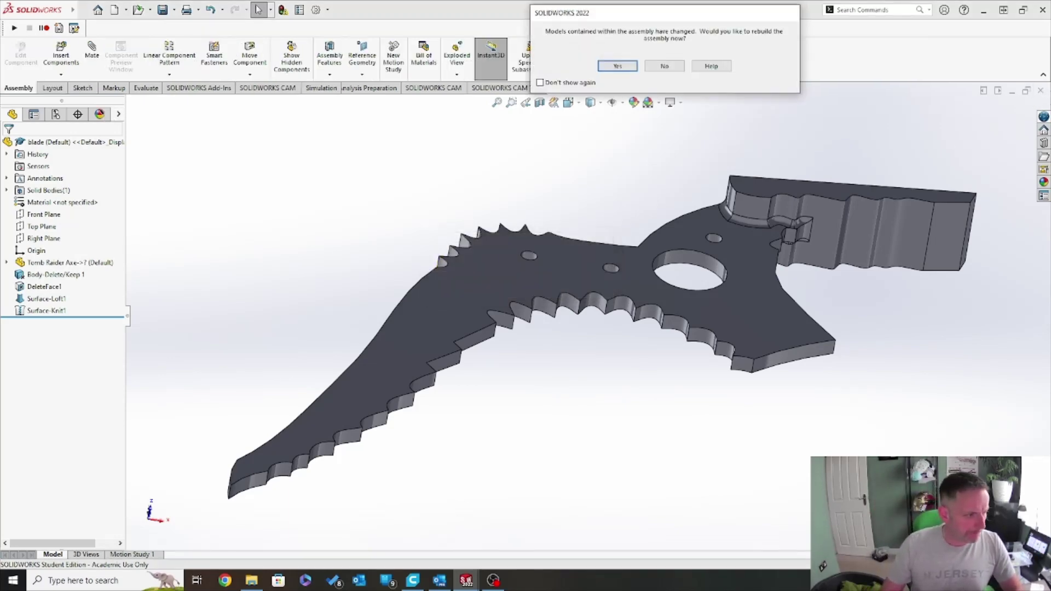
{"action": "left_click", "coordinate": [617, 66]}
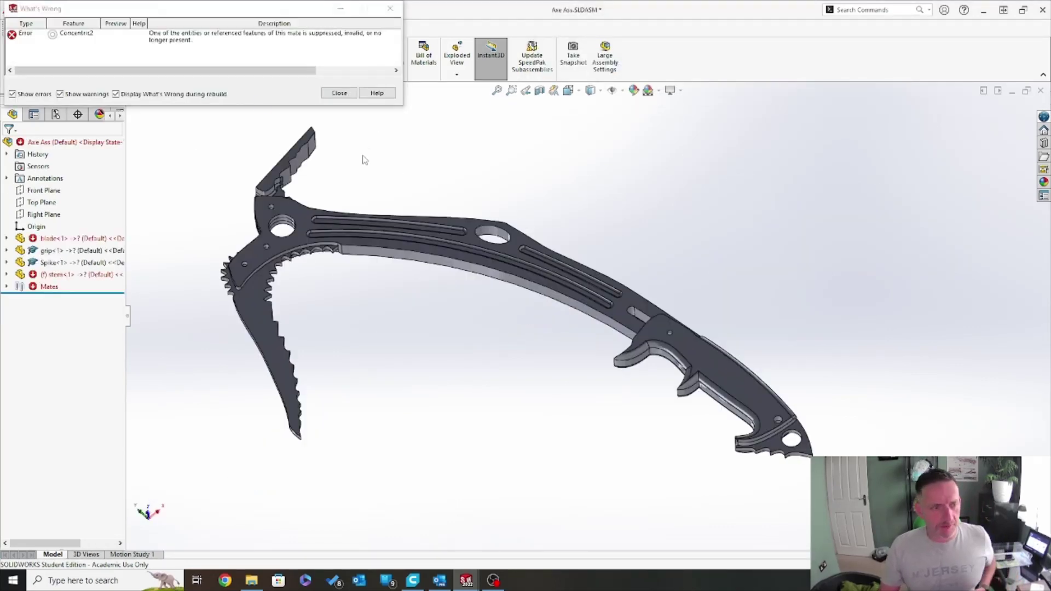
Dismiss the rebuild error report and suppress the Concentric2 mate between the blade and the stem.
{"action": "left_click", "coordinate": [338, 93]}
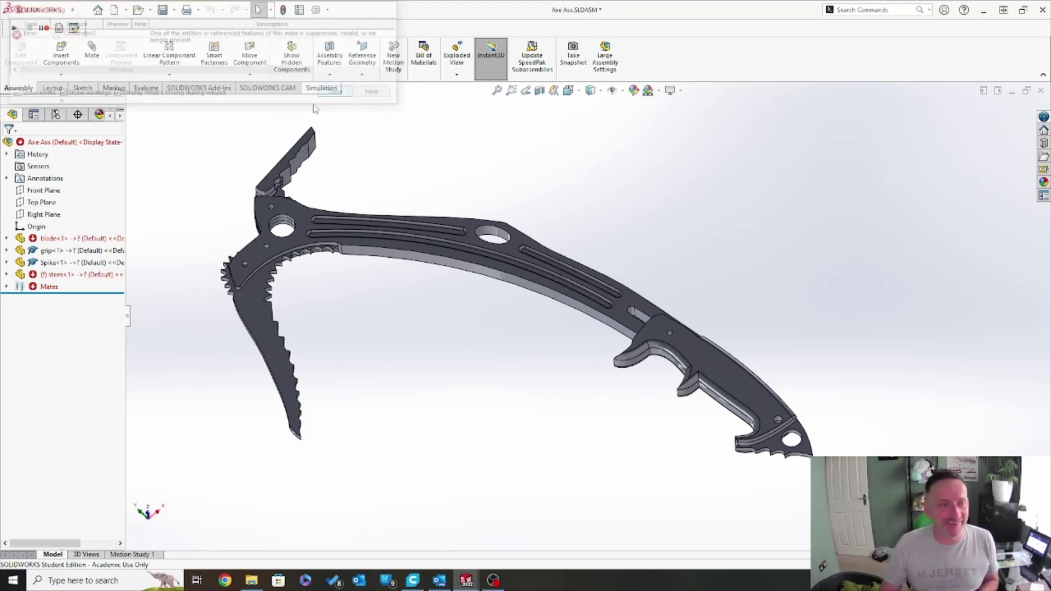
{"action": "left_click", "coordinate": [6, 286]}
{"action": "left_click", "coordinate": [76, 335]}
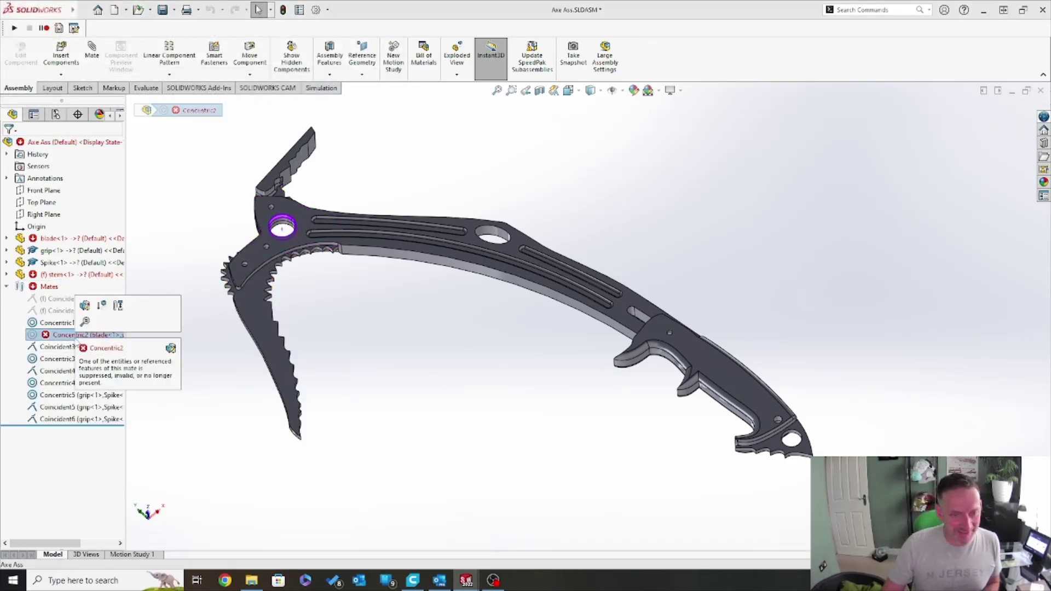
{"action": "left_click", "coordinate": [101, 305]}
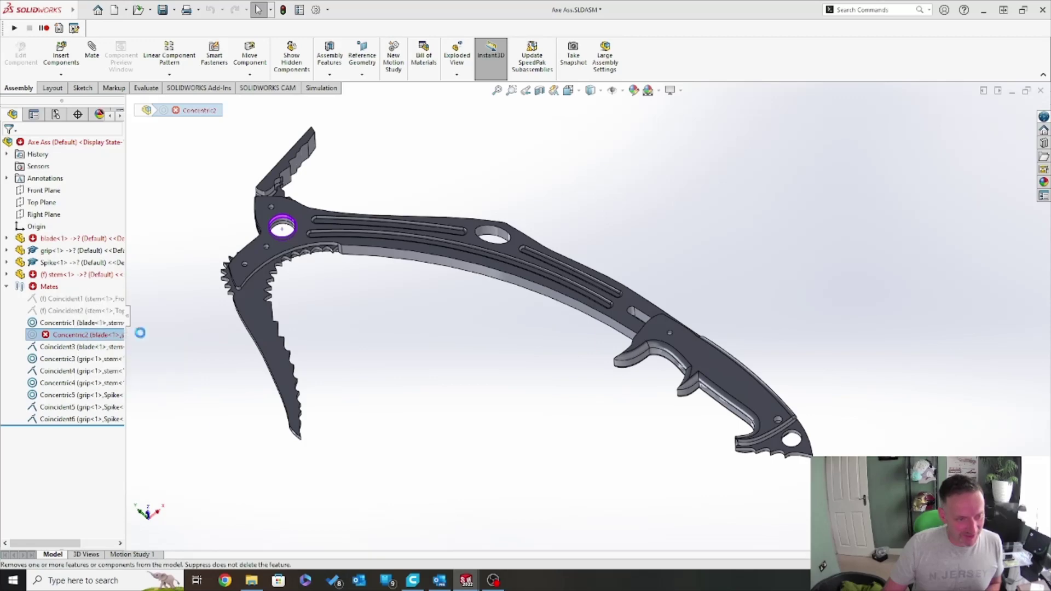